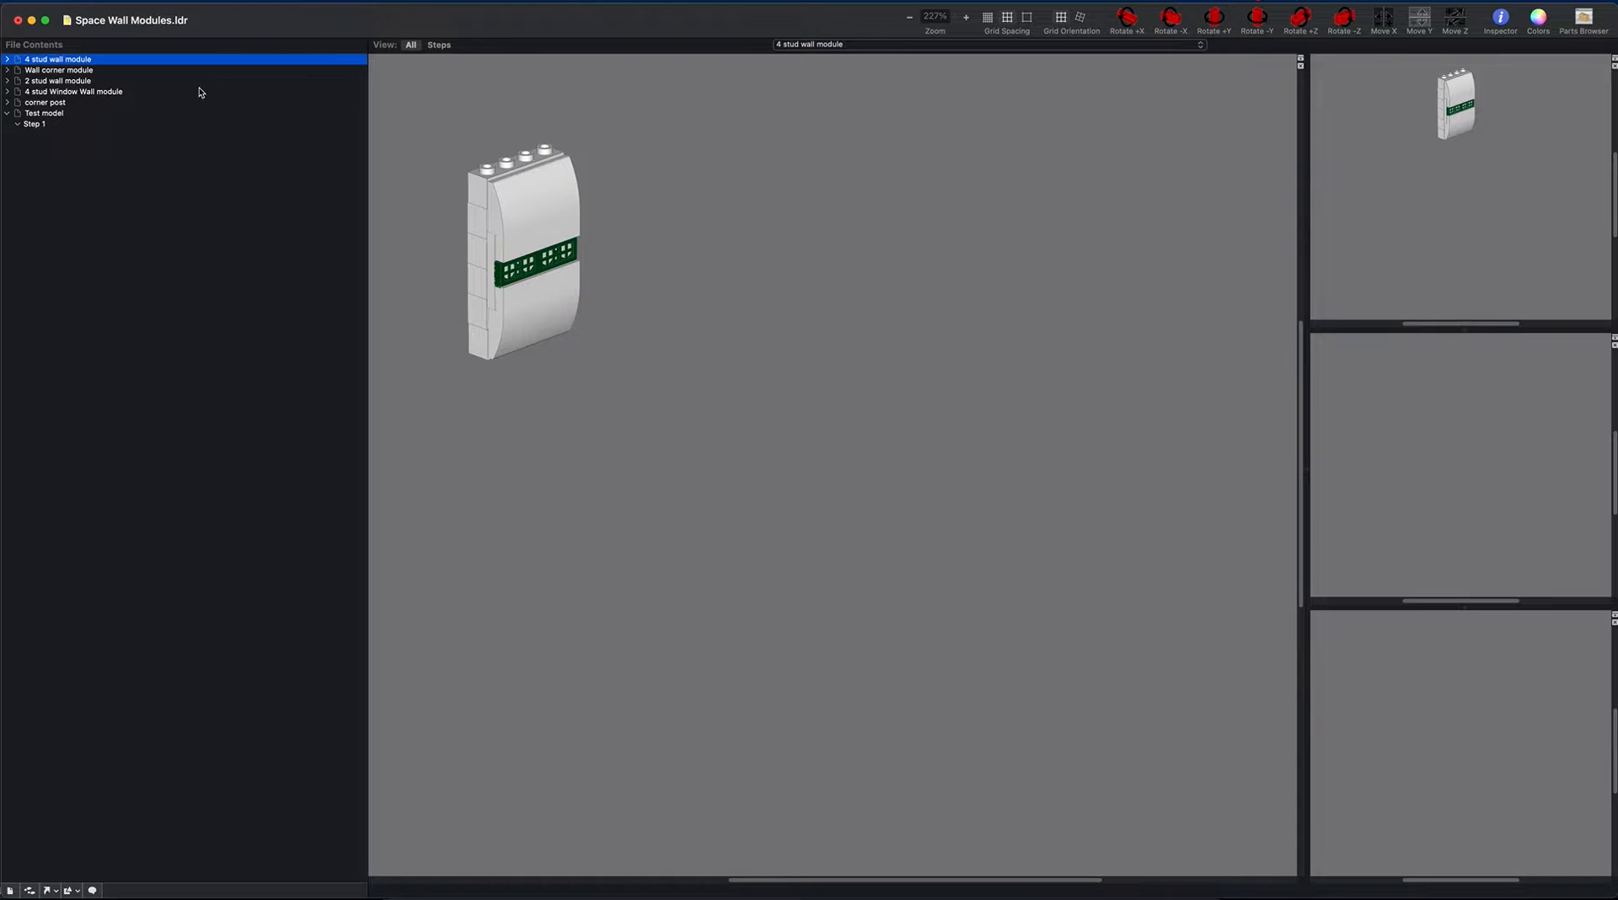
Step: Look through the Wall corner, 2 stud wall, 4 stud Window Wall and corner post models one after another
click(61, 71)
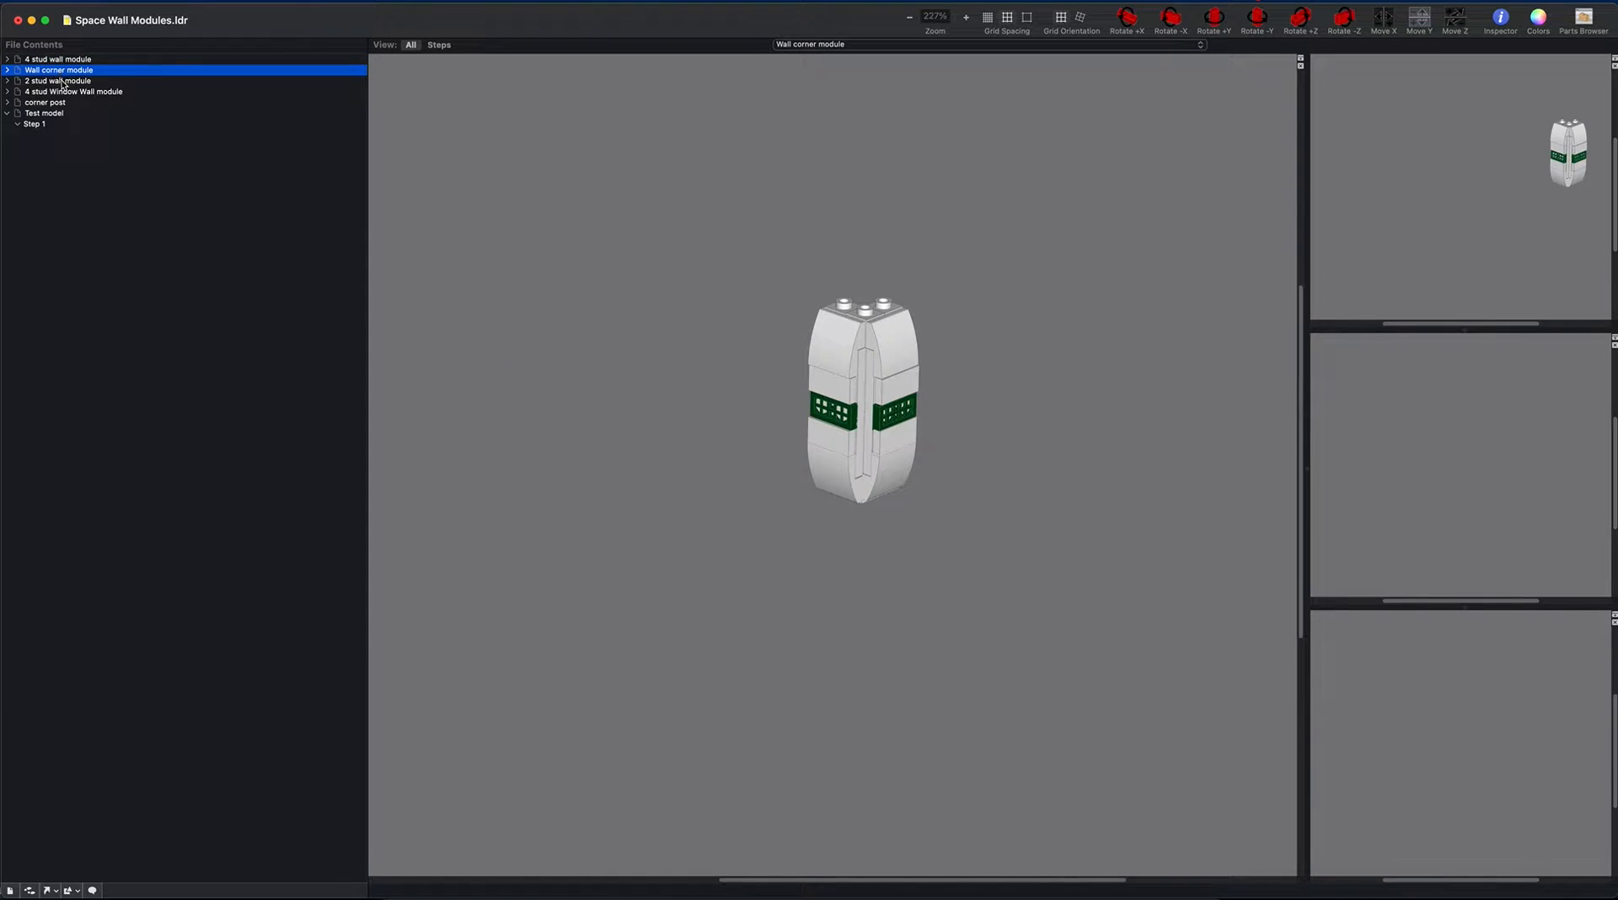
click(61, 81)
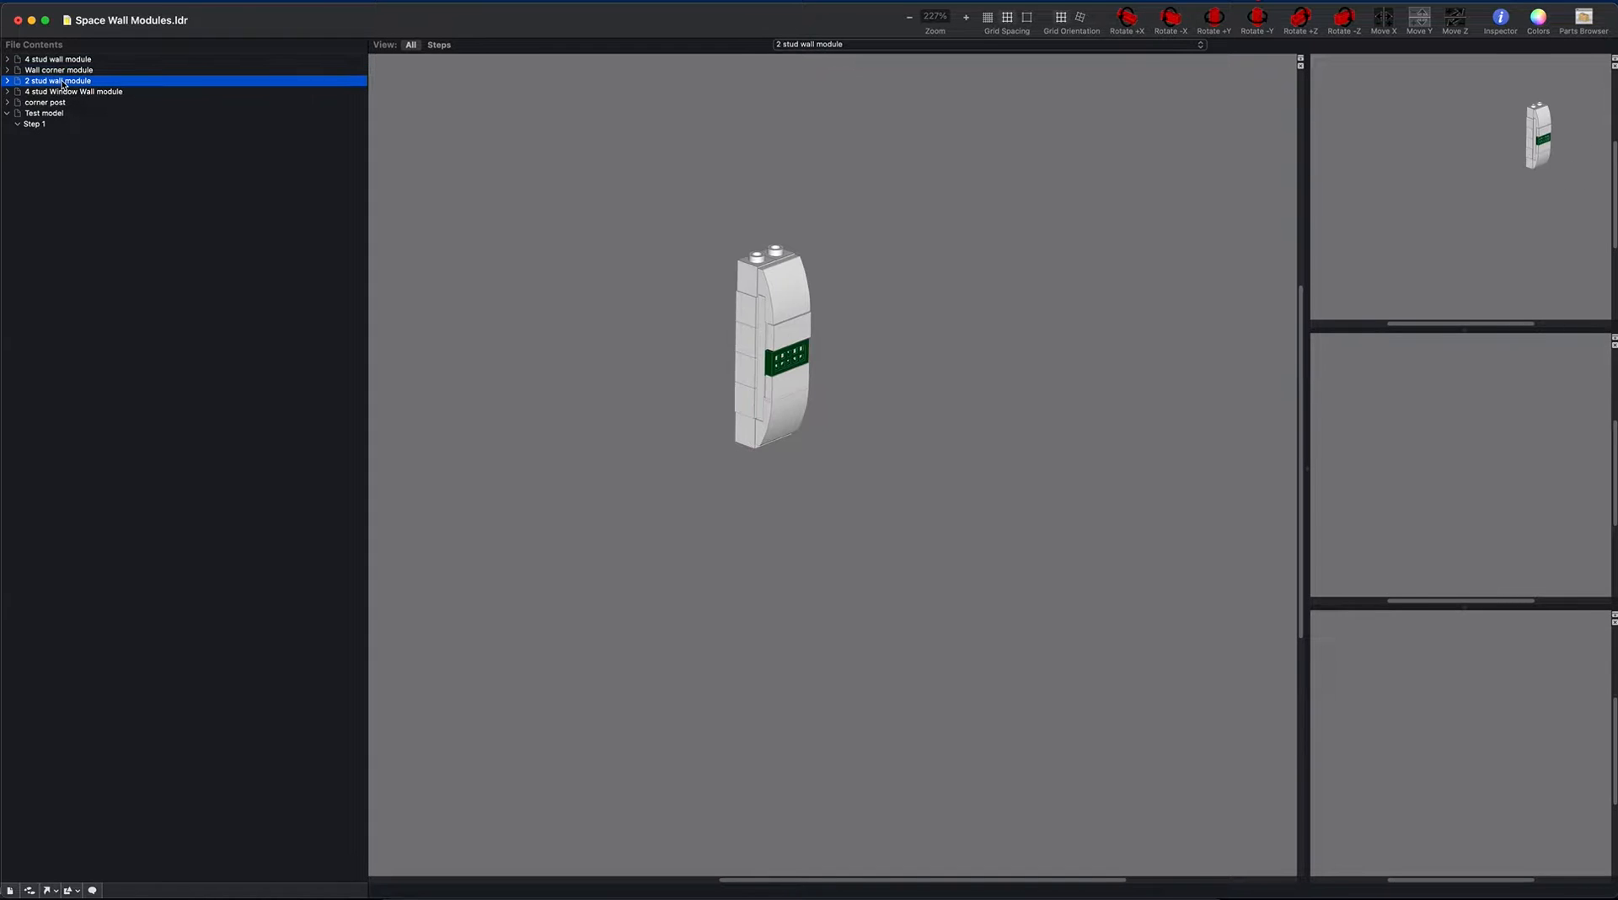
click(84, 92)
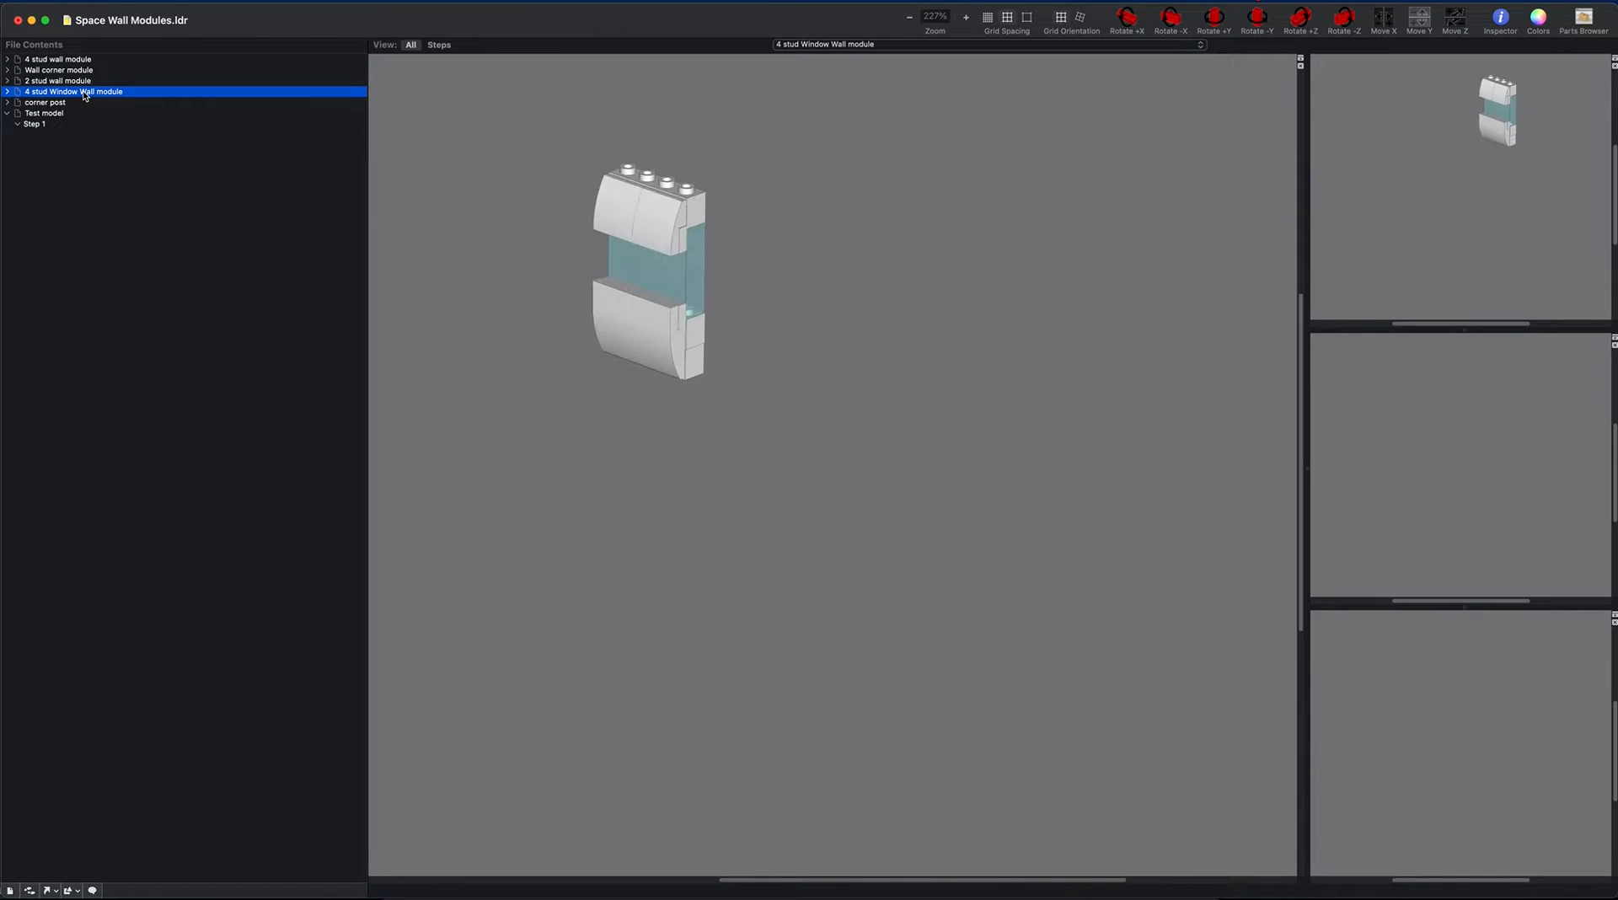
click(80, 102)
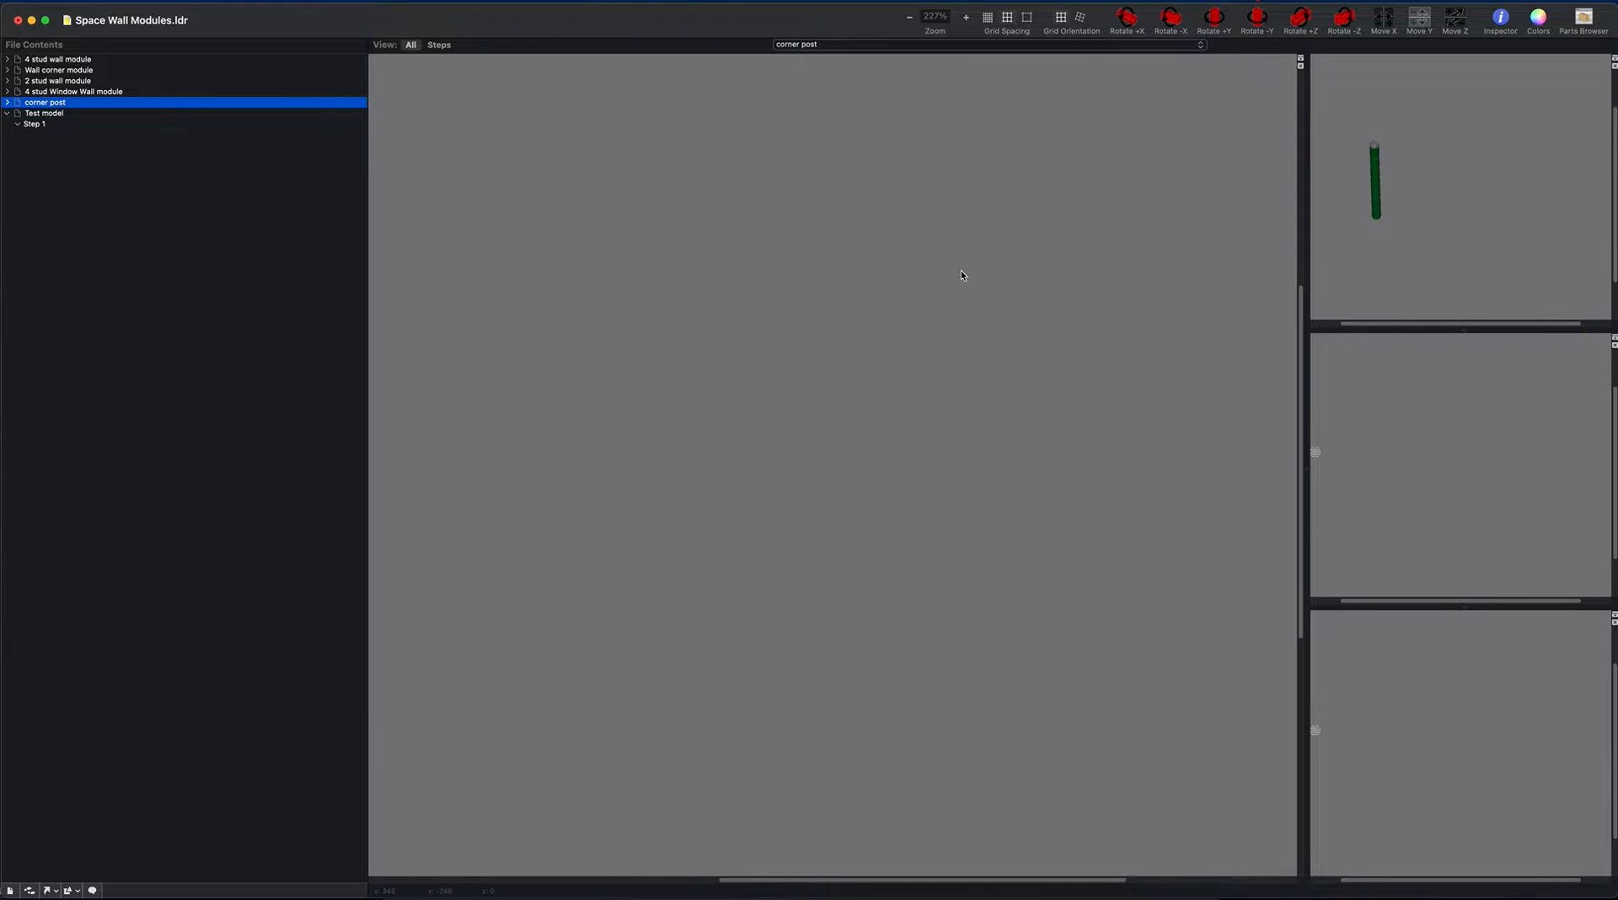
alt+scroll(899, 301, down, 5)
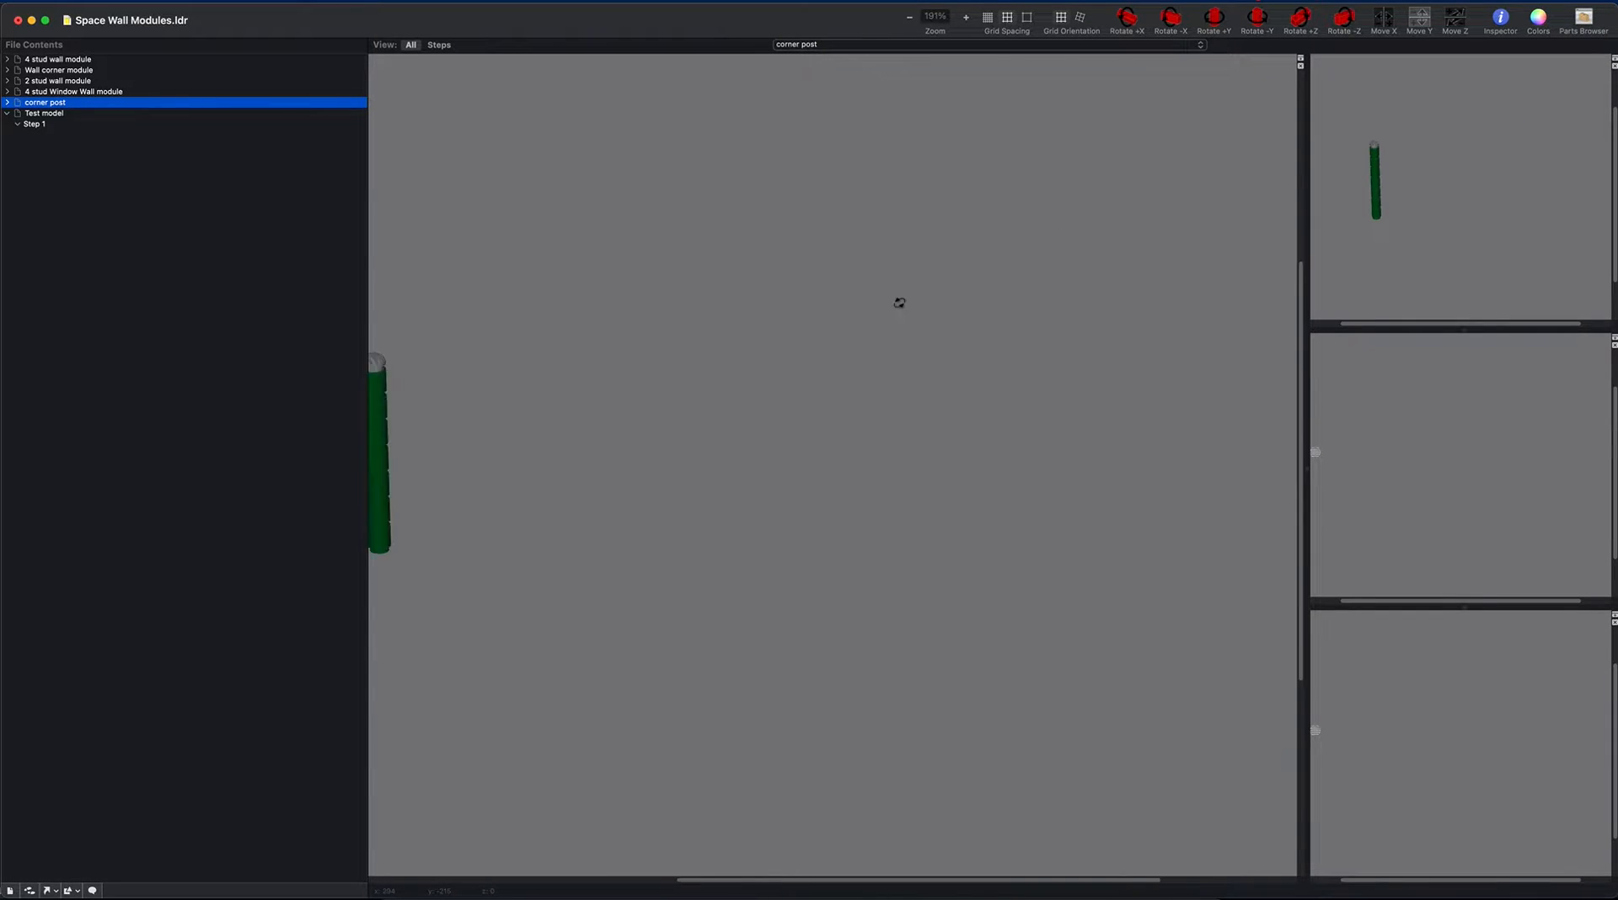
middle_drag(587, 357, 813, 353)
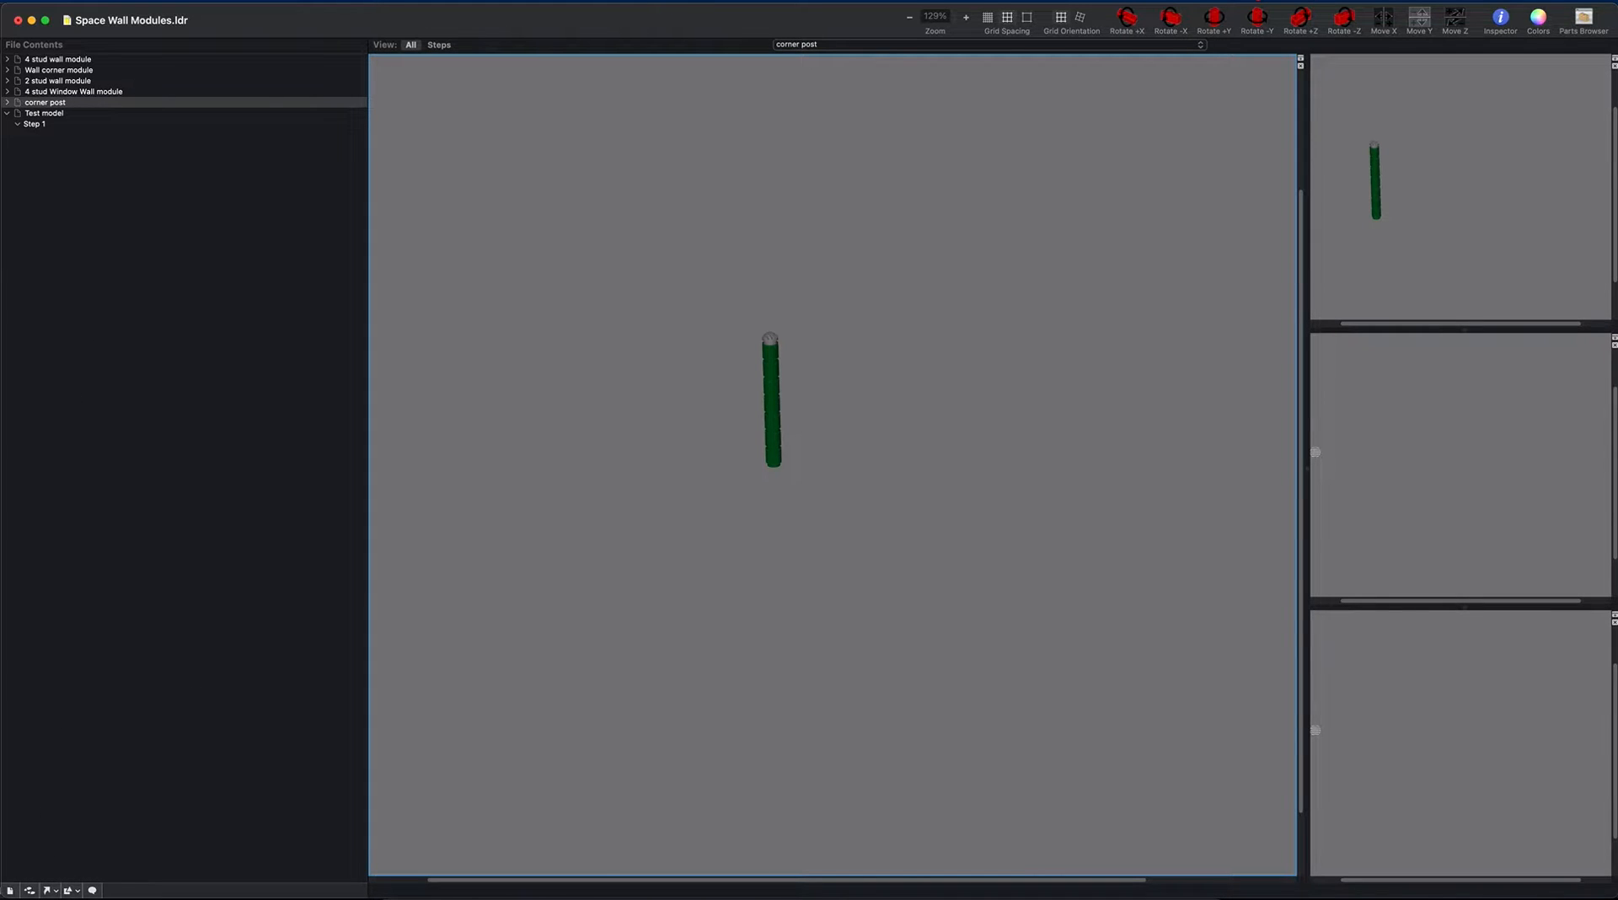
Step: Add a new empty model to the file
click(11, 890)
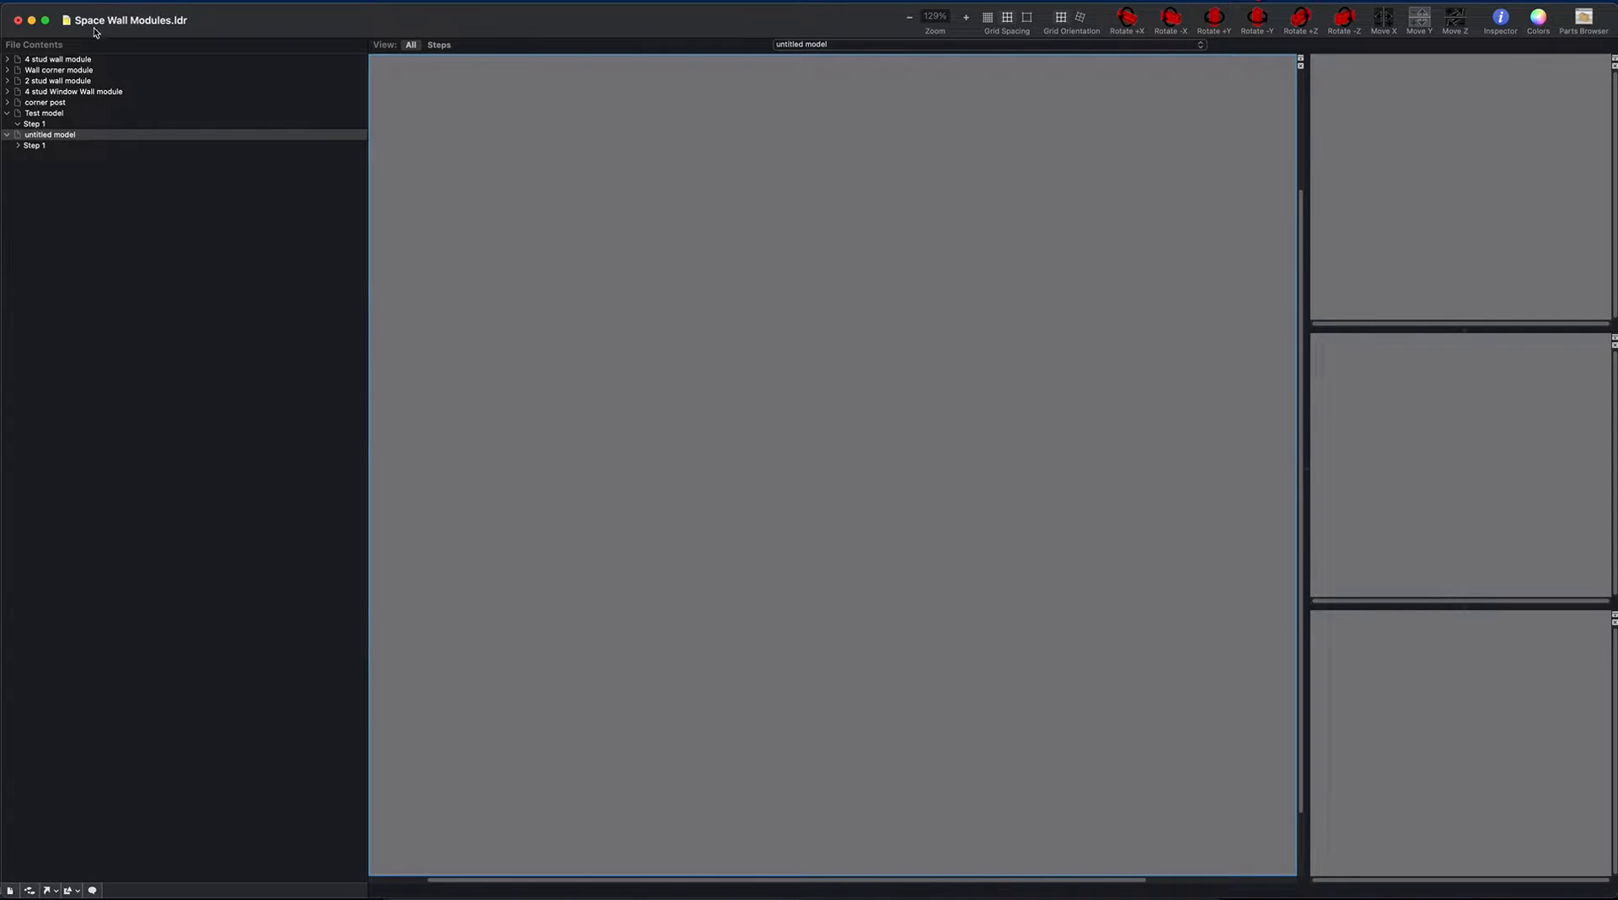
Step: Examine how the 4 stud wall module is built up, step by step from Step 1 to Step 6
click(7, 58)
click(19, 71)
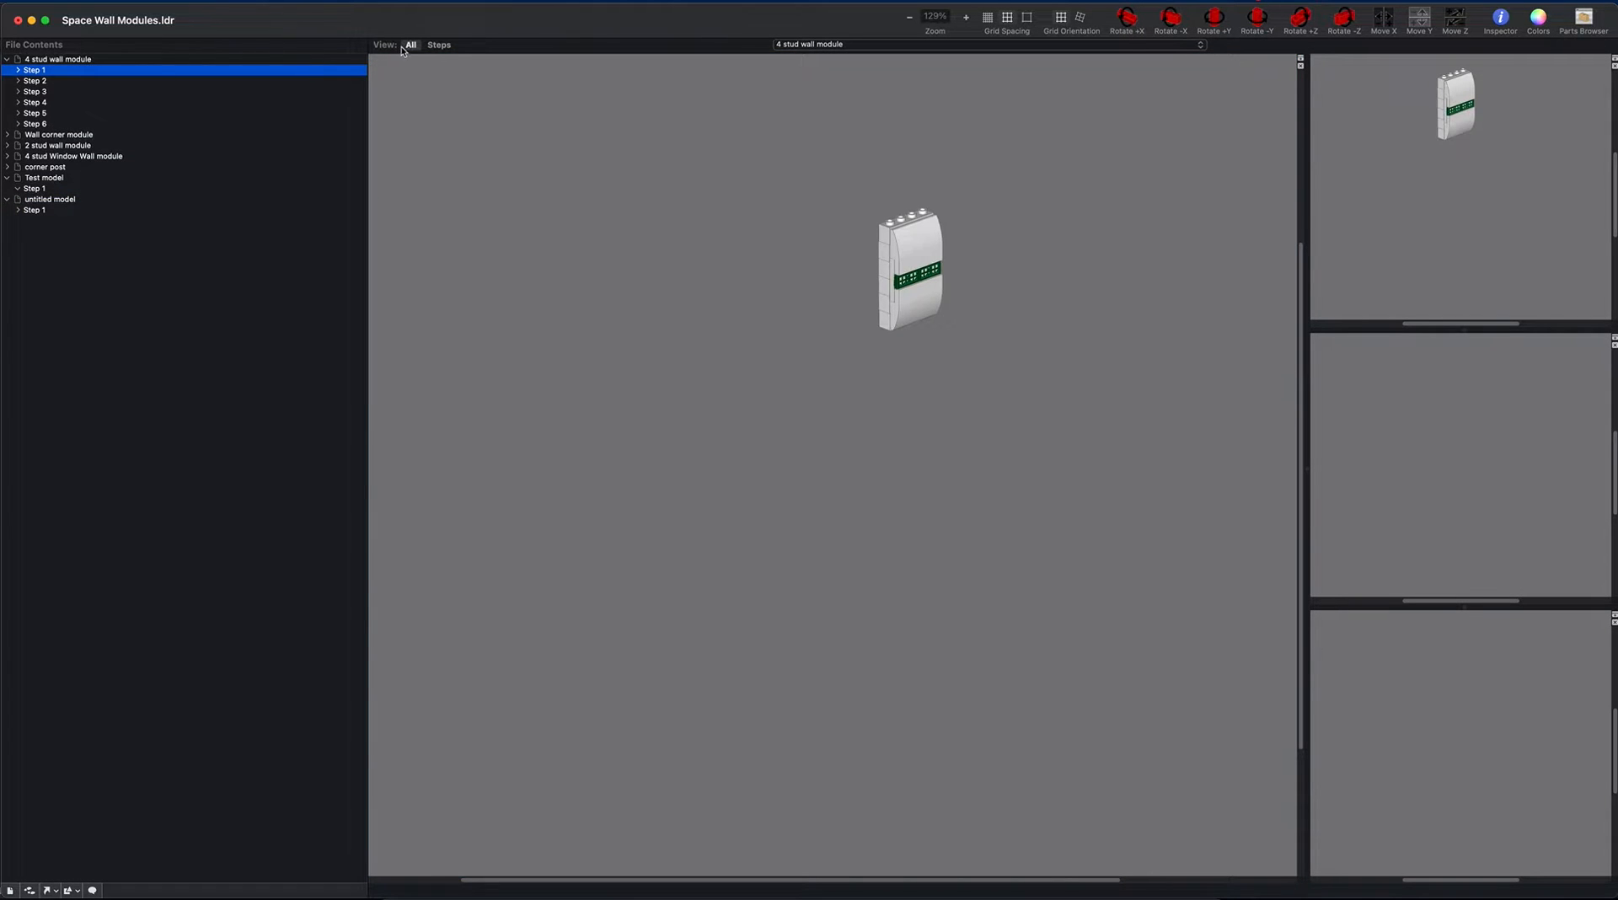
click(441, 46)
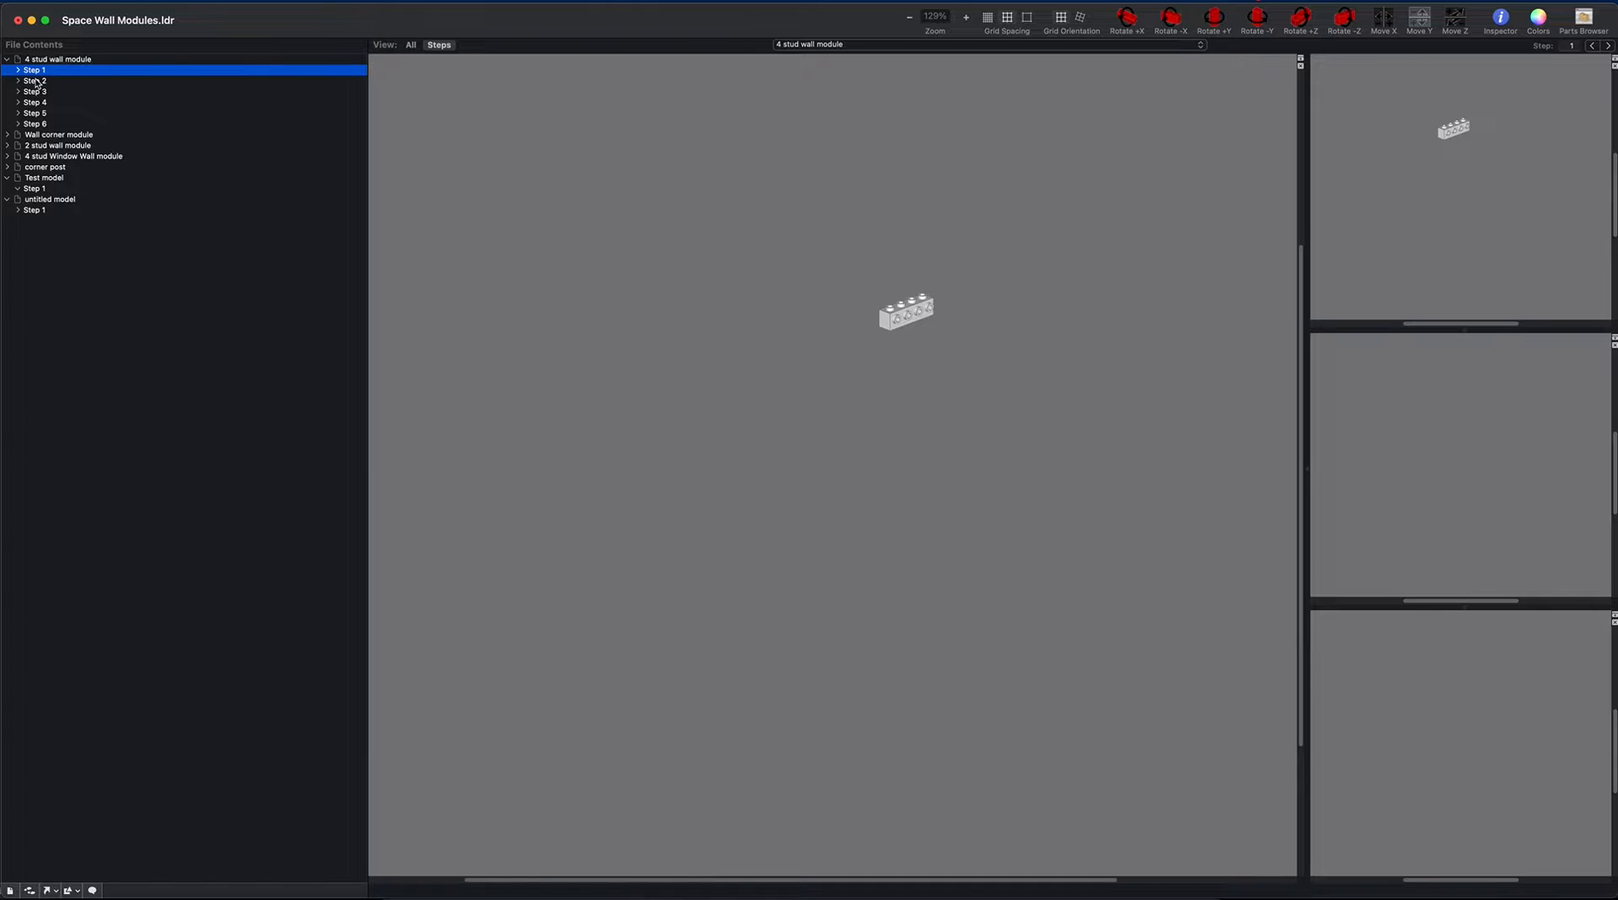
key(Down)
key(Down)
key(Down)
key(Down)
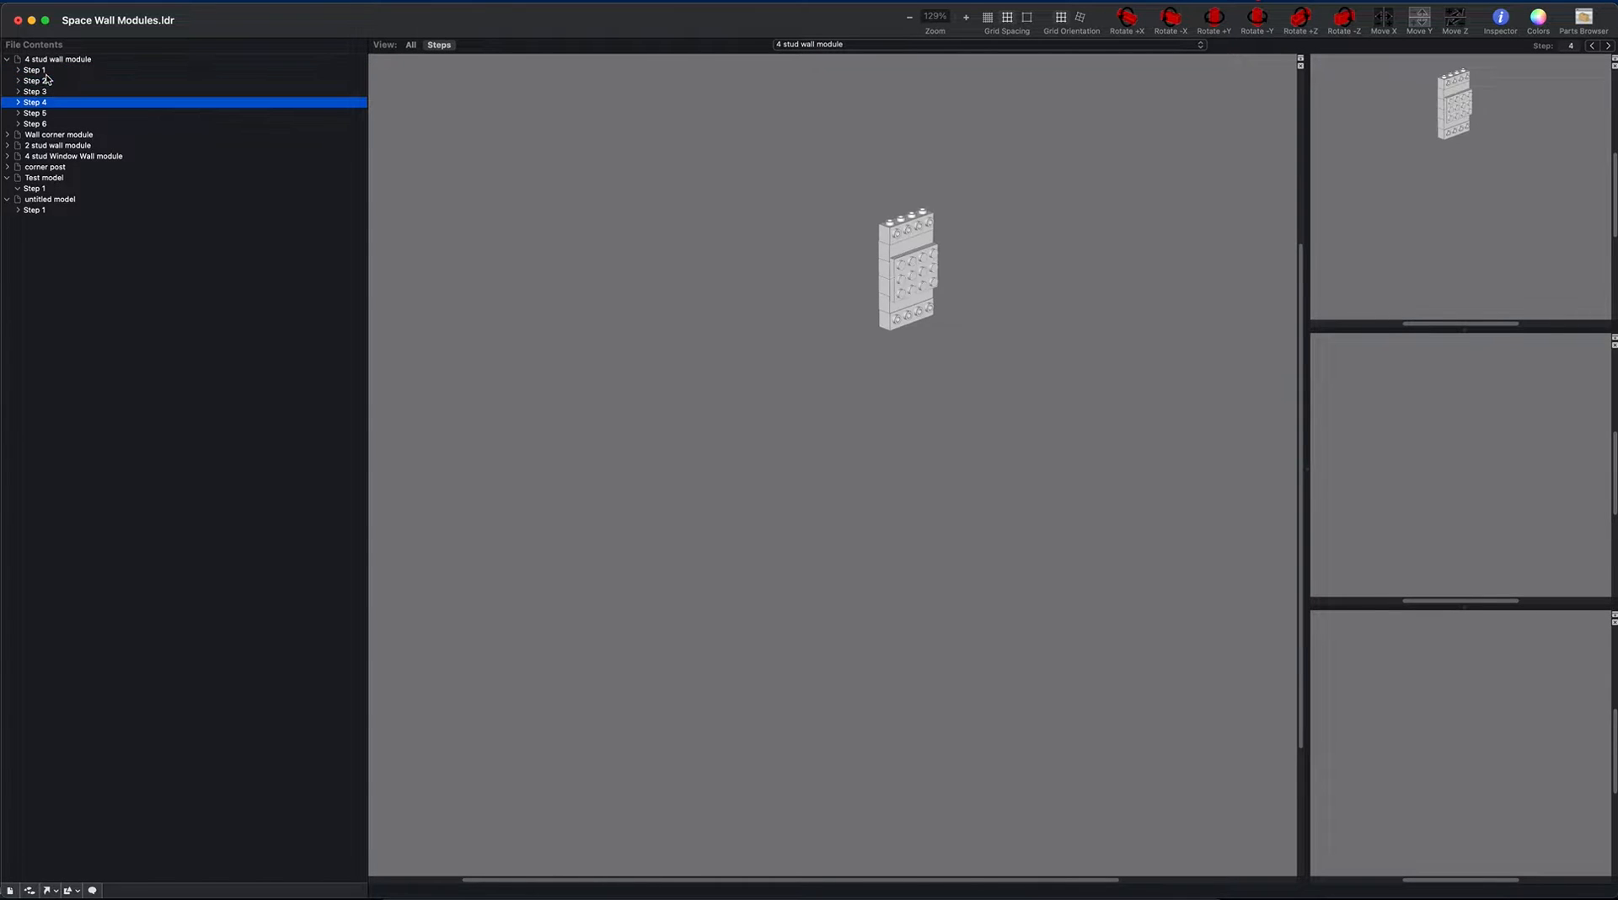
key(Down)
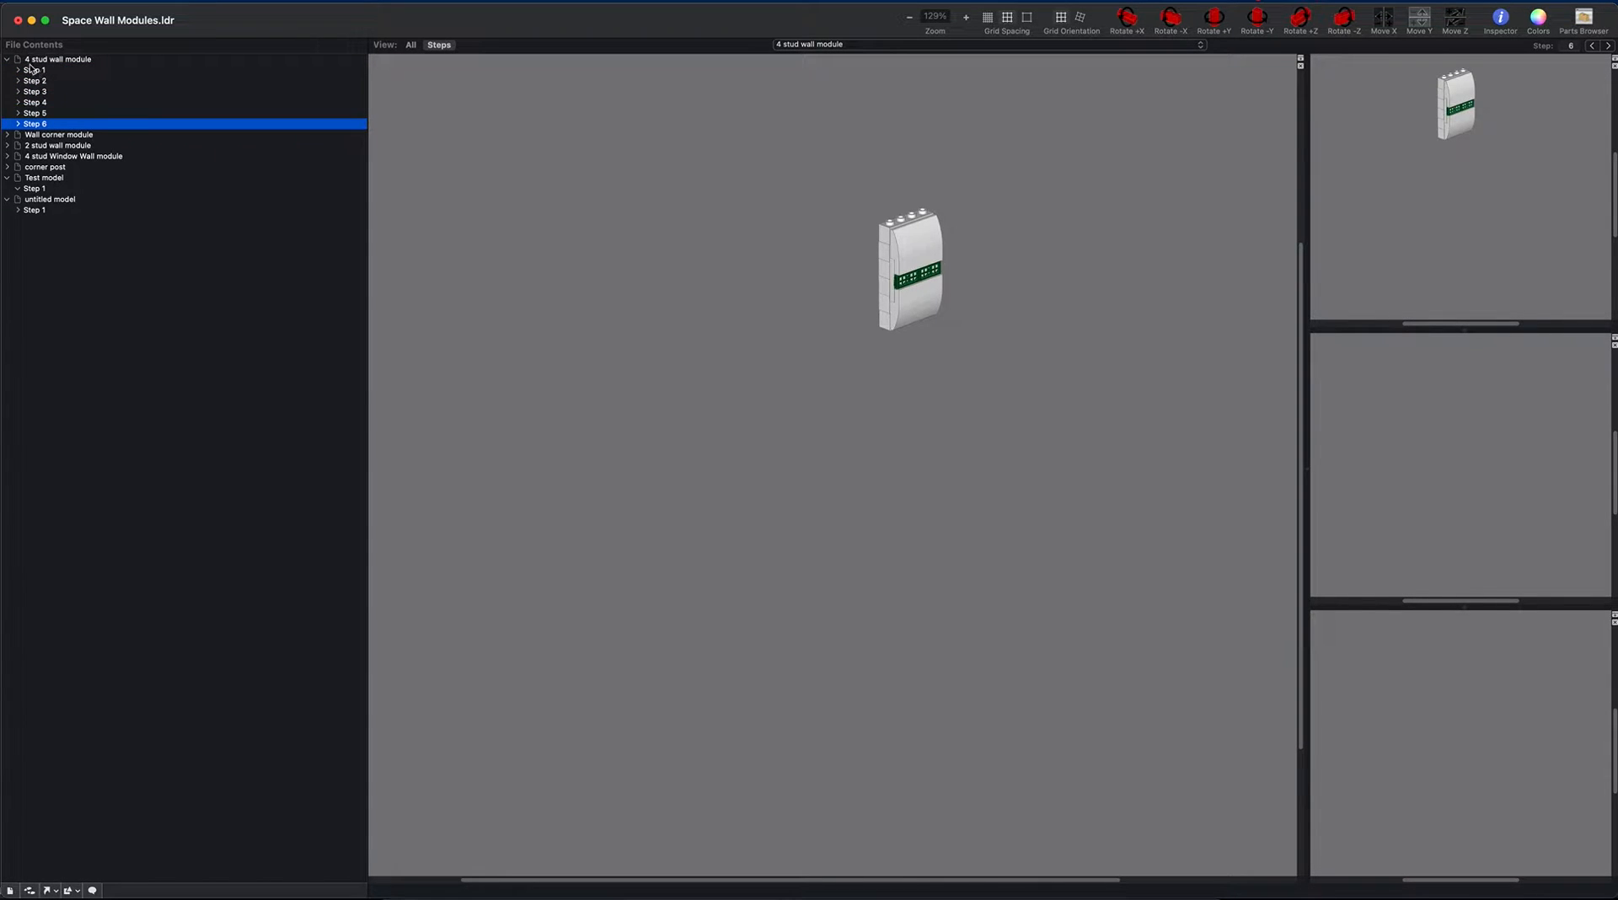
click(8, 60)
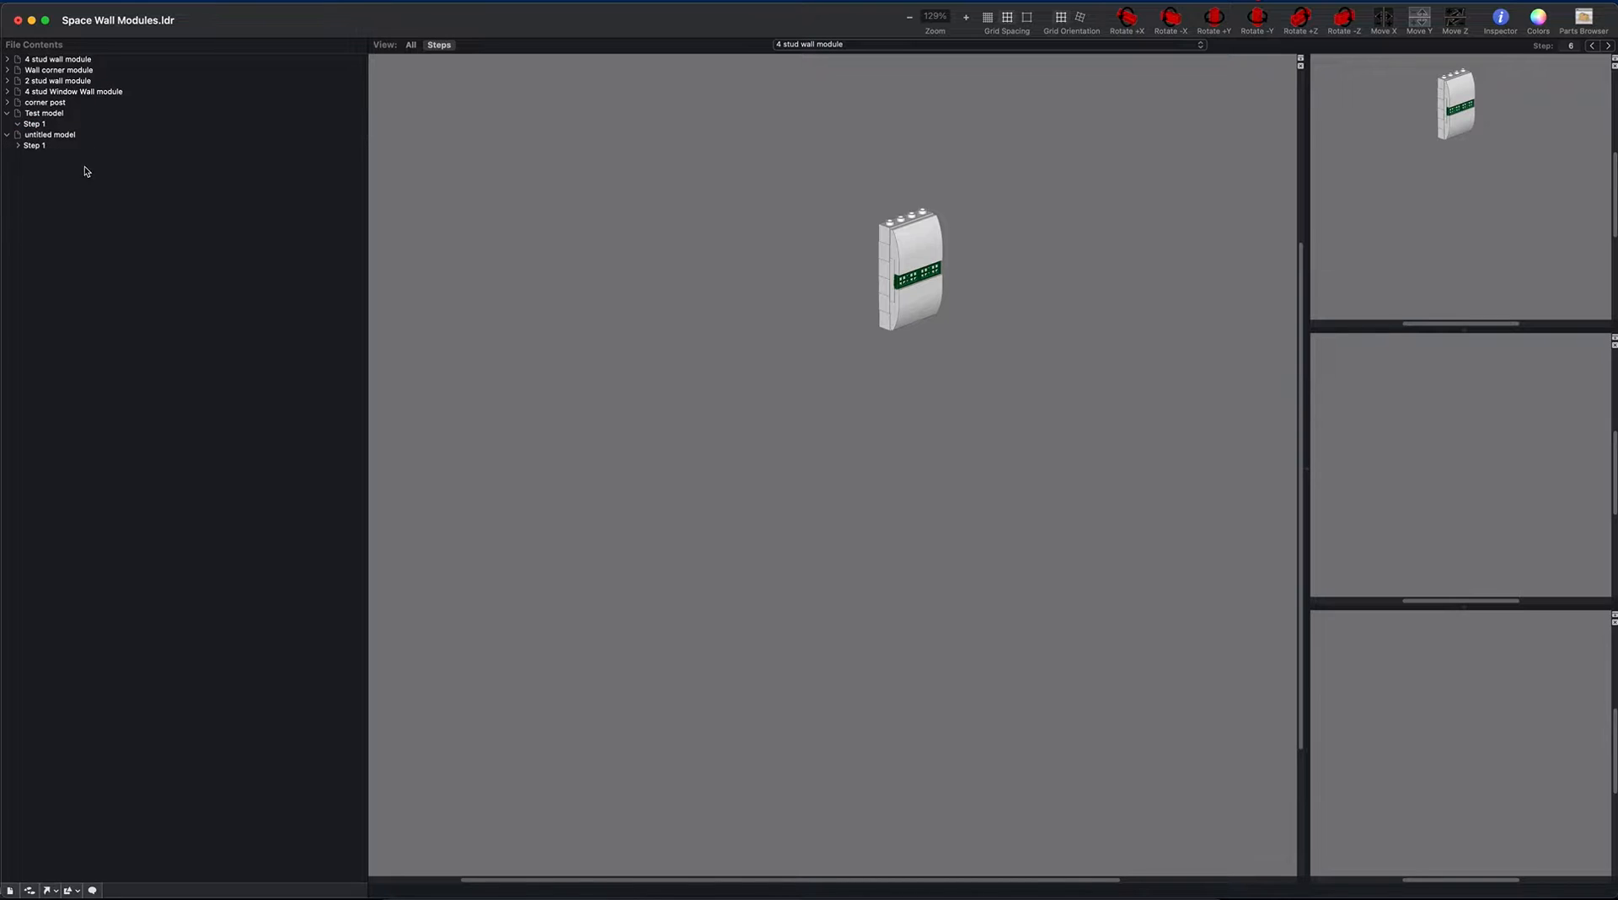
Step: Delete the empty untitled model from the file
click(50, 135)
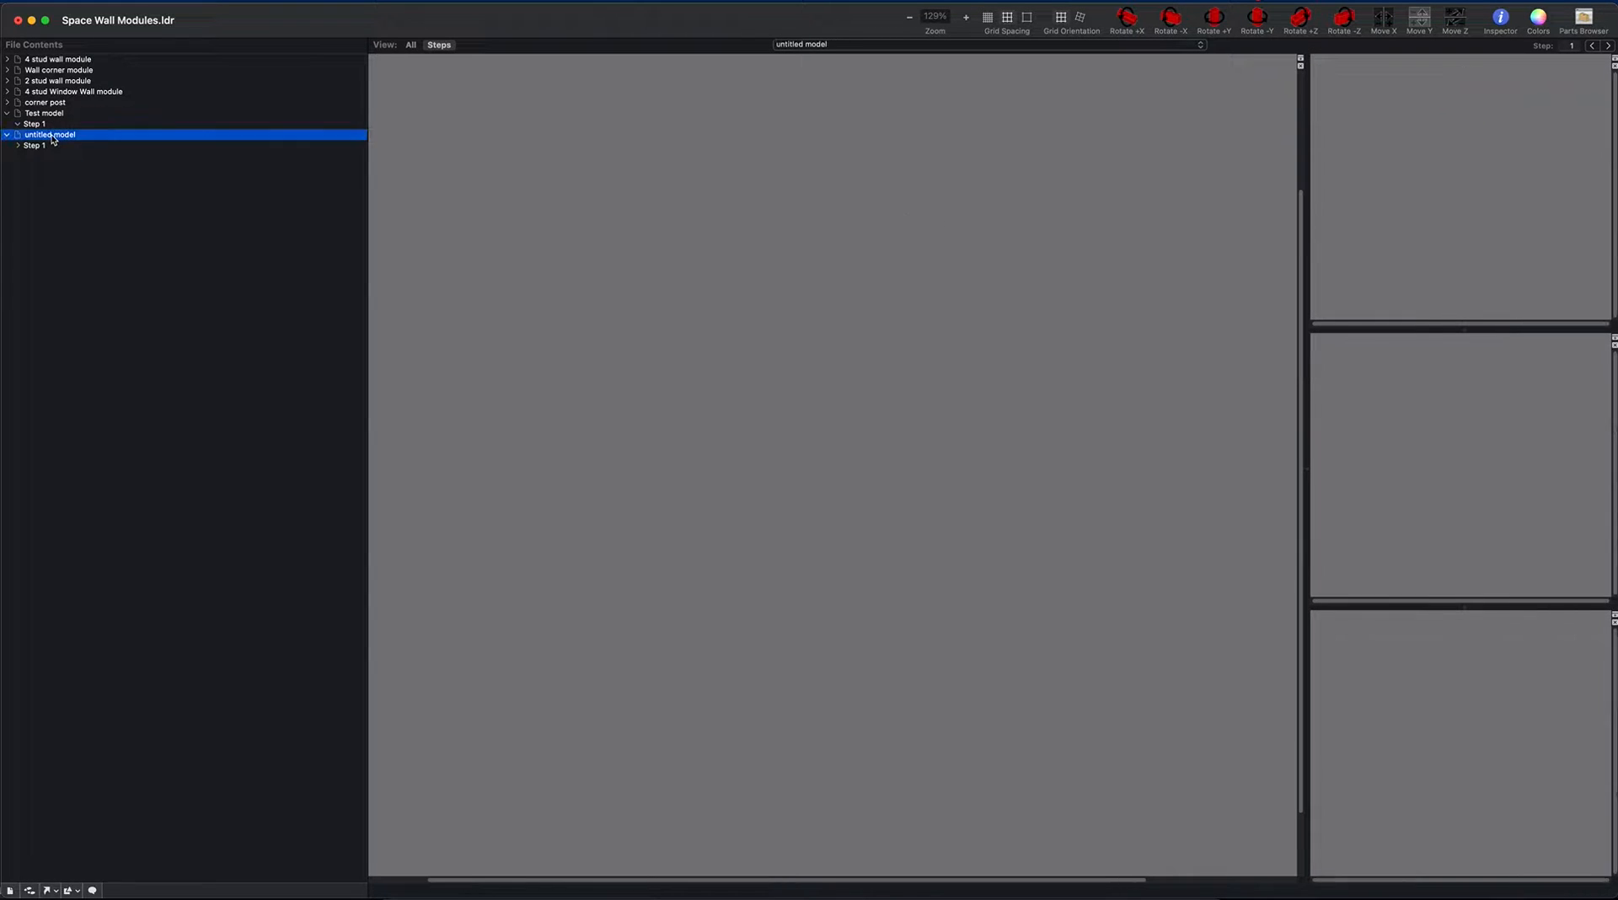
key(Delete)
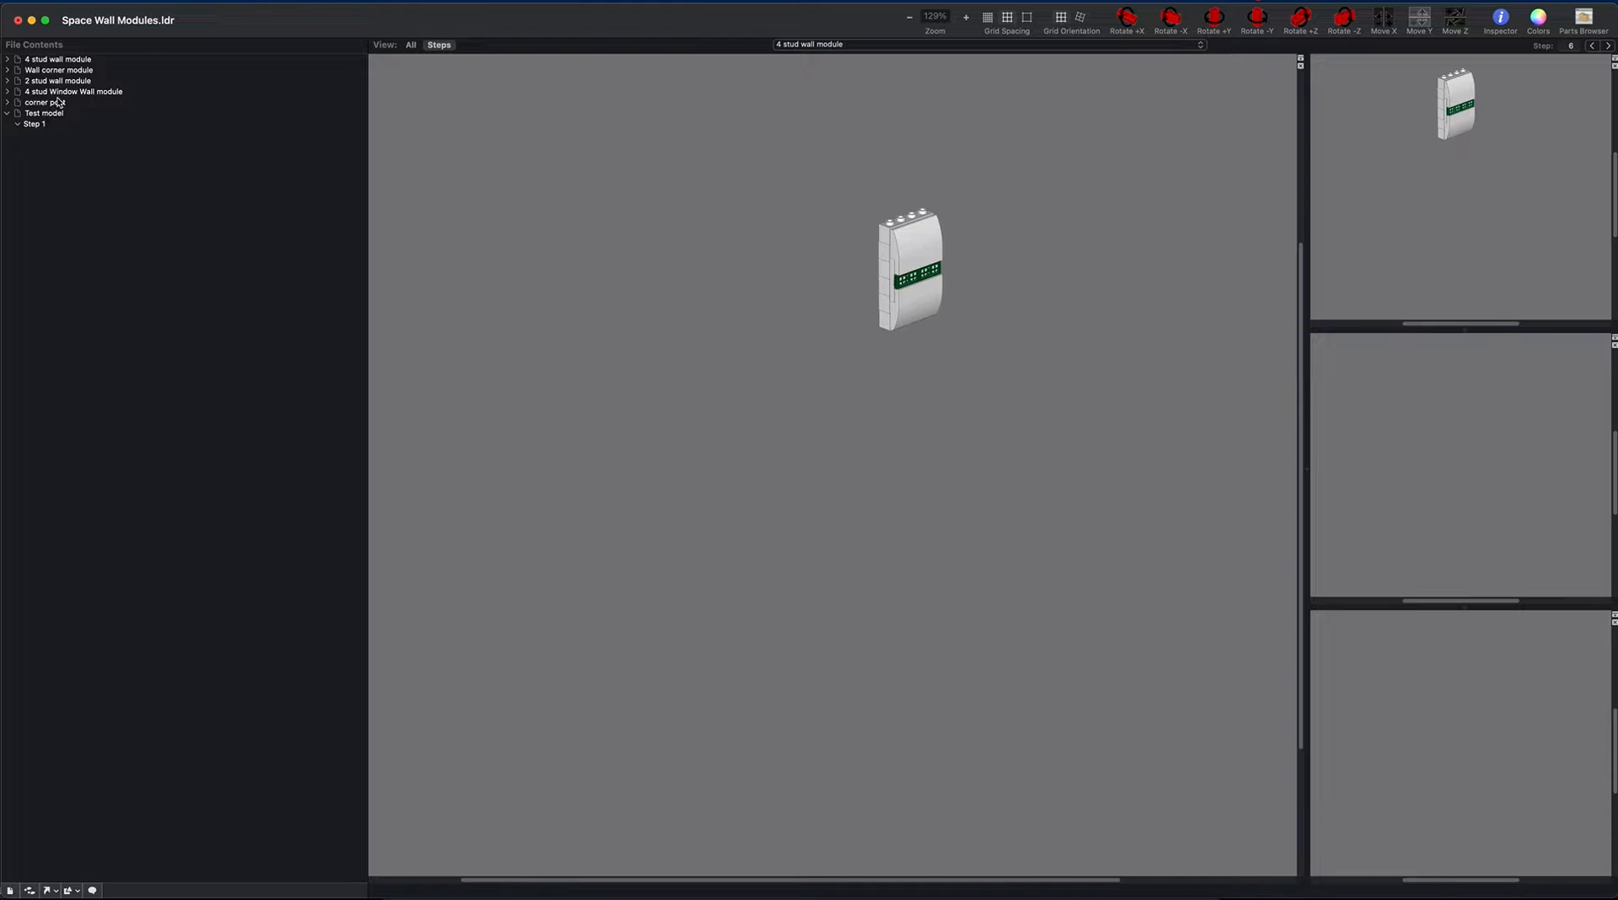
click(55, 103)
shift+click(42, 59)
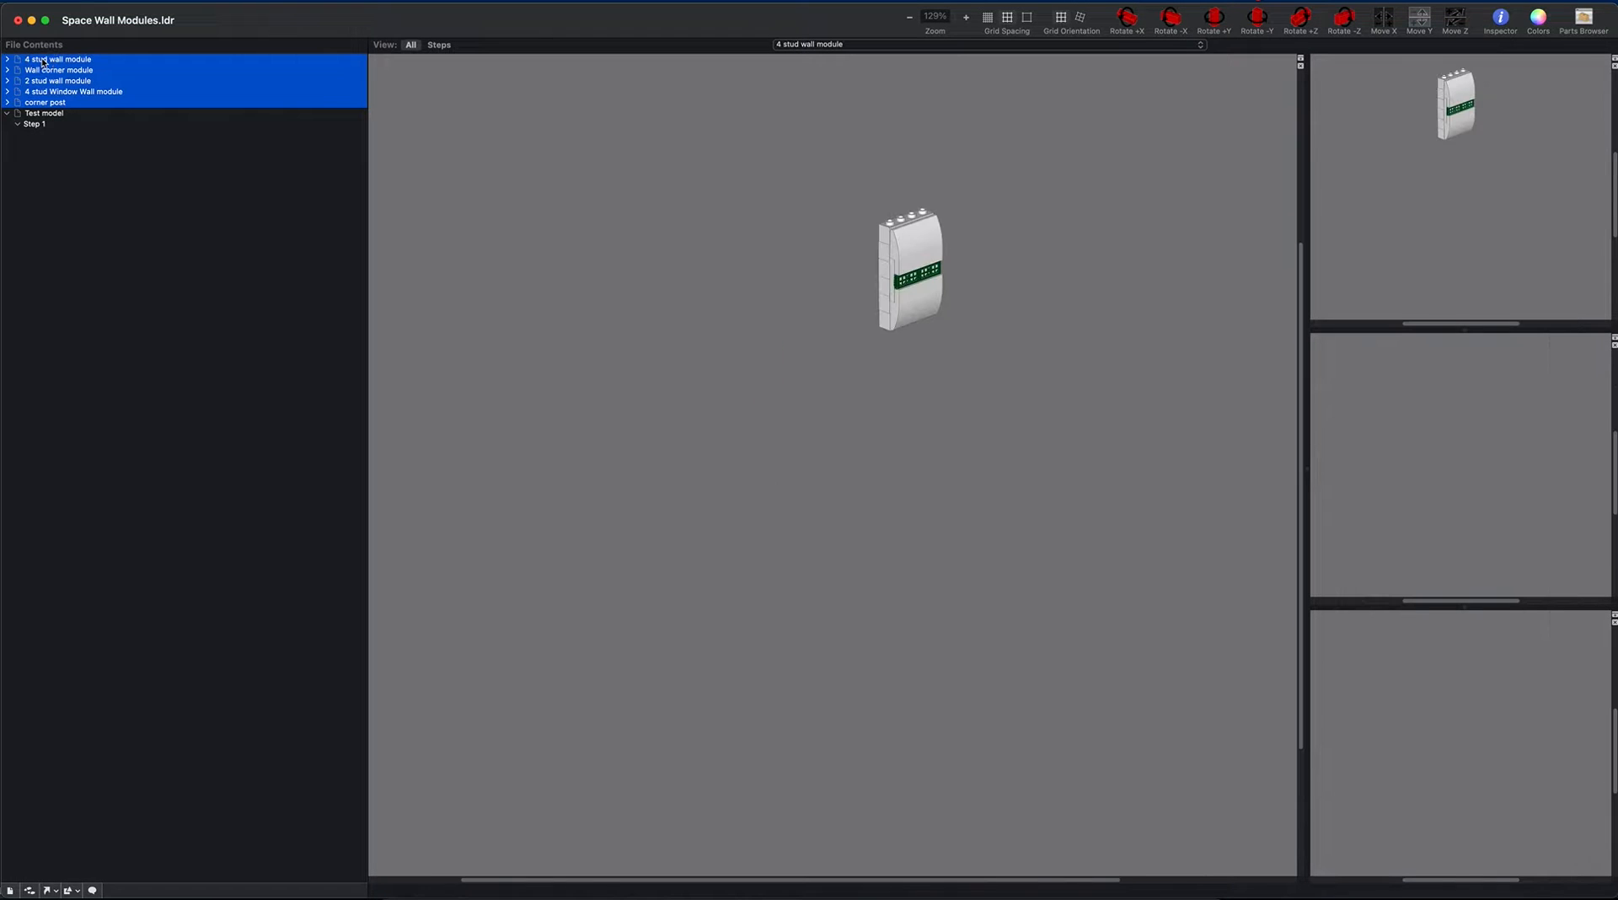
click(89, 148)
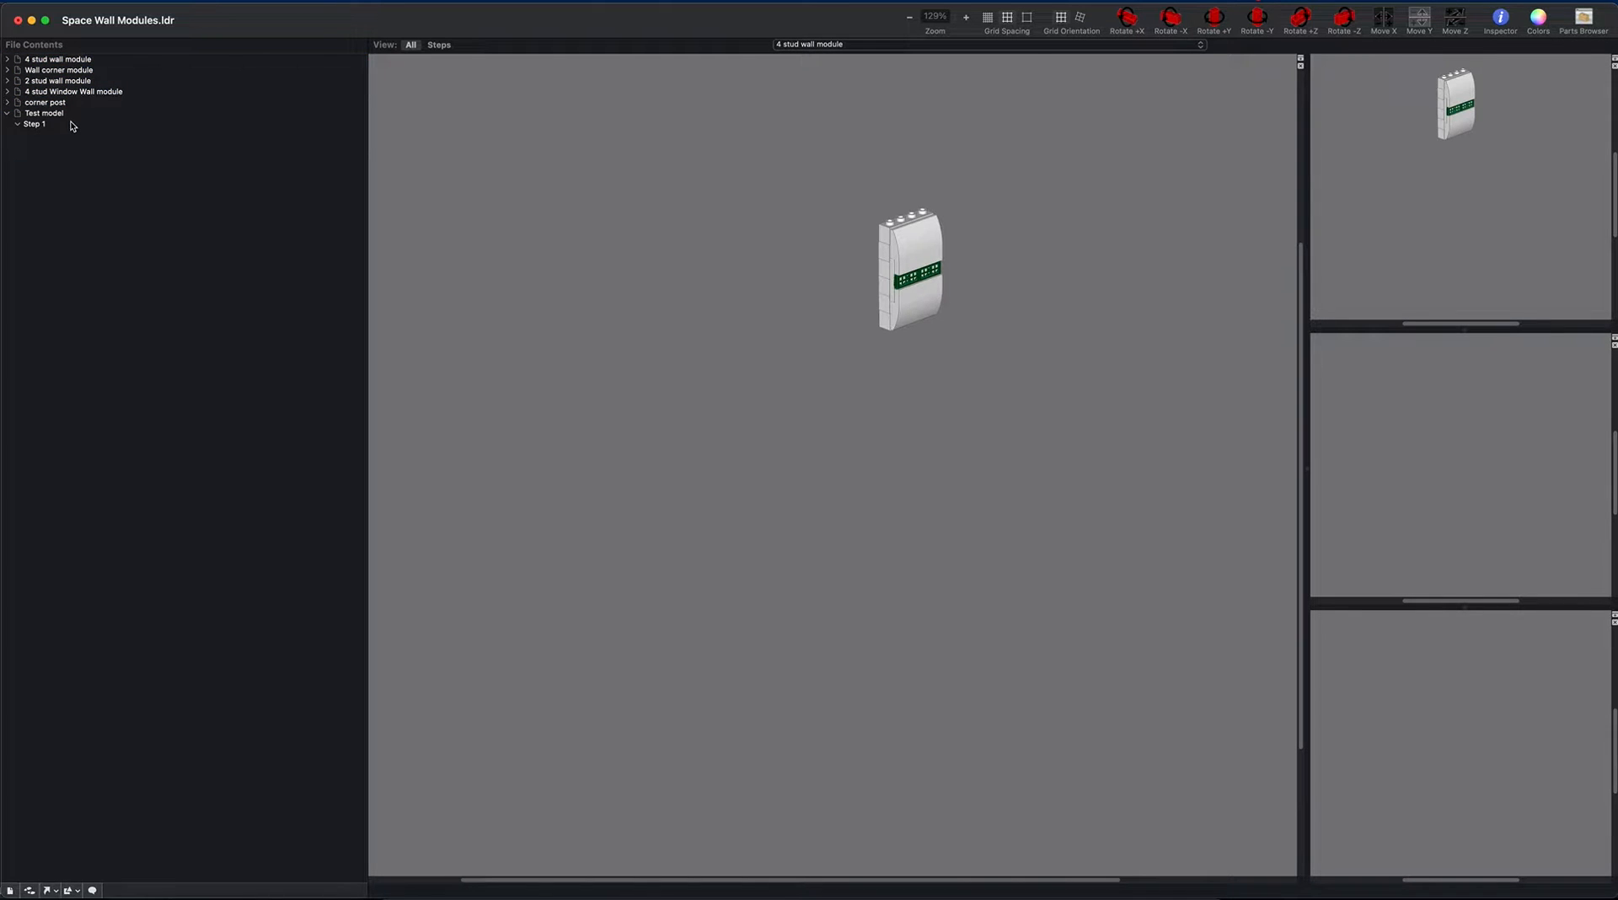
Step: Find the part plate 6 x 8 - 74678 with the search term "plate" and place it in Step 1 of Test model
click(60, 116)
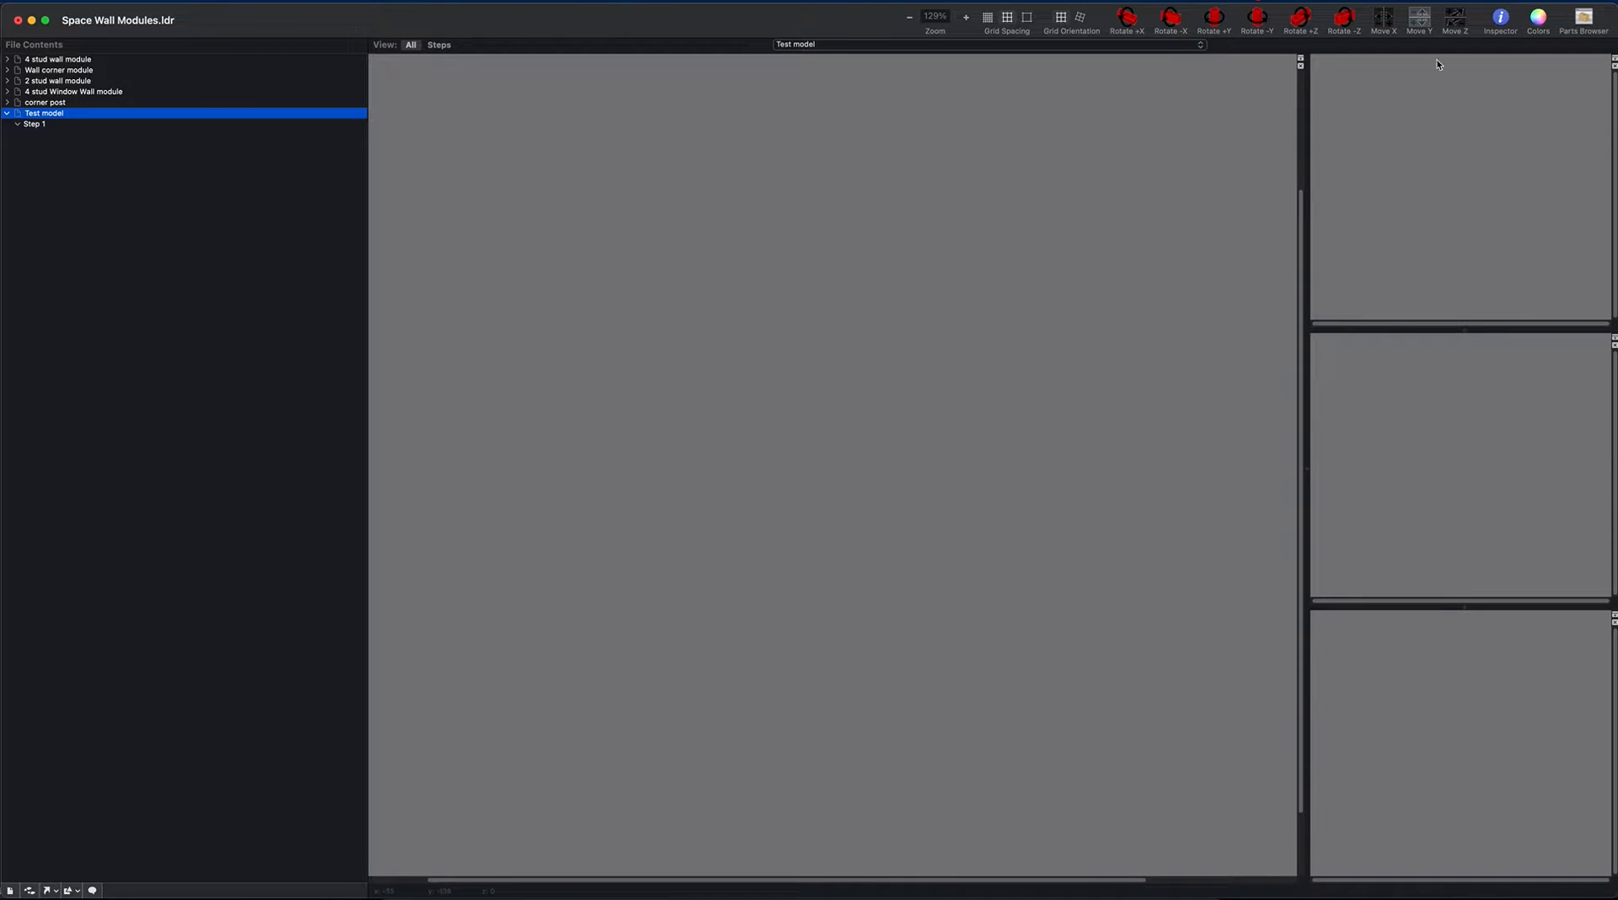
click(1583, 19)
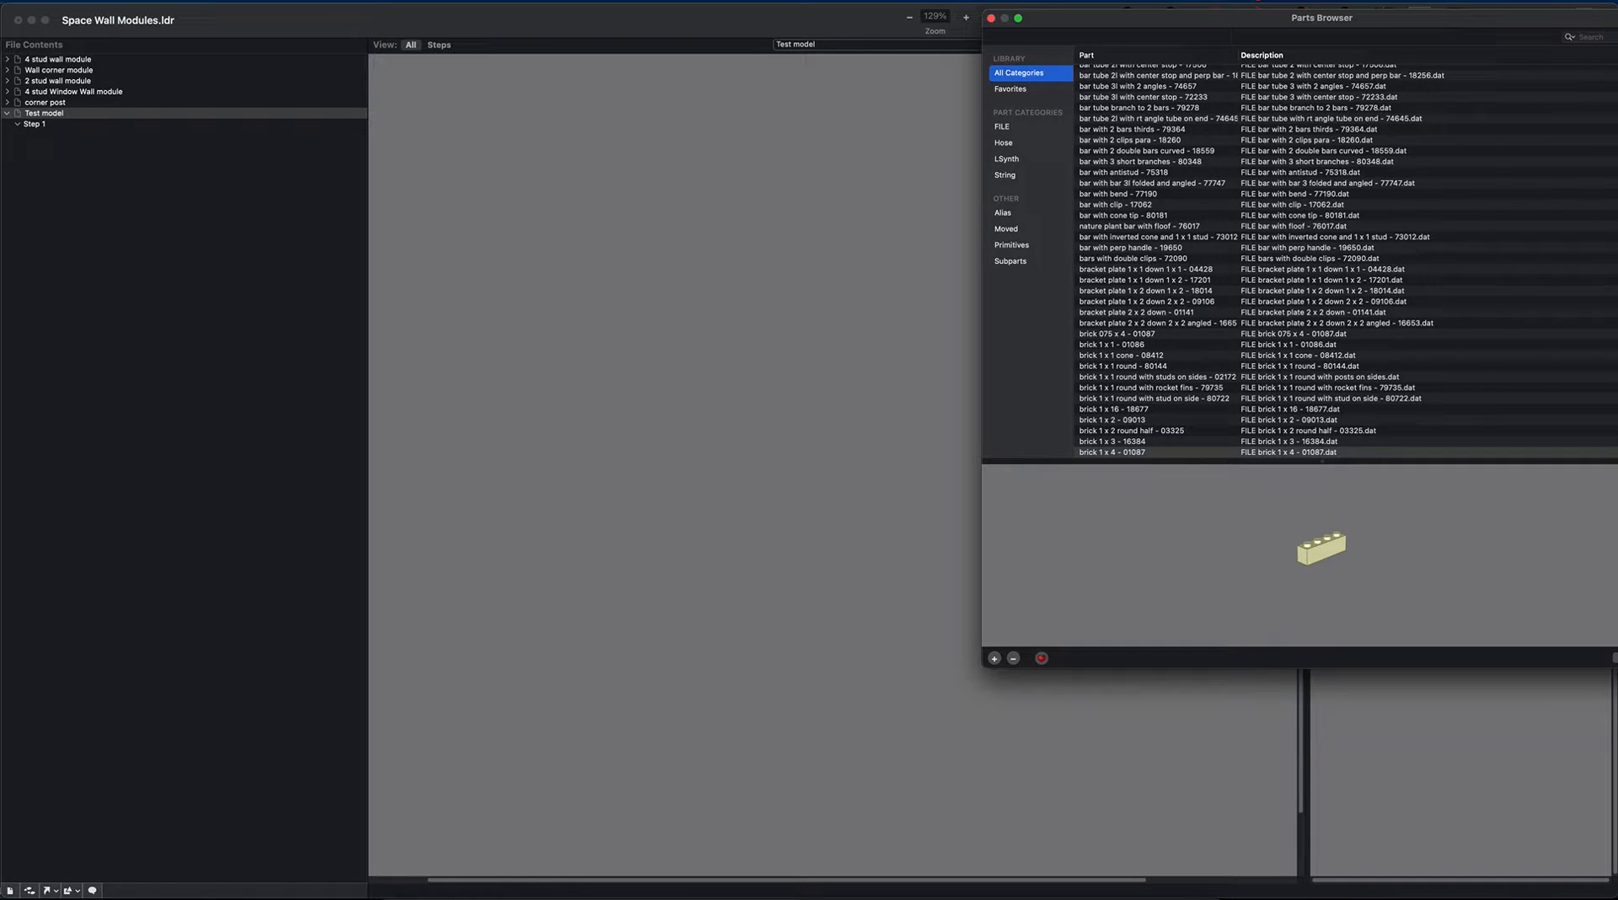
click(1588, 37)
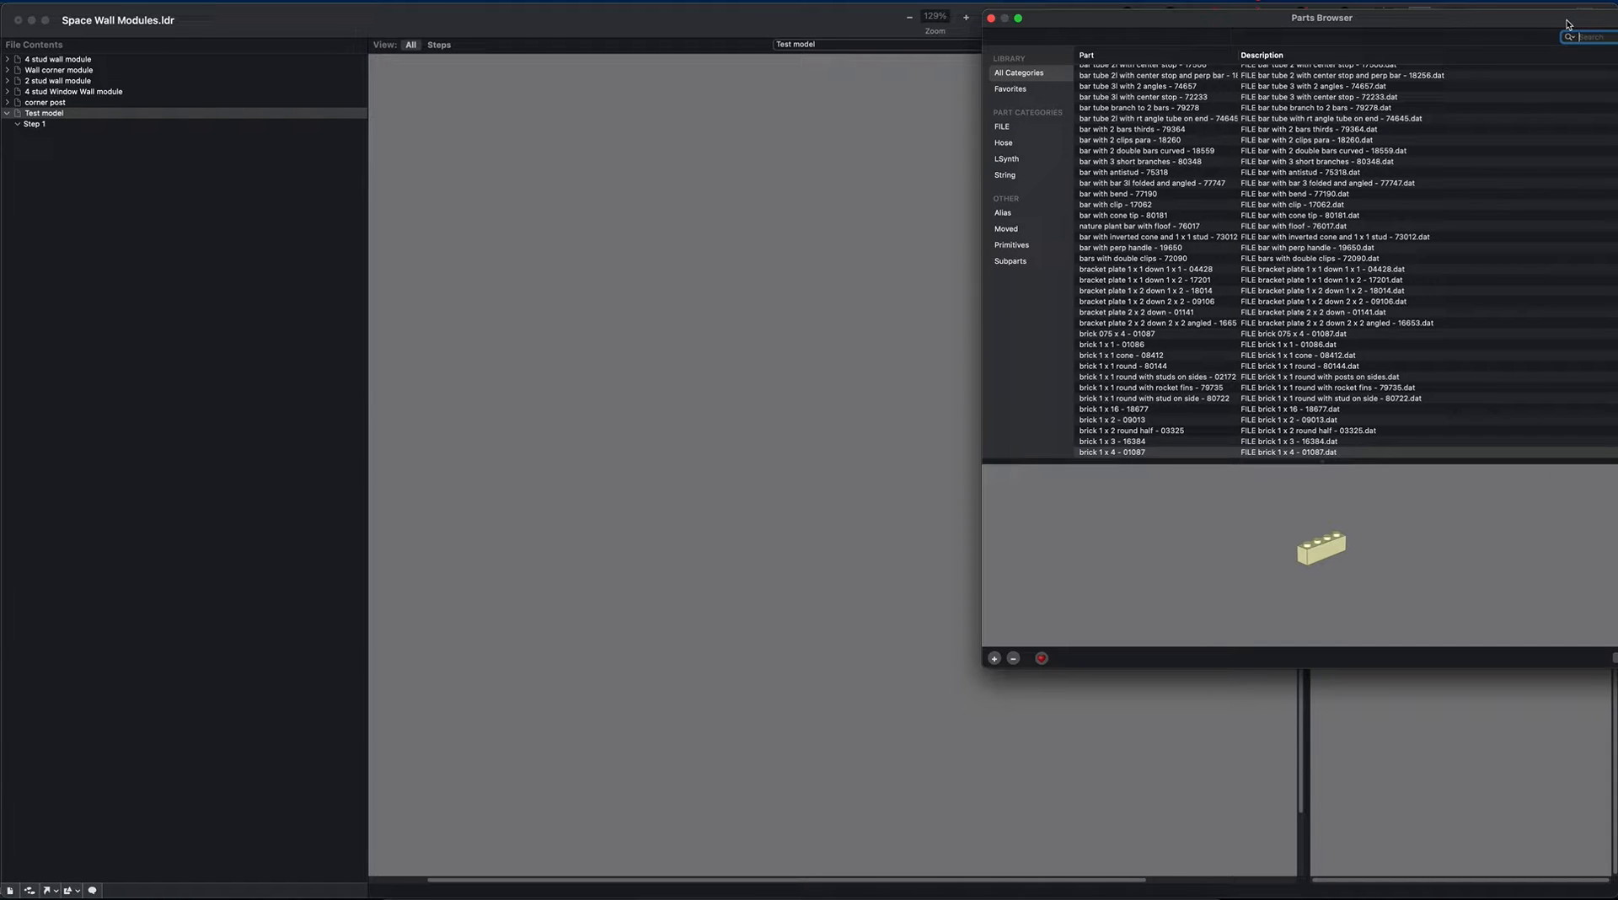
text(pla)
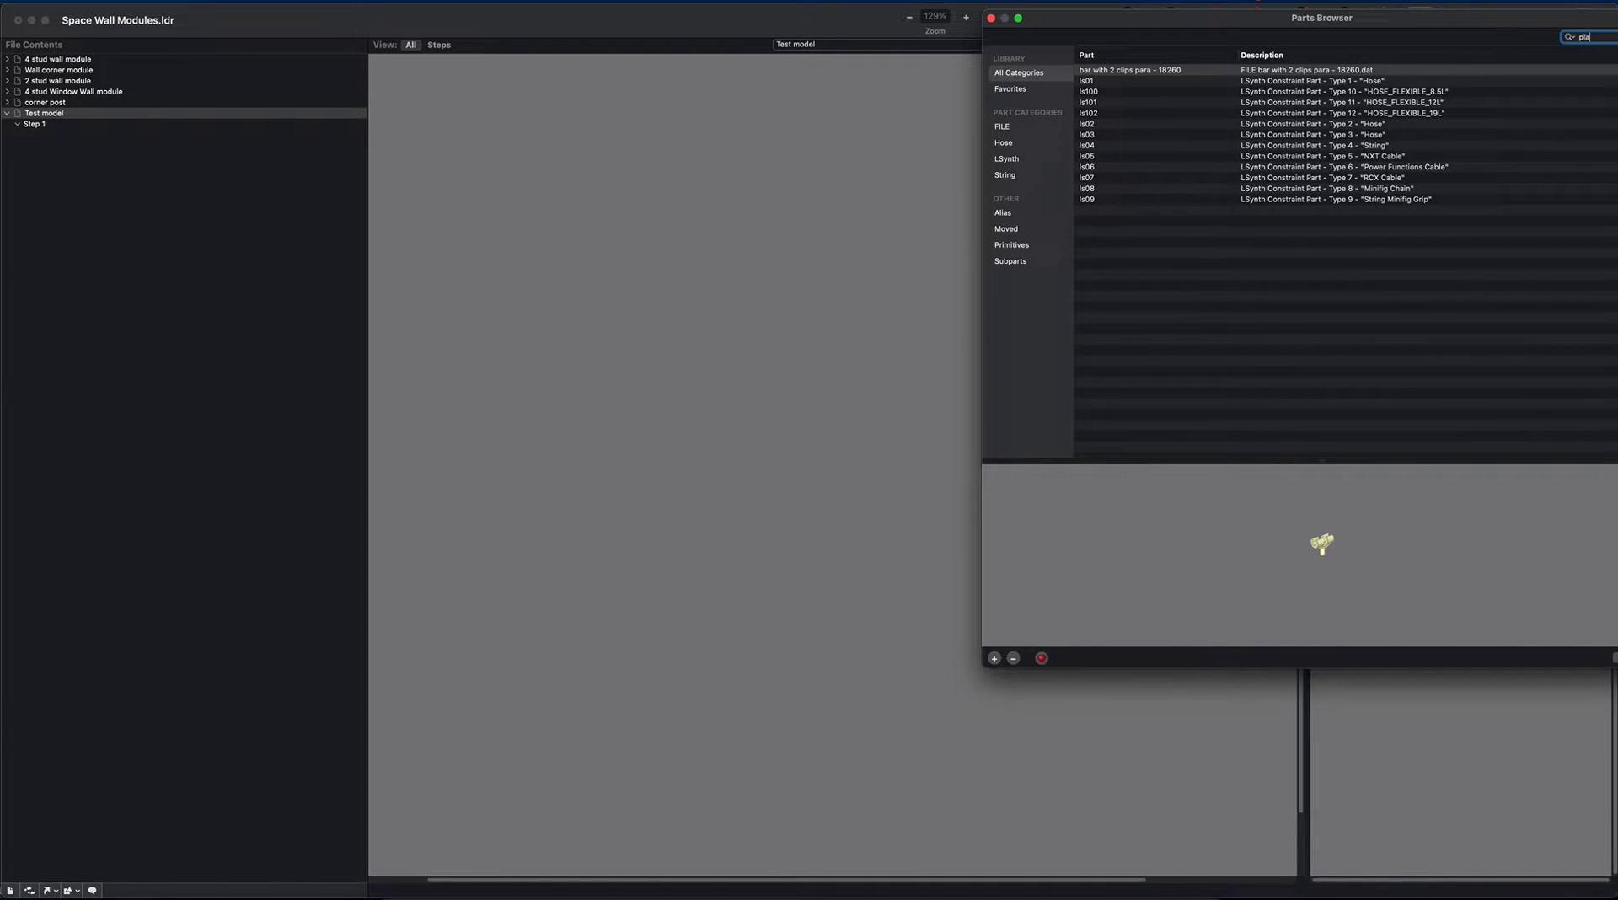
text(n)
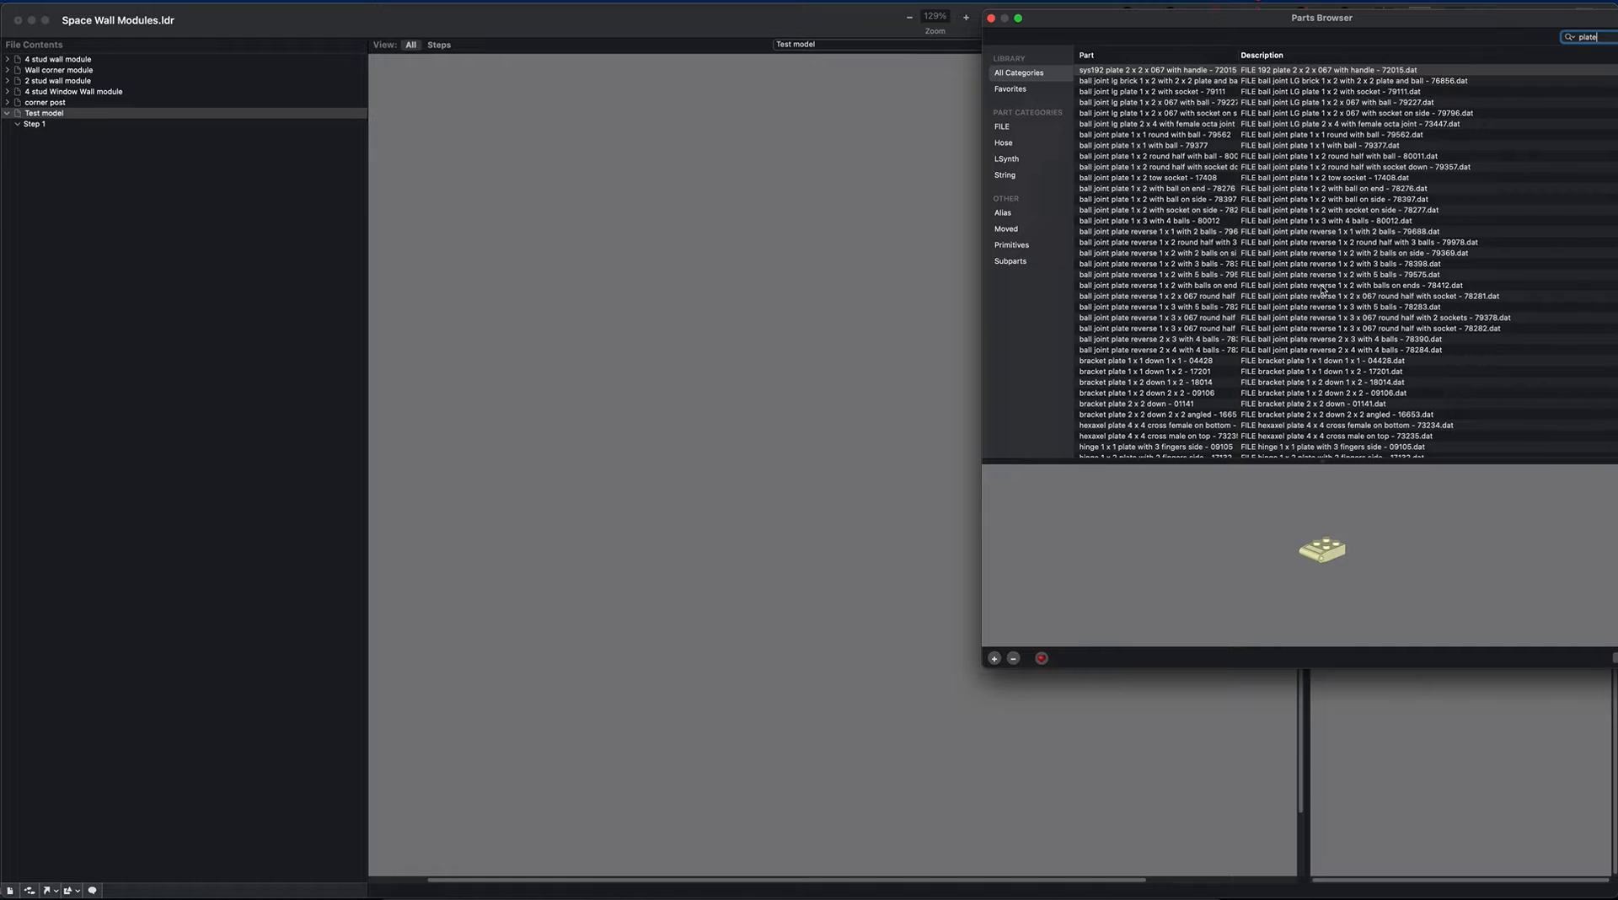
scroll(1252, 315, down, 15)
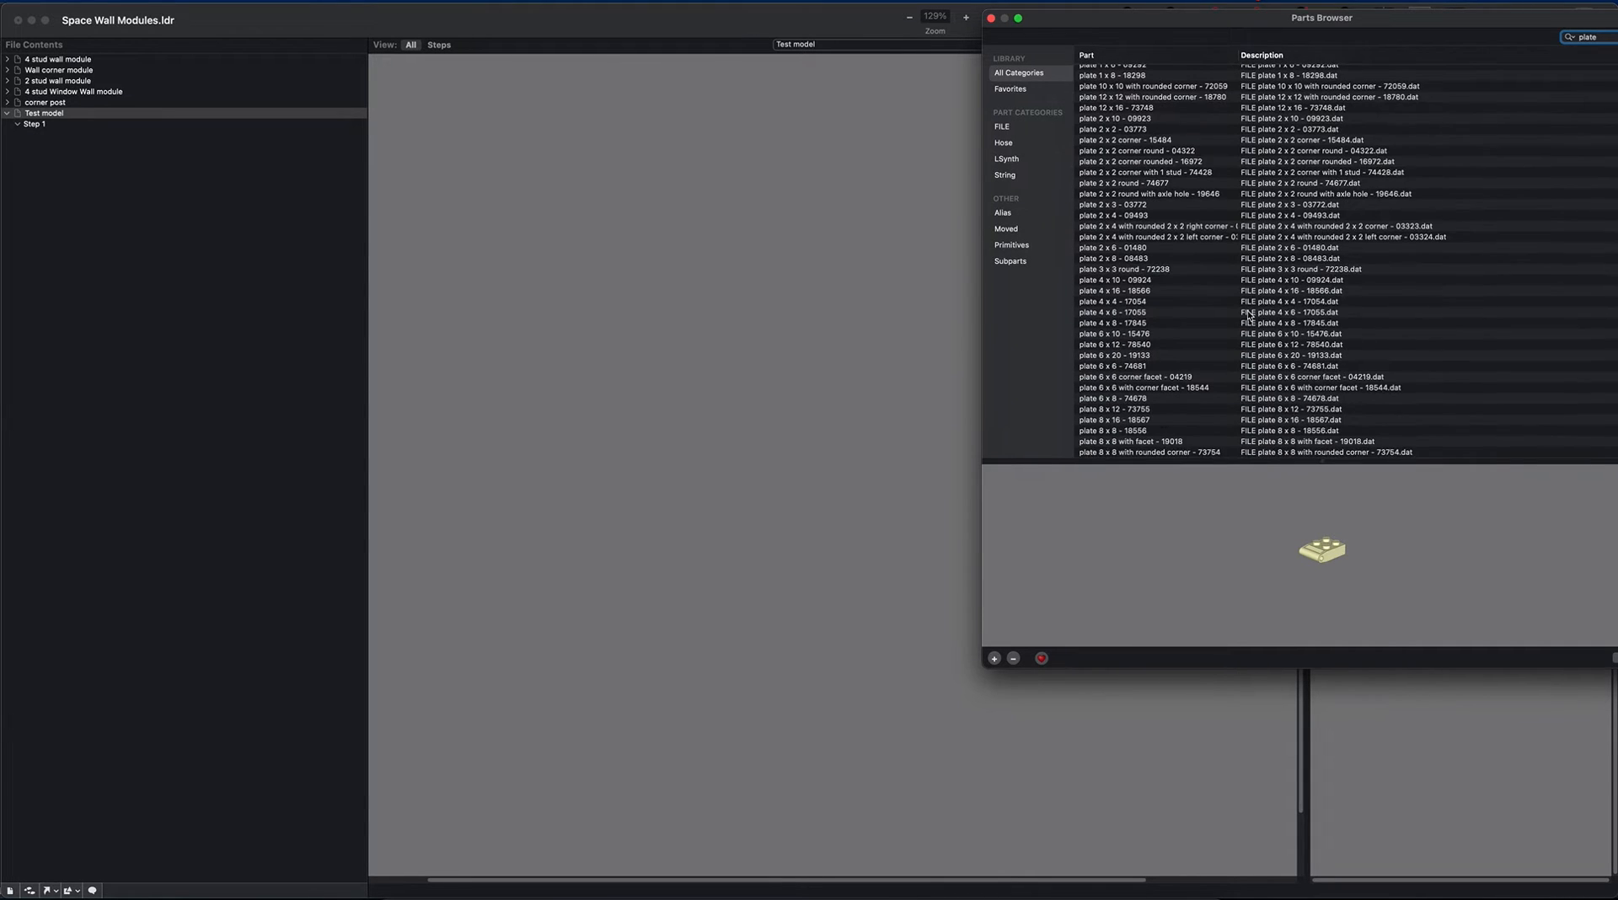
scroll(1250, 315, down, 5)
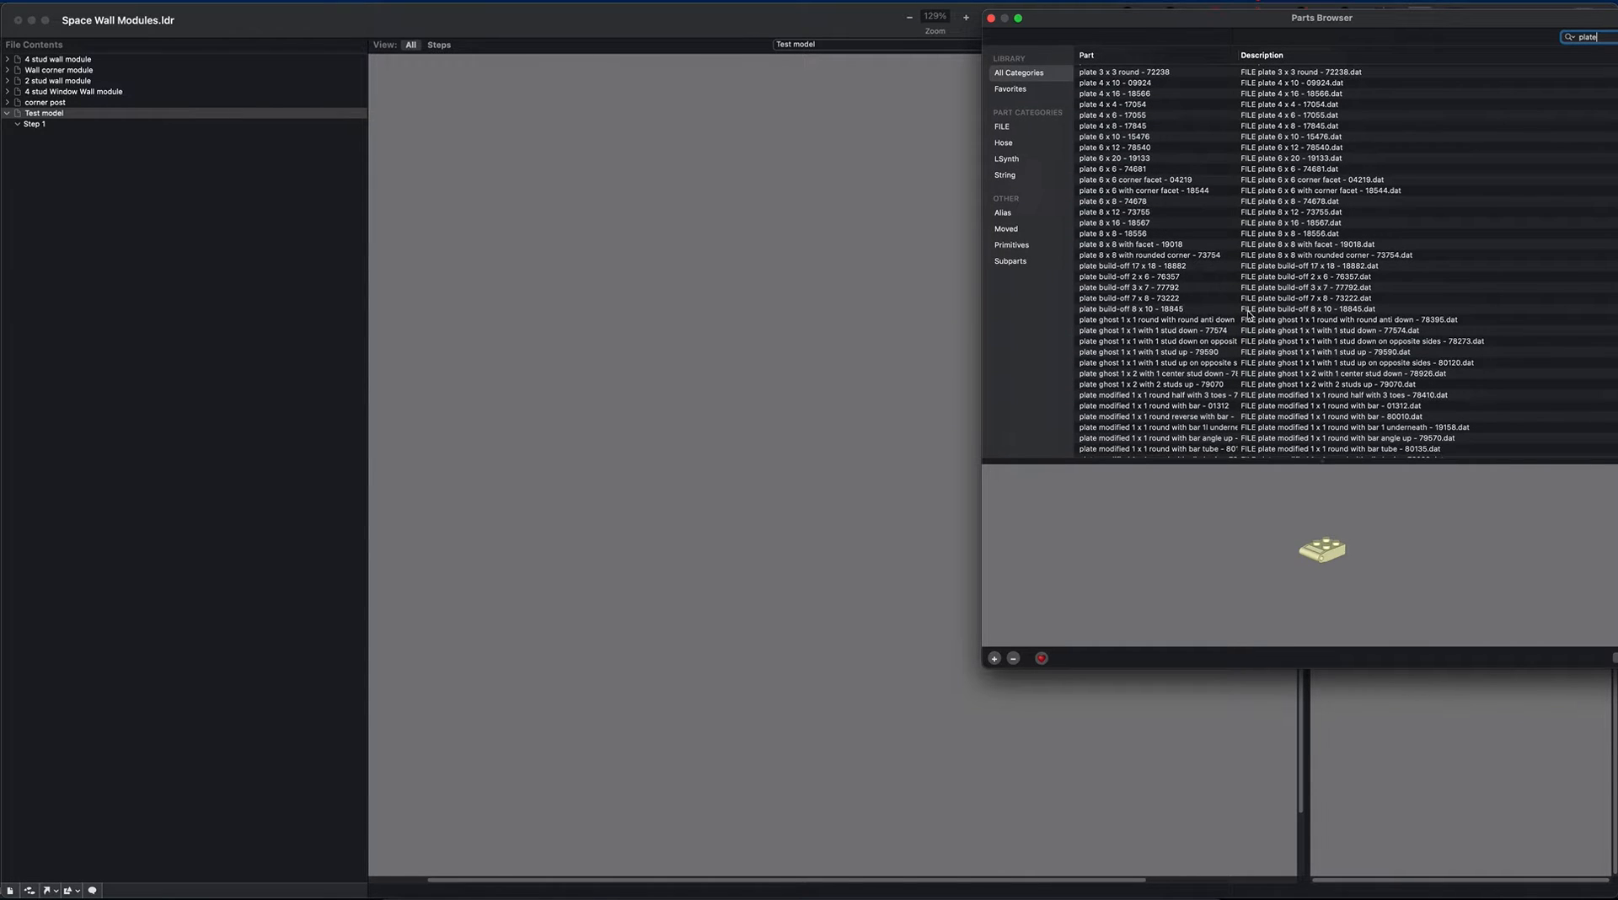
click(1136, 202)
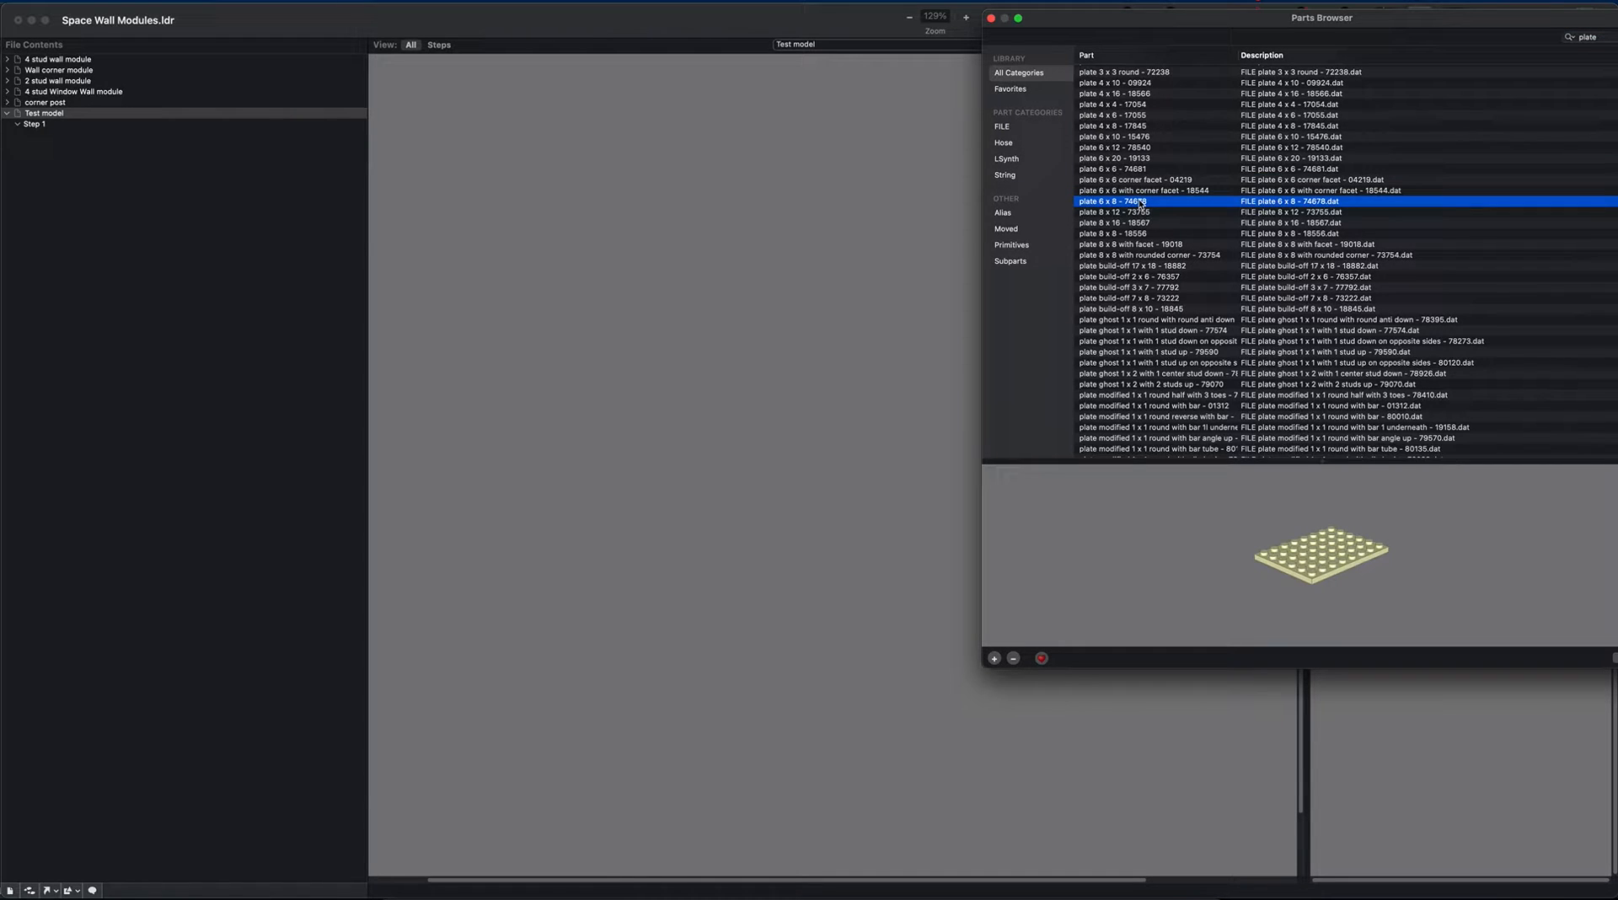
drag(1135, 203, 724, 438)
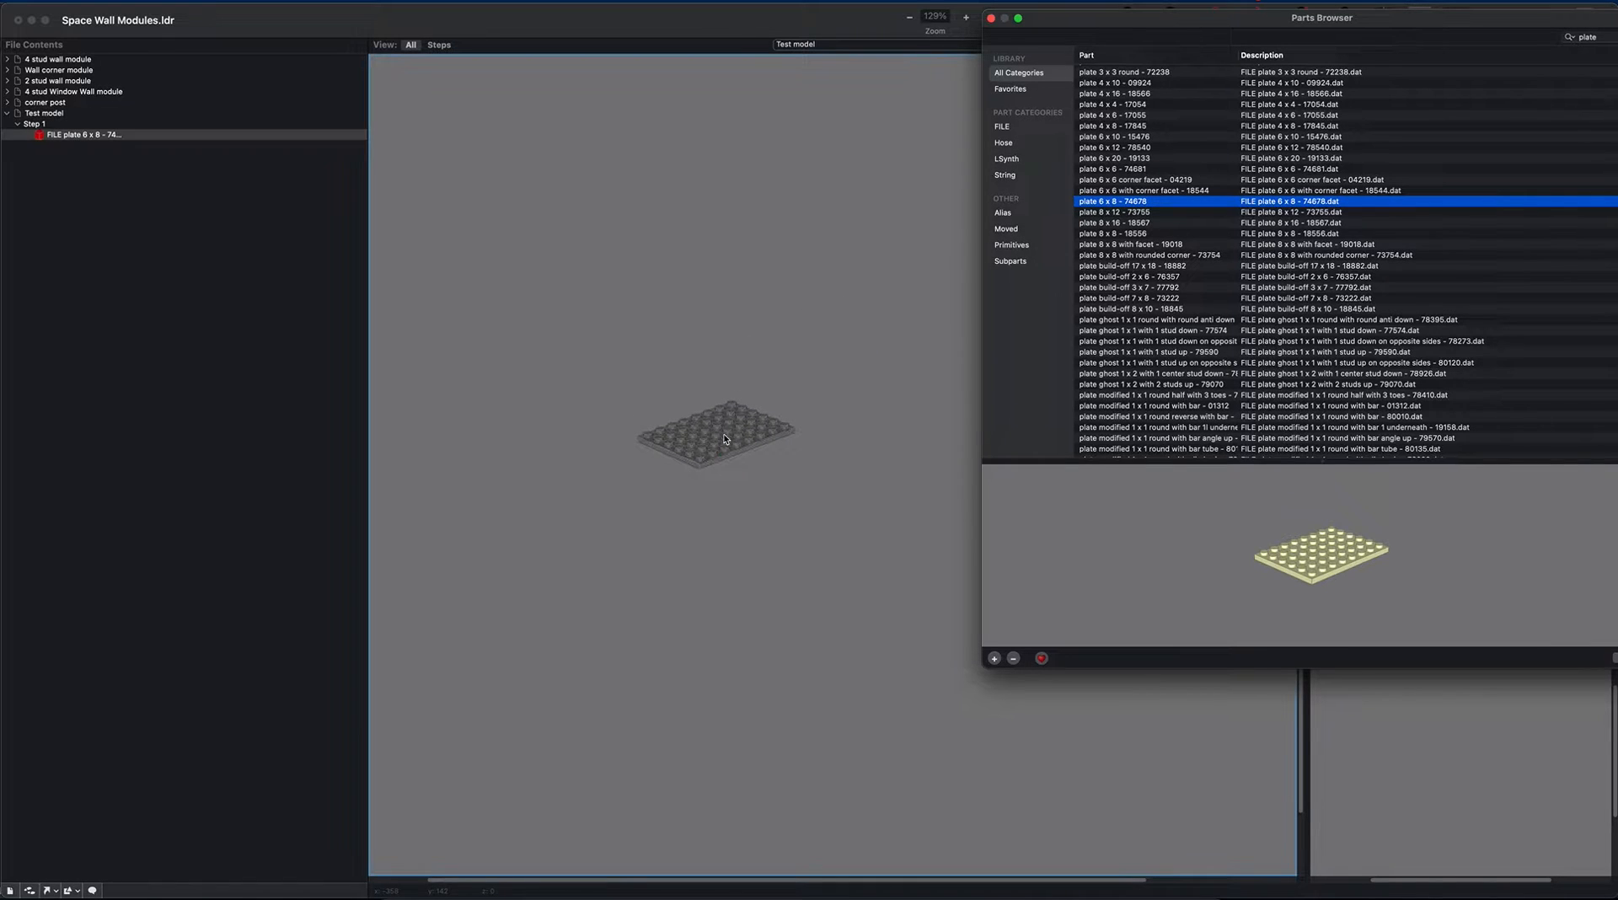
click(848, 367)
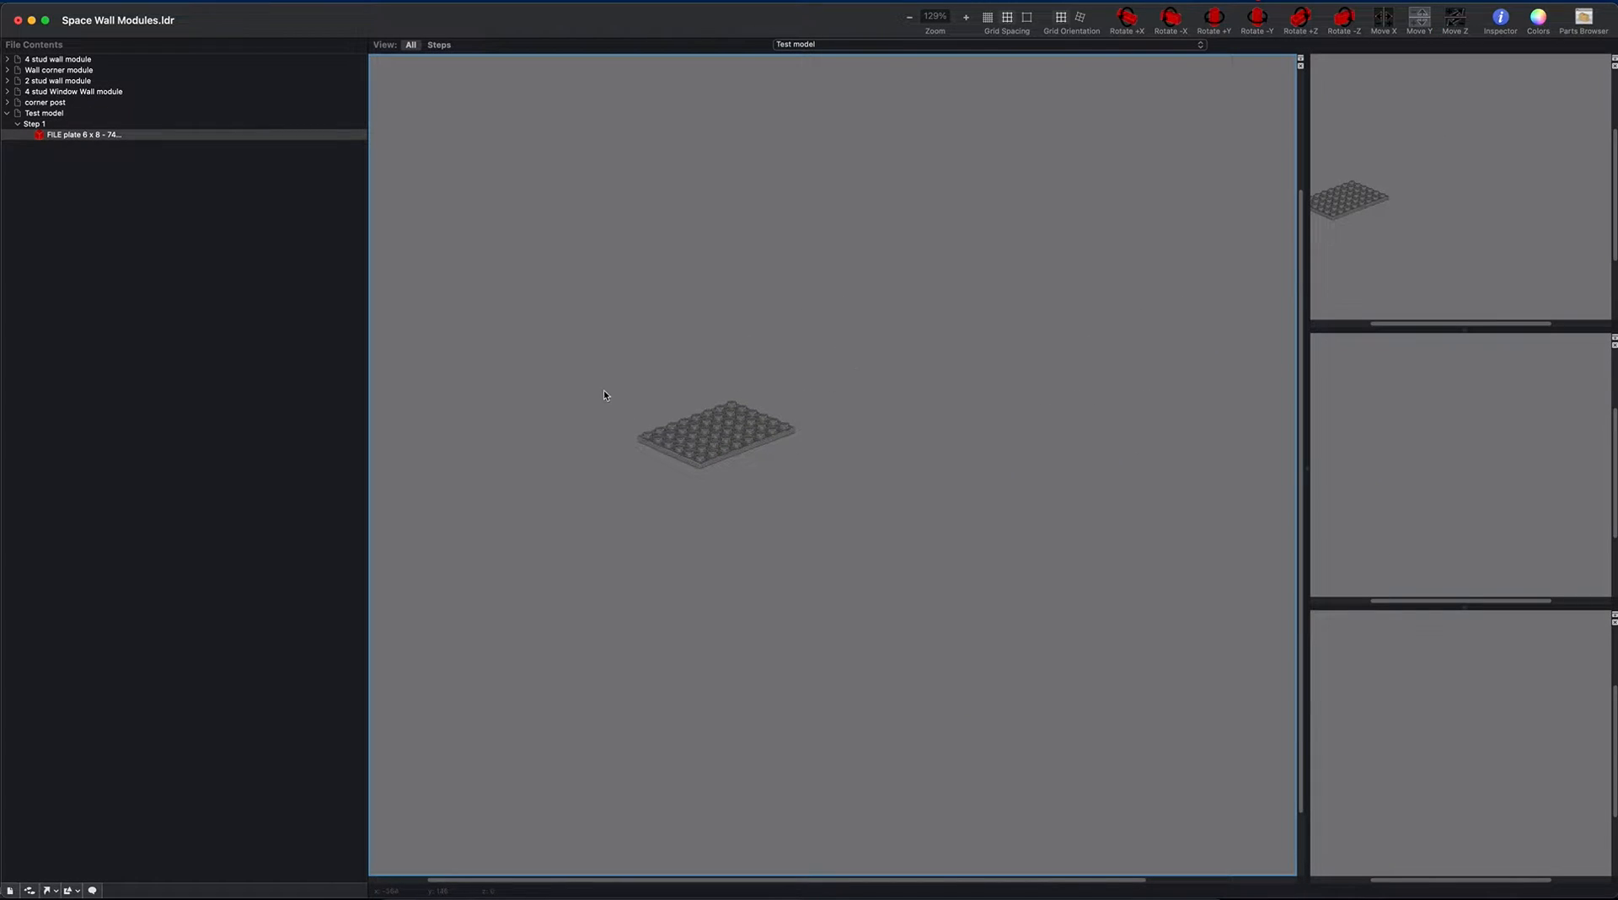
Step: Find the color White with the search term "white" and apply it to the 6 x 8 plate
click(534, 370)
click(712, 430)
key(shift+super+c)
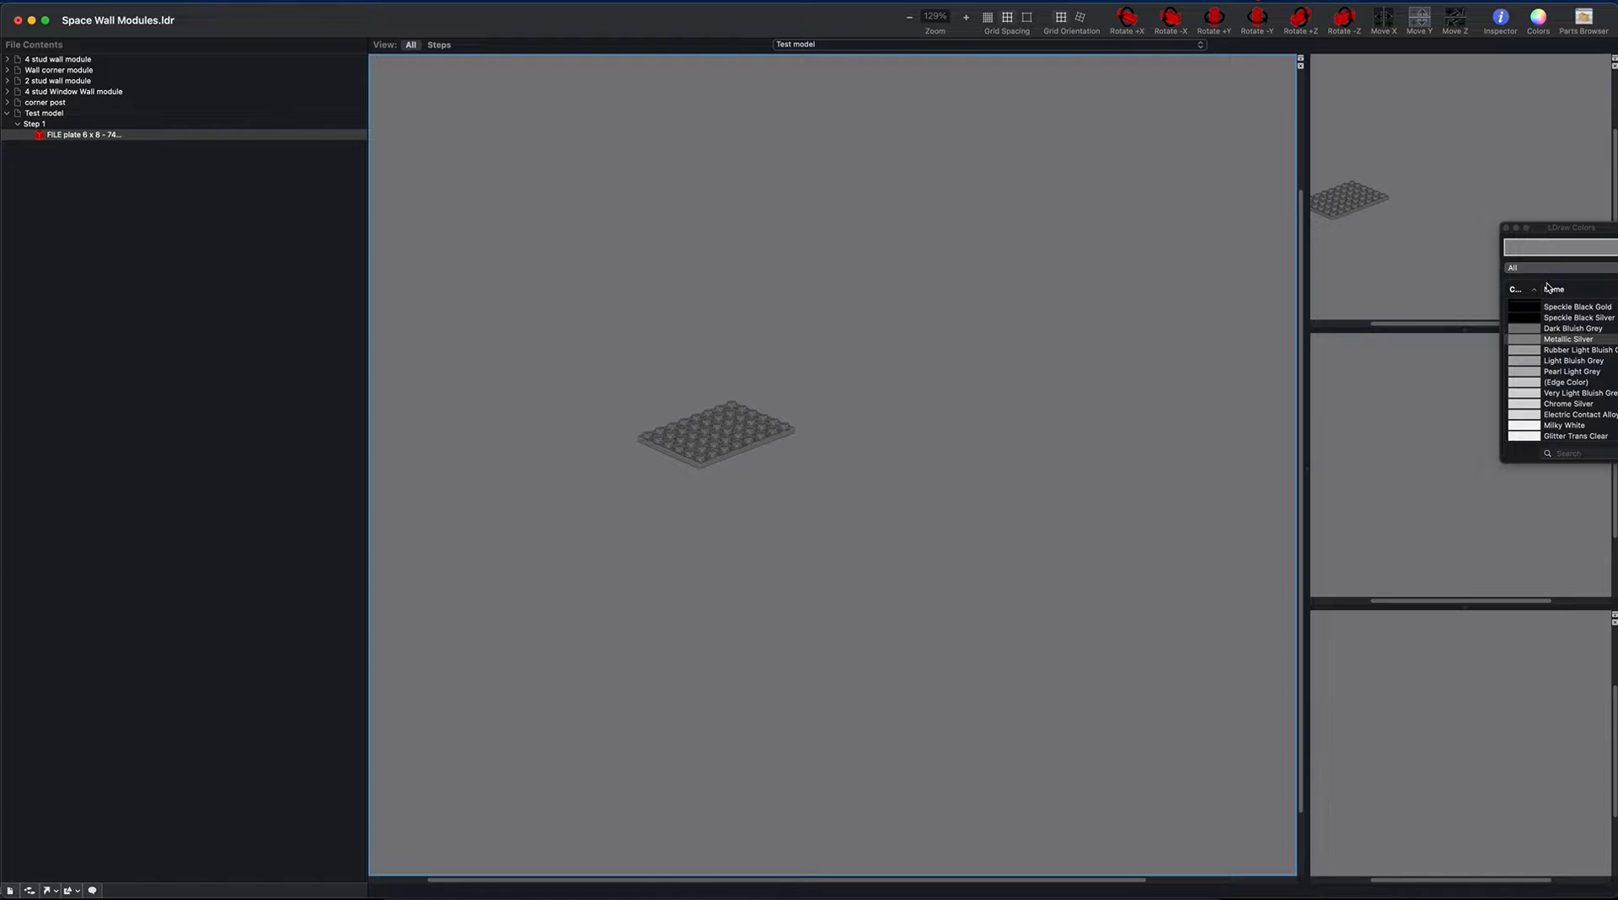
click(1585, 451)
text(white)
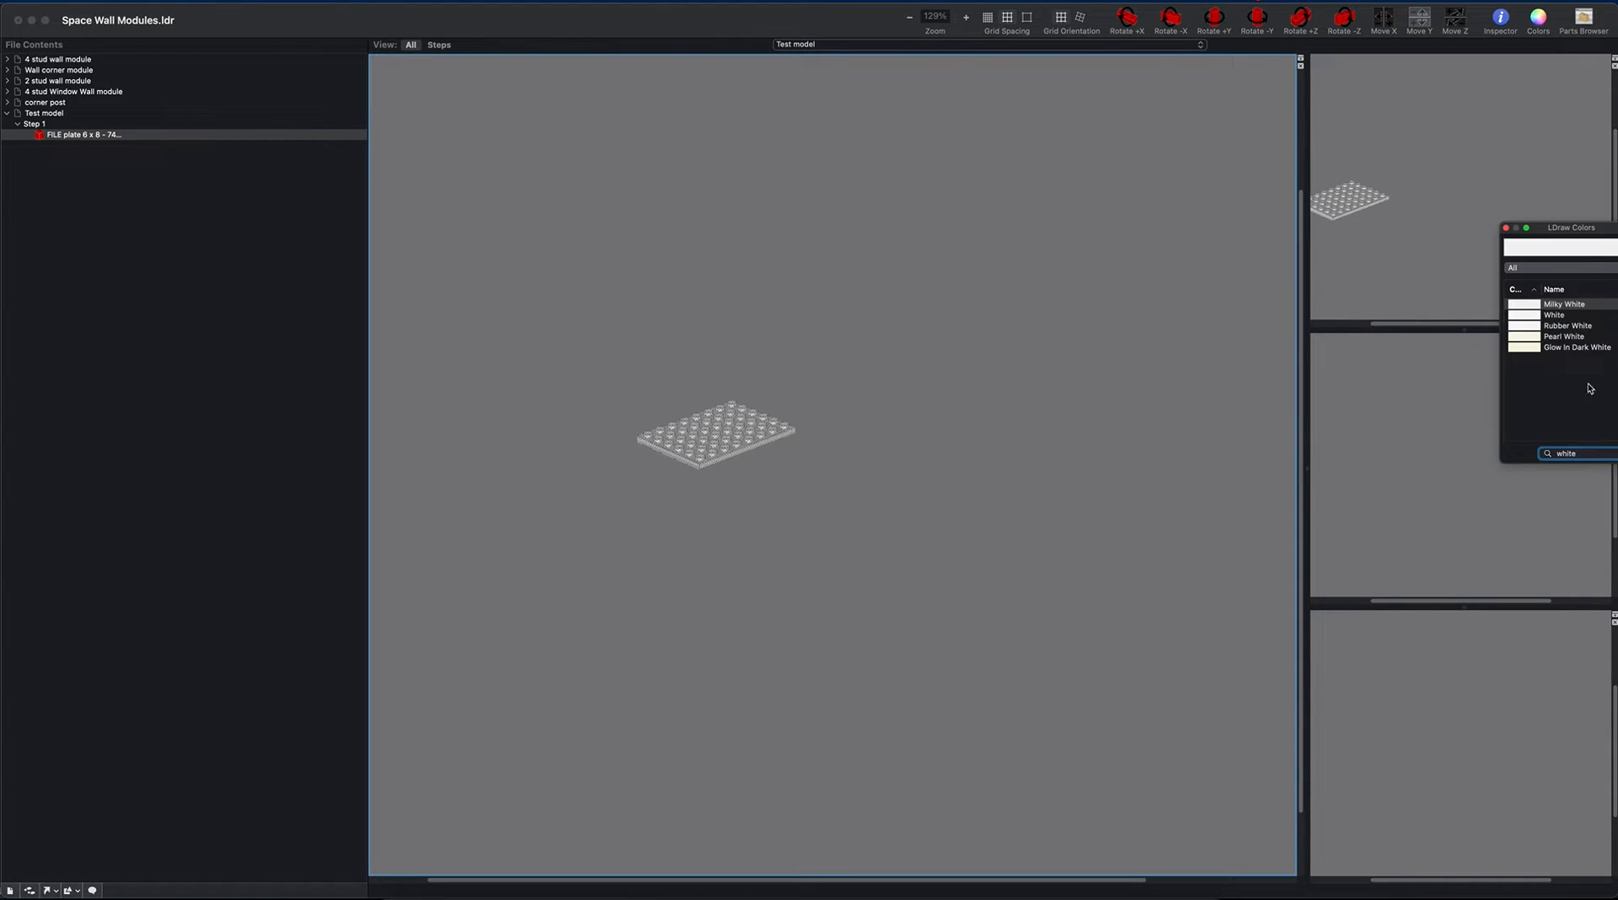
click(1569, 315)
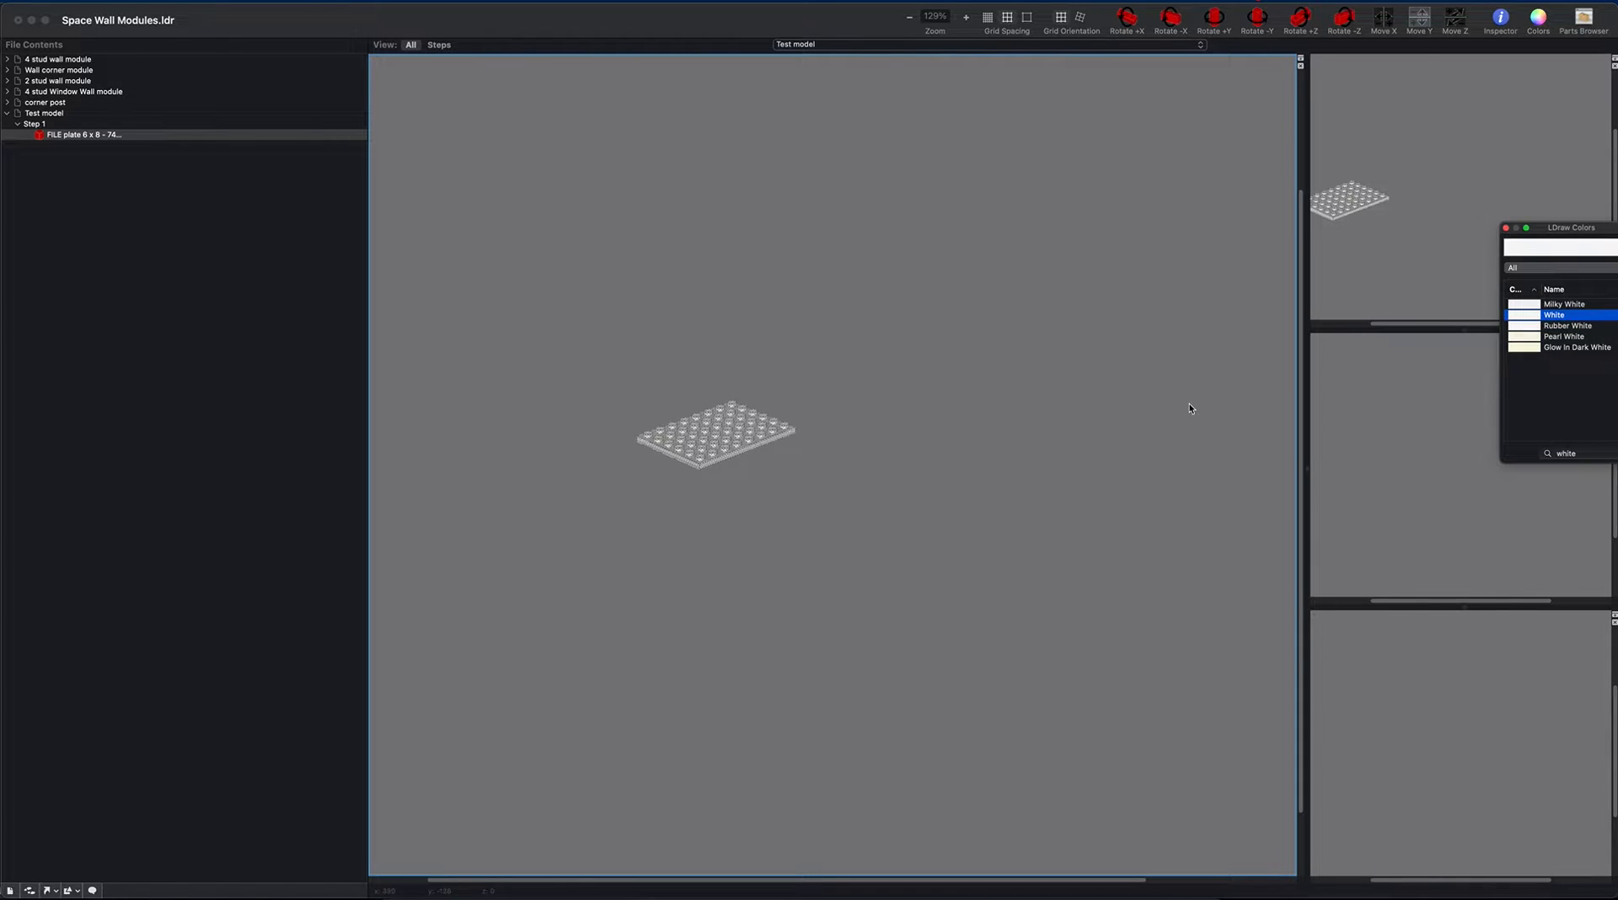
click(1506, 227)
click(866, 362)
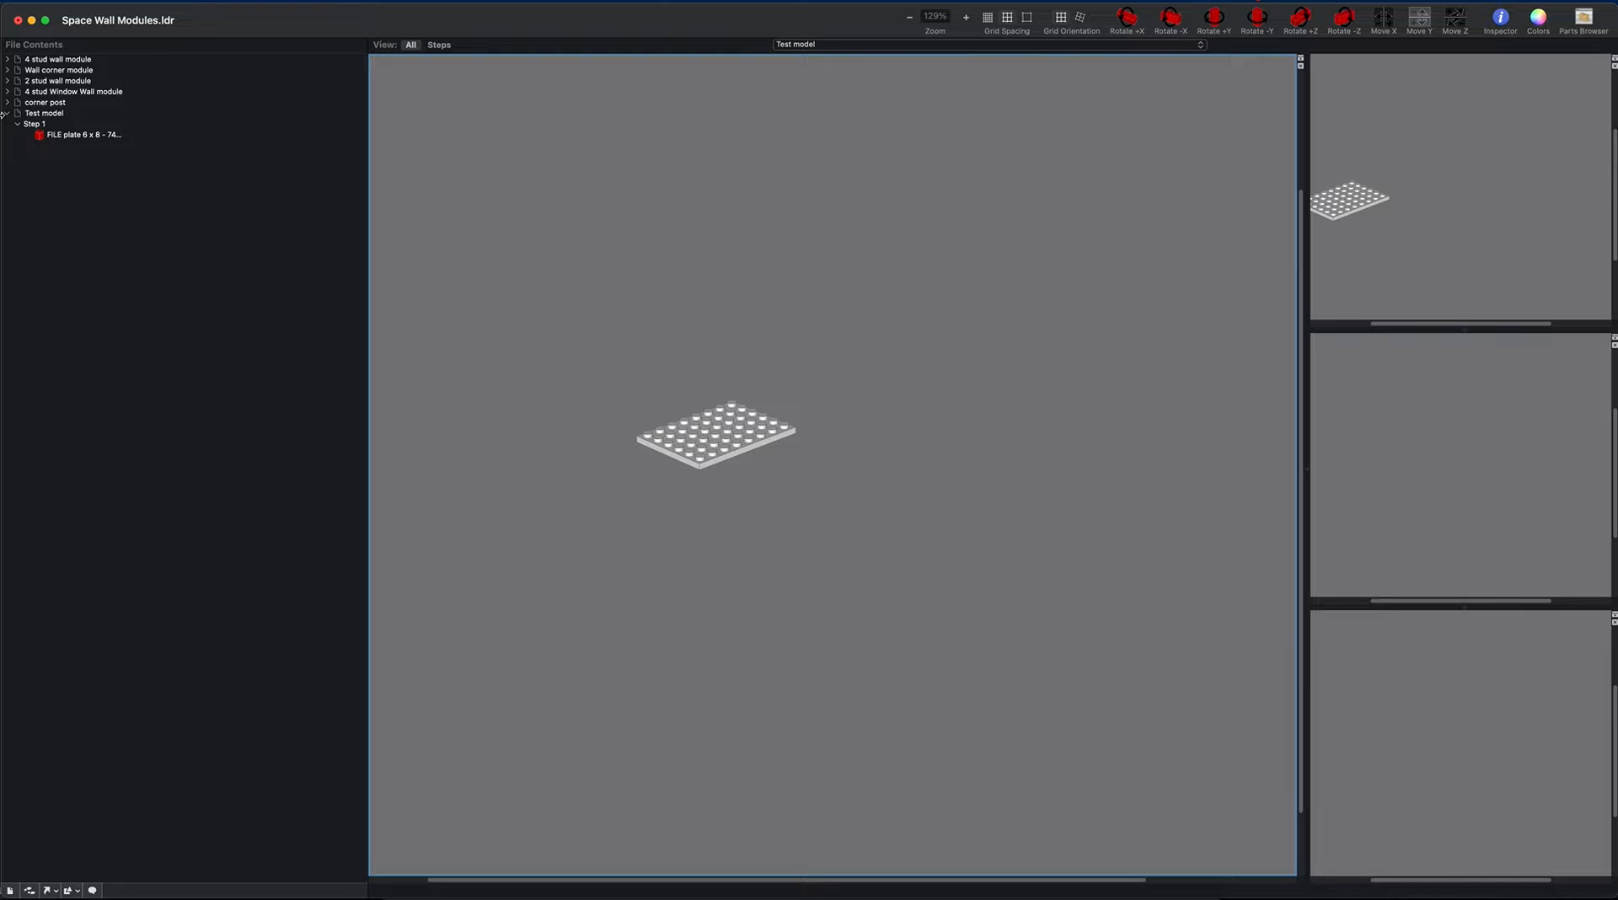
Step: Add a second building step after Step 1 in Test model
click(33, 124)
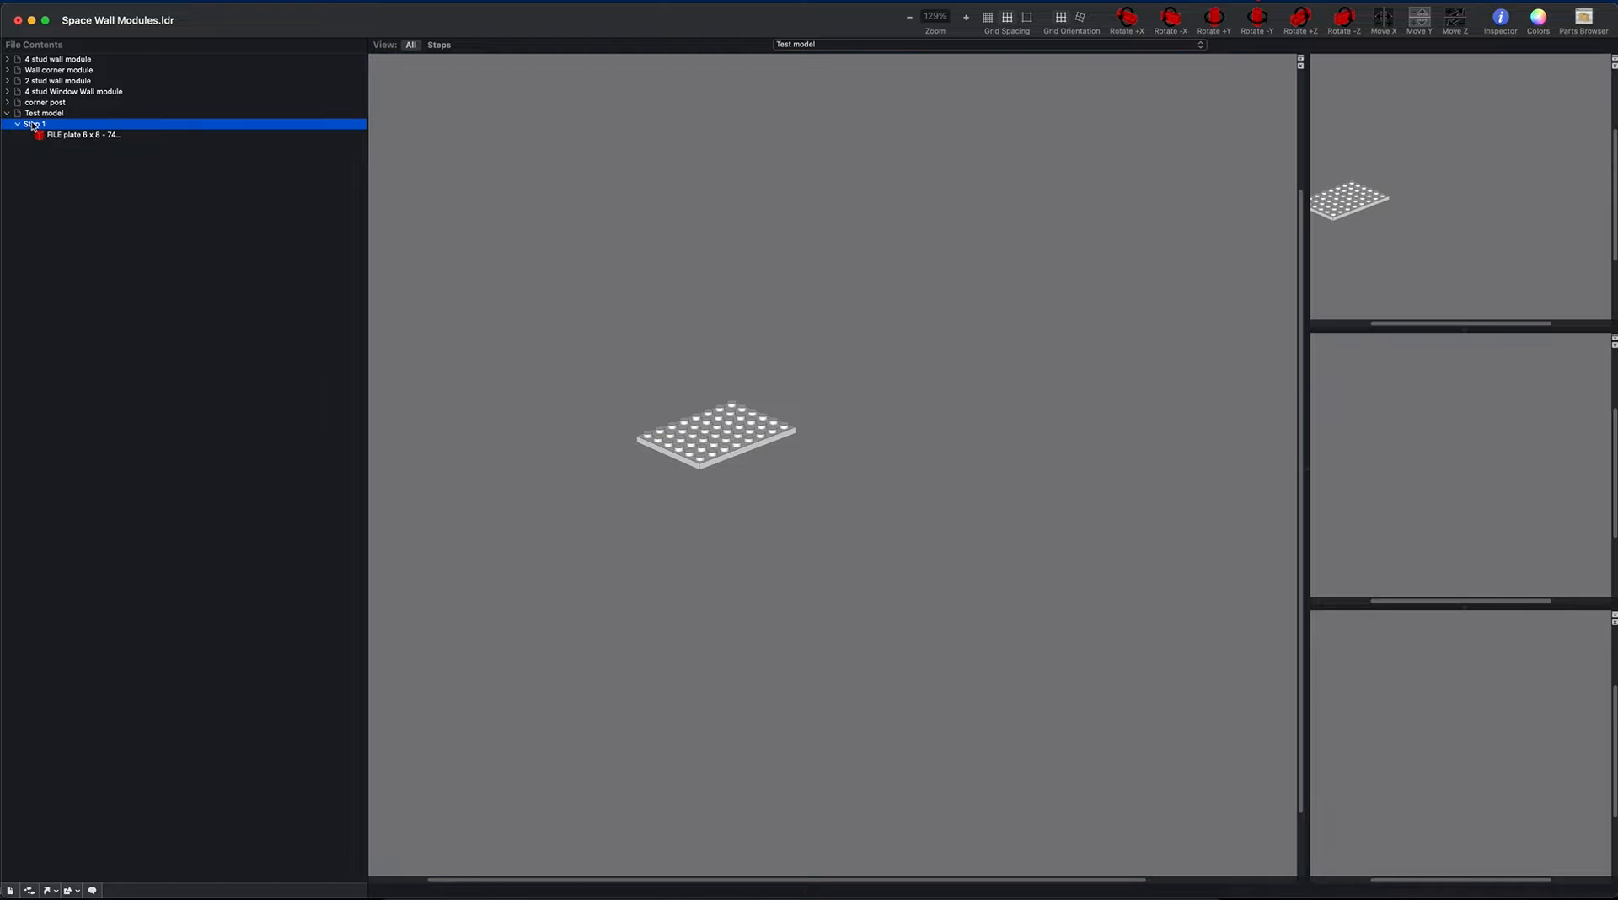
click(29, 890)
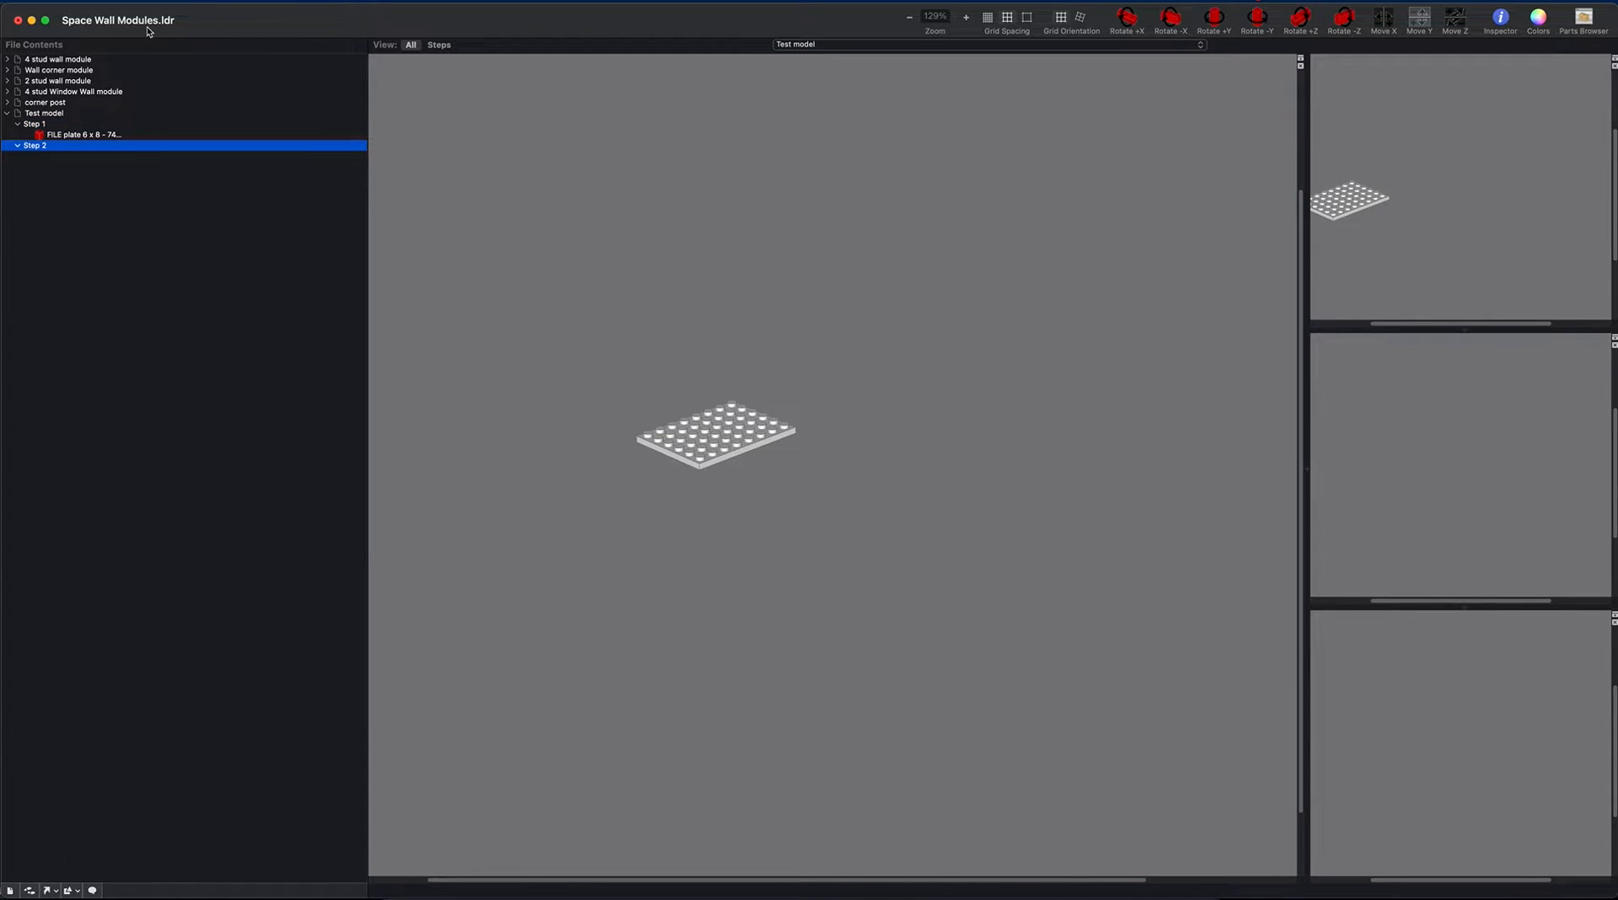
Step: Insert a reference to the 4 stud wall module into Step 2 of Test model
click(187, 3)
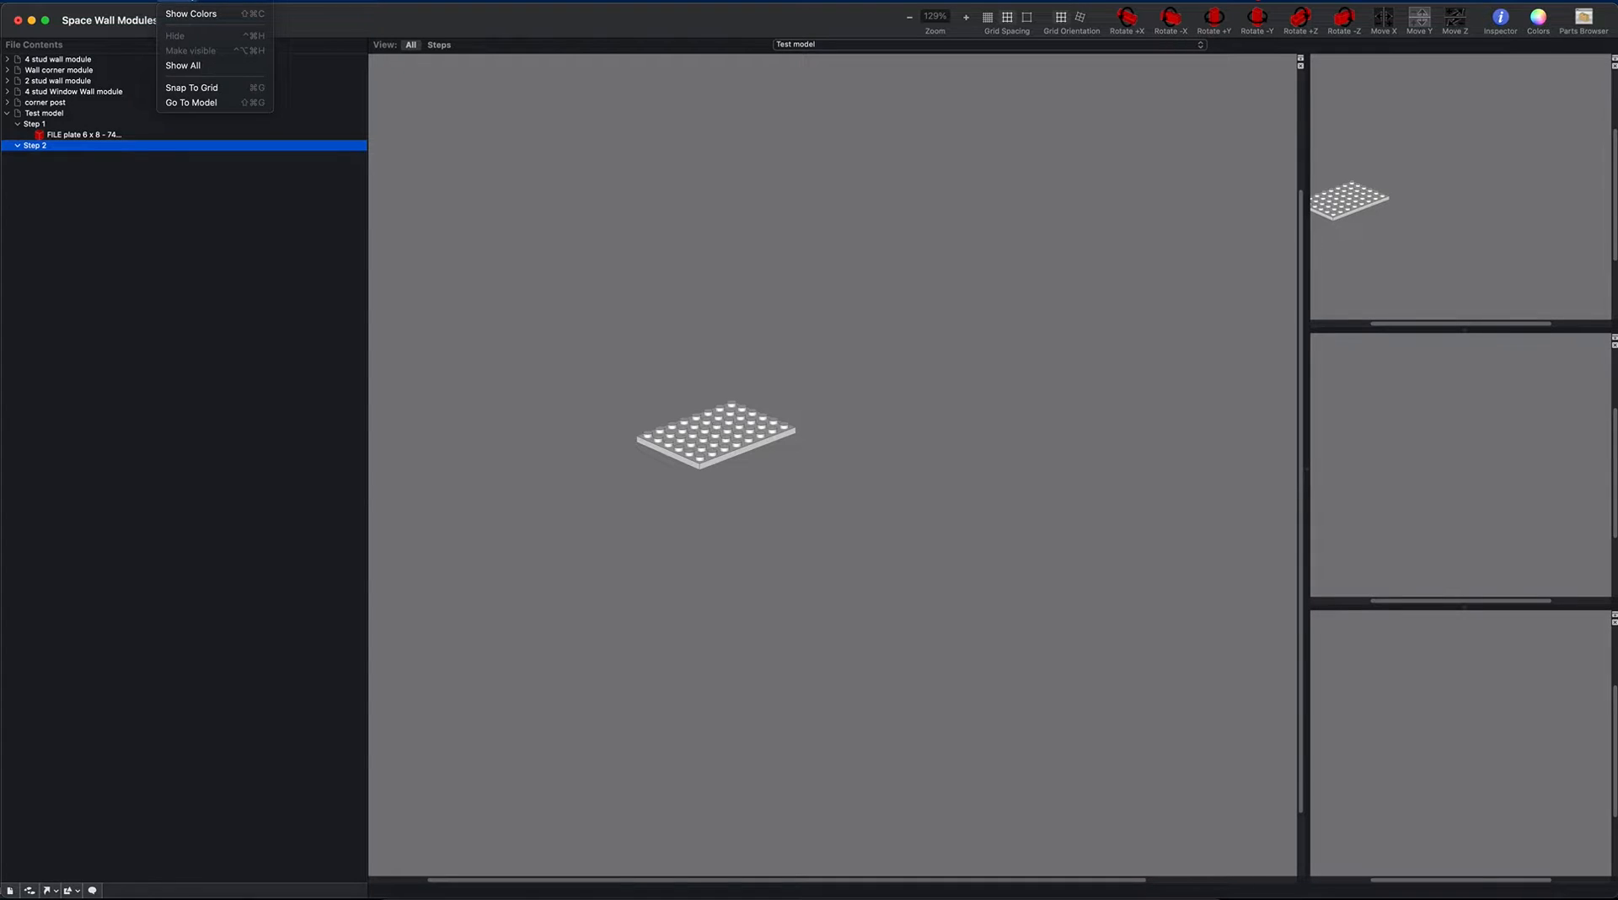
key(Escape)
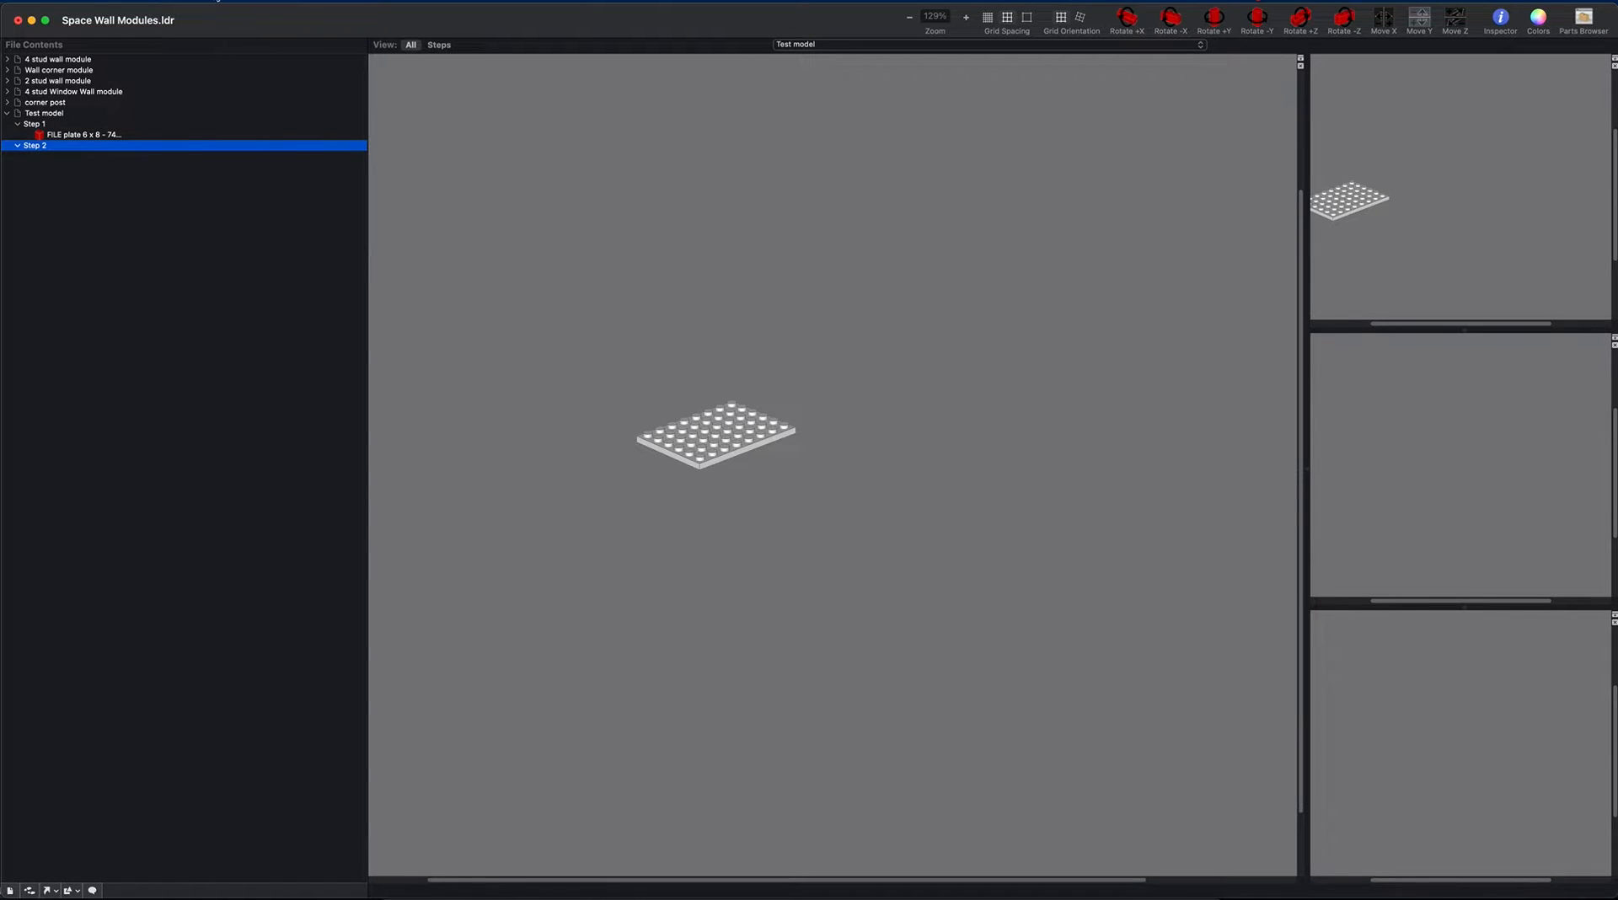
click(215, 1)
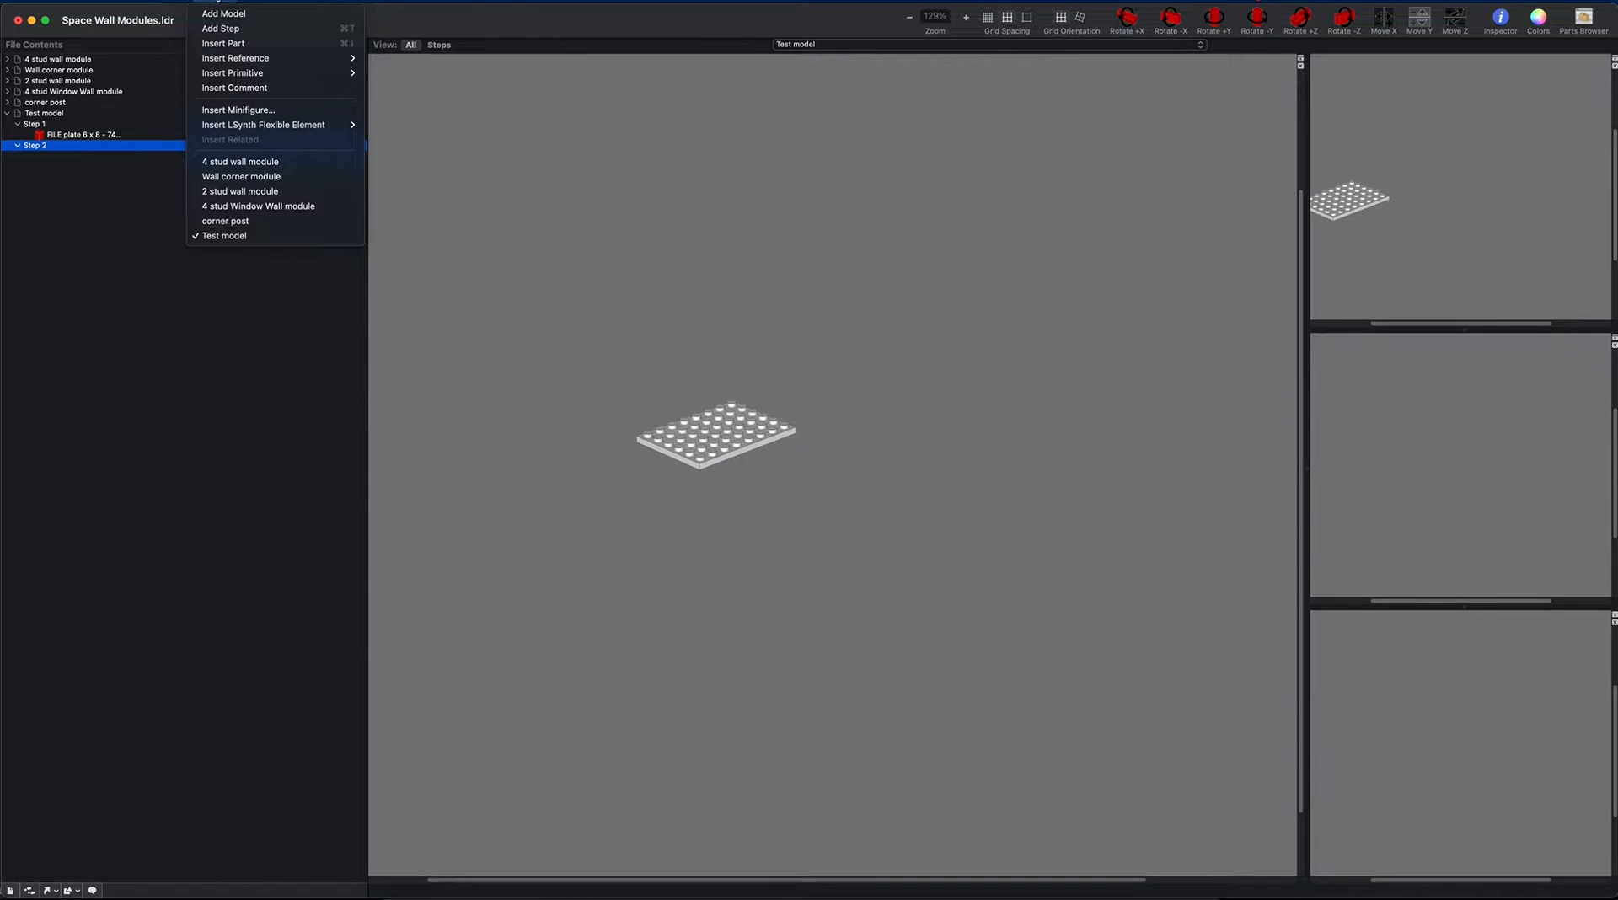
mouse_move(225, 59)
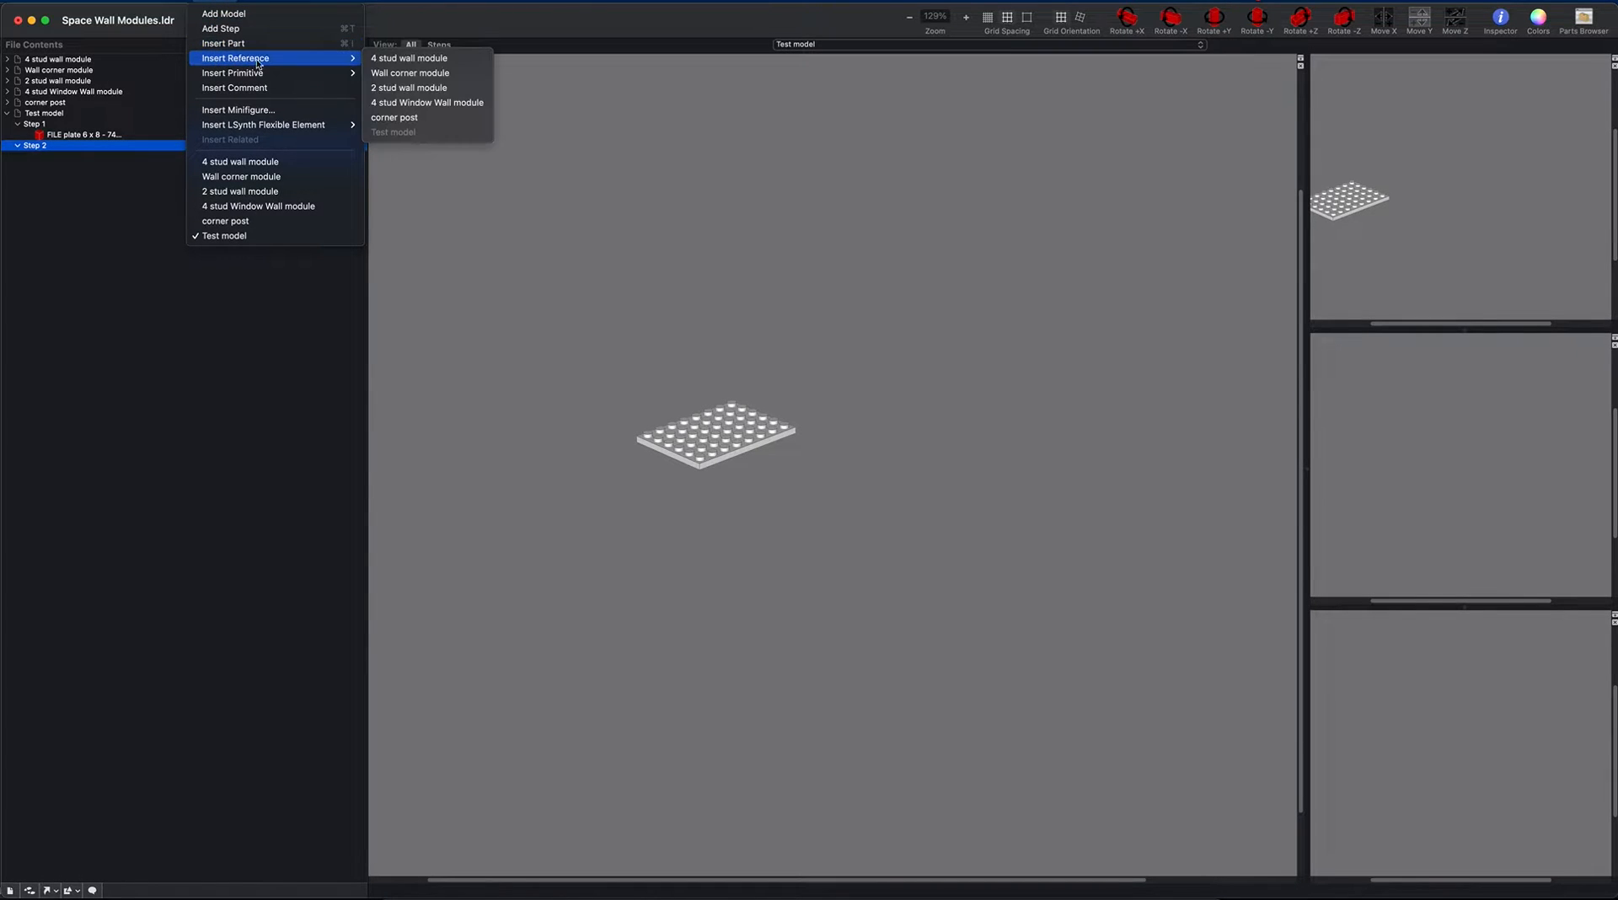
click(397, 58)
Step: Insert references to the Wall corner module and the 2 stud wall module into Step 2
click(216, 2)
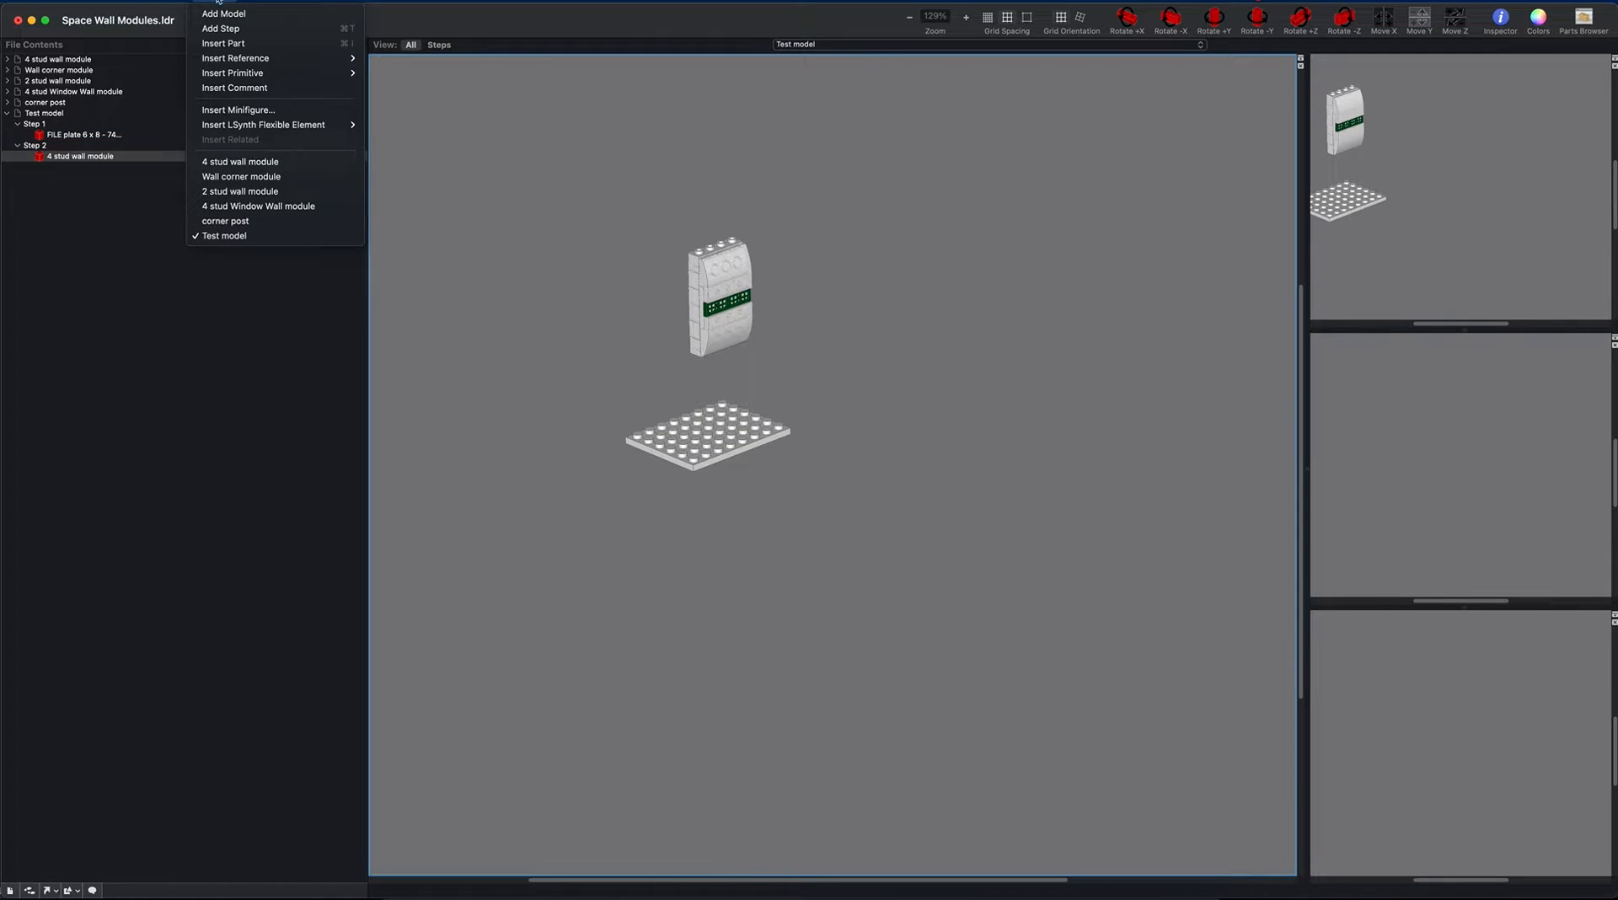
mouse_move(268, 58)
click(423, 75)
click(215, 4)
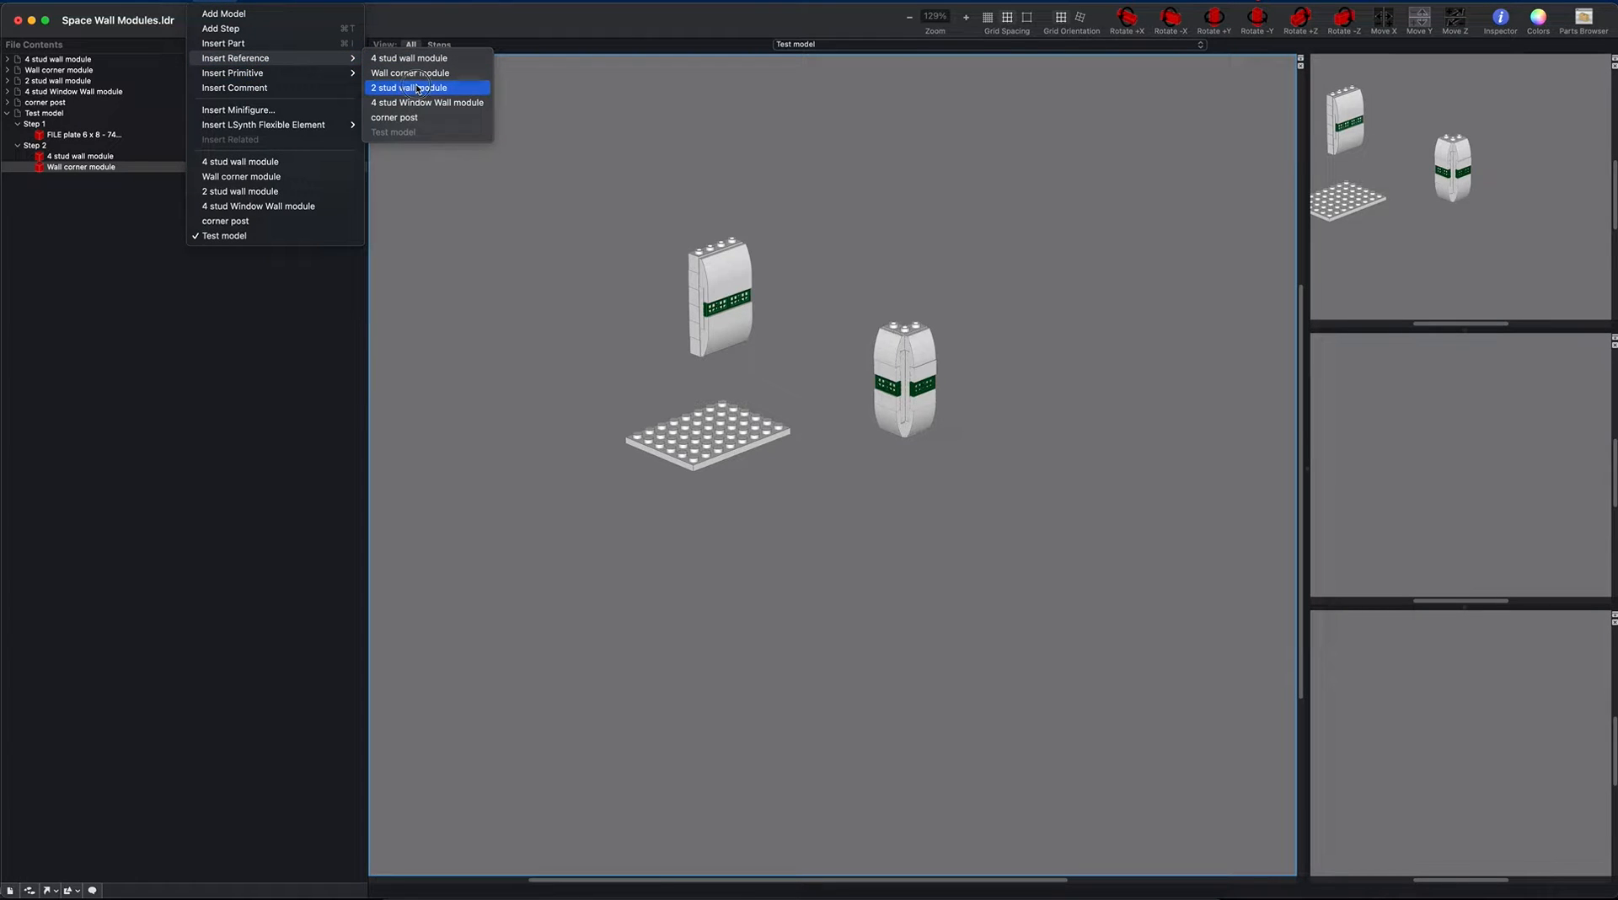
click(418, 89)
Step: Insert references to the 4 stud Window Wall module and the corner post into Step 2
click(215, 3)
mouse_move(261, 72)
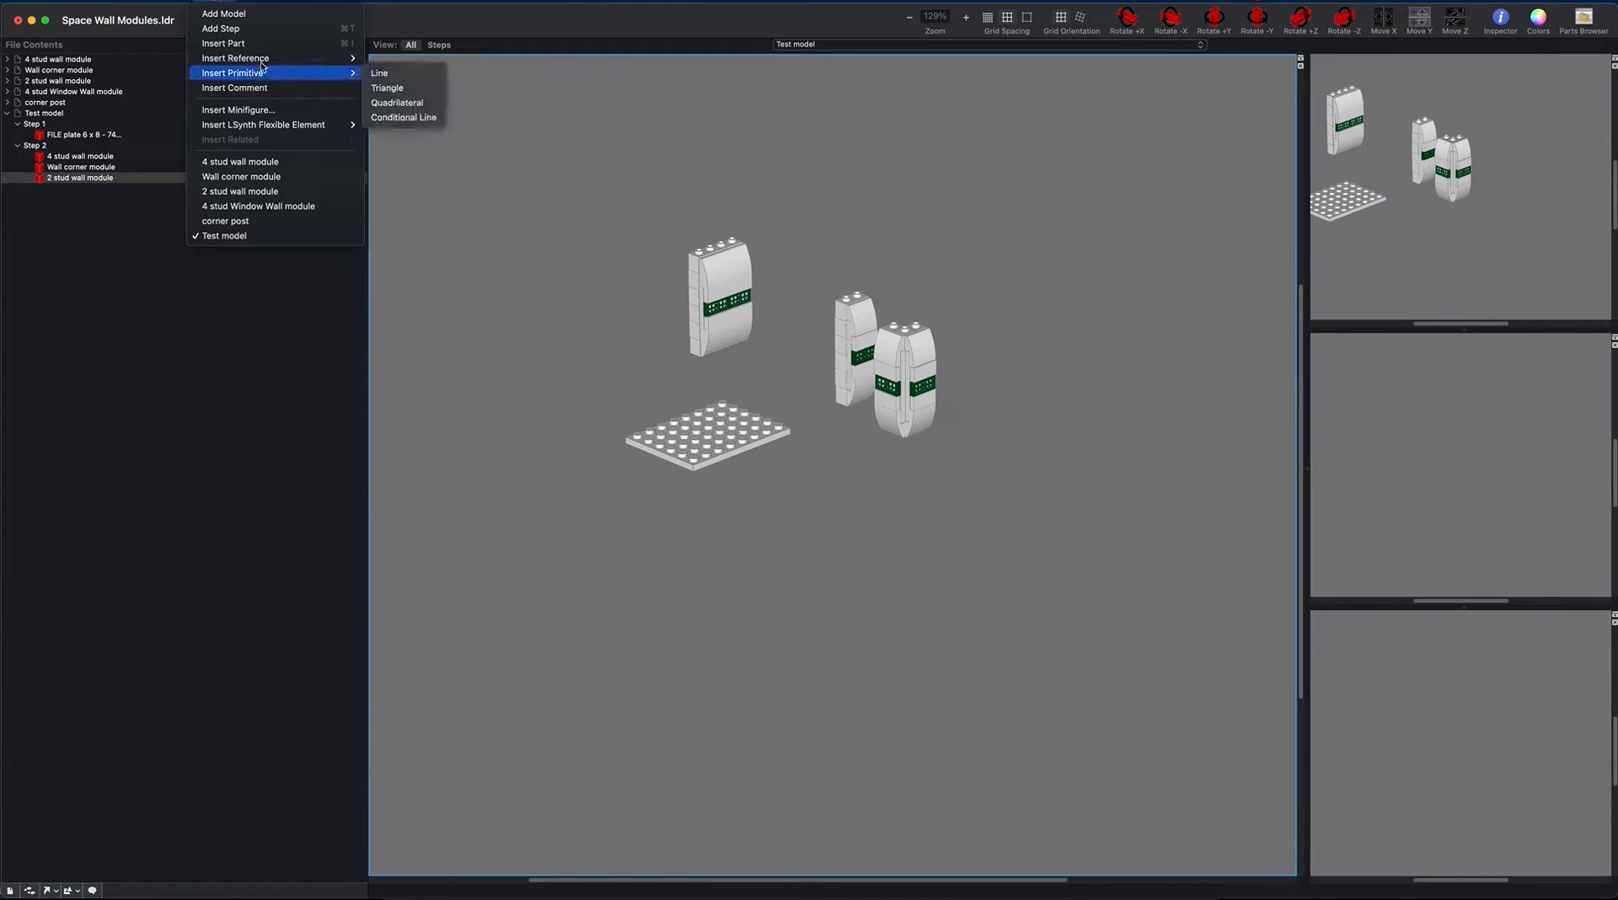
click(423, 103)
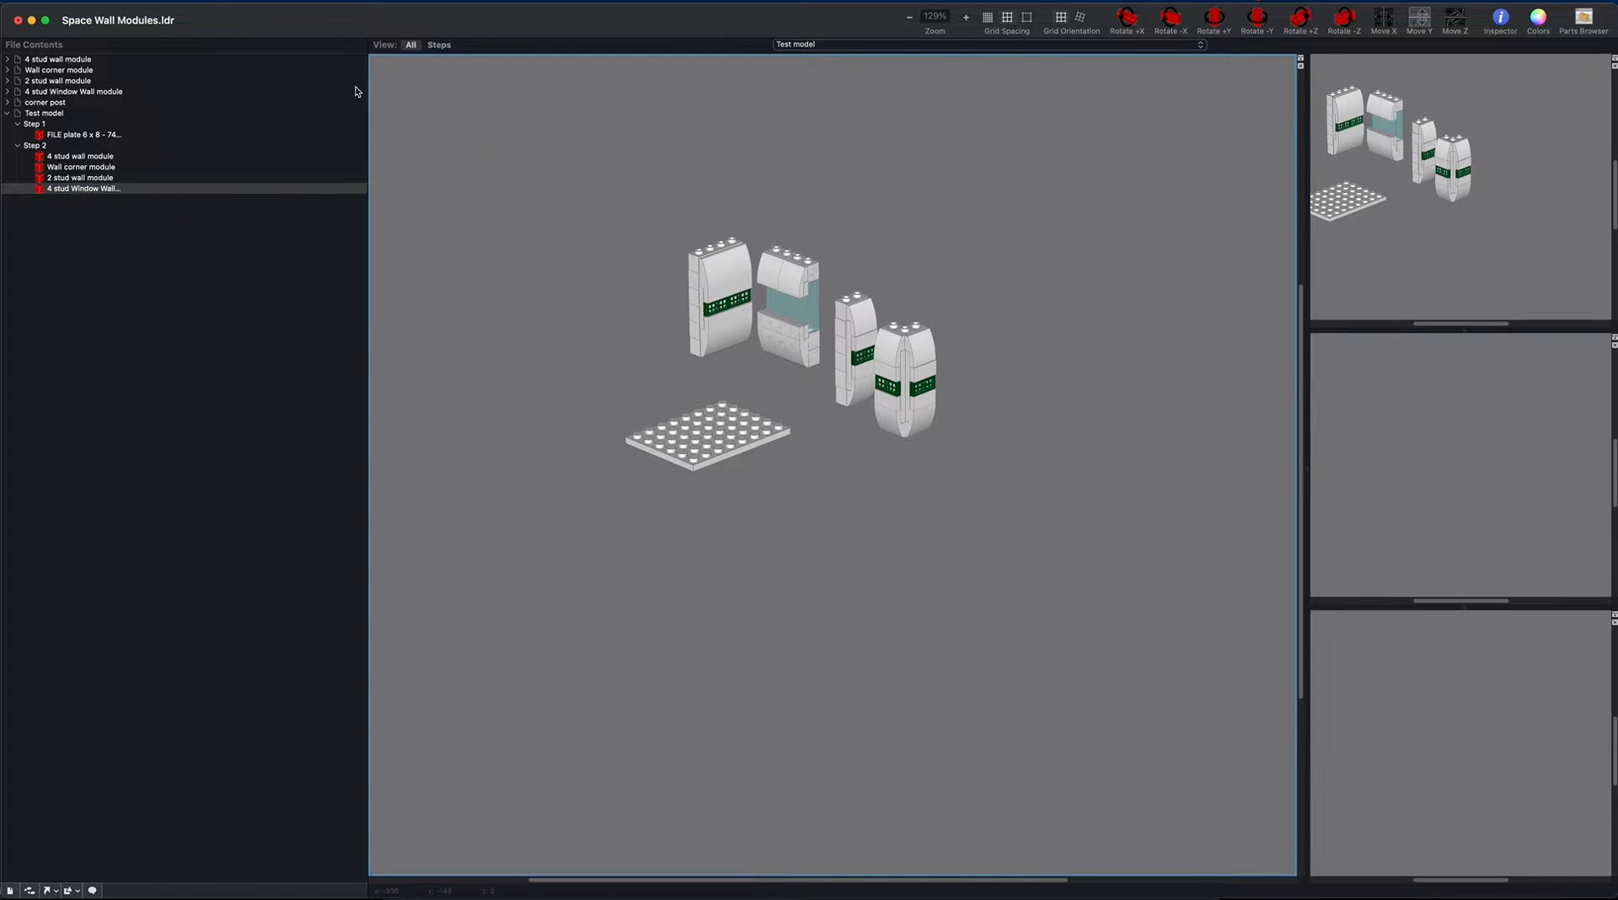
click(222, 4)
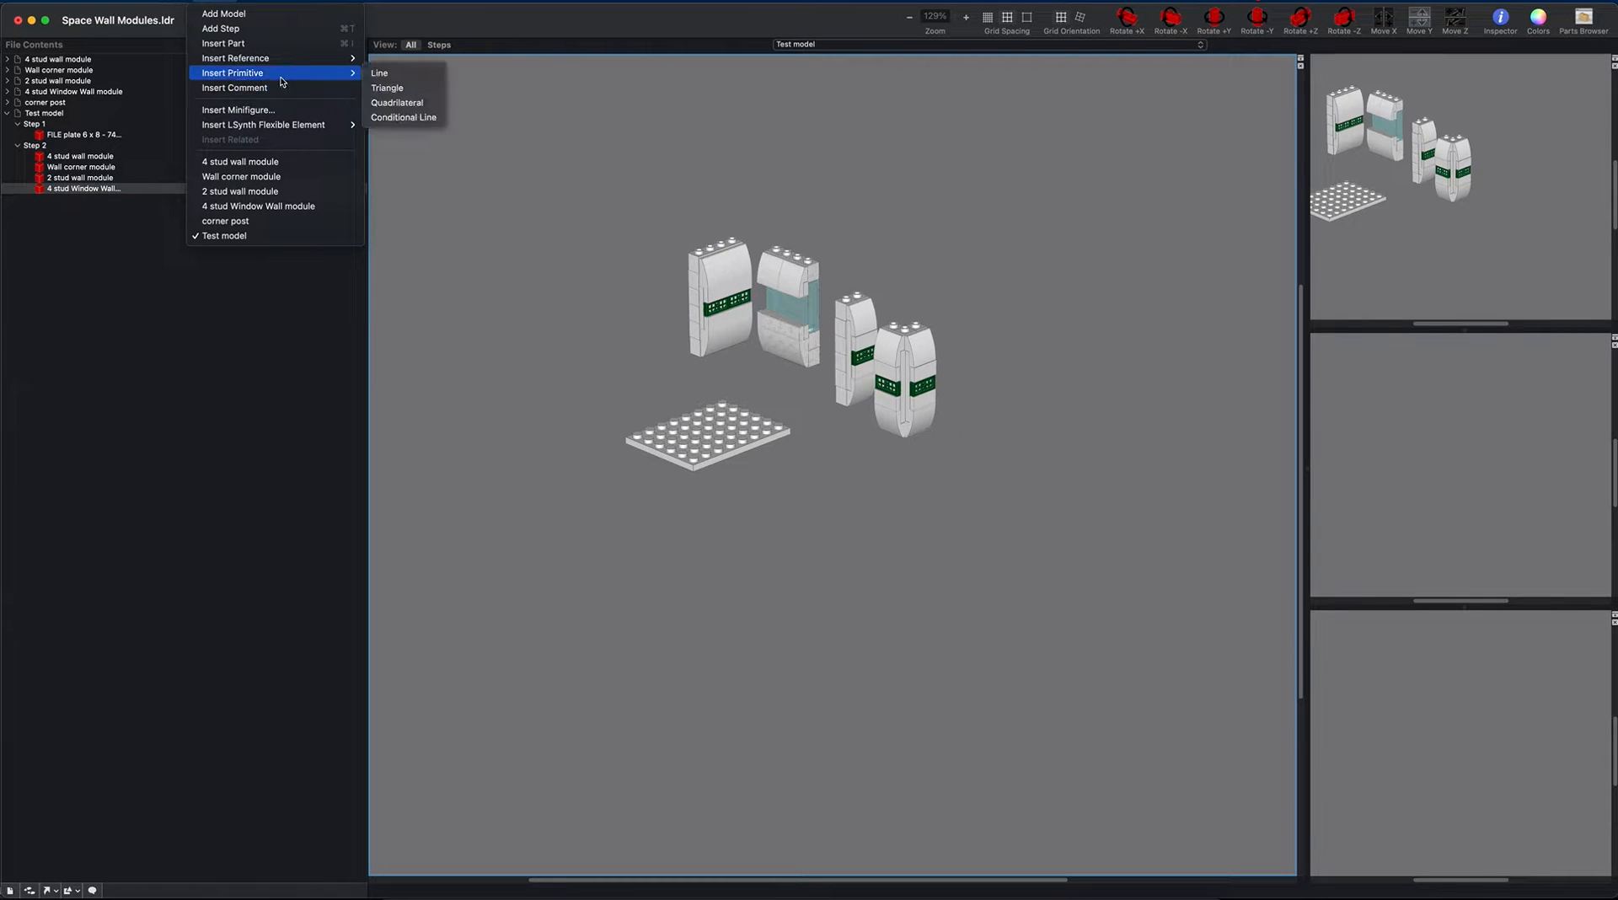
mouse_move(287, 59)
click(426, 118)
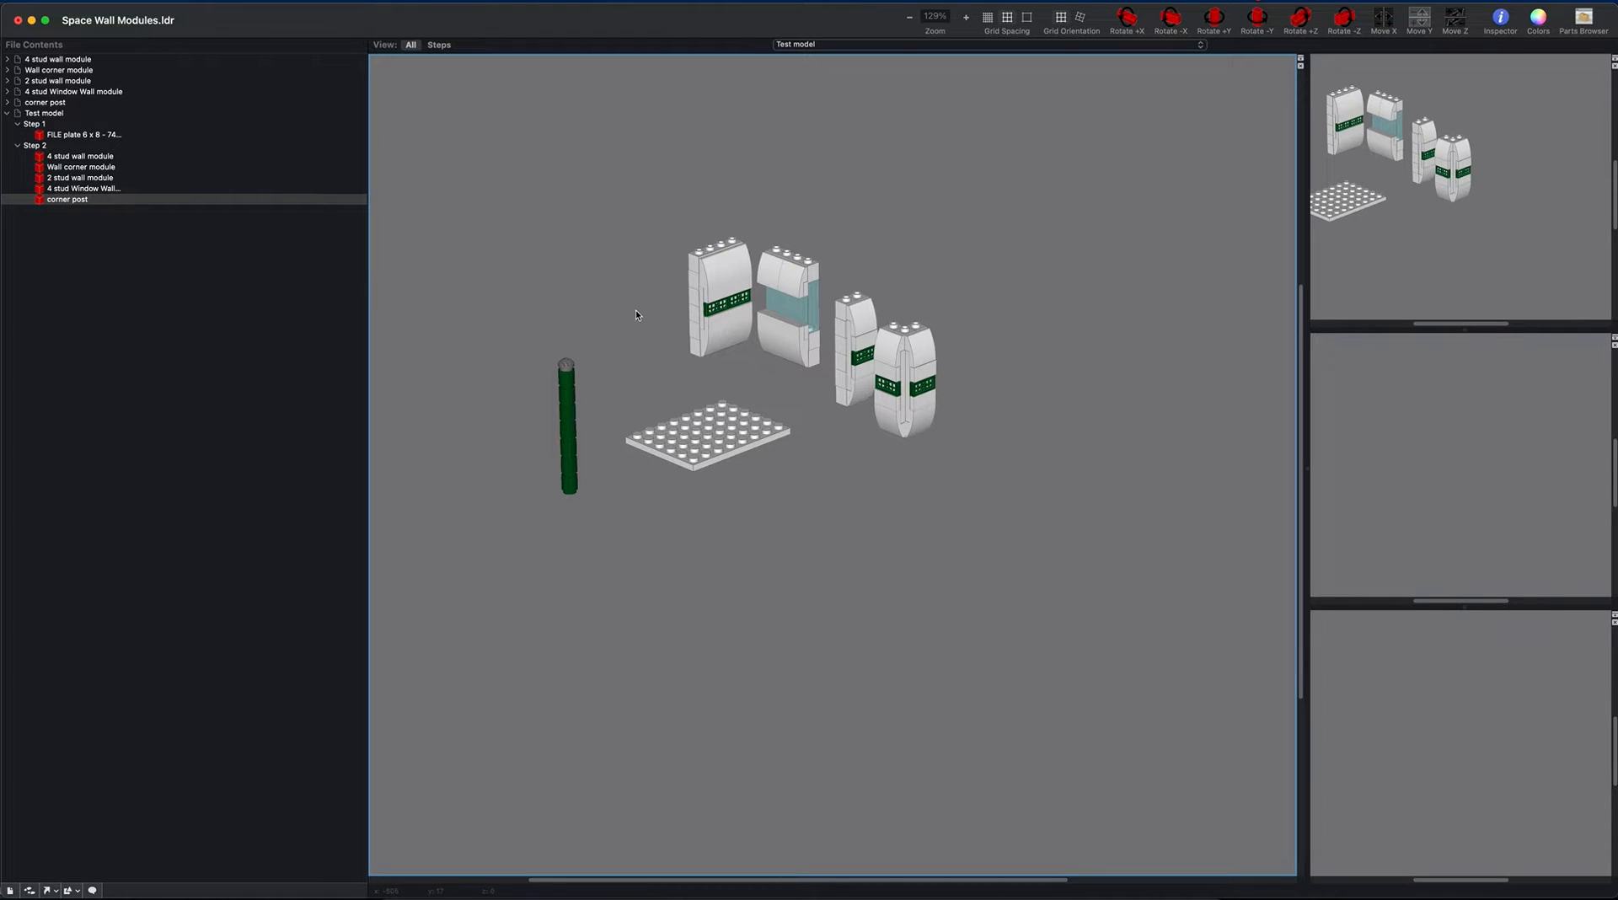
Step: In a top view of Test model, move the Wall corner module to the plate's lower-right corner
key(8)
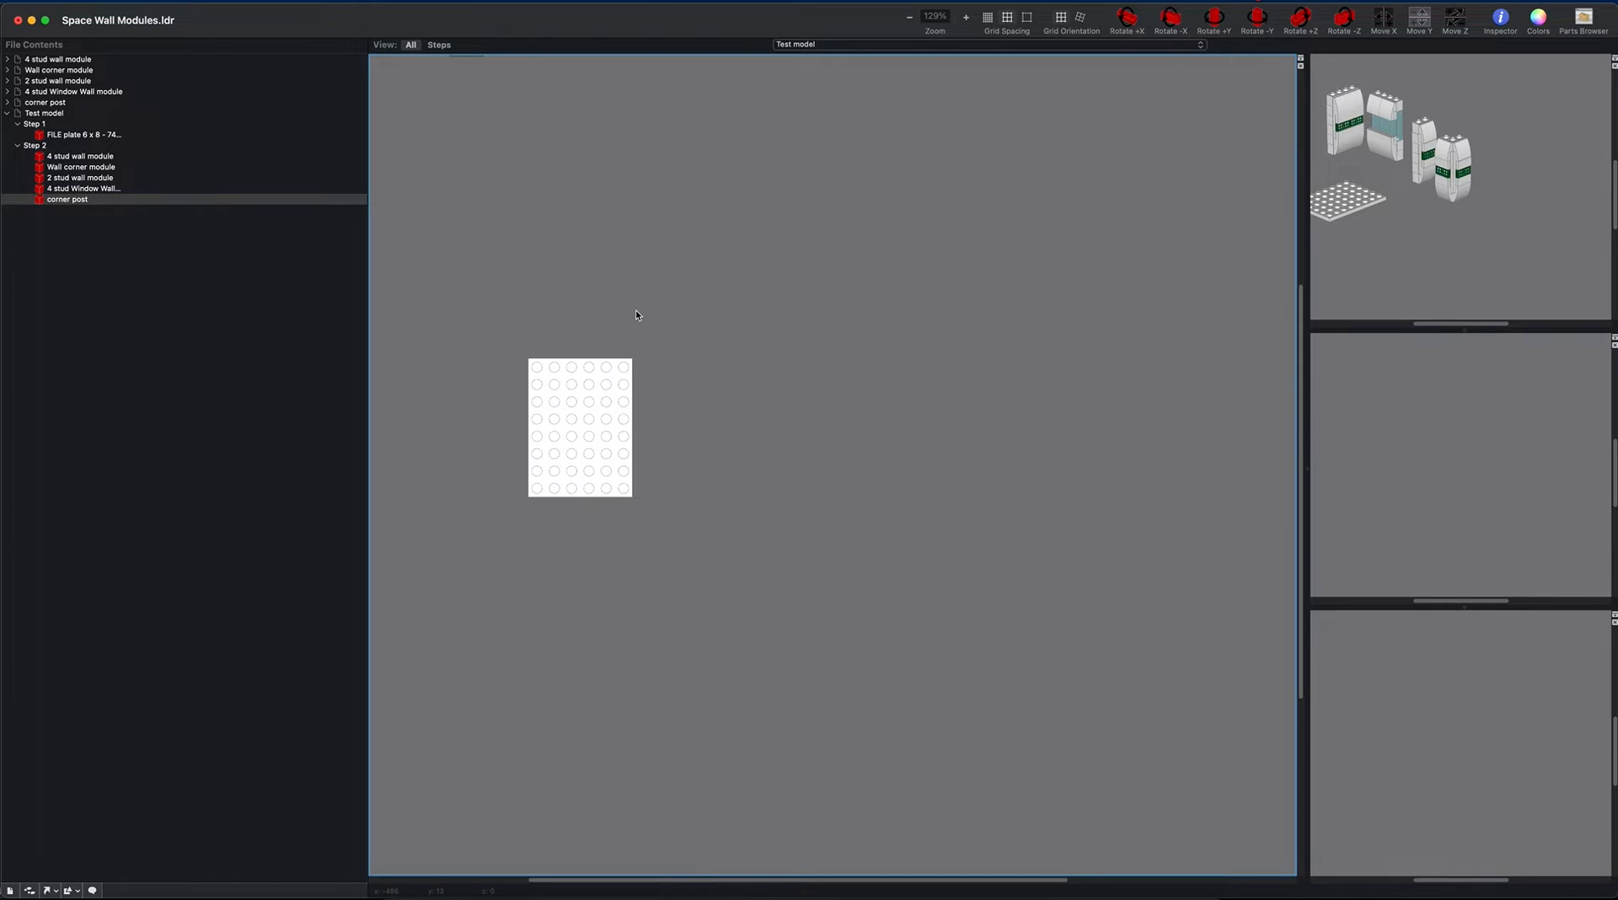
scroll(642, 341, down, 5)
scroll(642, 340, up, 2)
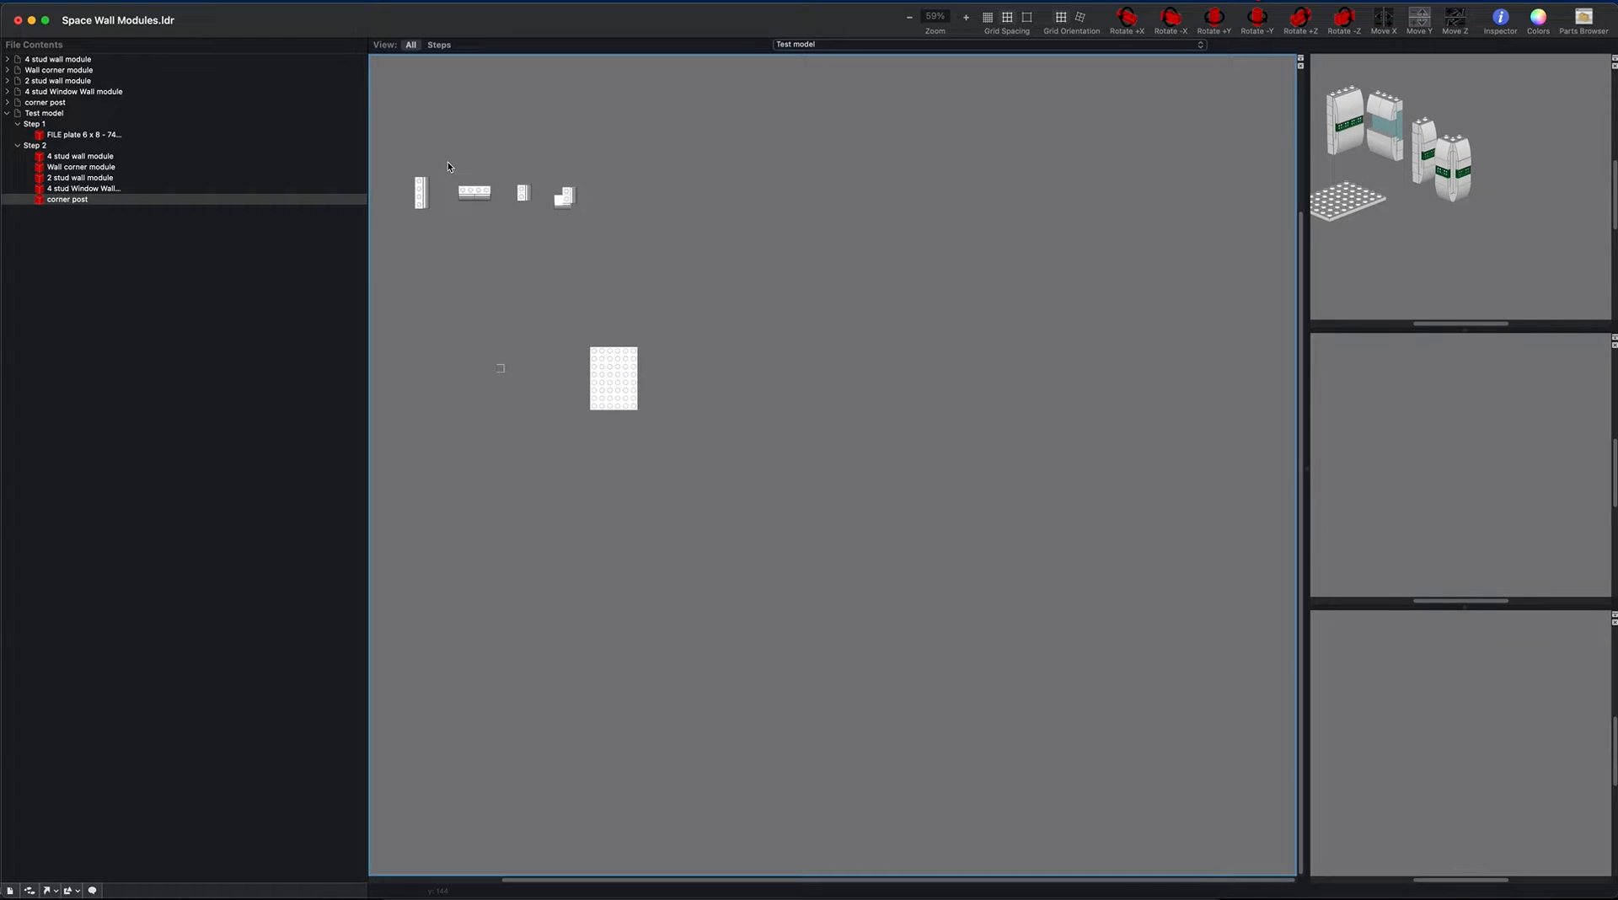
click(559, 200)
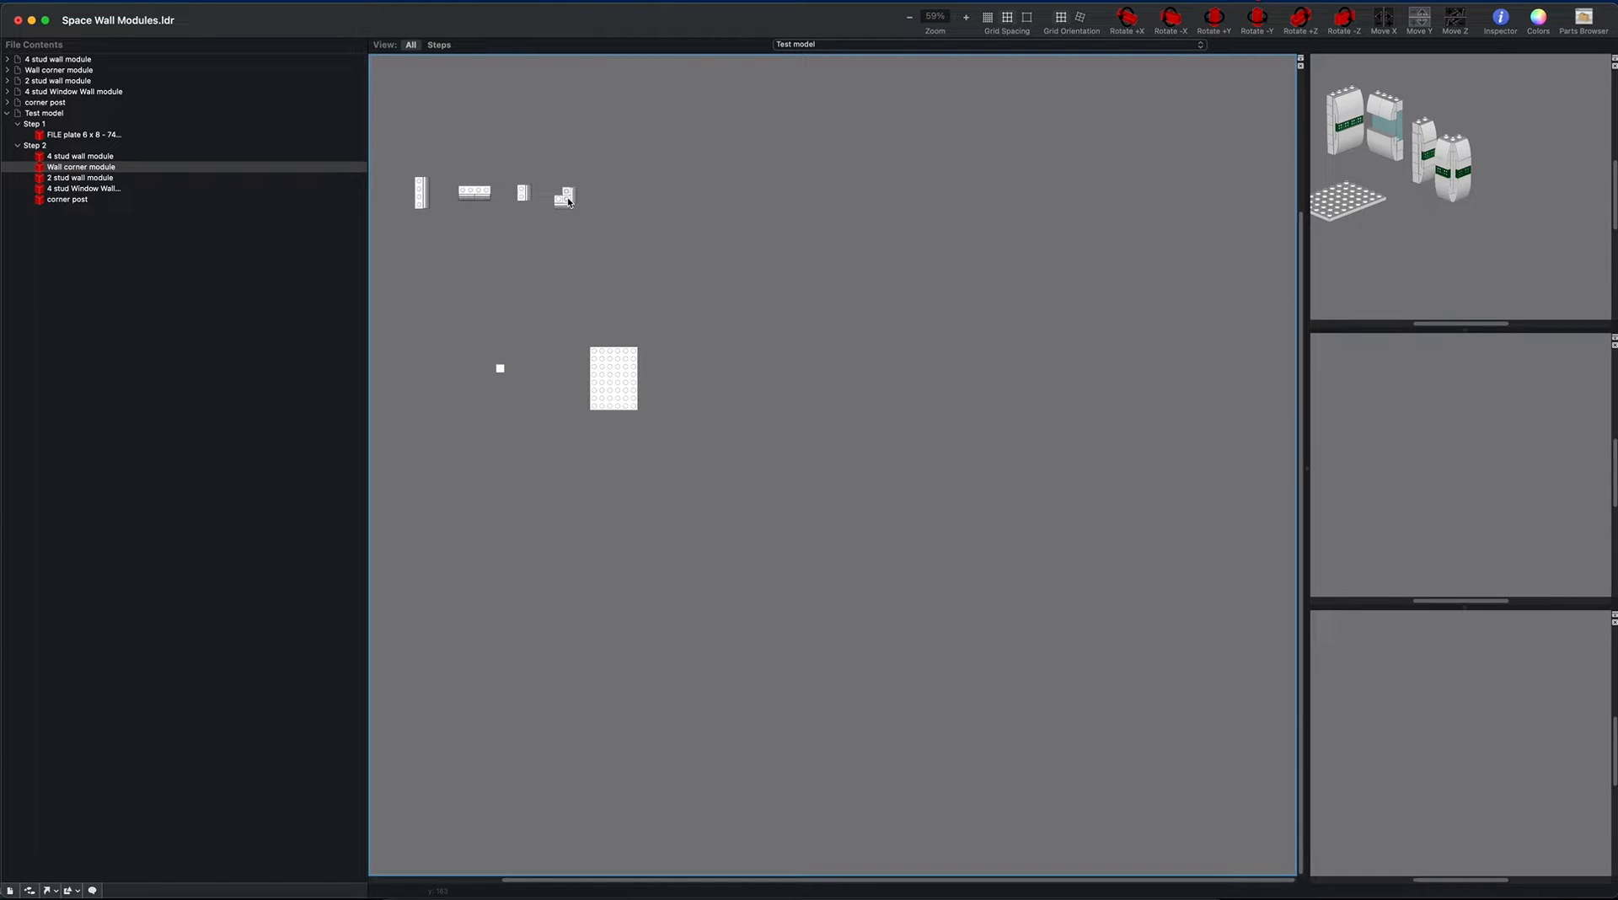
drag(568, 201, 644, 405)
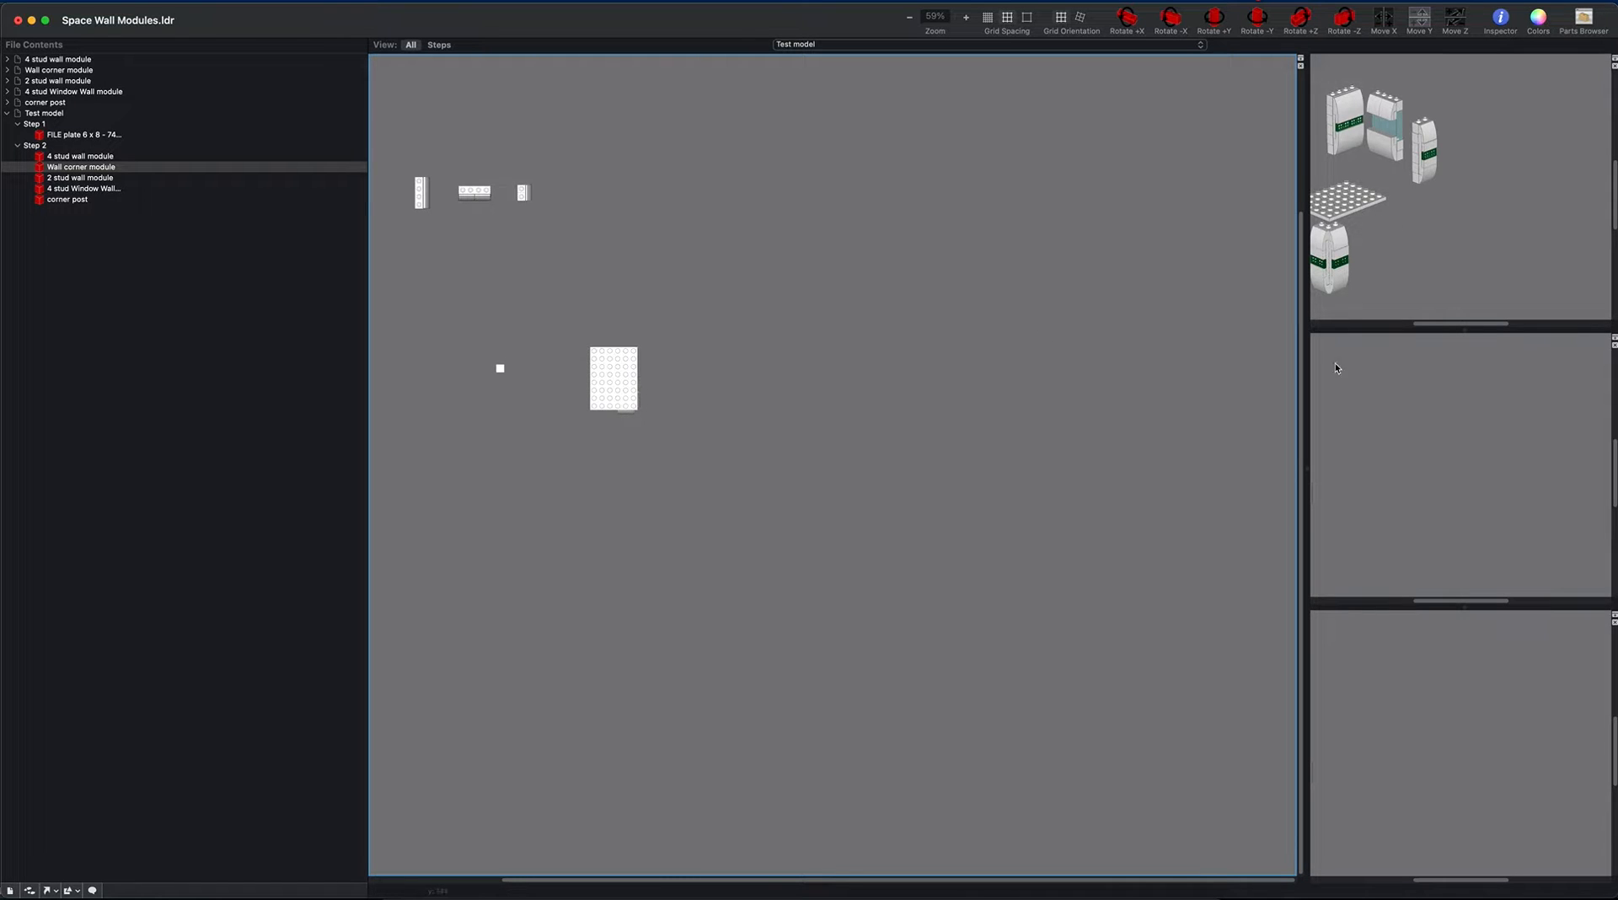
Step: Using a side view in a second viewport, raise the Wall corner module so it rests on the plate
click(1374, 414)
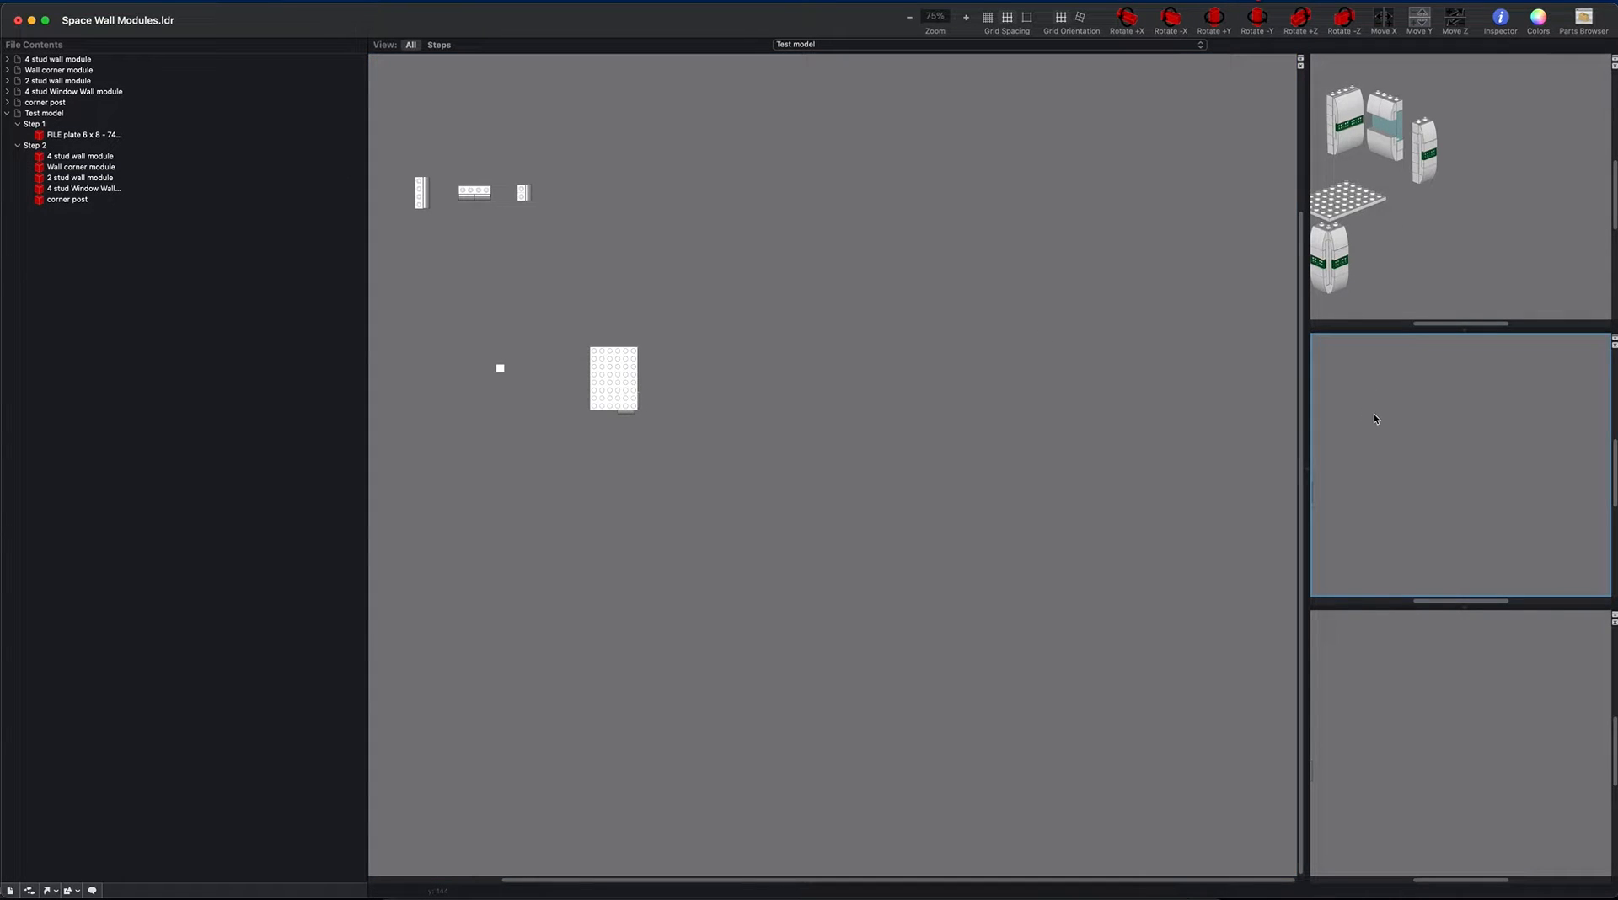
key(6)
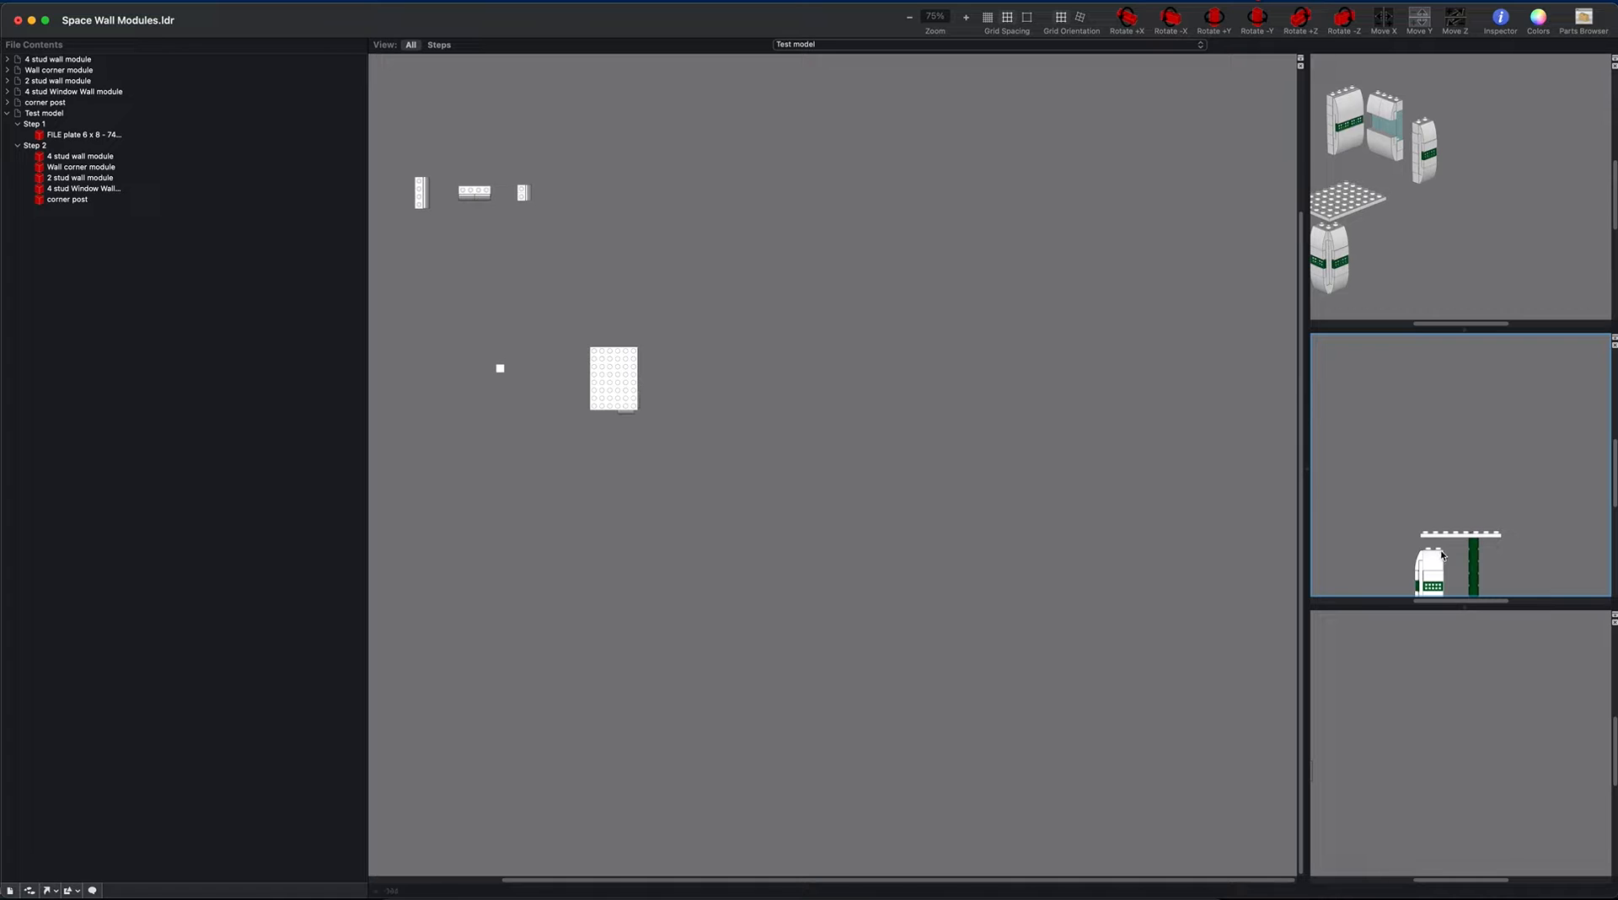
drag(1439, 565, 1441, 469)
Step: Align the Wall corner module in the top view with the studs at the plate's lower-right corner
scroll(634, 406, up, 10)
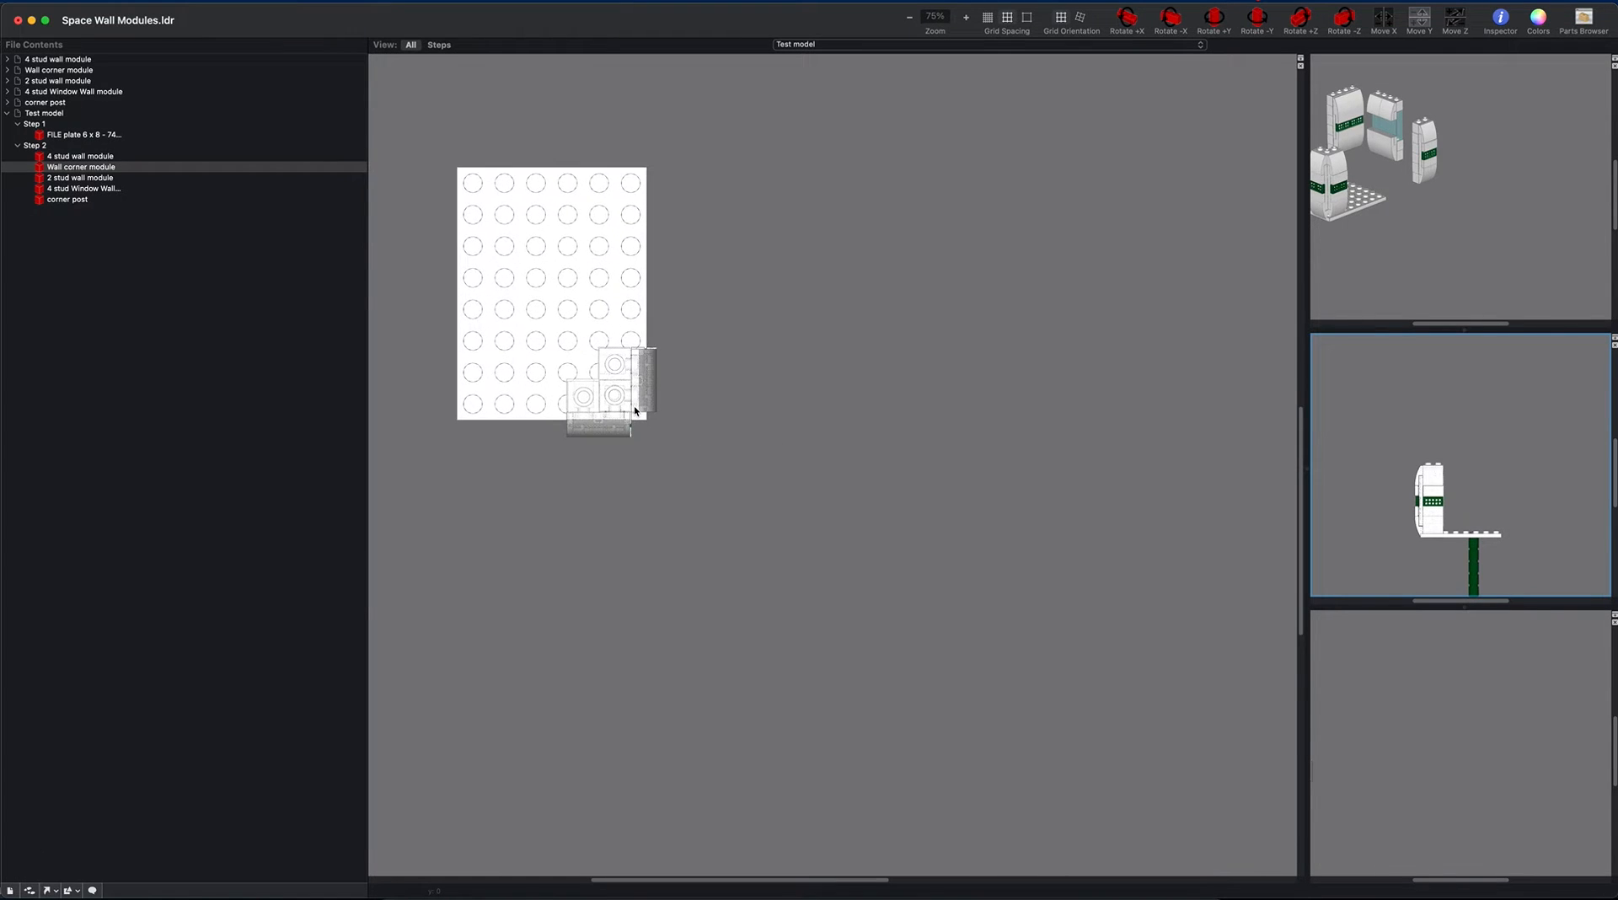
drag(613, 397, 625, 410)
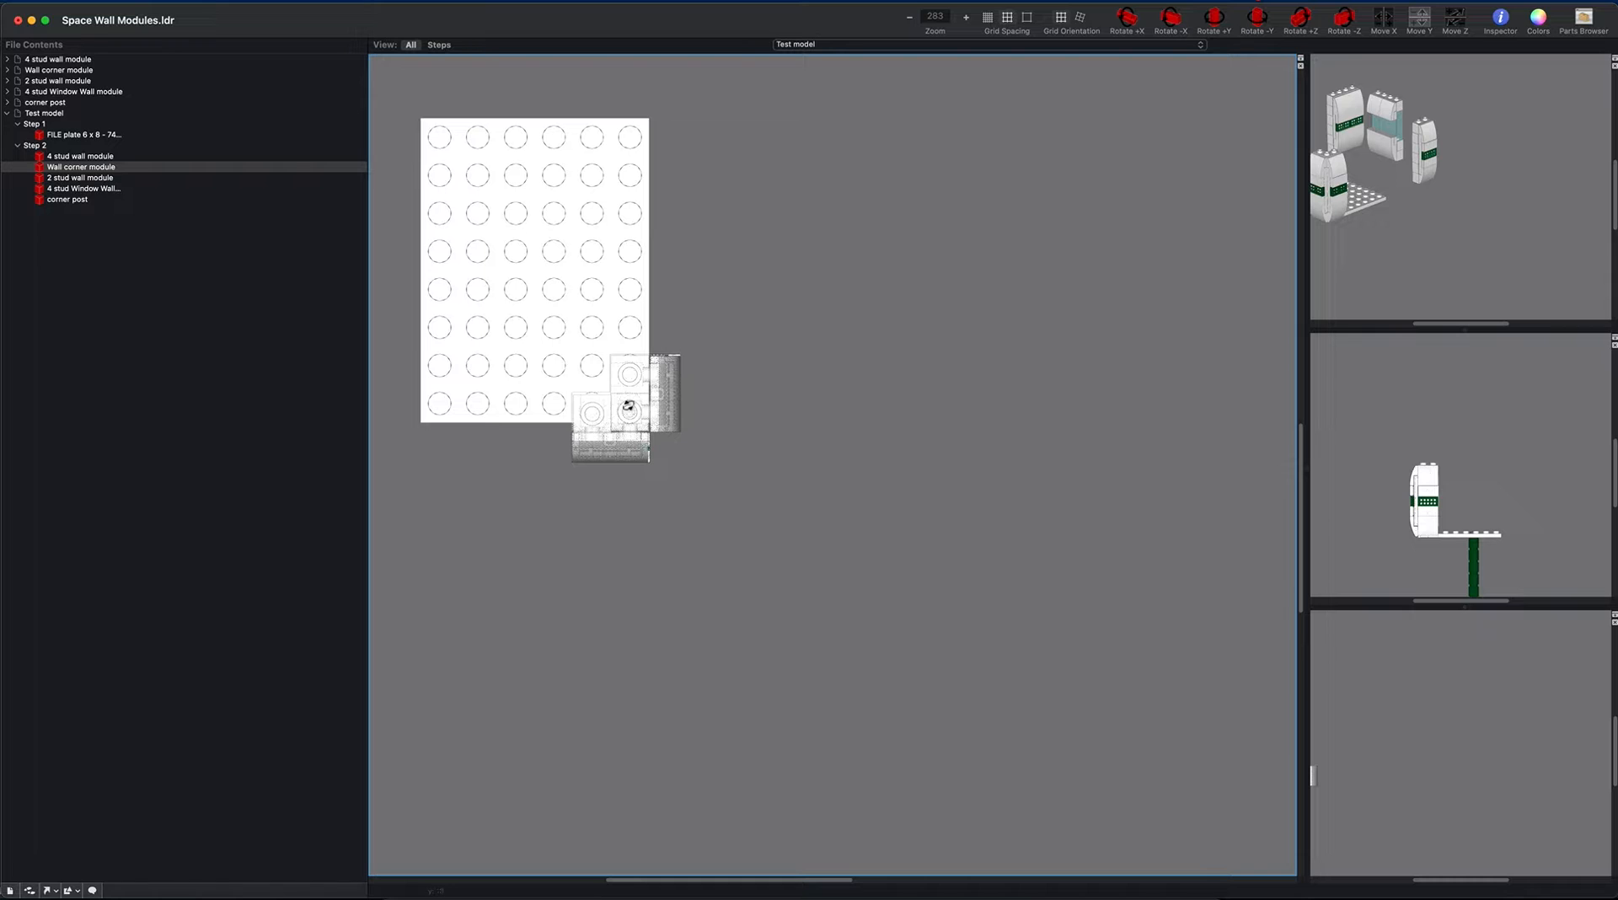
key(Up)
key(Up)
key(Up)
key(Up)
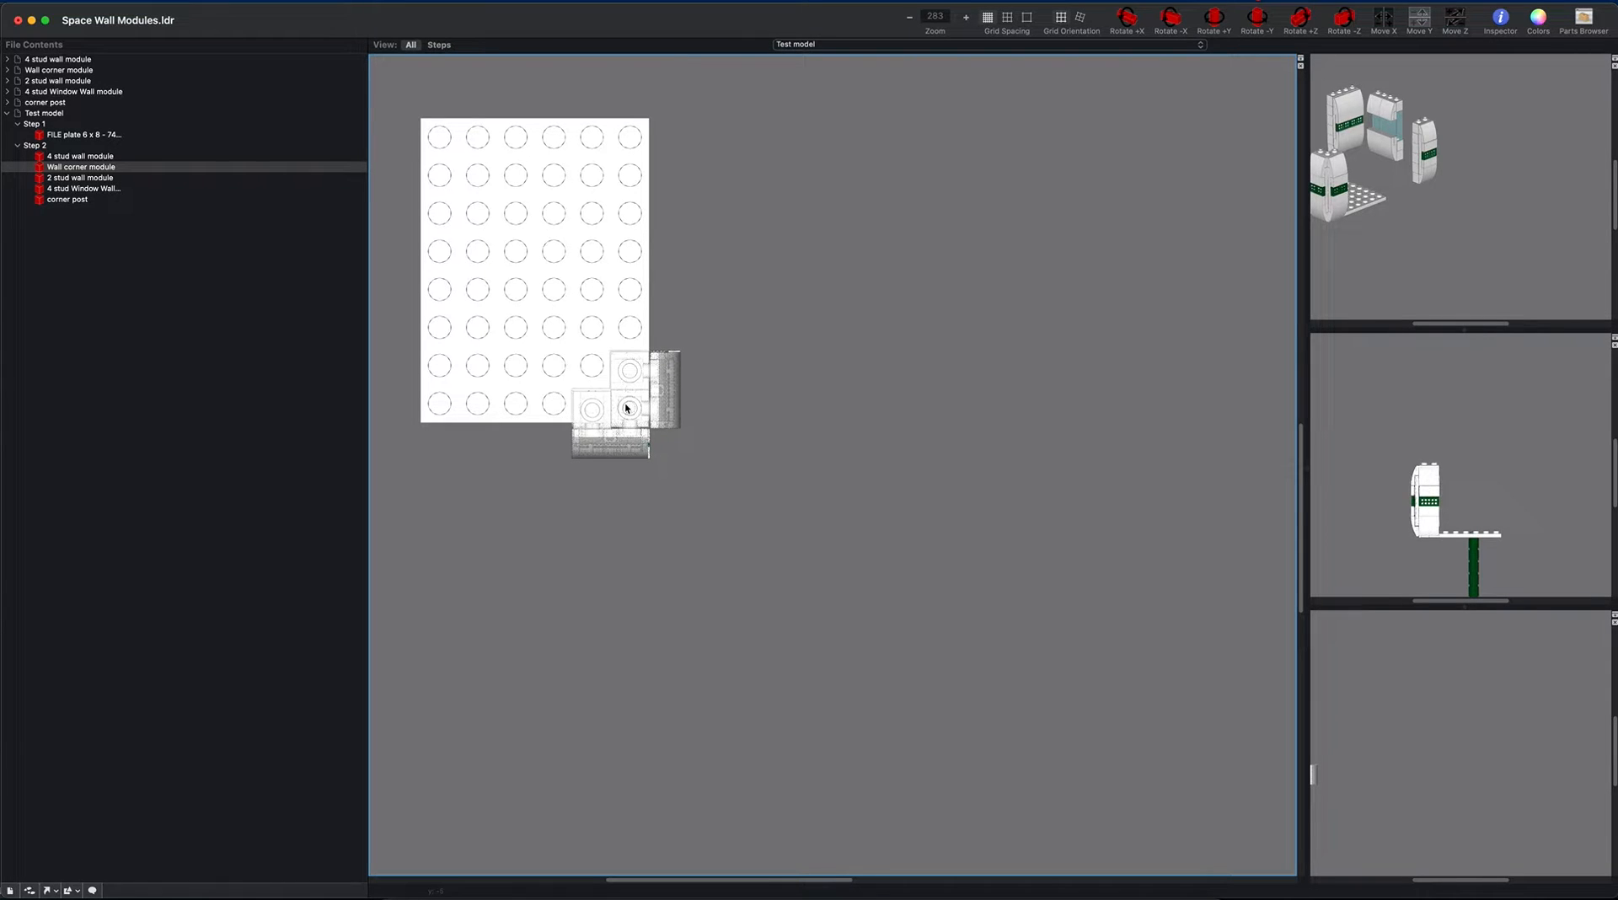
key(Up)
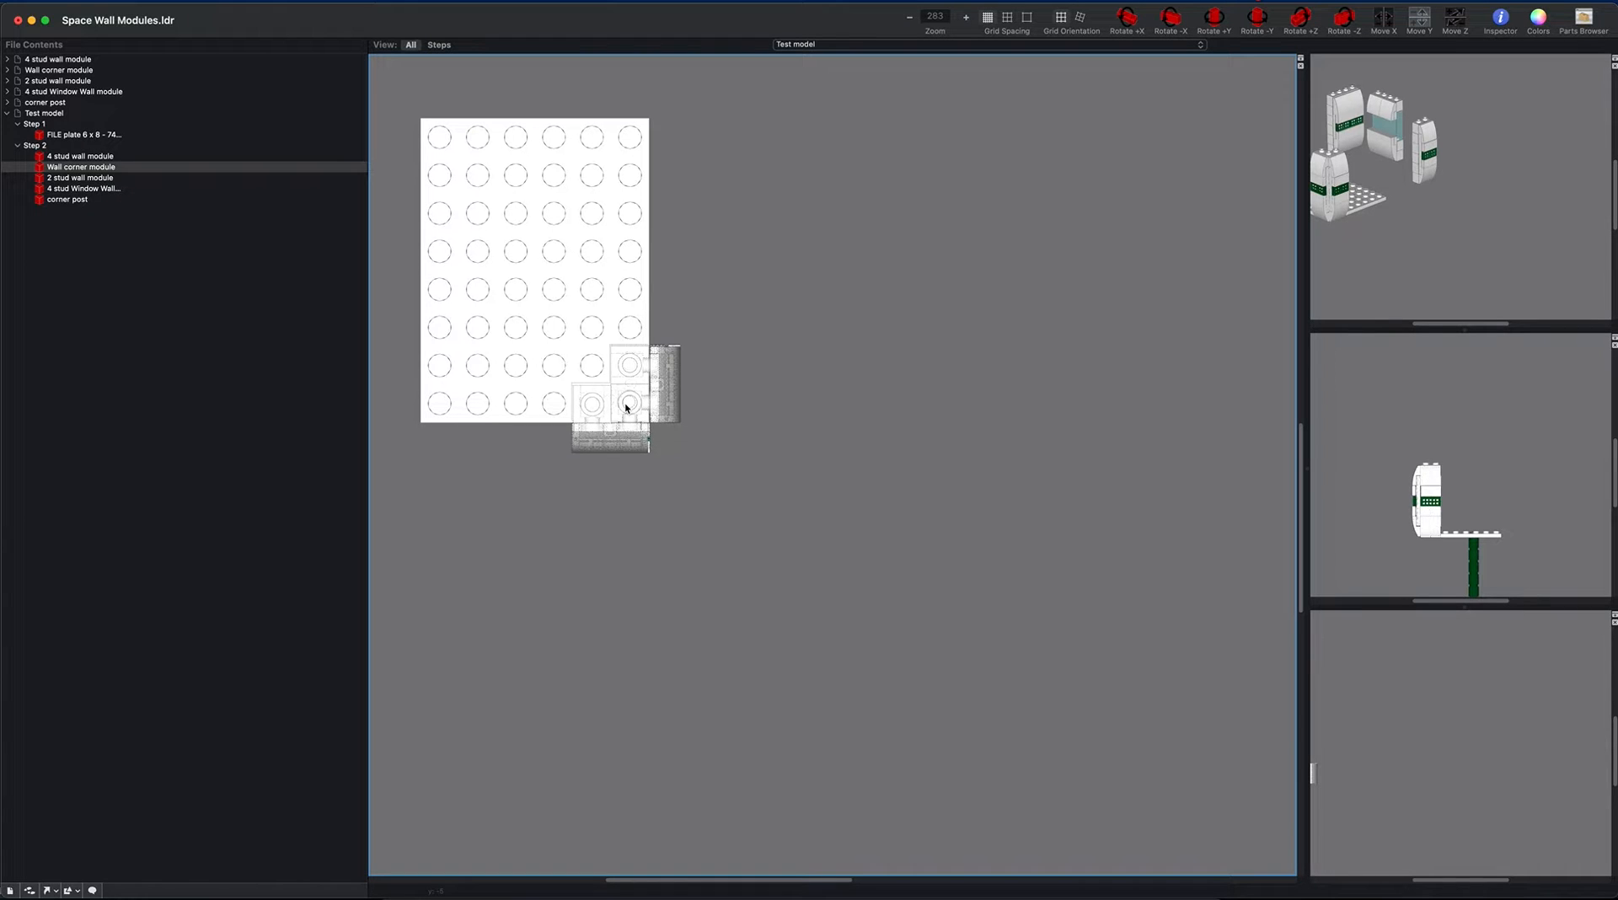
click(802, 357)
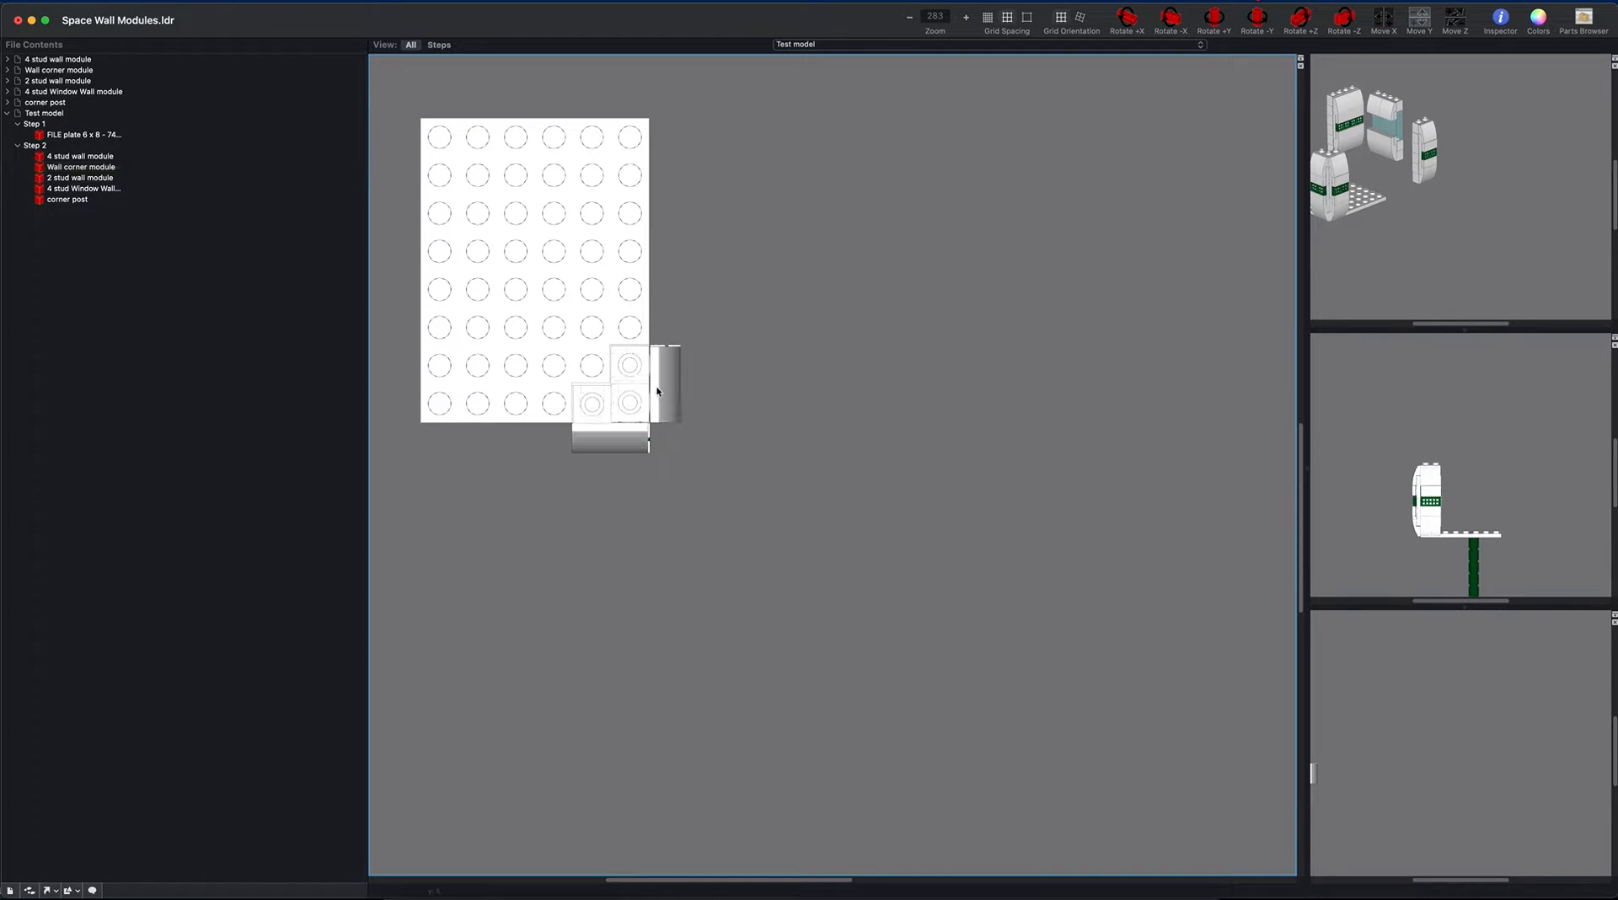
Step: Duplicate the Wall corner module beside the plate and rotate the copy a quarter turn about the Y axis
click(641, 393)
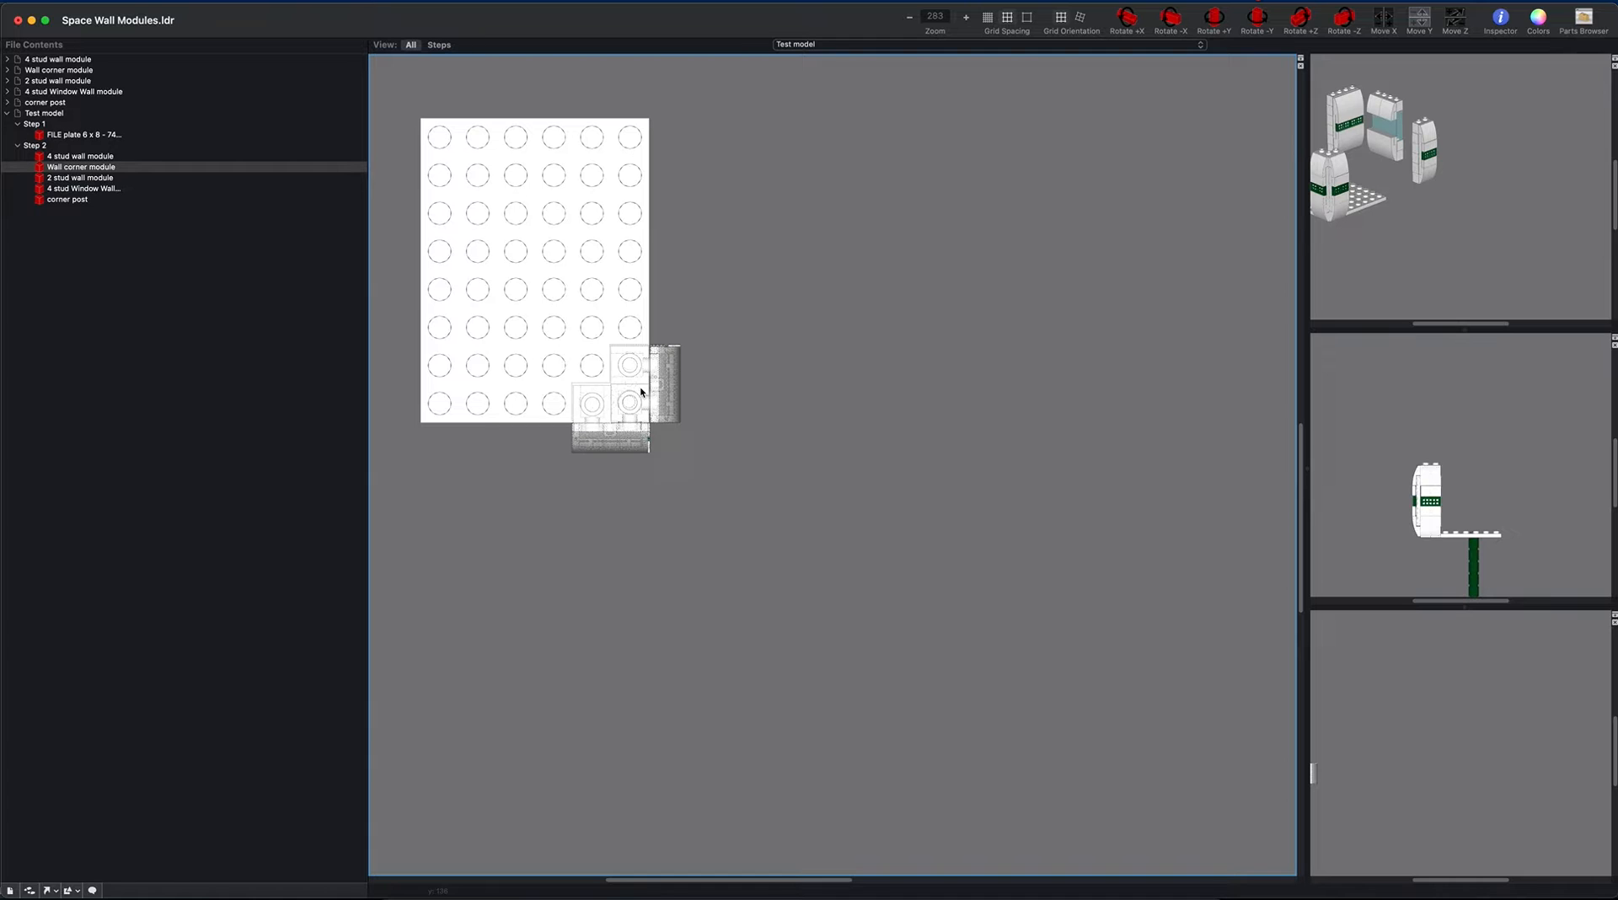
alt+drag(641, 393, 860, 381)
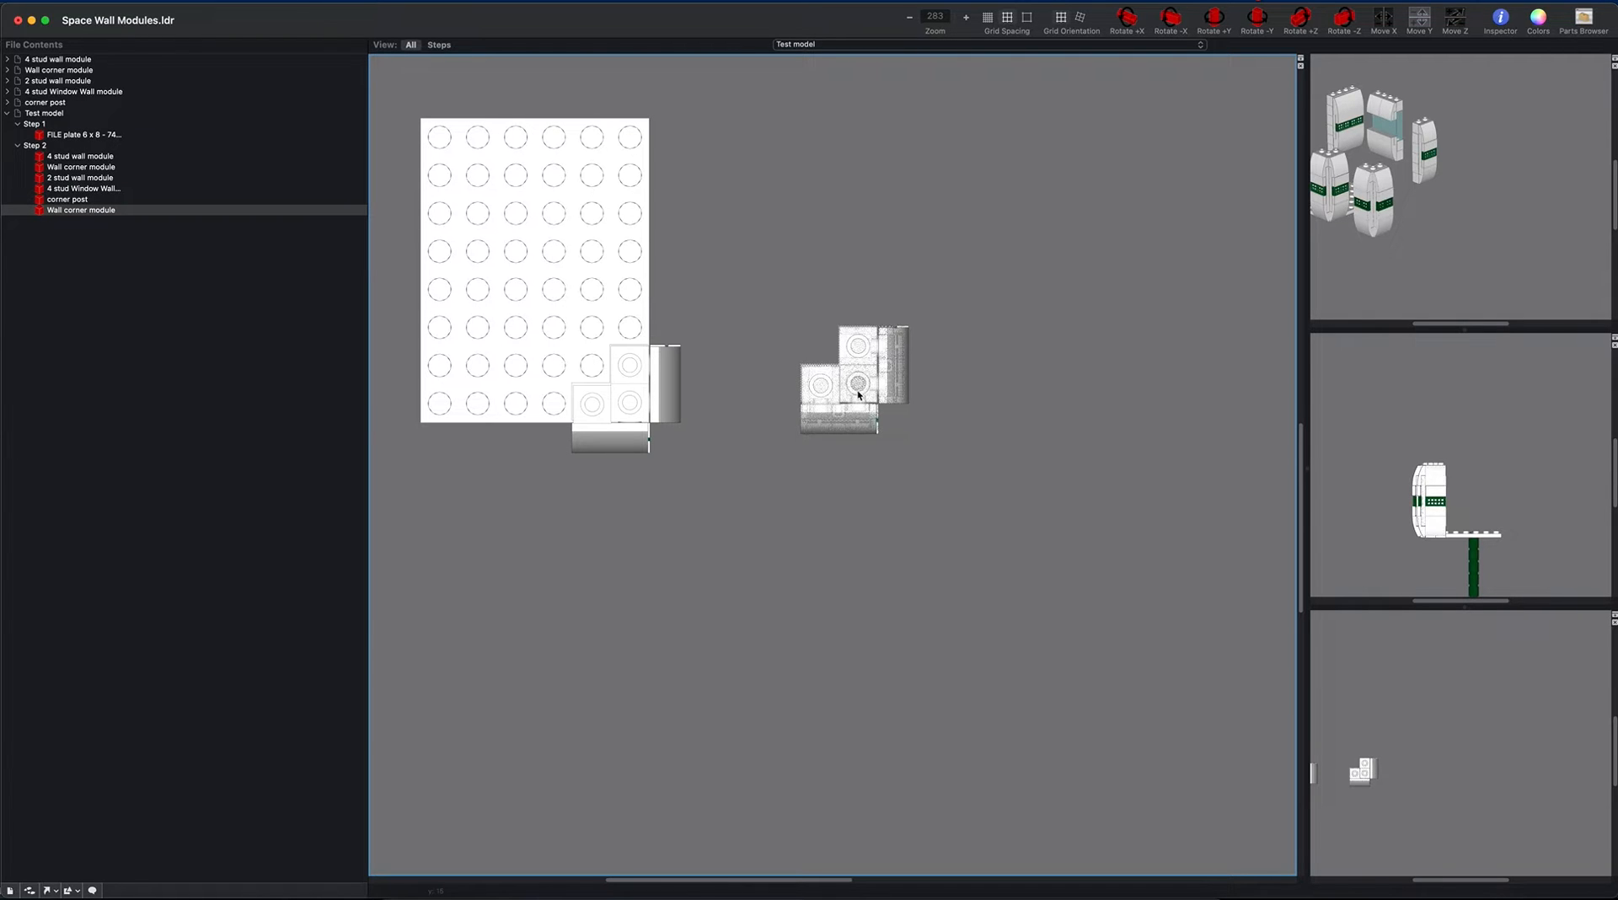
key(y)
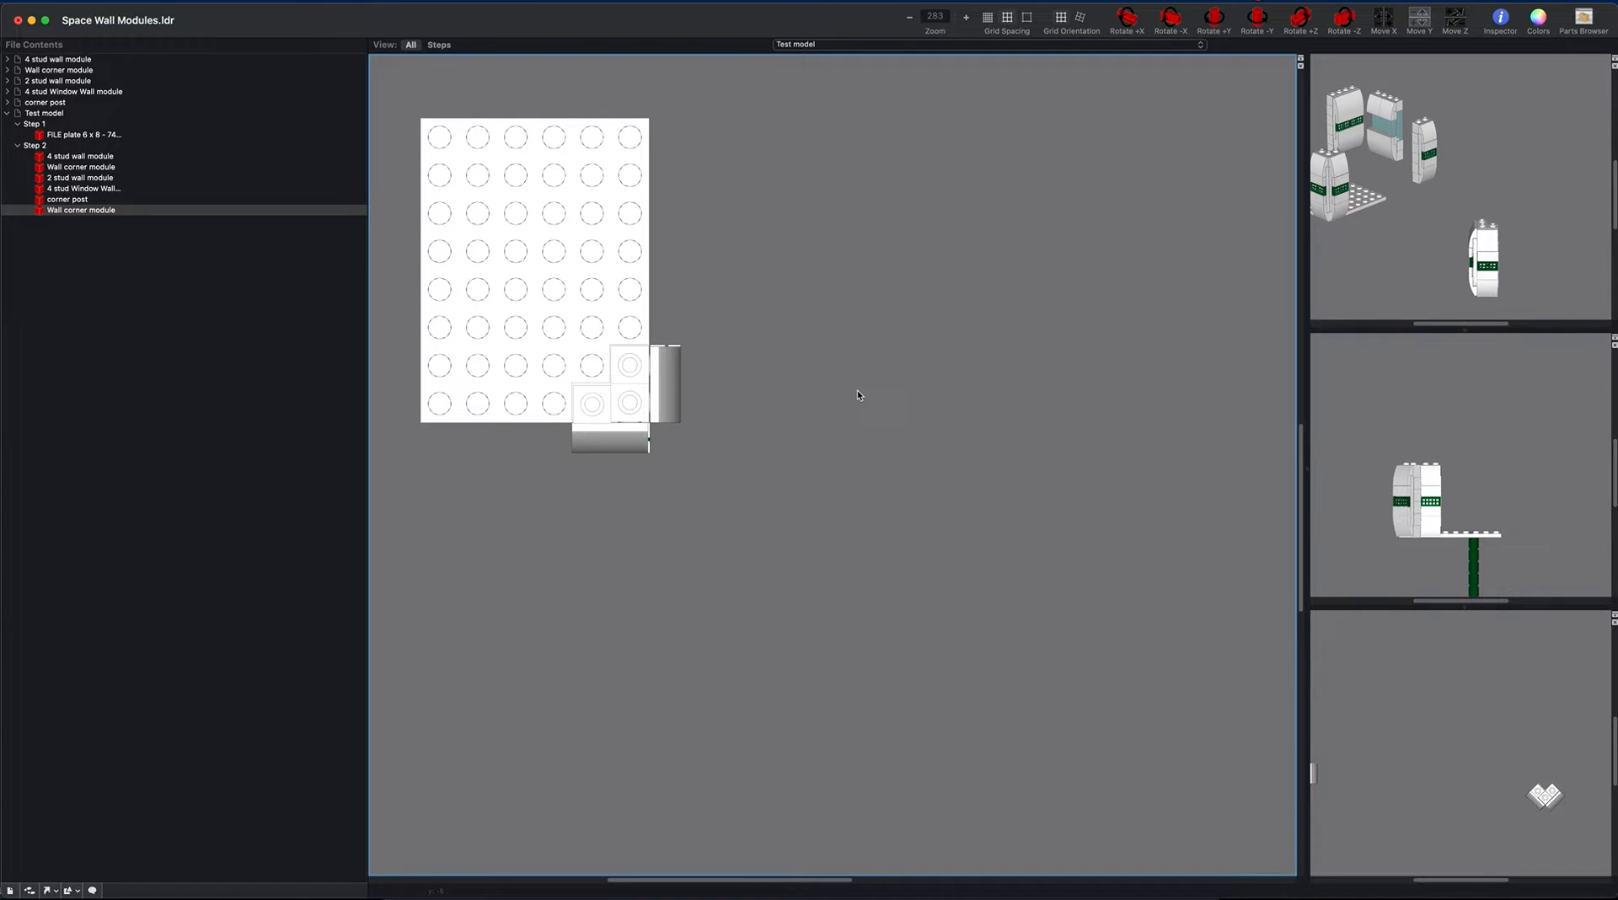
key(y)
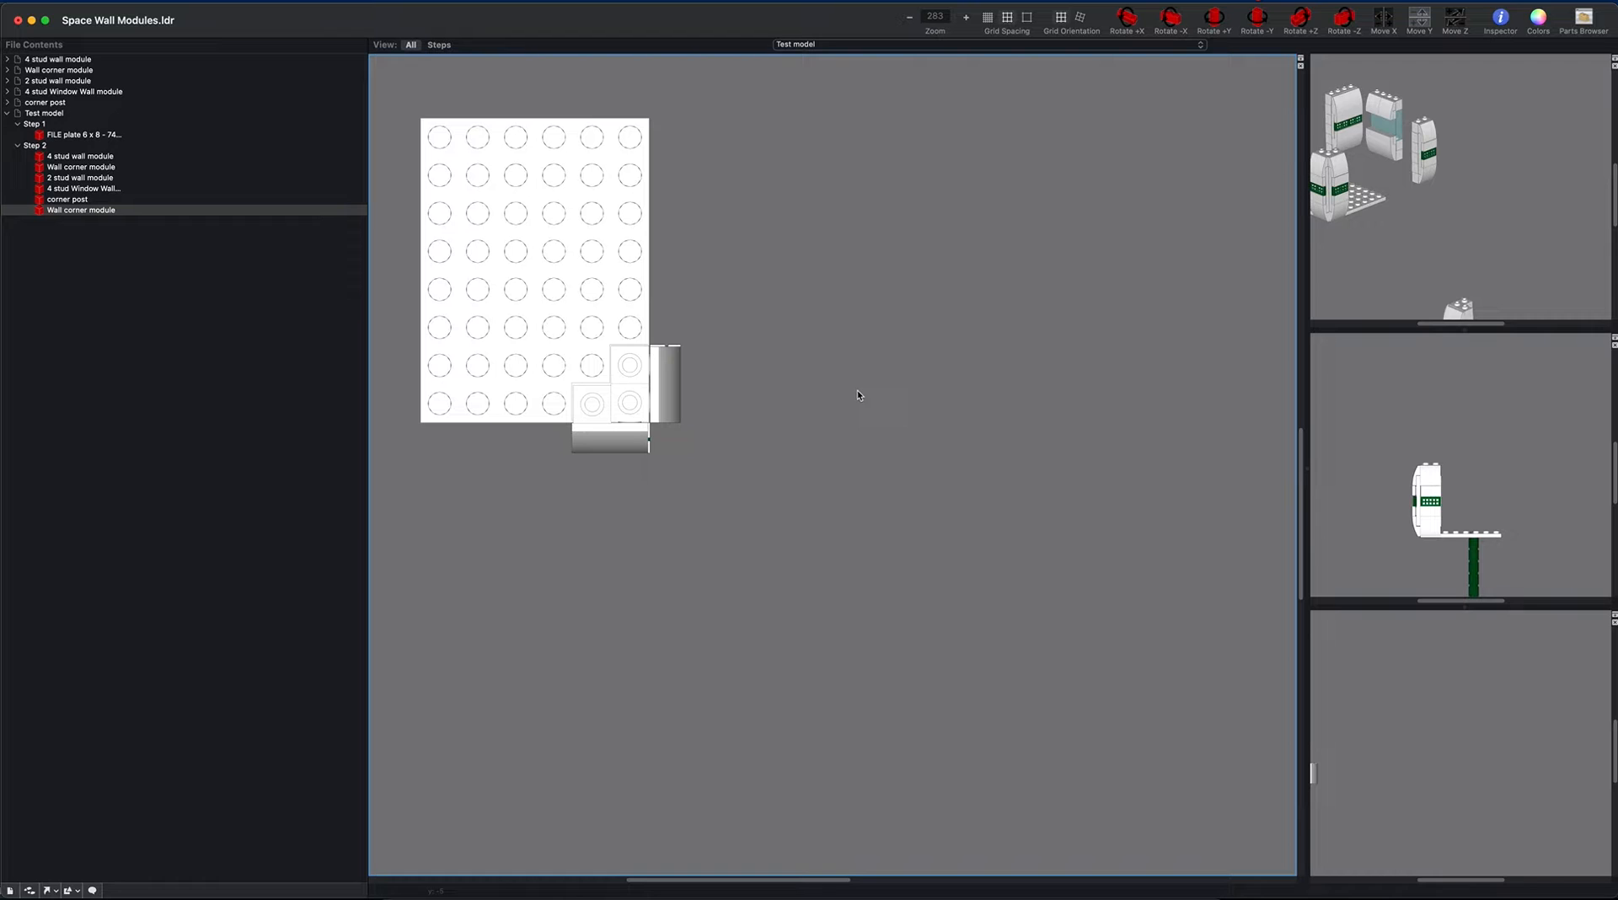
Step: Move the rotated corner module onto the plate's lower-left corner and align it with the studs
scroll(858, 391, down, 5)
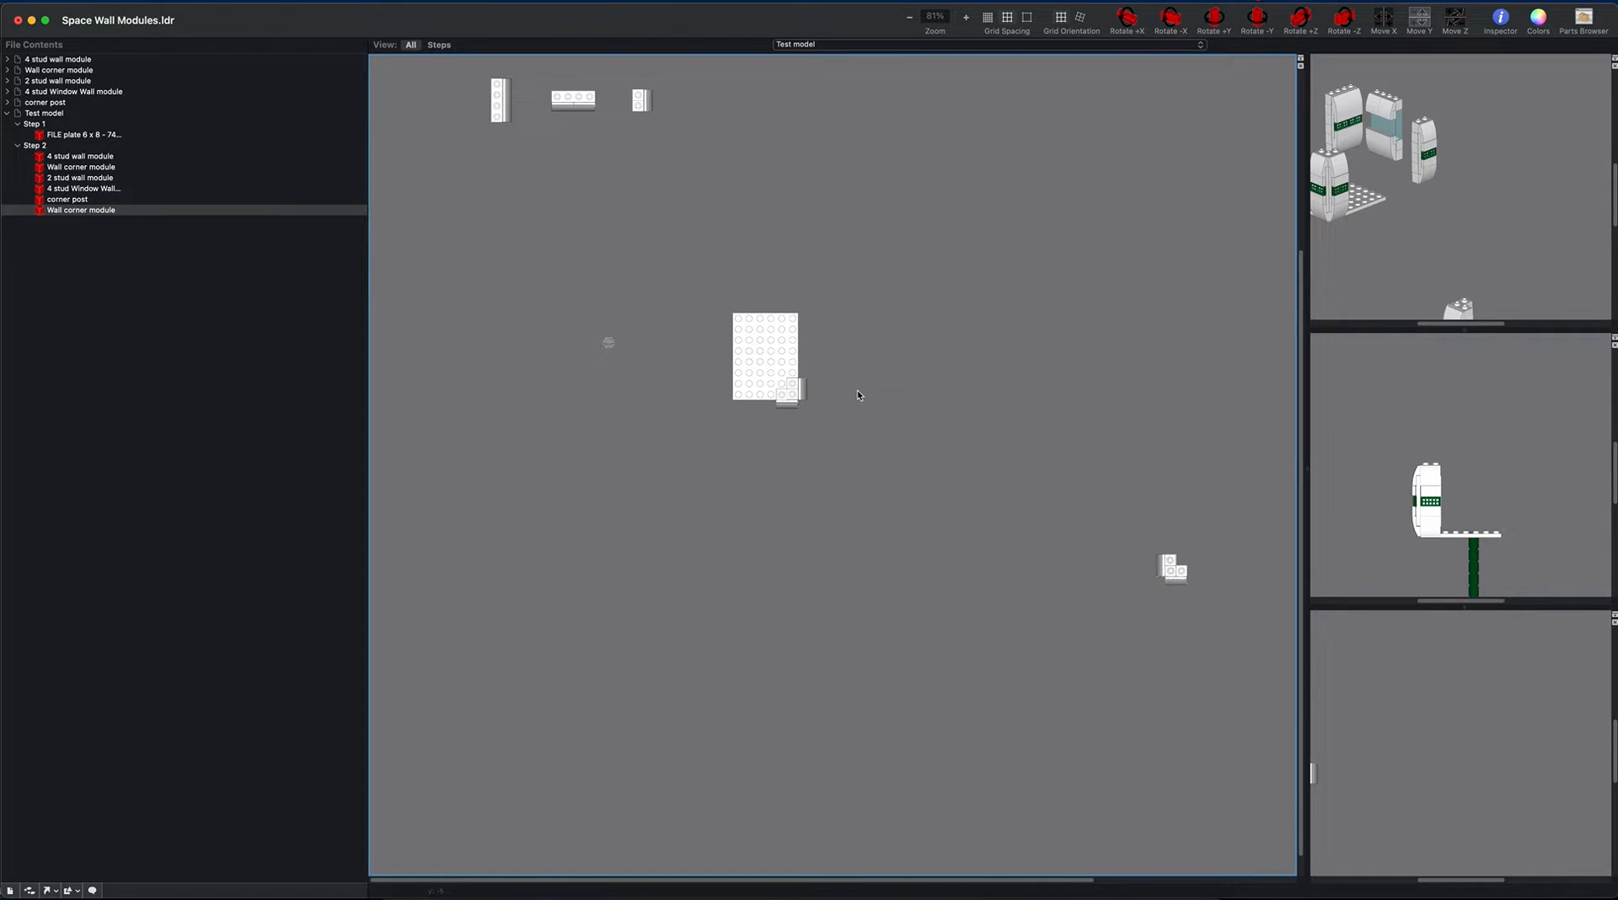
drag(1177, 578, 746, 402)
scroll(746, 401, up, 8)
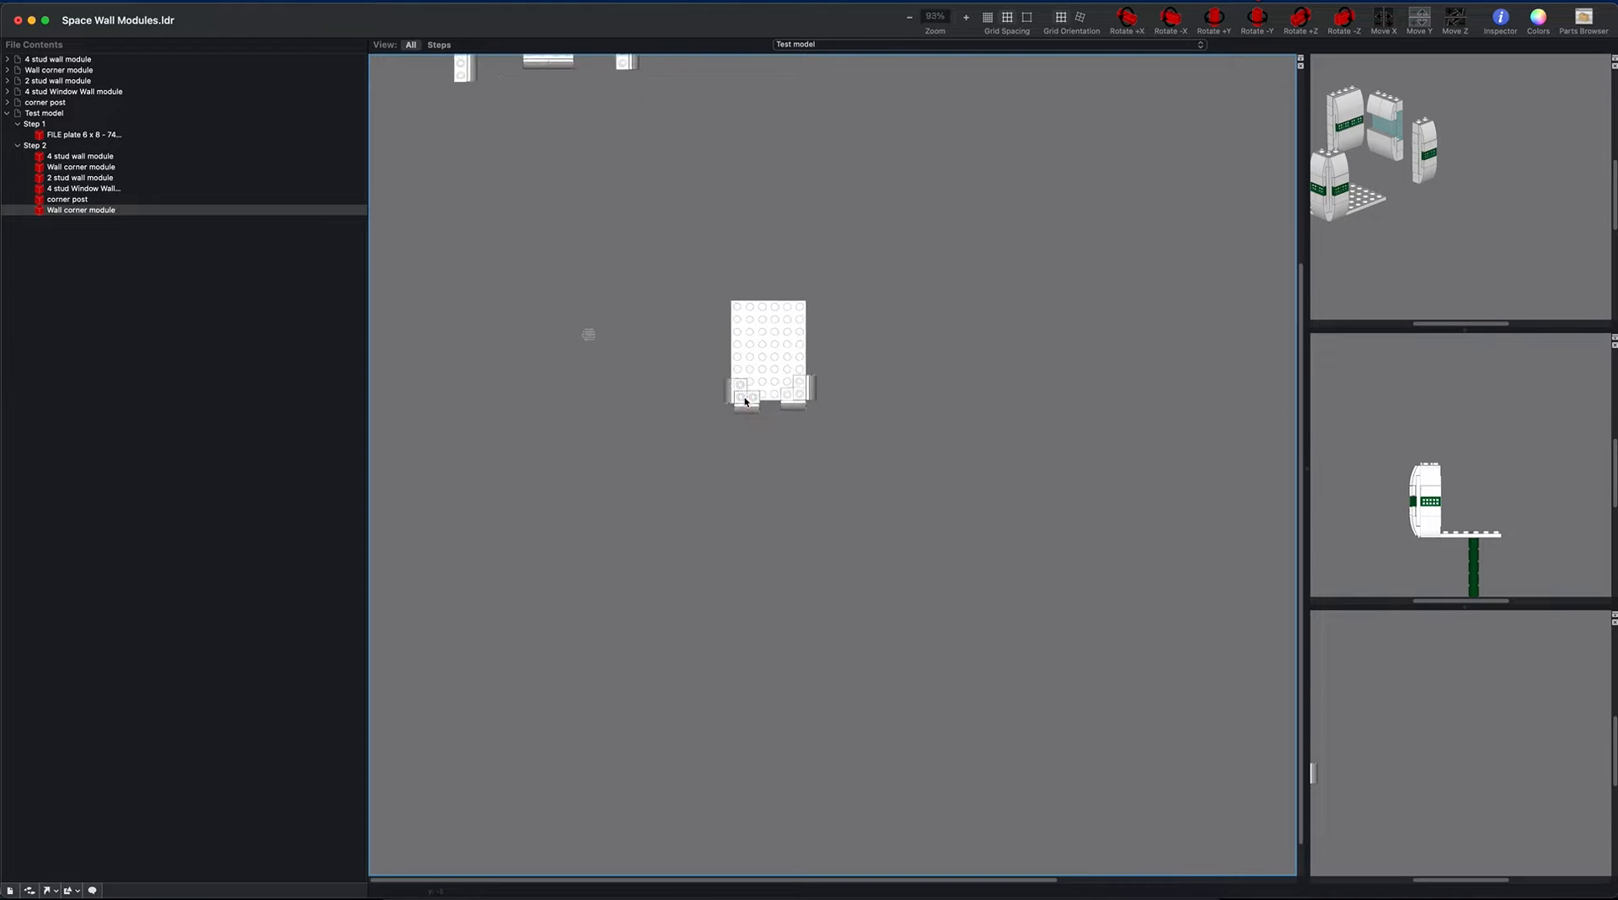
mouse_move(746, 390)
mouse_down()
mouse_move(716, 391)
mouse_move(735, 376)
mouse_up()
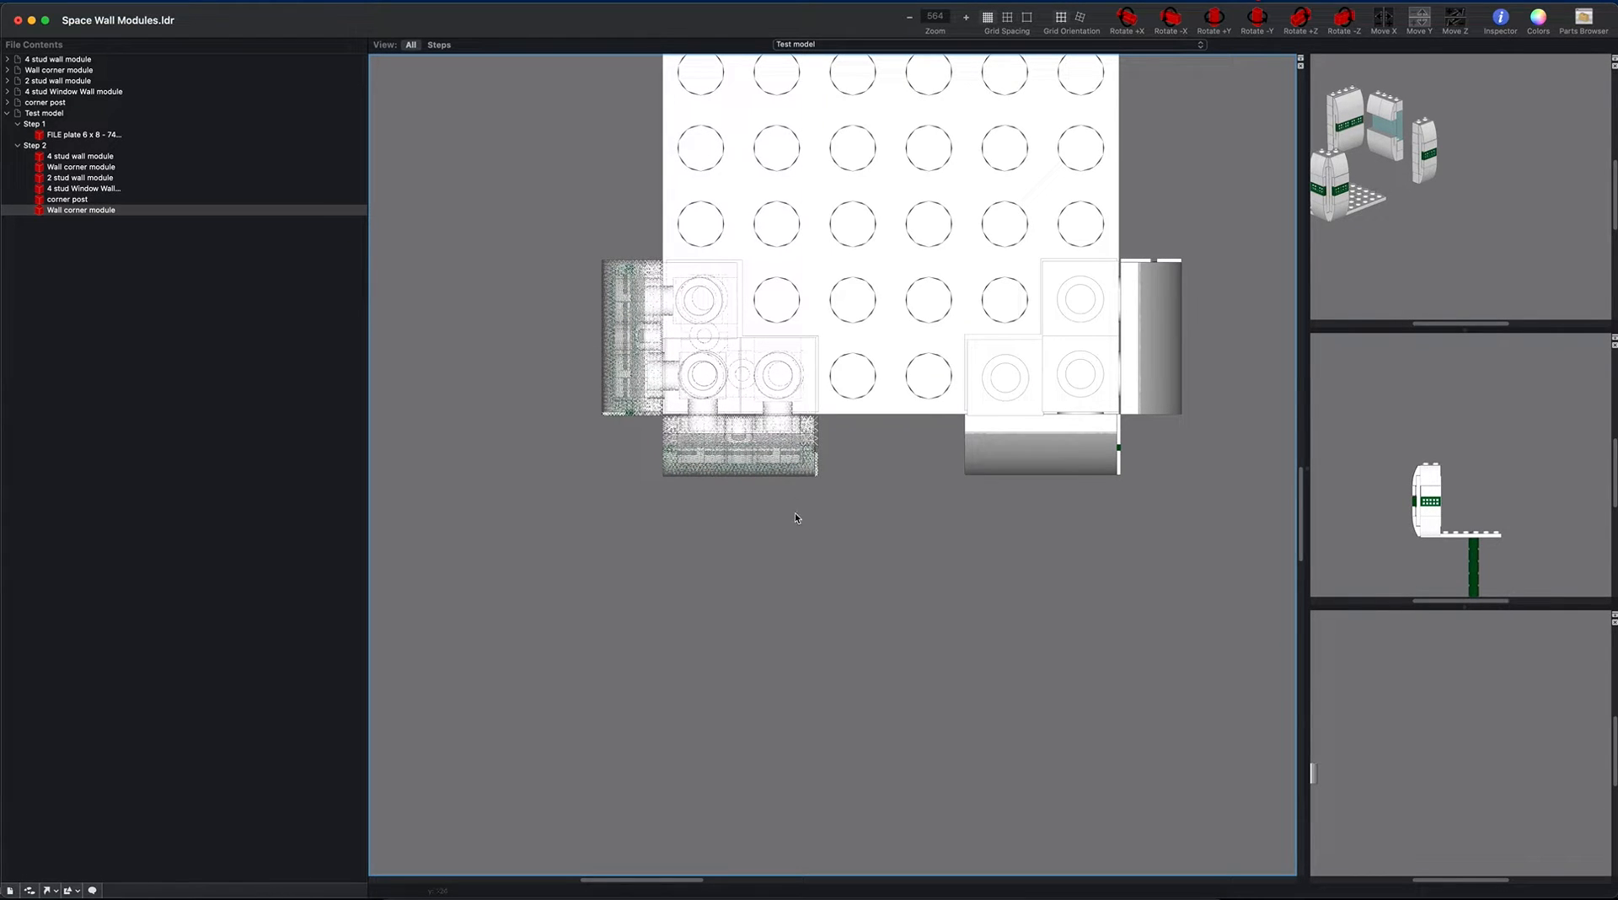
click(796, 535)
alt+scroll(798, 537, down, 1)
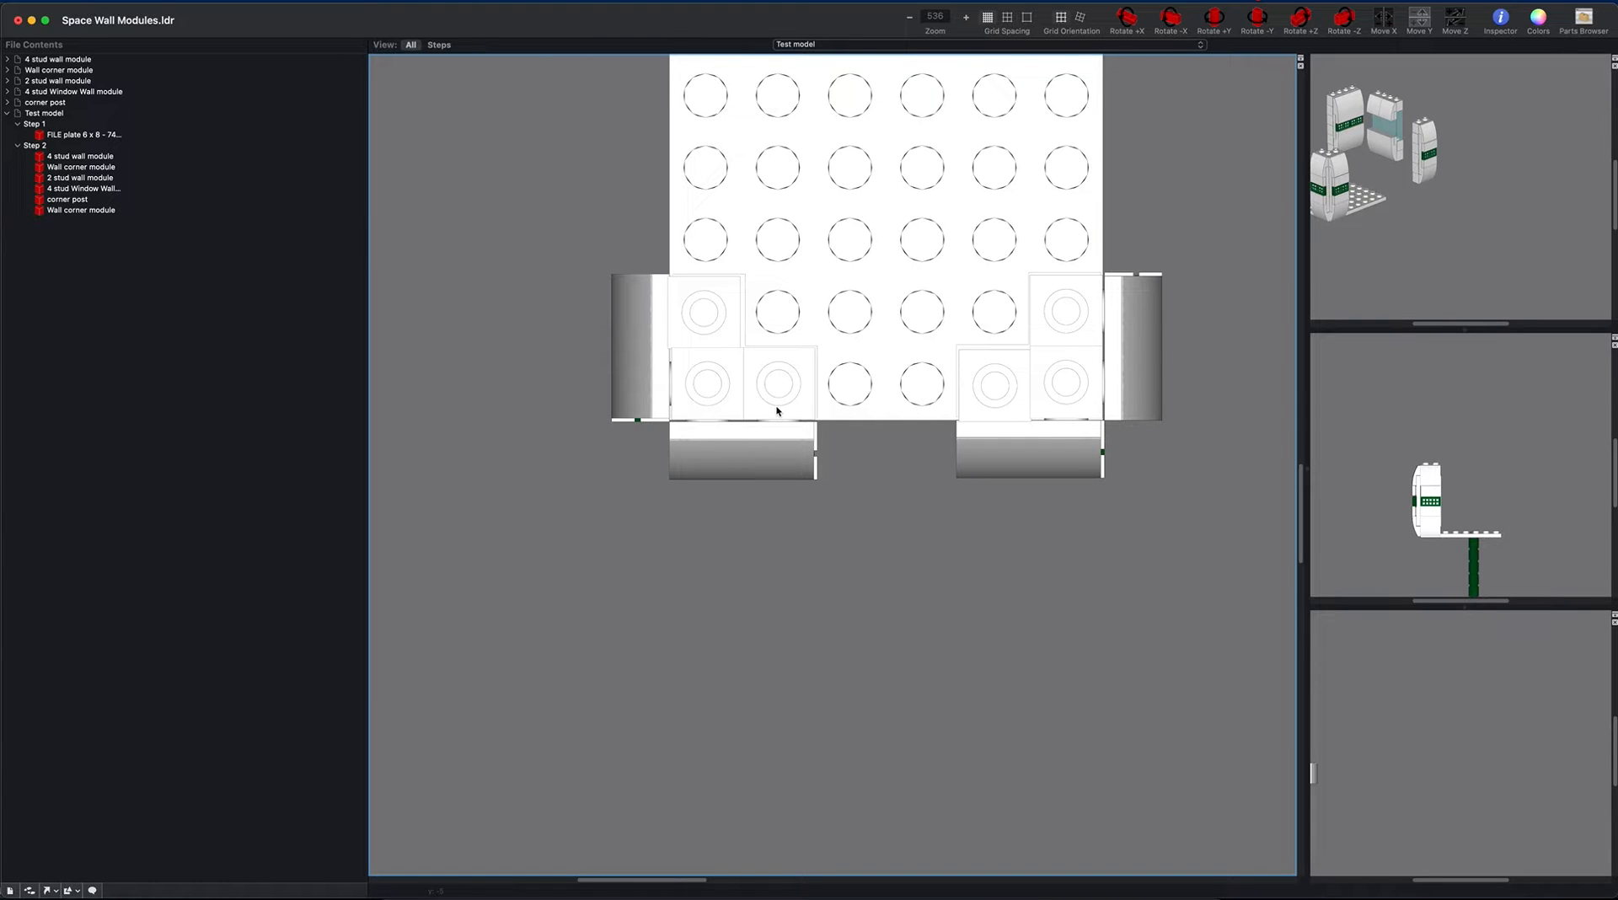
Step: Duplicate the lower-left corner module and rotate the new copy further about the Y axis
alt+scroll(777, 411, down, 10)
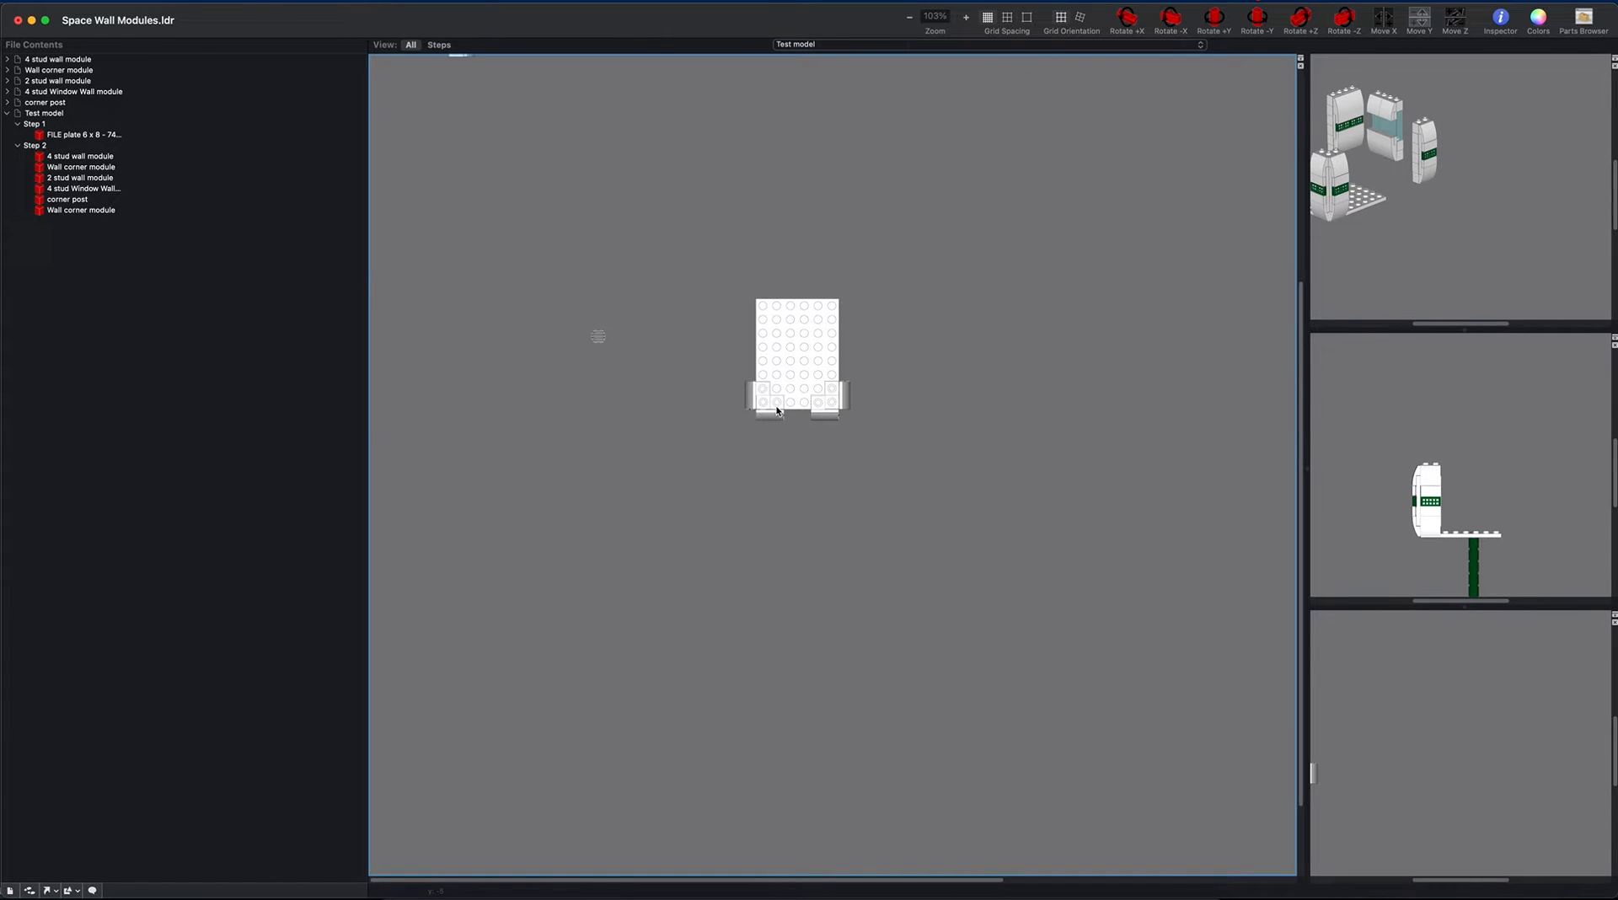
click(778, 417)
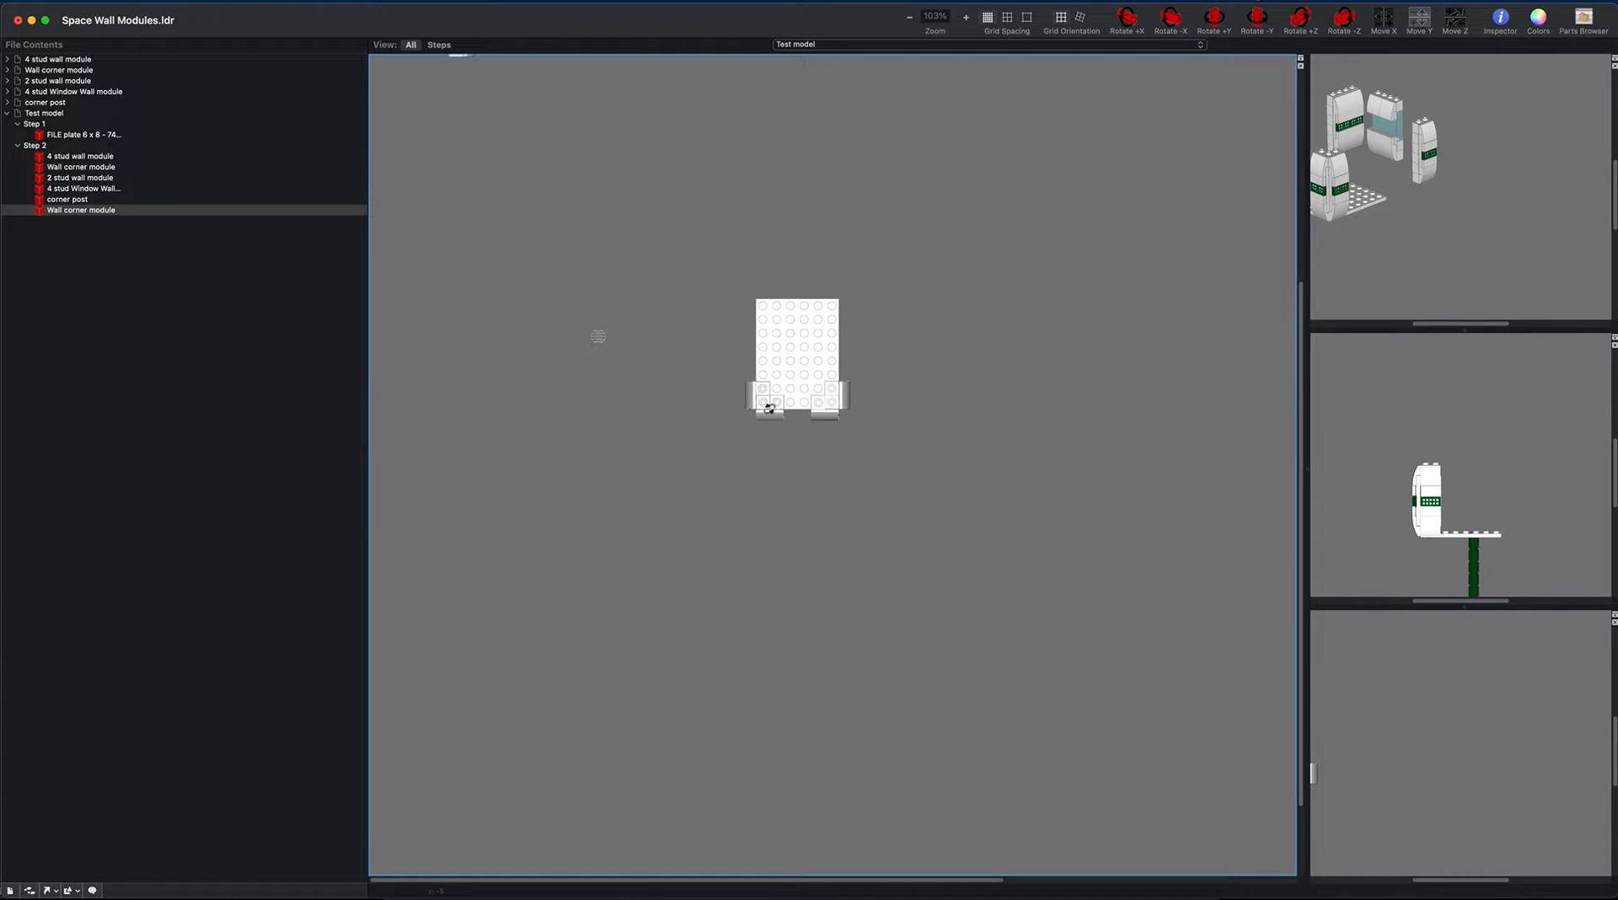
alt+drag(769, 408, 727, 310)
key(y)
key(y)
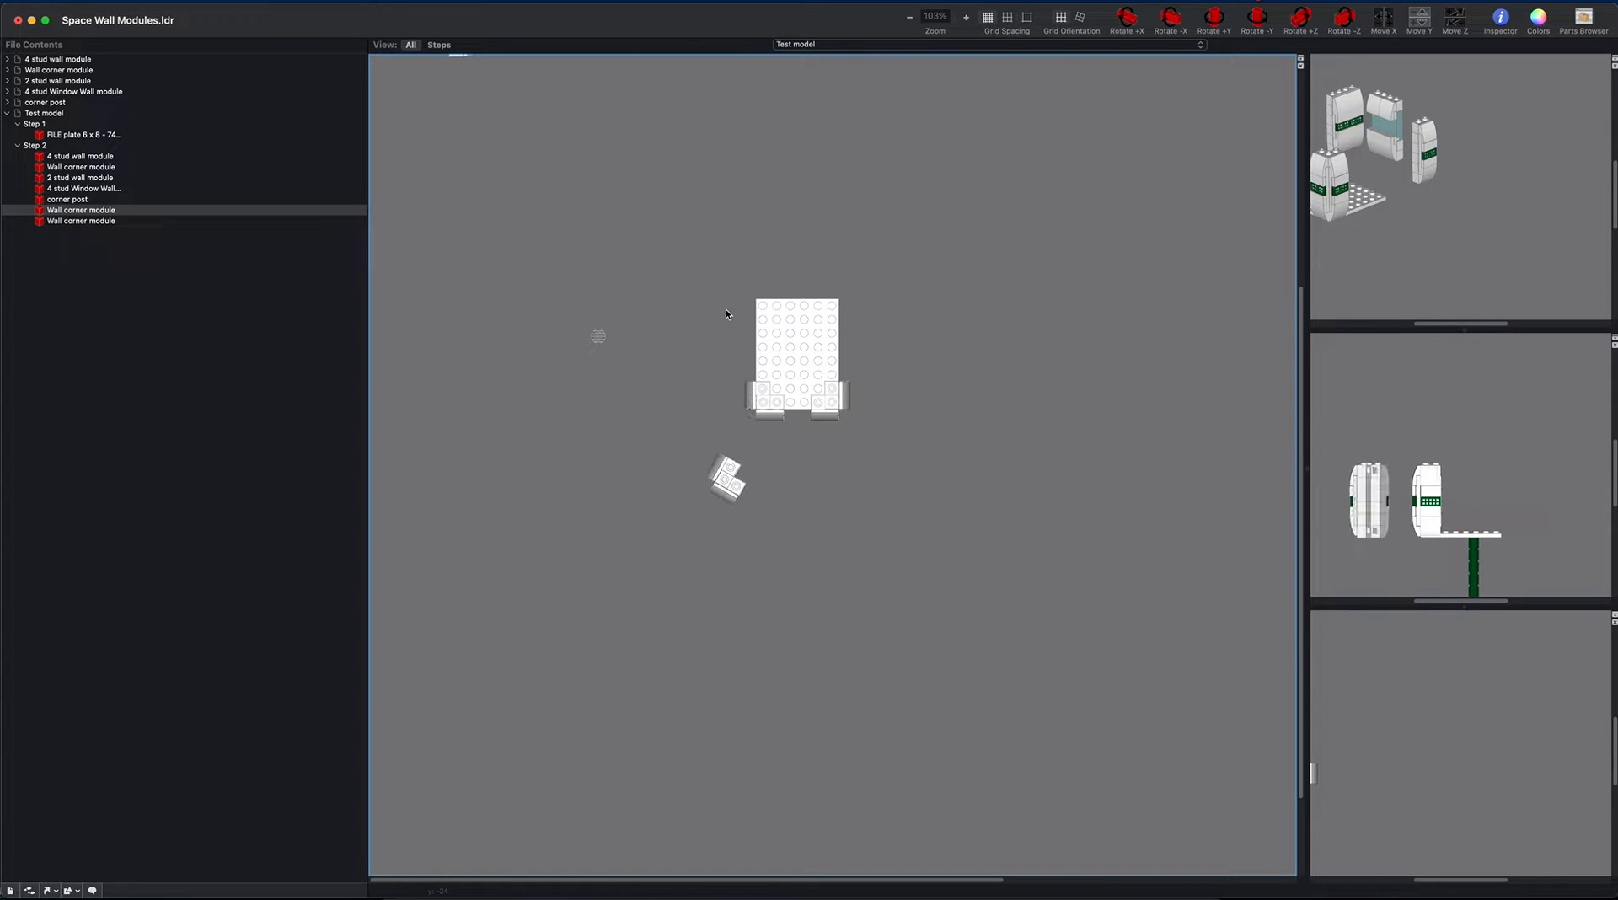
key(y)
key(y)
key(y)
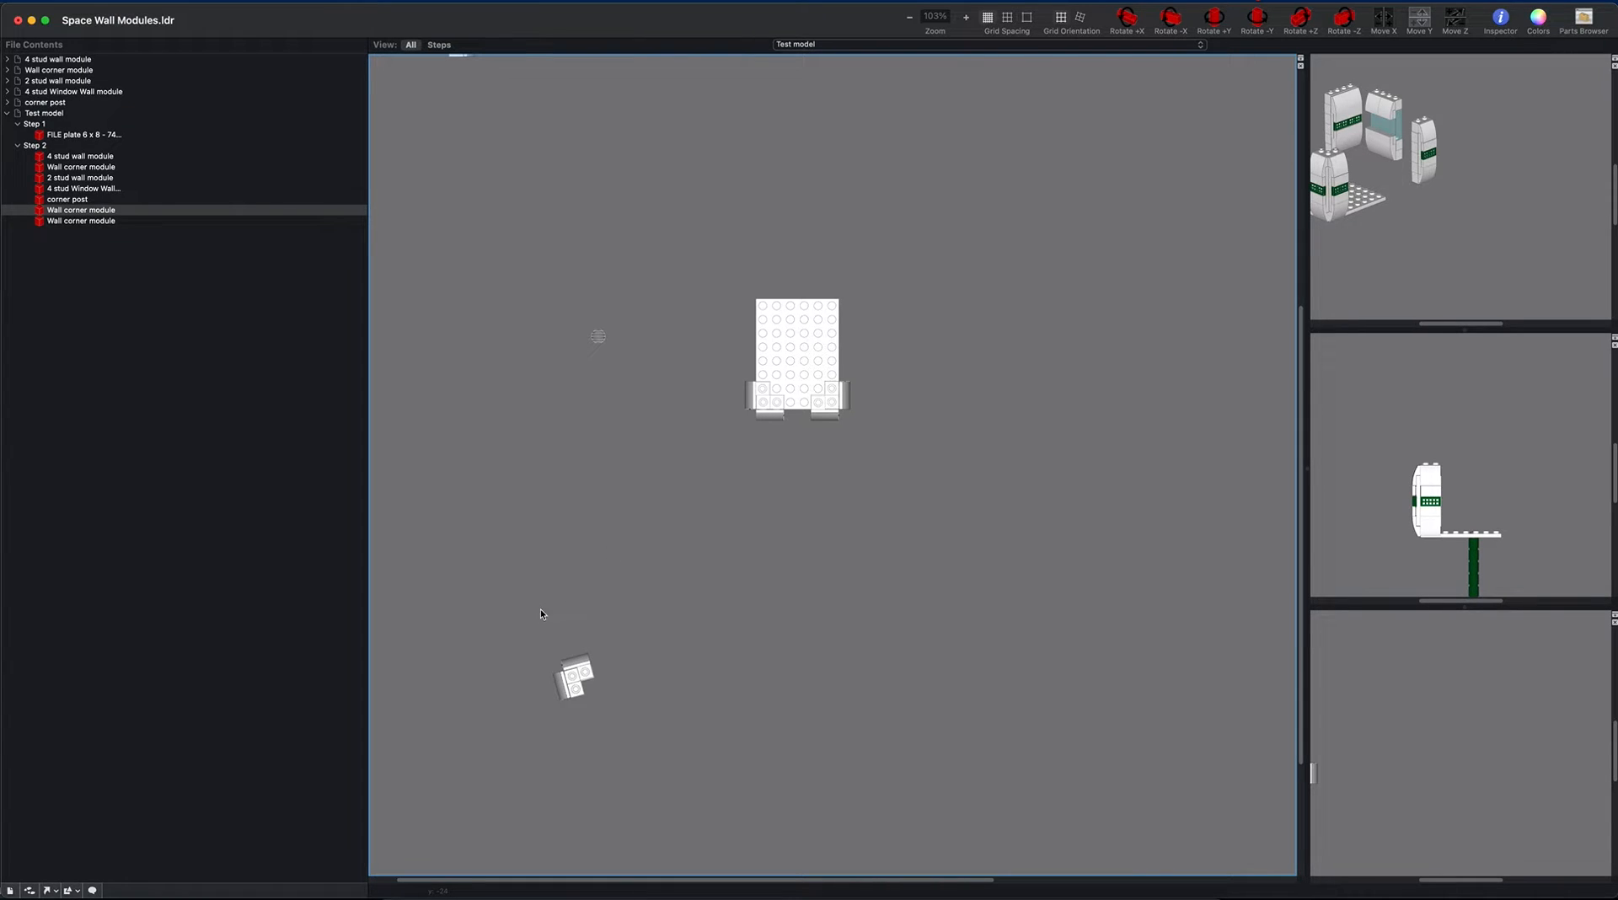
Step: Try to move the newest Wall corner module copy onto the plate
drag(606, 655, 462, 790)
drag(564, 695, 802, 328)
scroll(833, 433, down, 5)
scroll(833, 437, up, 3)
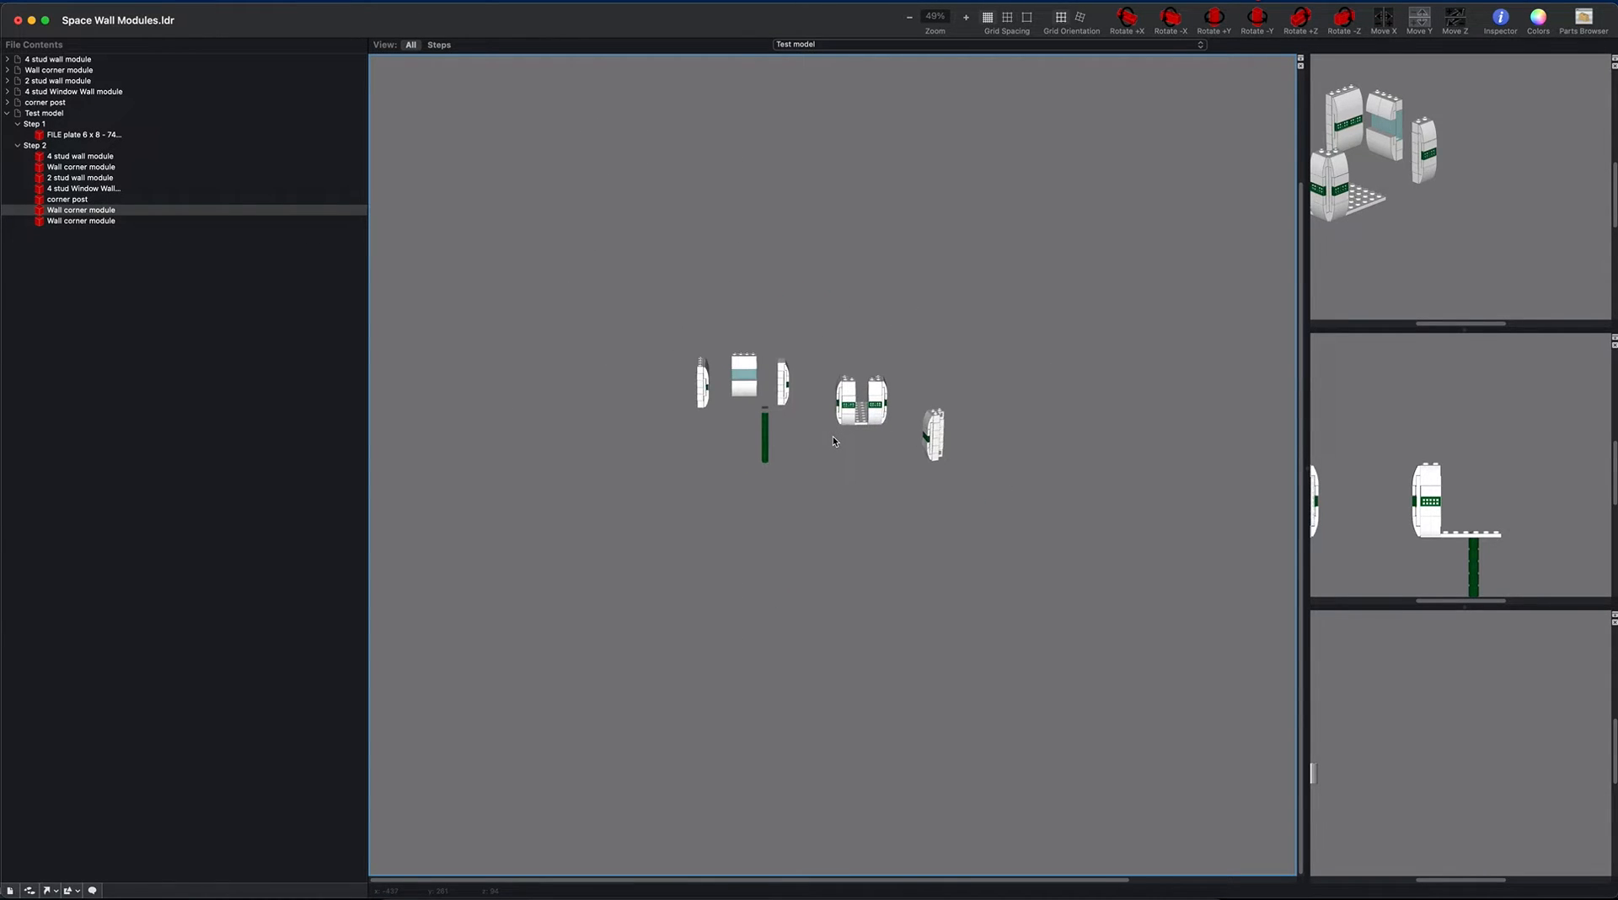
Step: Examine the 2 stud wall module, corner post and Wall corner module submodels, including the parts inside the Wall corner module
click(48, 81)
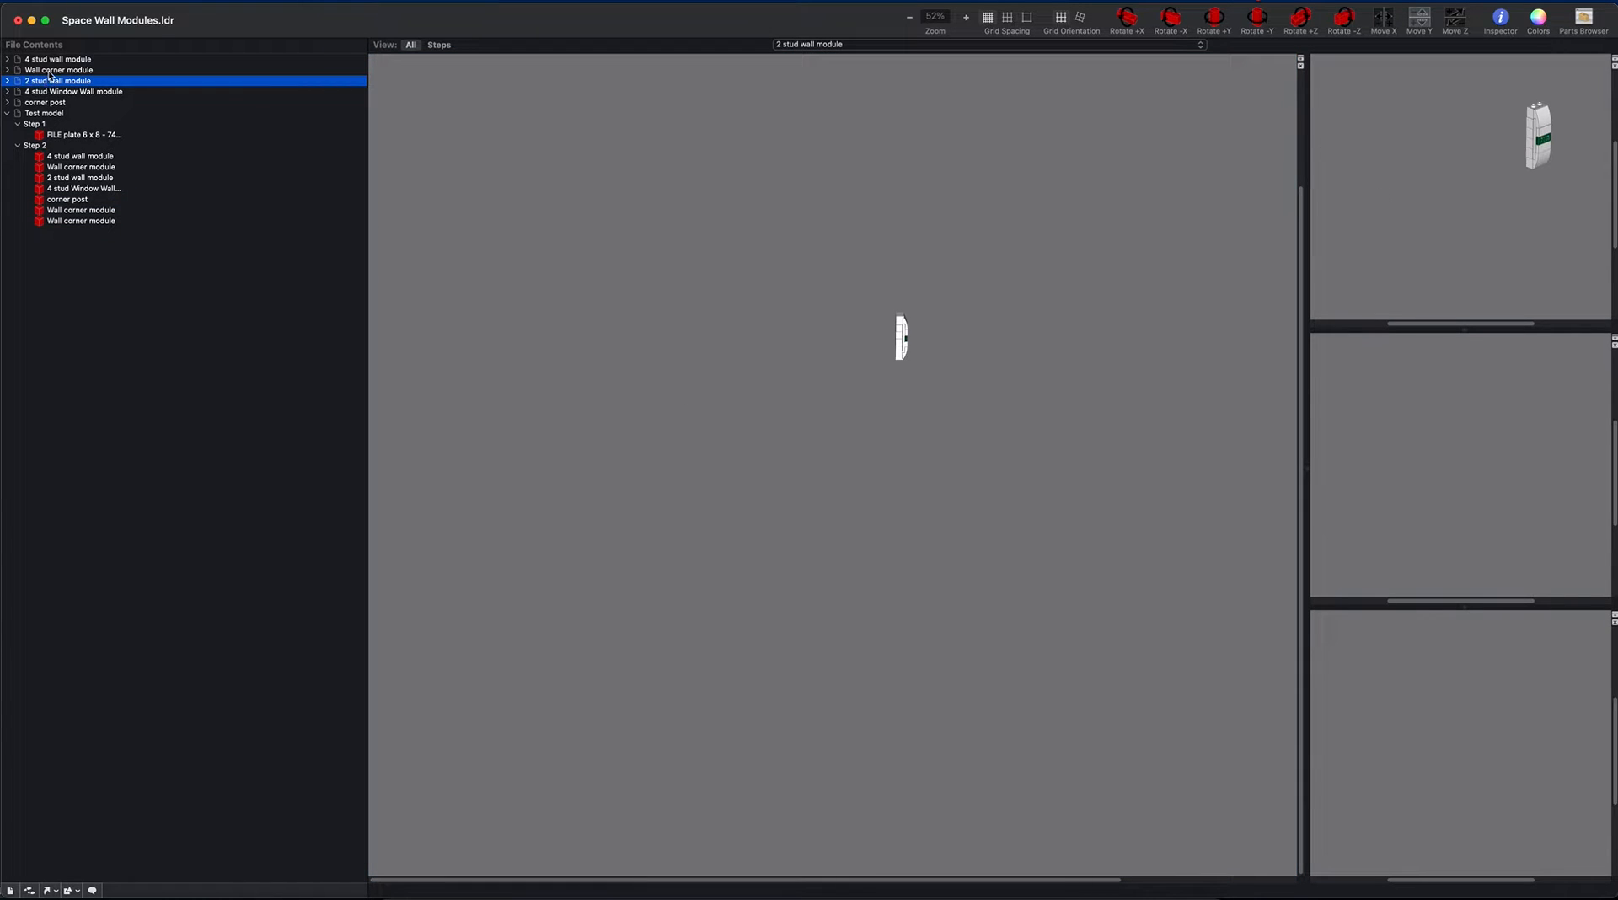
click(46, 102)
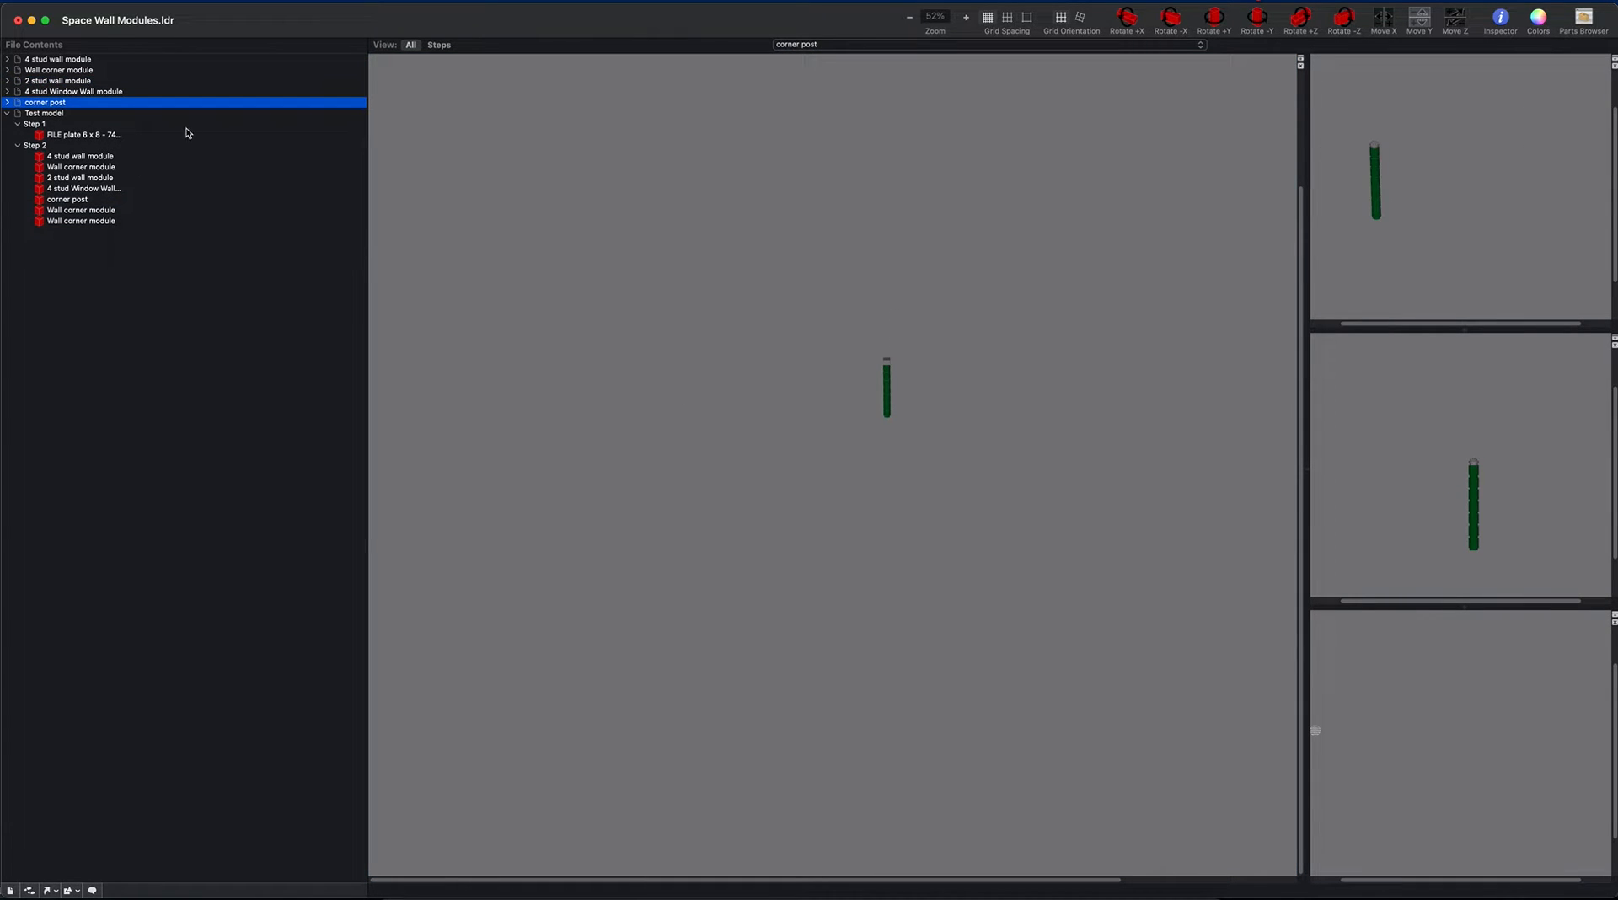
click(57, 69)
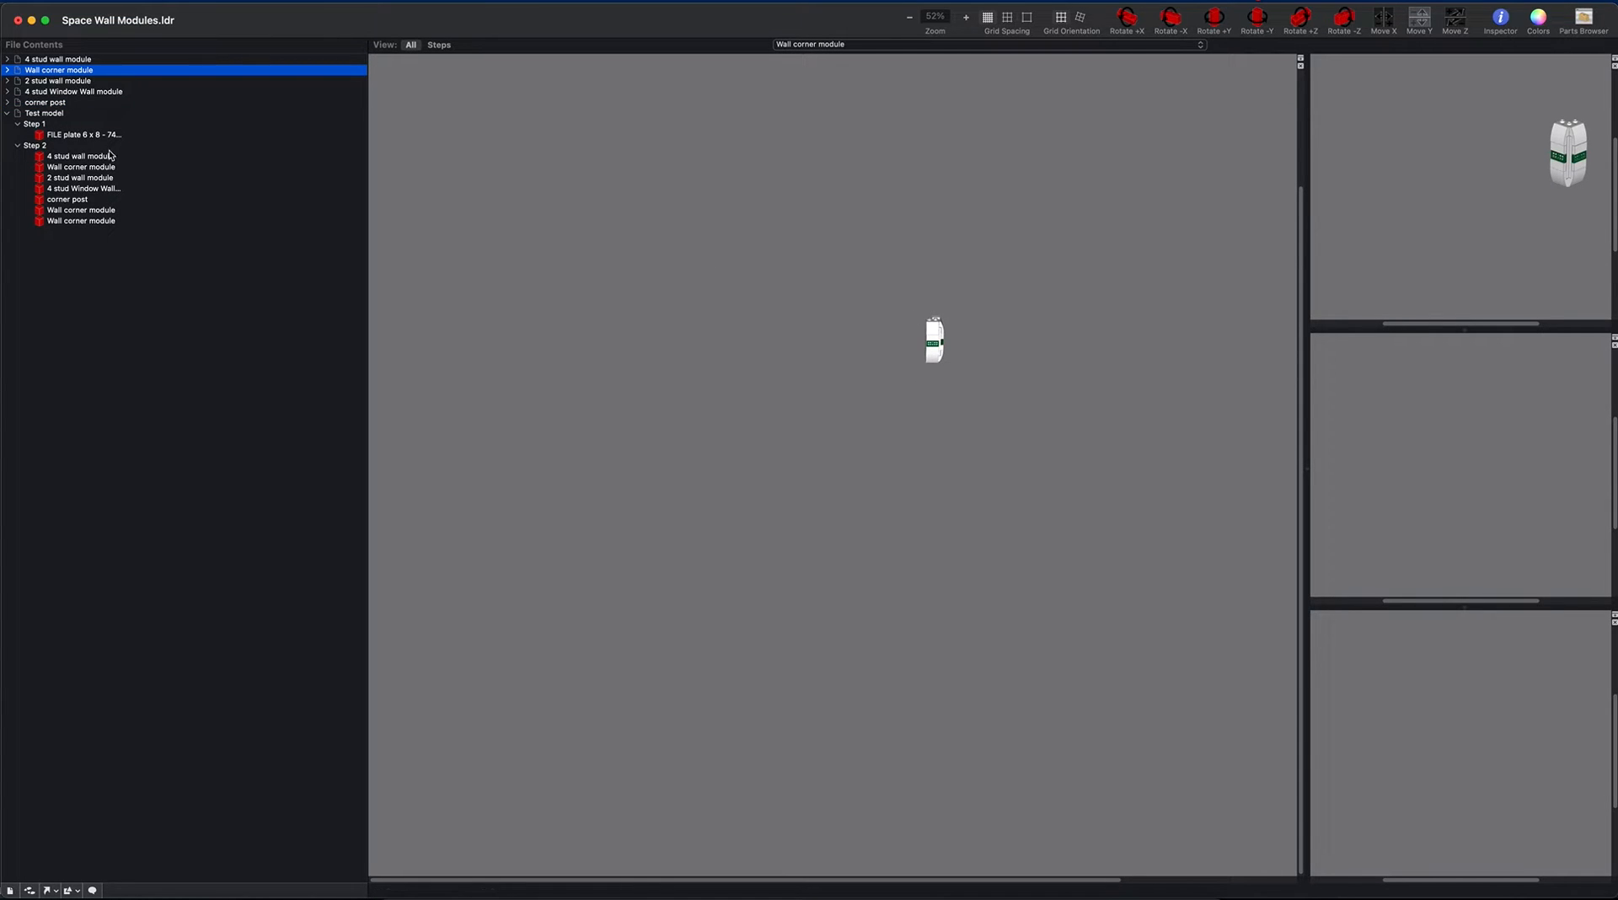
click(6, 70)
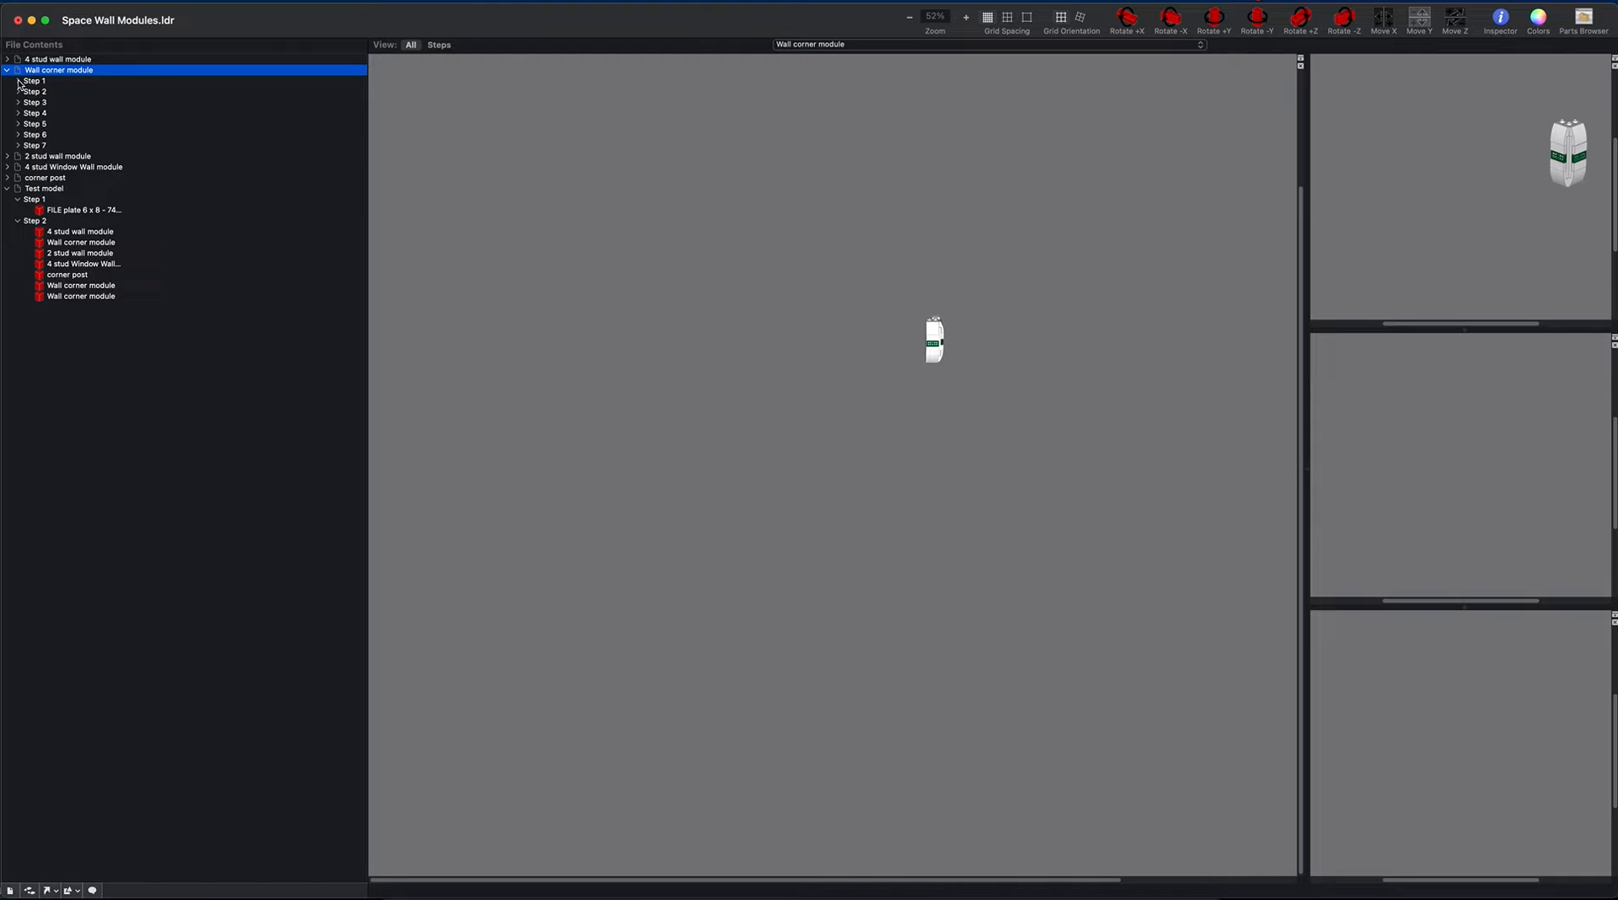
drag(849, 232, 1007, 439)
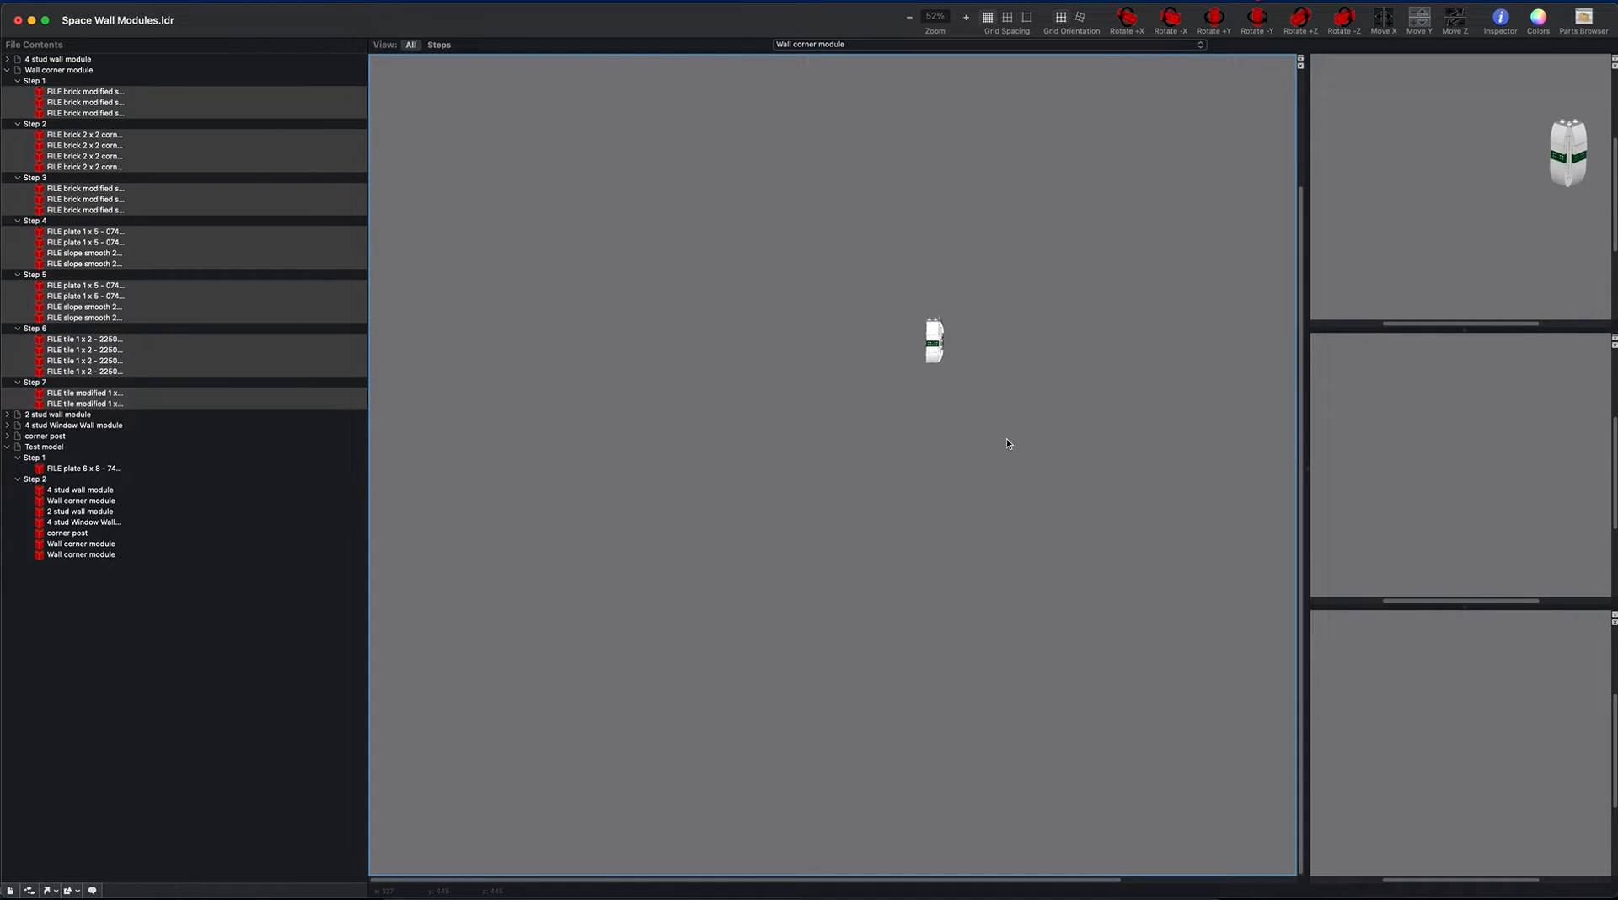
click(1006, 439)
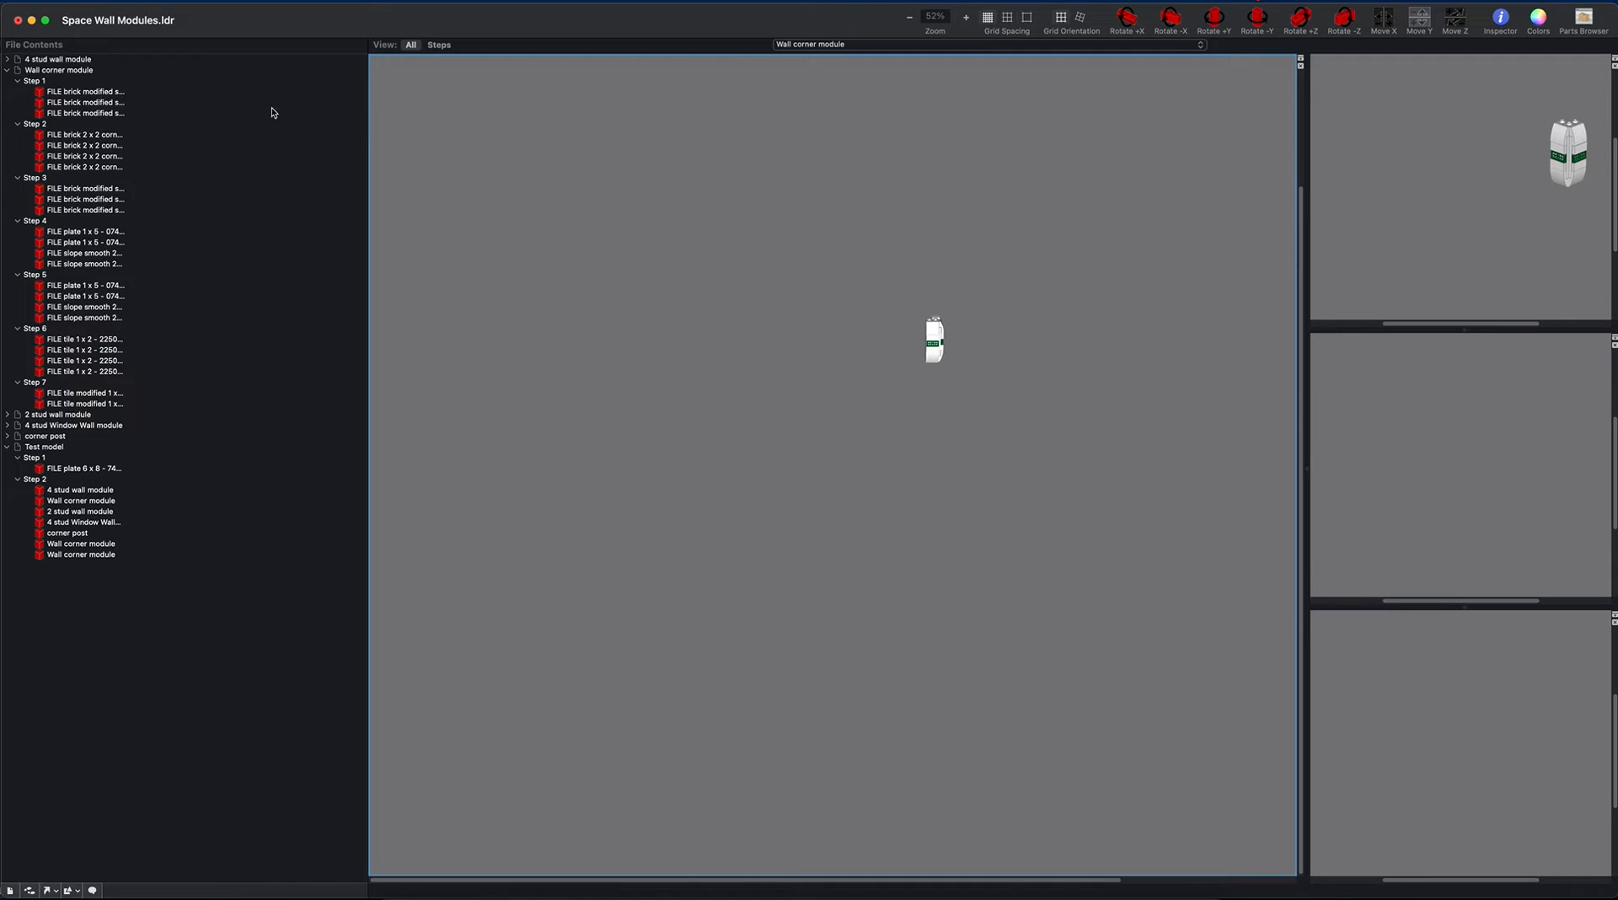
click(7, 71)
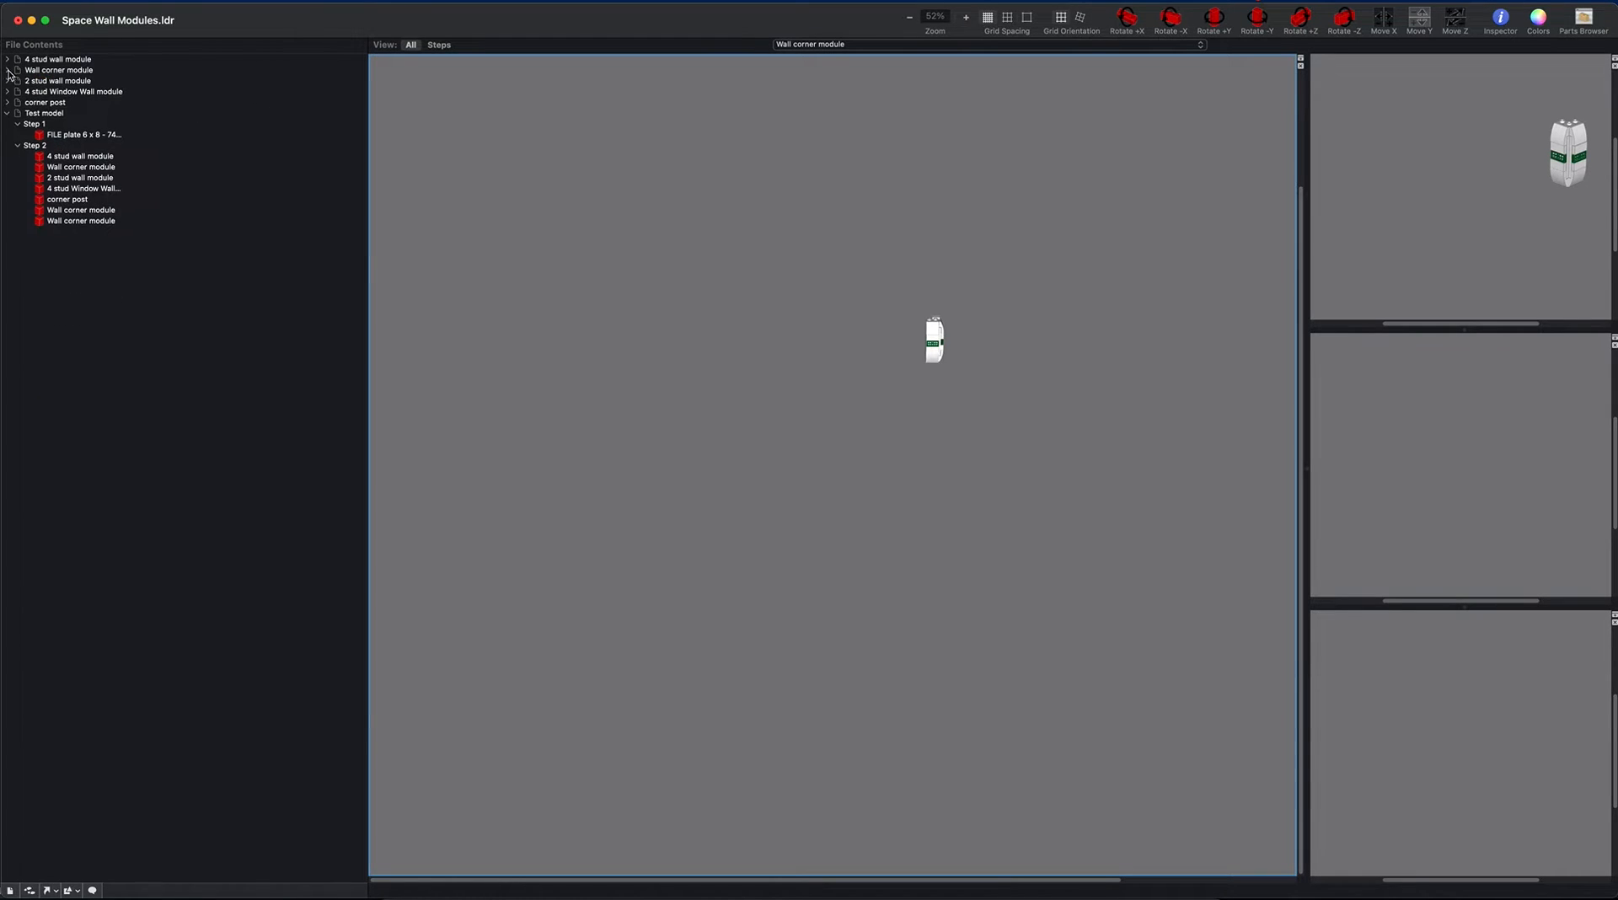
Step: Return to the test model, rotate the loose Wall corner module about the Y axis and move it to the plate's upper-left corner
click(54, 146)
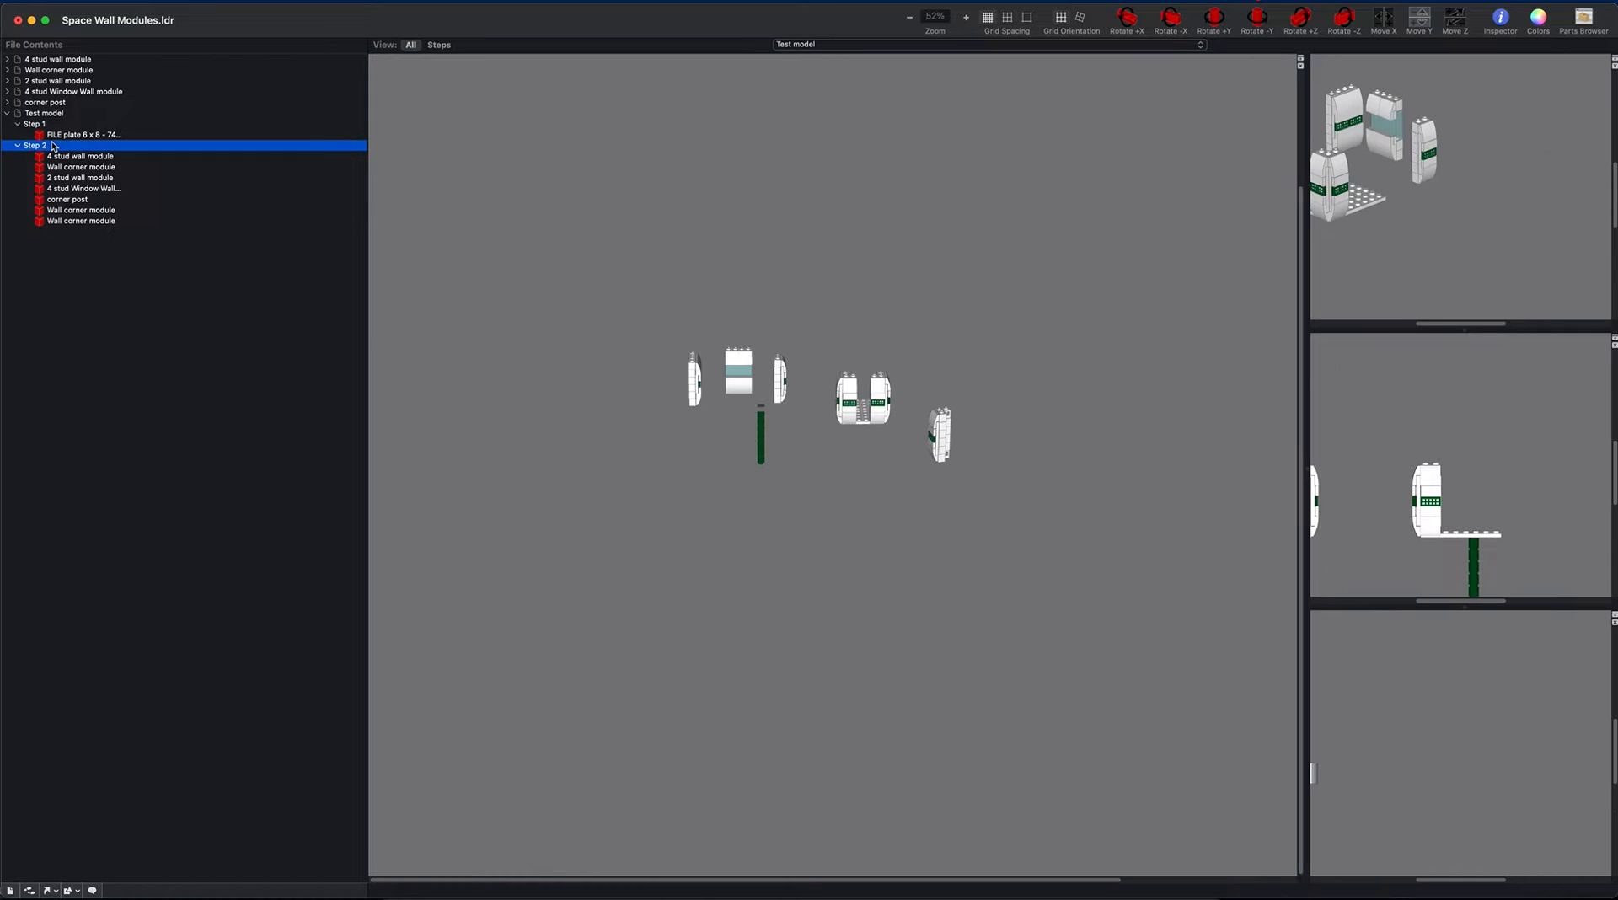
click(859, 386)
drag(859, 386, 856, 633)
click(942, 483)
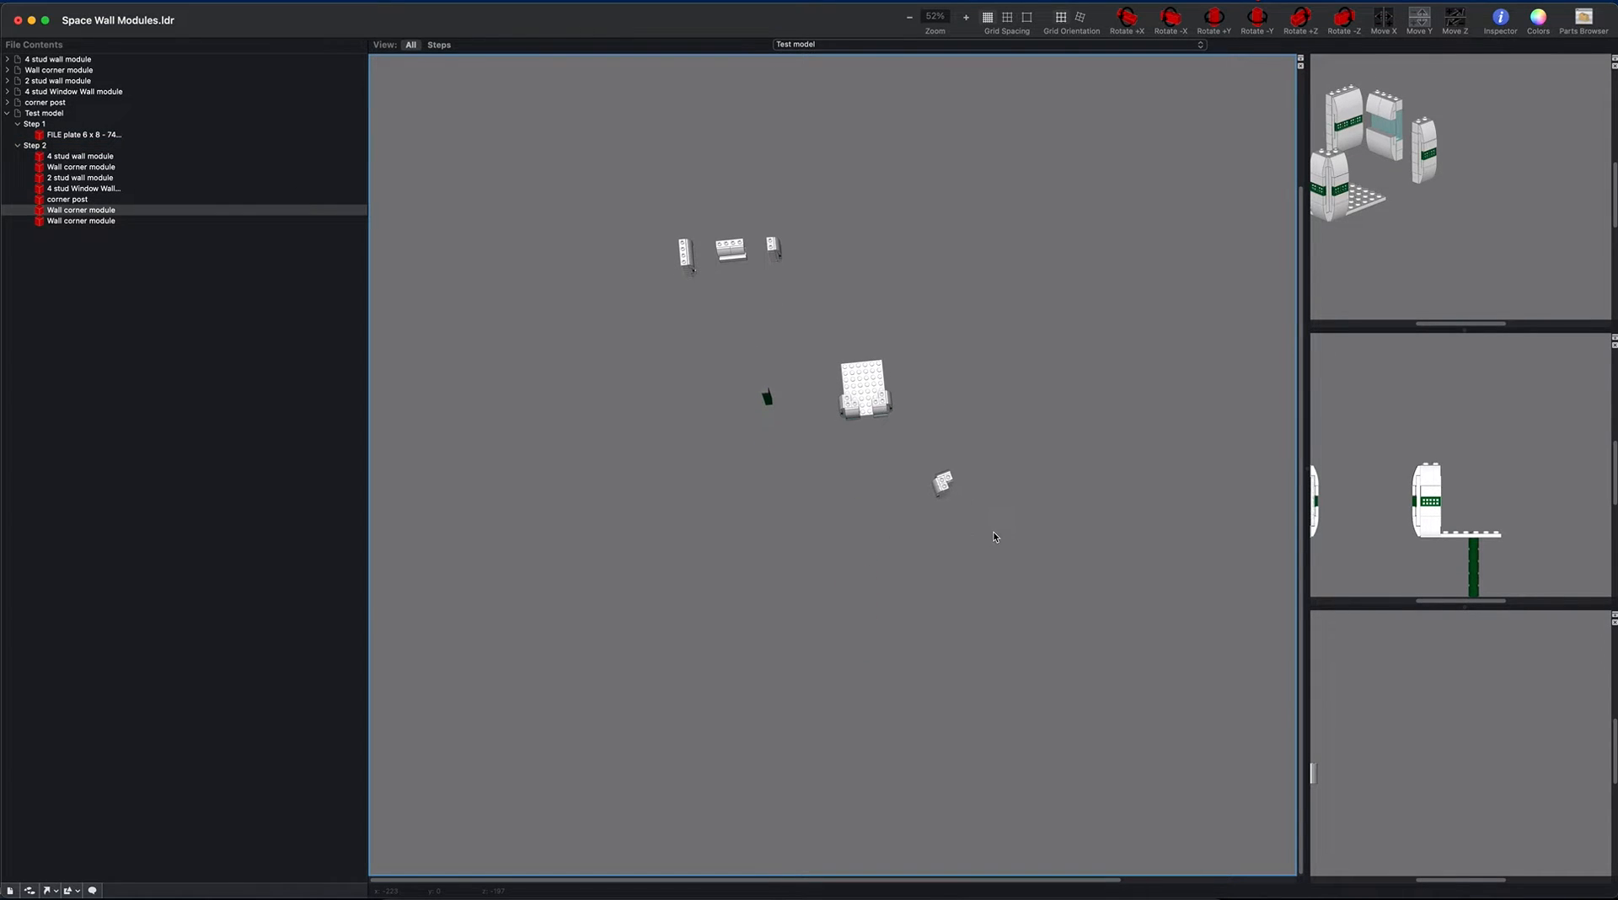
key(y)
drag(907, 504, 847, 361)
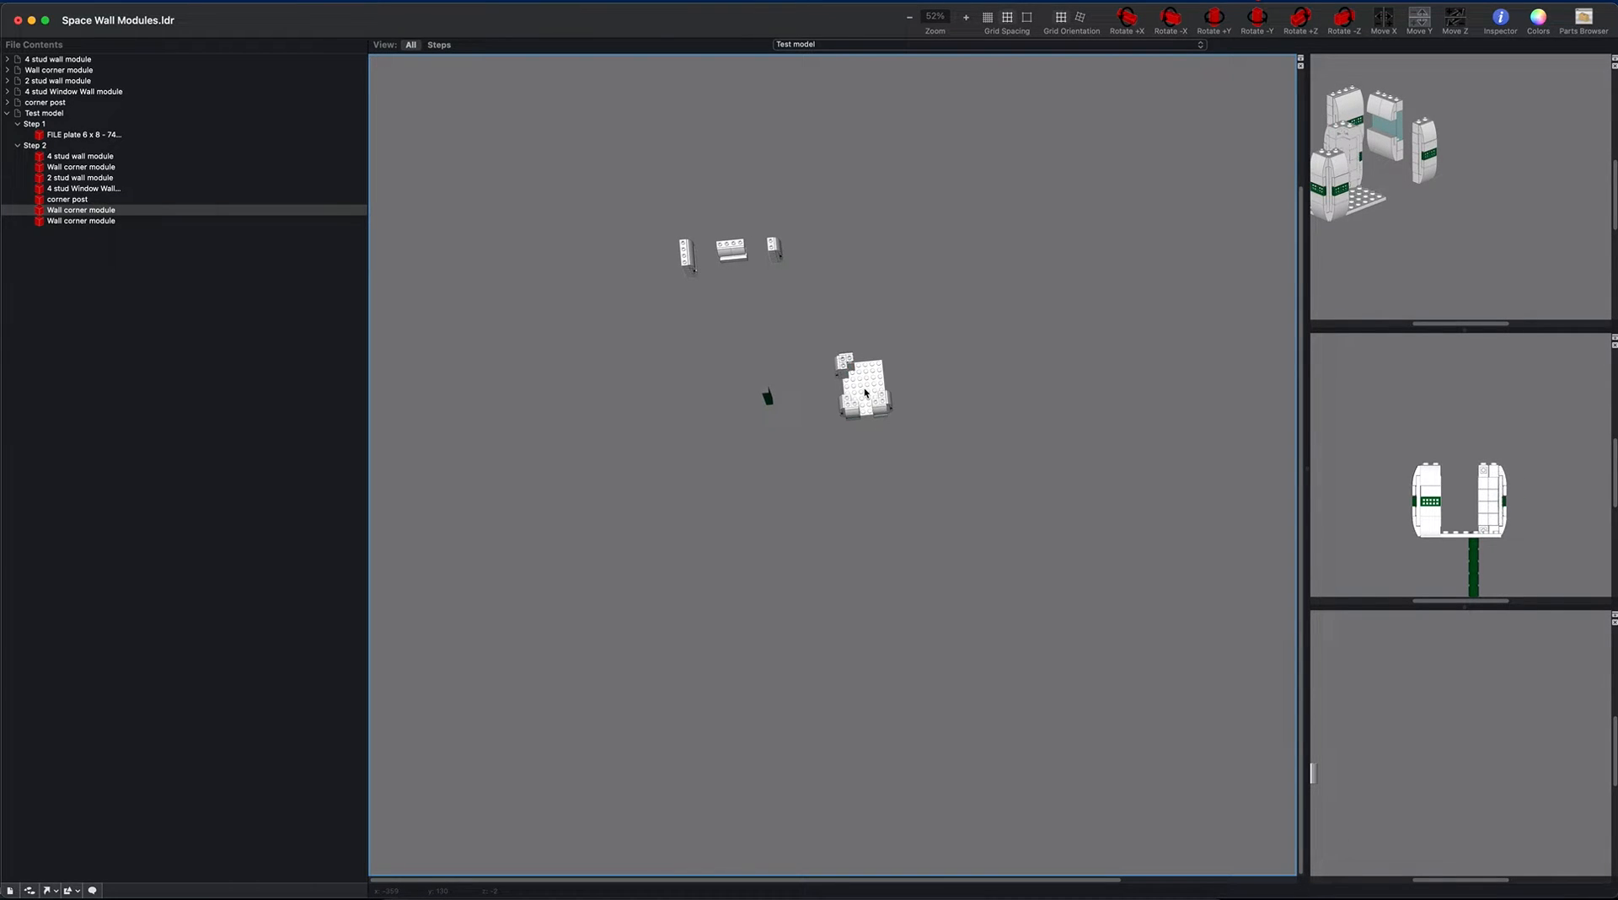
Step: Align the upper-left Wall corner module with the plate's corner studs in the top view
key(super+8)
scroll(814, 389, up, 8)
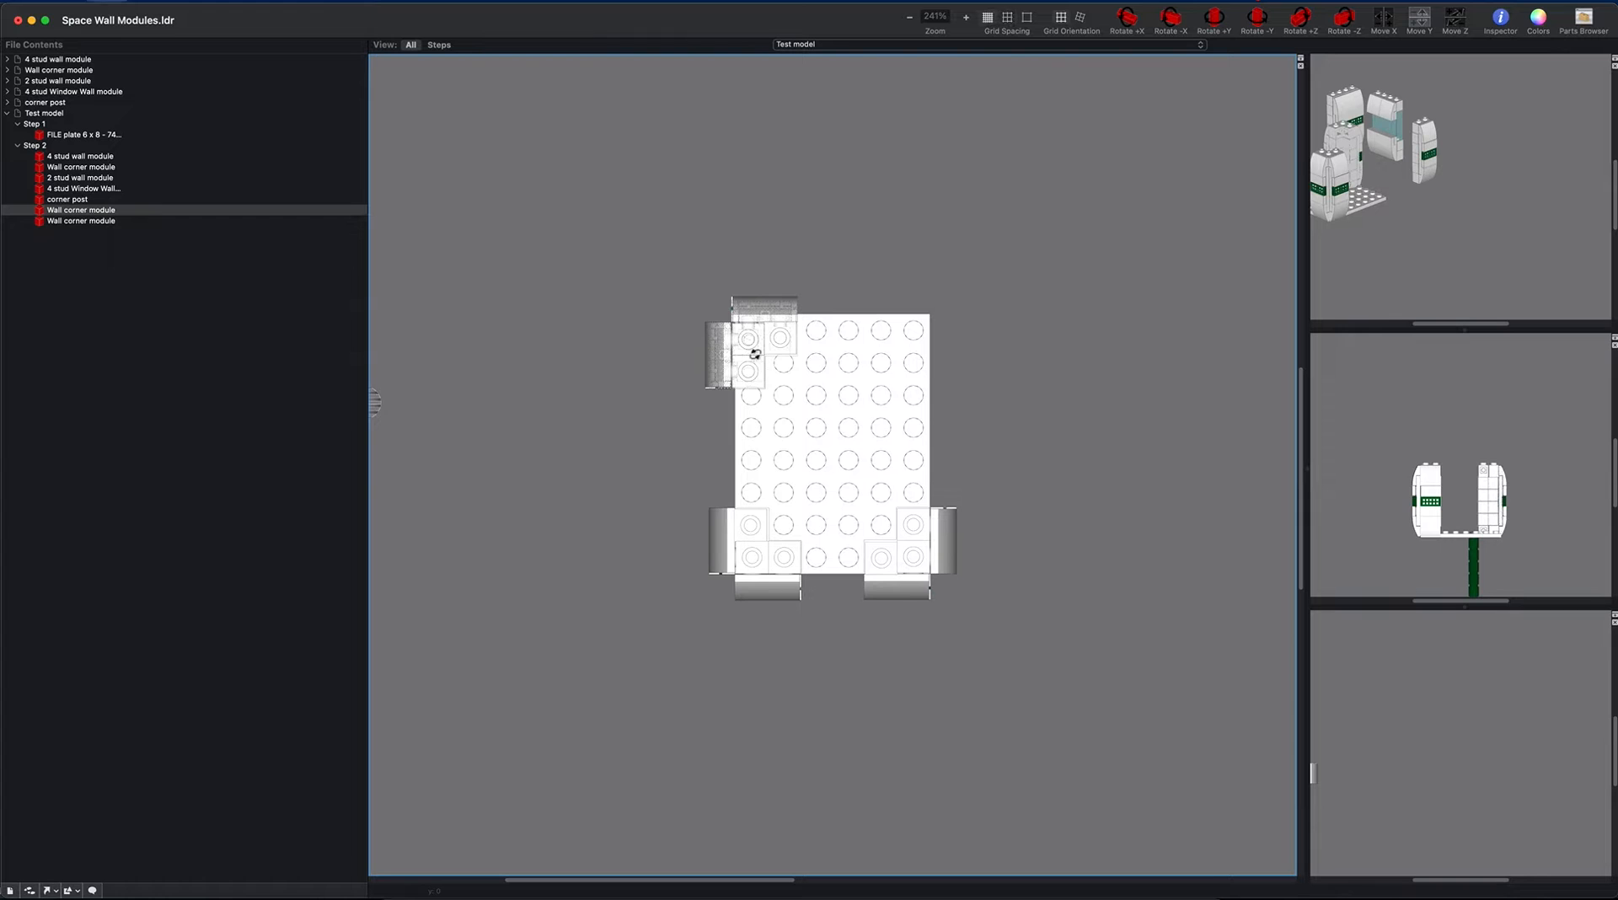
drag(752, 356, 756, 362)
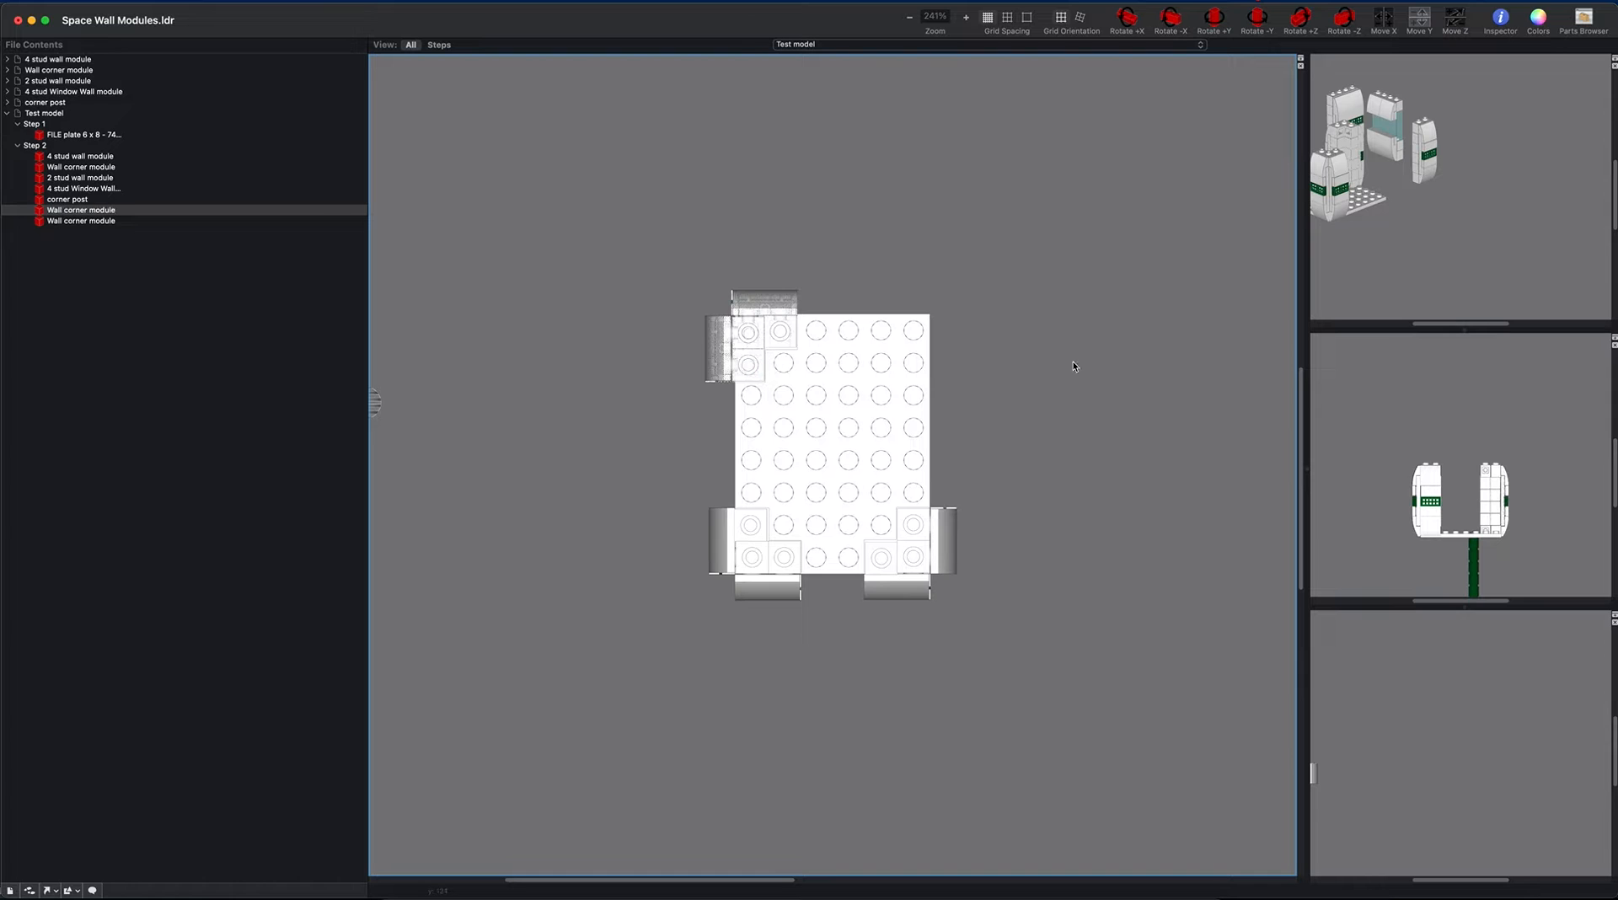
click(1004, 291)
Step: Duplicate the upper-left Wall corner module and place the copy, turned to face outward, on the plate's upper-right corner
scroll(885, 398, down, 5)
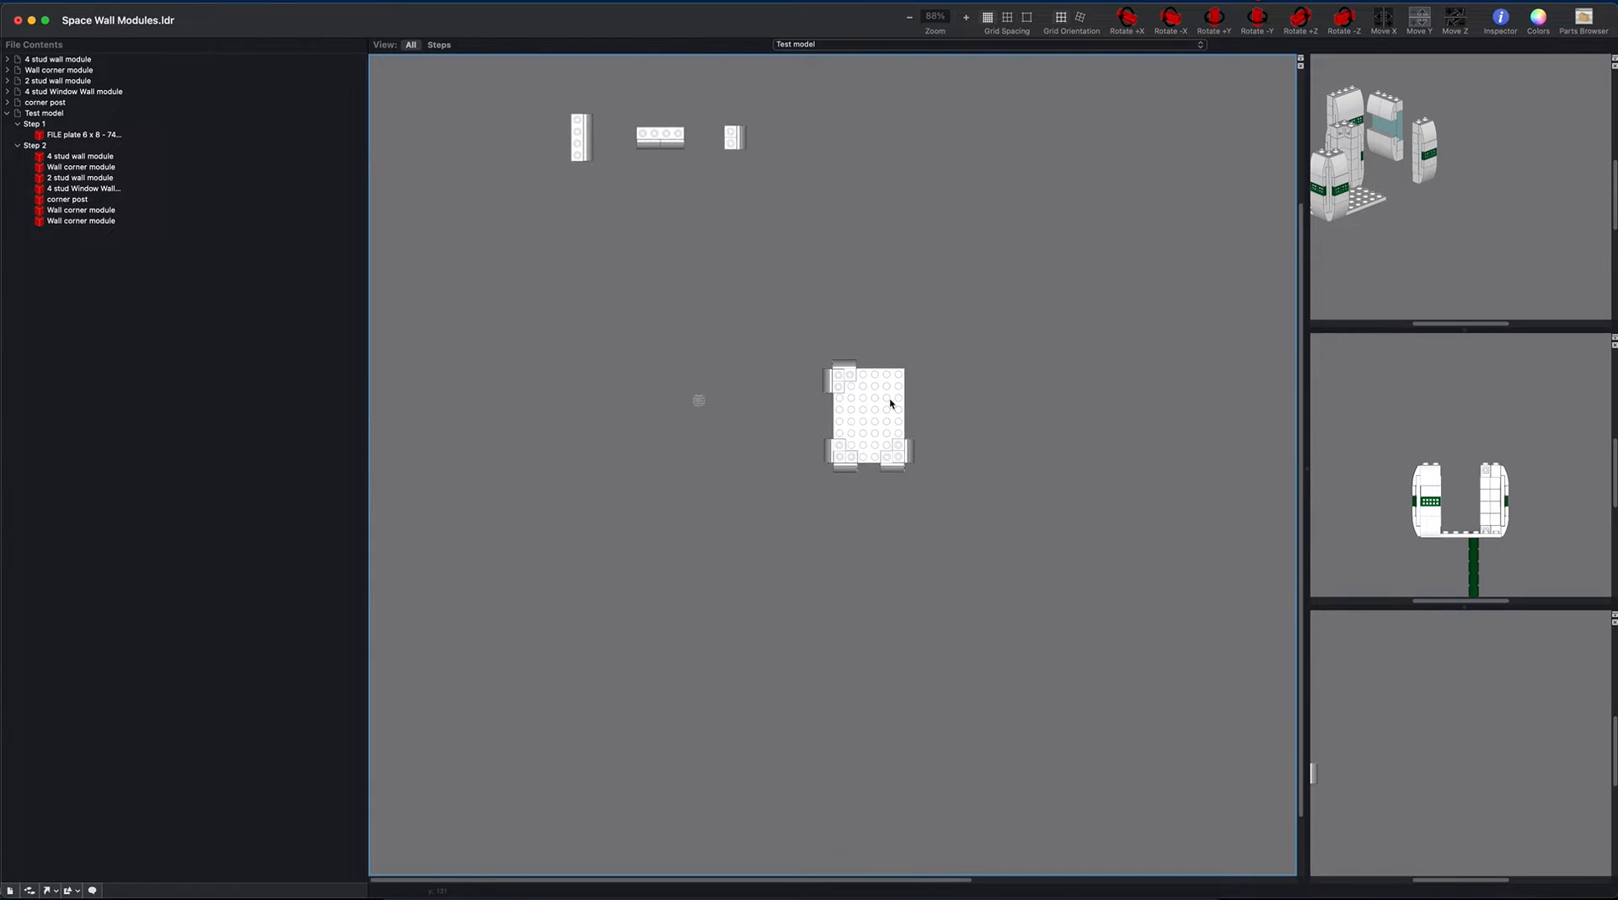
click(838, 383)
alt+drag(839, 383, 893, 376)
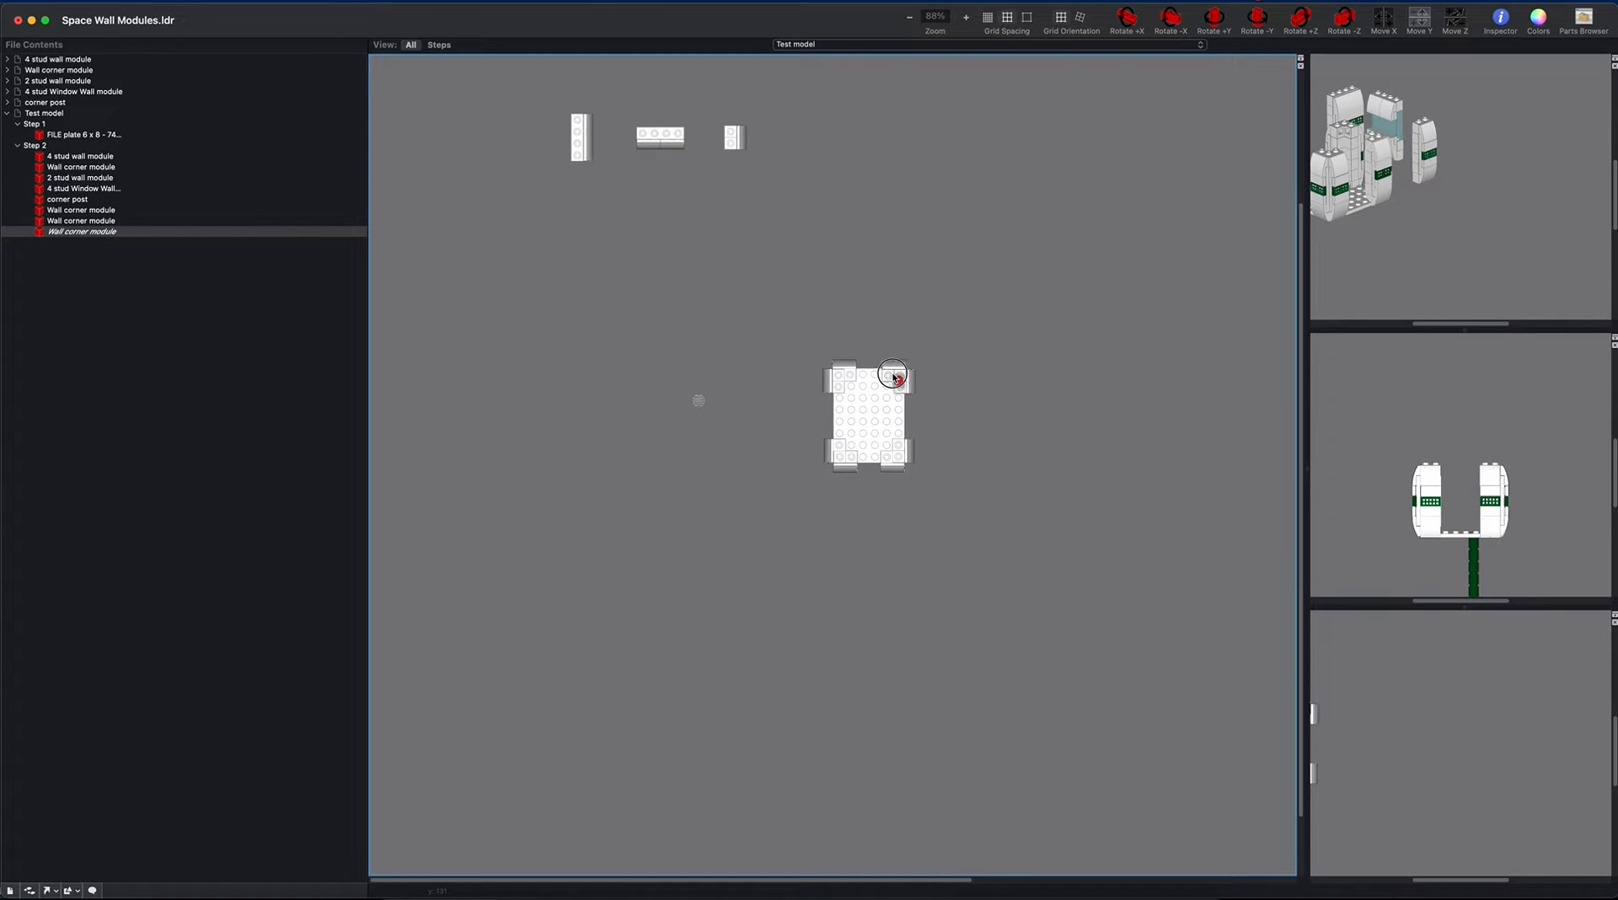
click(850, 306)
Step: Duplicate the 2 stud wall module and rotate the copy about the Y axis until it faces outward from the plate's lower edge
click(738, 135)
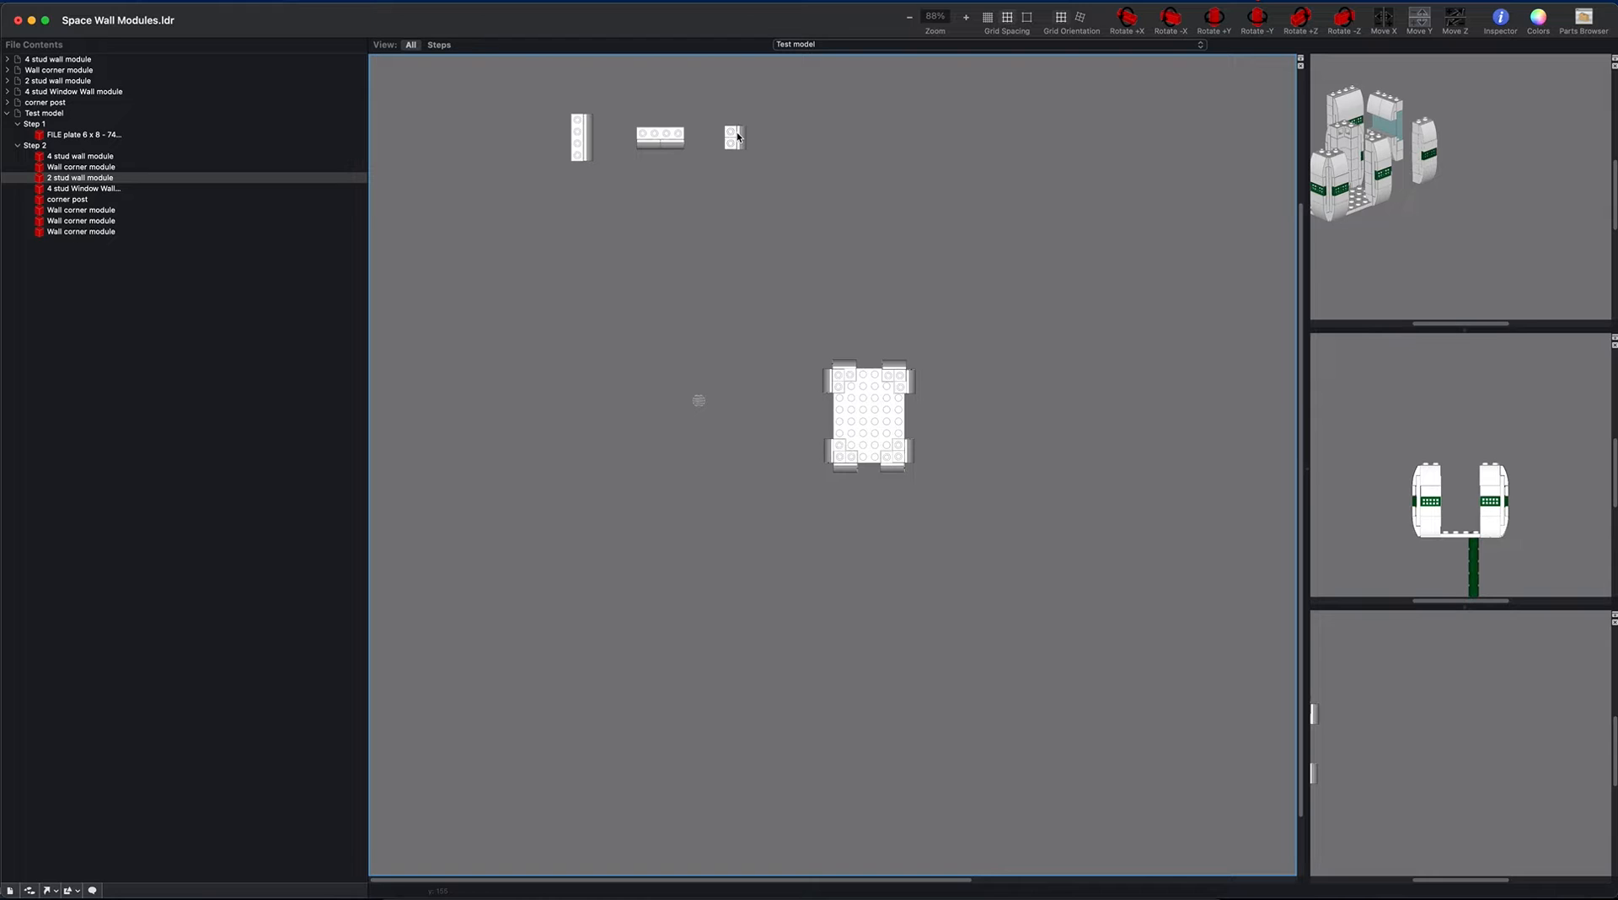
alt+drag(737, 135, 894, 327)
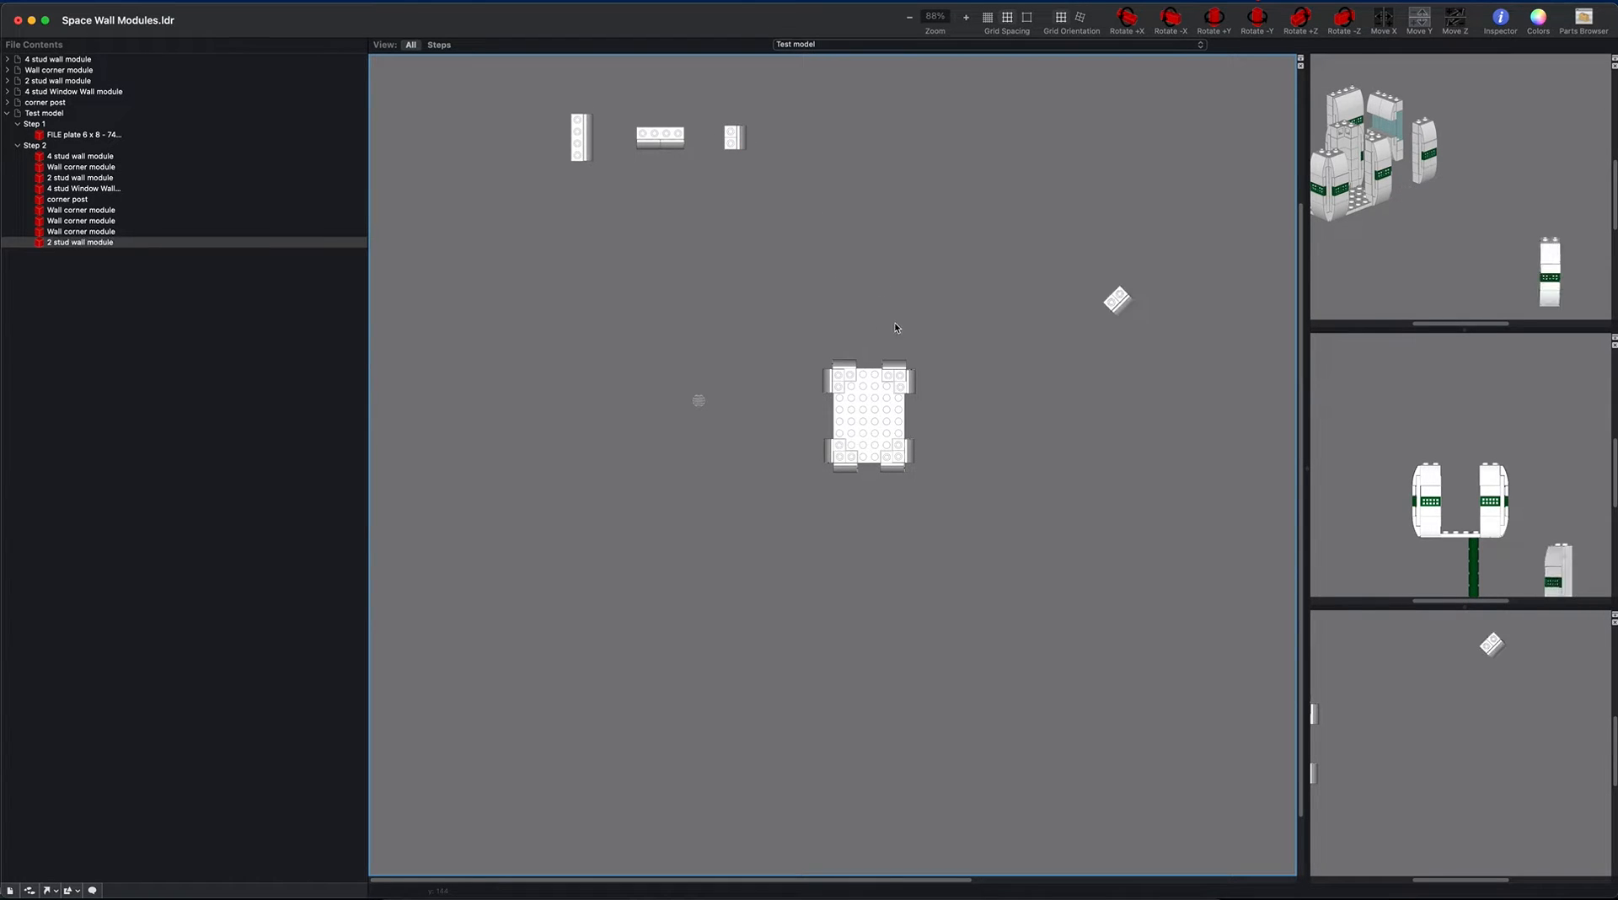
key(y)
drag(1285, 461, 886, 548)
key(y)
key(y)
key(y)
key(y)
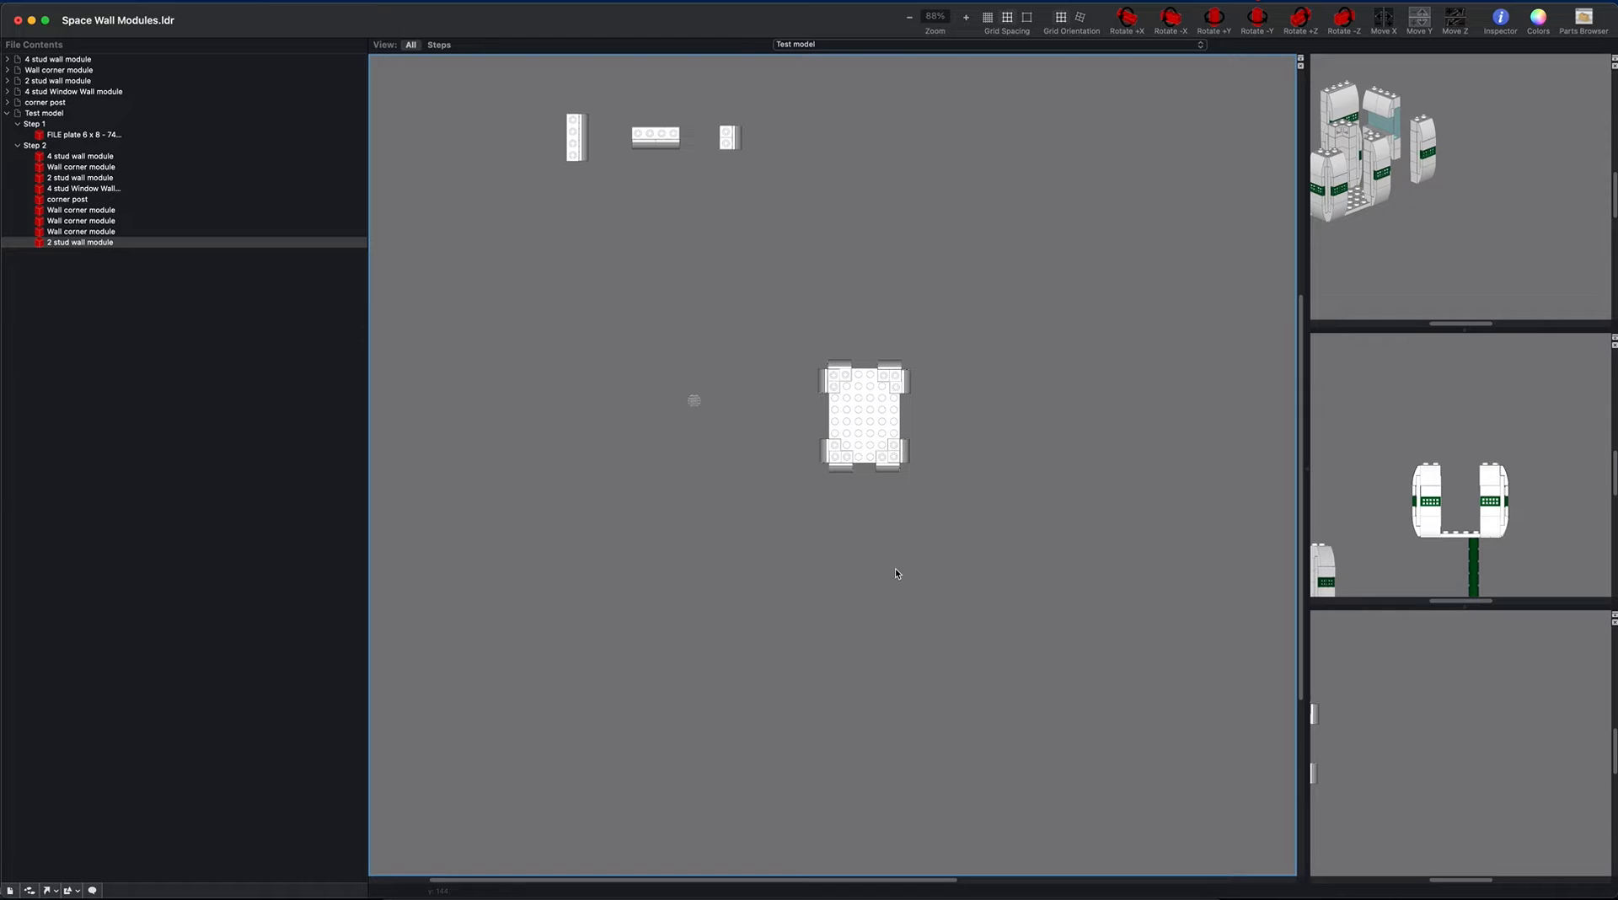
key(y)
key(y)
key(y)
key(y)
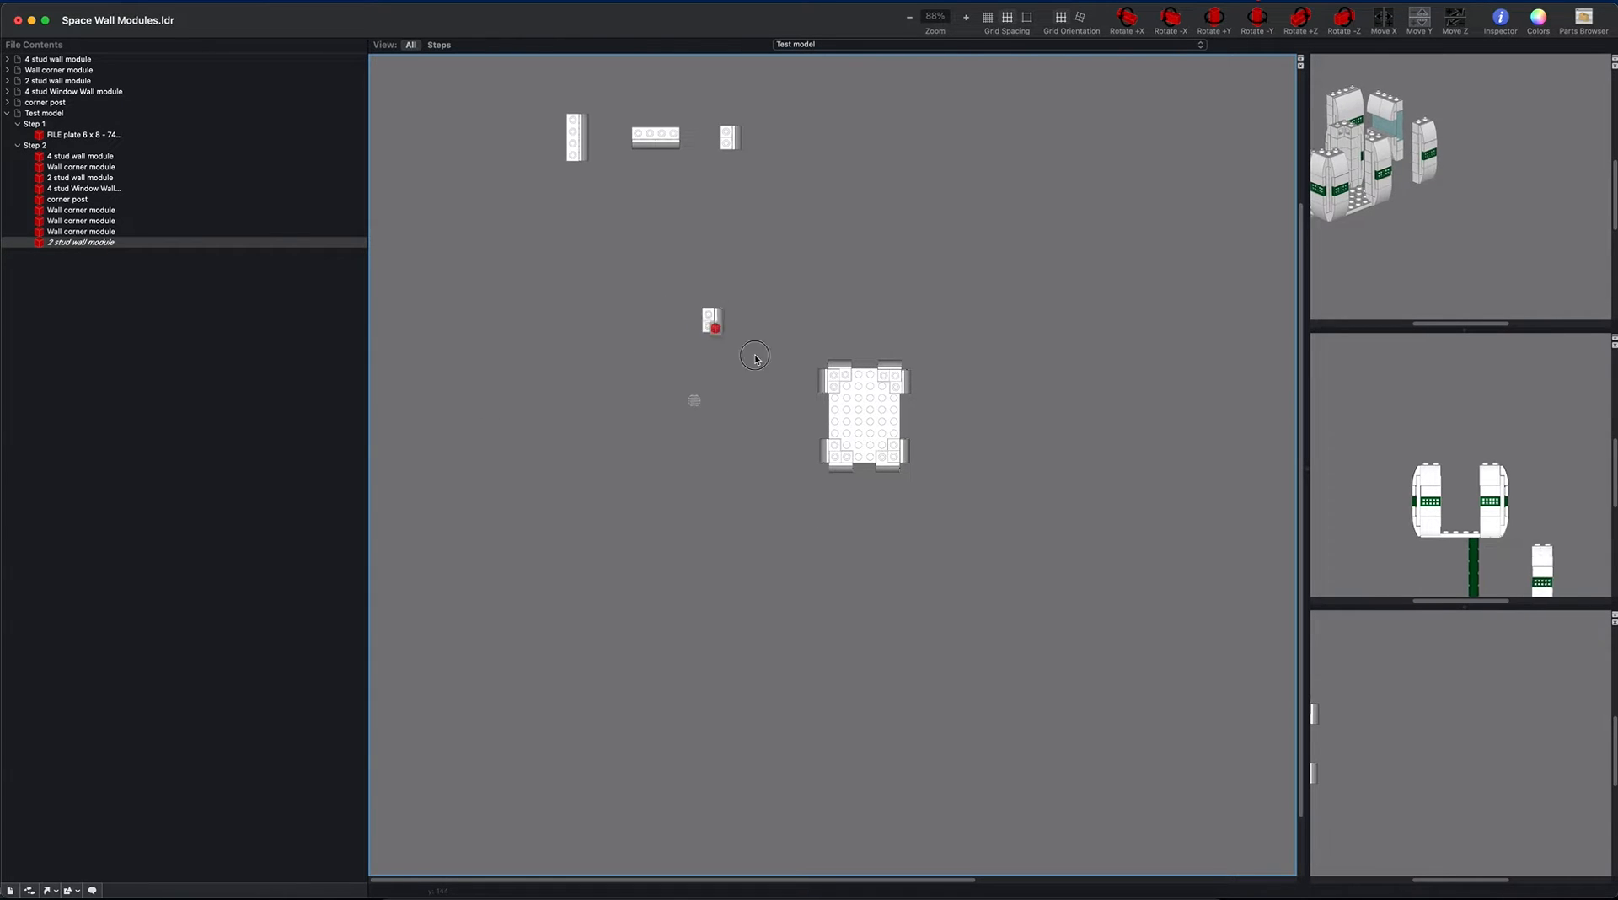
drag(1098, 513, 834, 535)
key(y)
Step: Move the 2 stud wall module between the two lower corner modules and raise it level with them in the side view
drag(1003, 691, 869, 465)
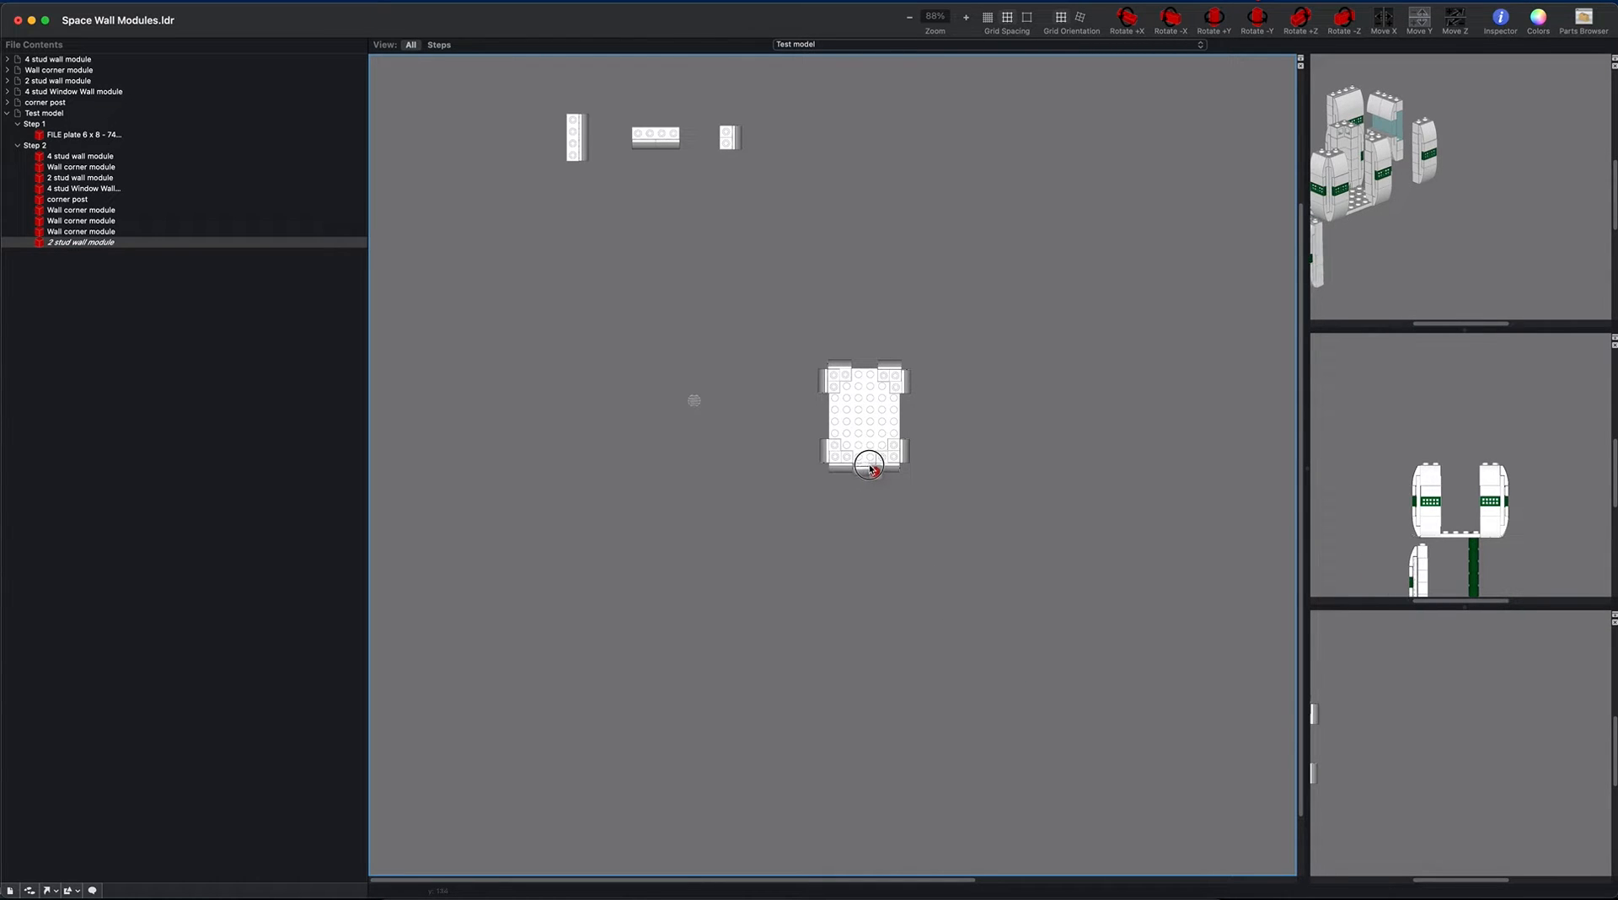
drag(1429, 577, 1428, 499)
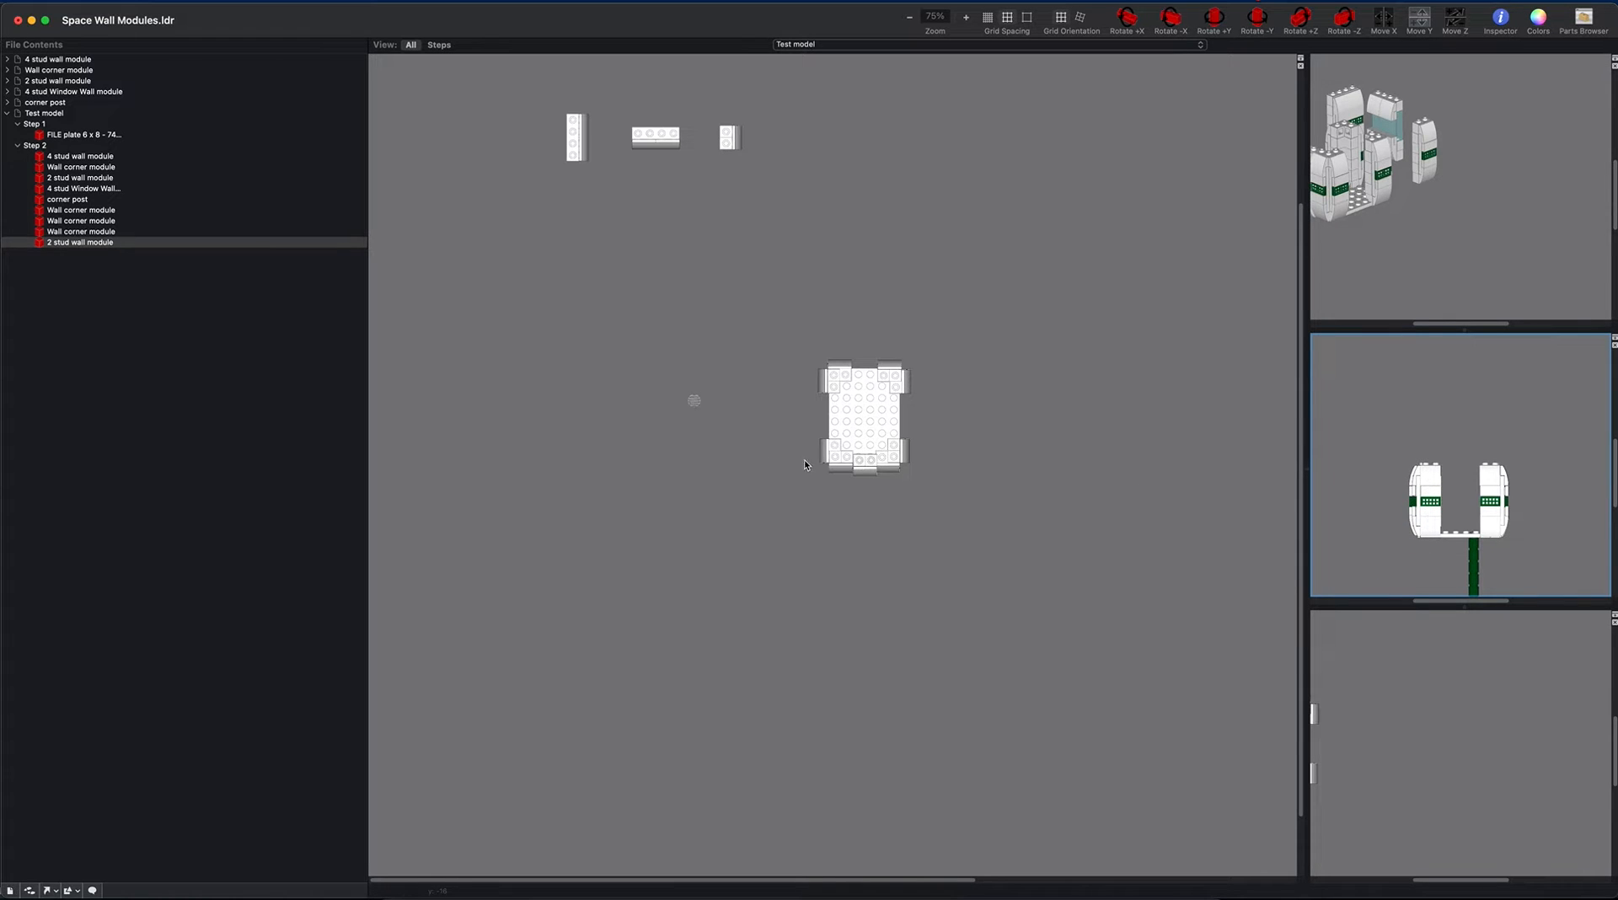
click(858, 461)
Step: Nudge the 2 stud wall module flush with the adjoining corner modules and check the fit in the 3D view
key(super+1)
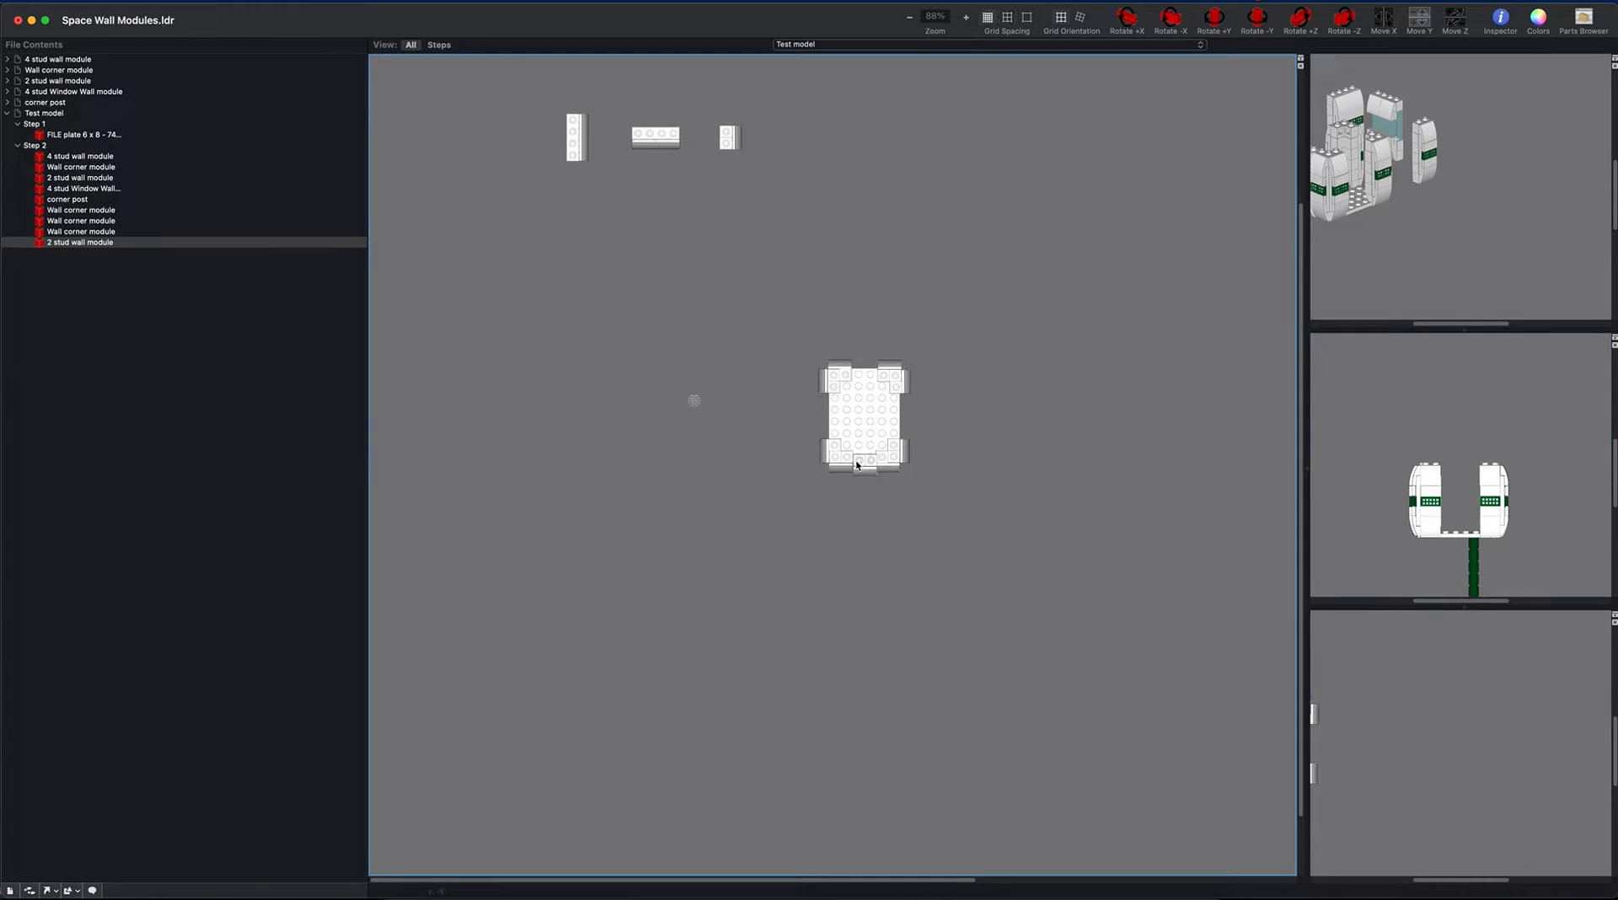
key(Up)
key(Up)
key(Up)
key(Up)
key(Up)
key(0)
scroll(1104, 368, up, 3)
scroll(1104, 367, up, 5)
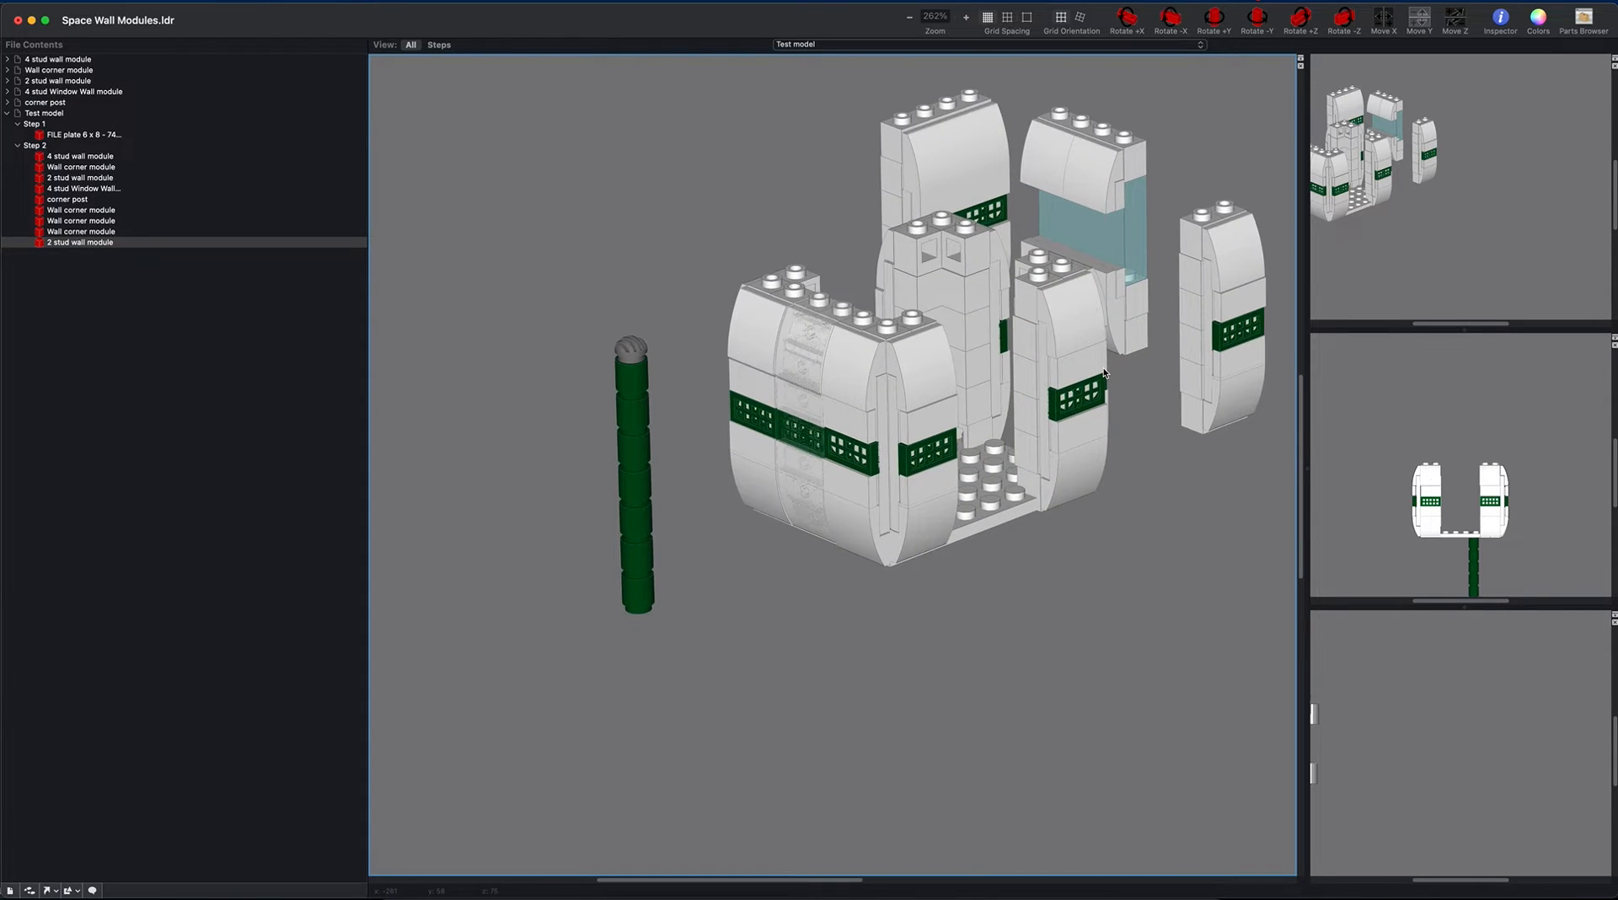
click(857, 643)
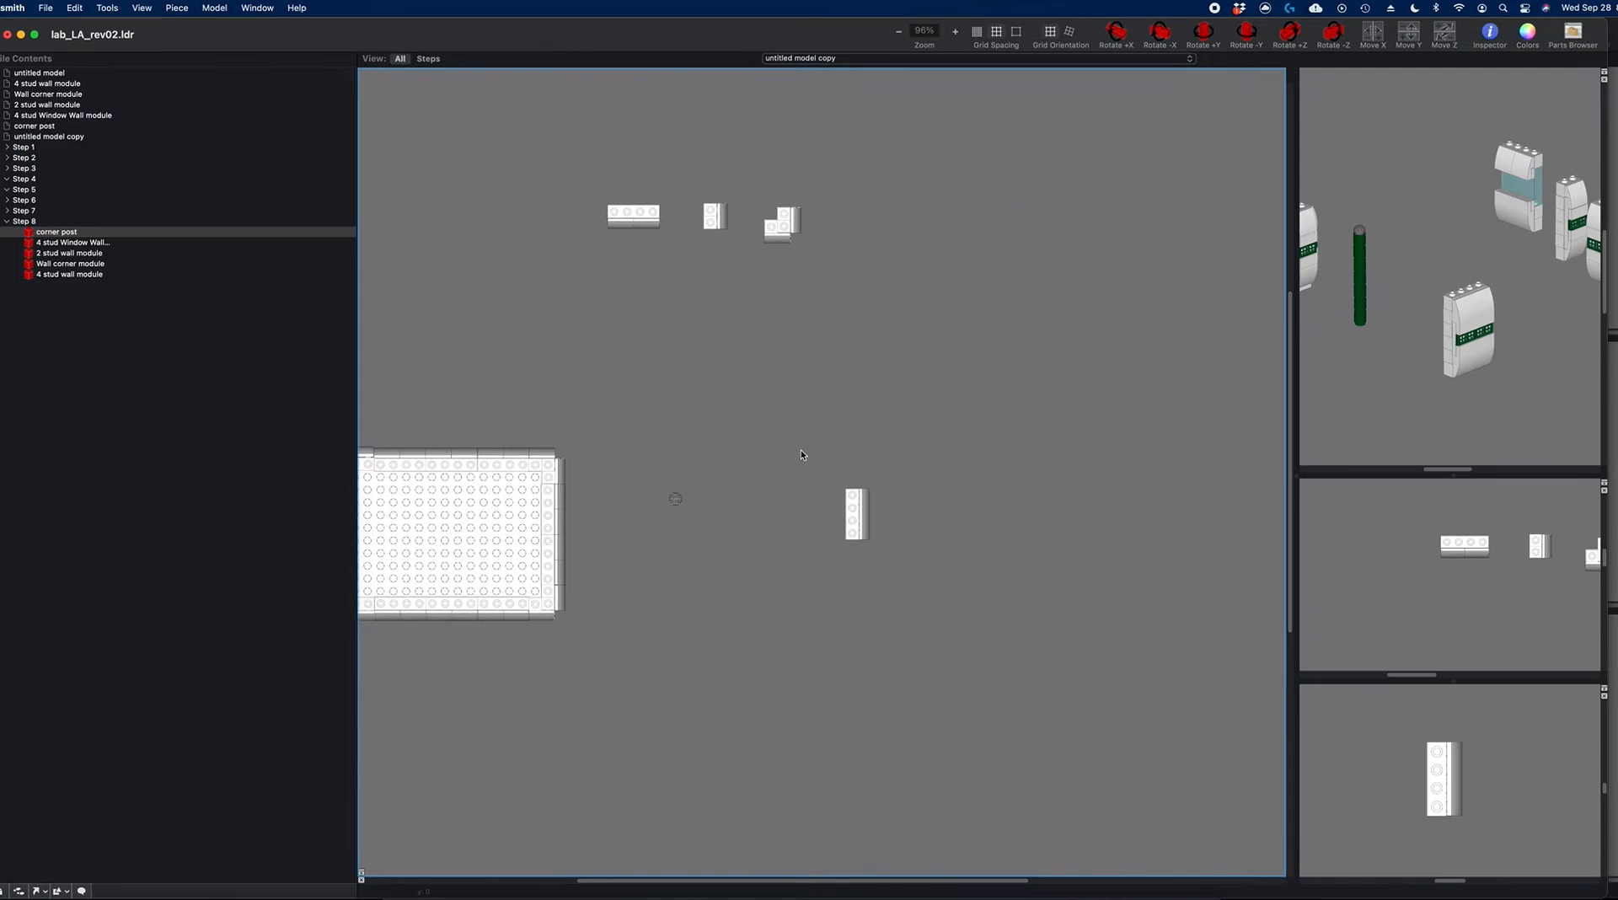
Step: In lab_LA_rev02.ldr, try rotating the 4 stud wall module about the Y axis
drag(801, 450, 938, 605)
key(y)
key(y)
key(y)
key(y)
key(y)
key(y)
key(y)
key(y)
key(y)
key(y)
key(y)
key(y)
key(y)
key(y)
key(y)
key(y)
key(y)
key(y)
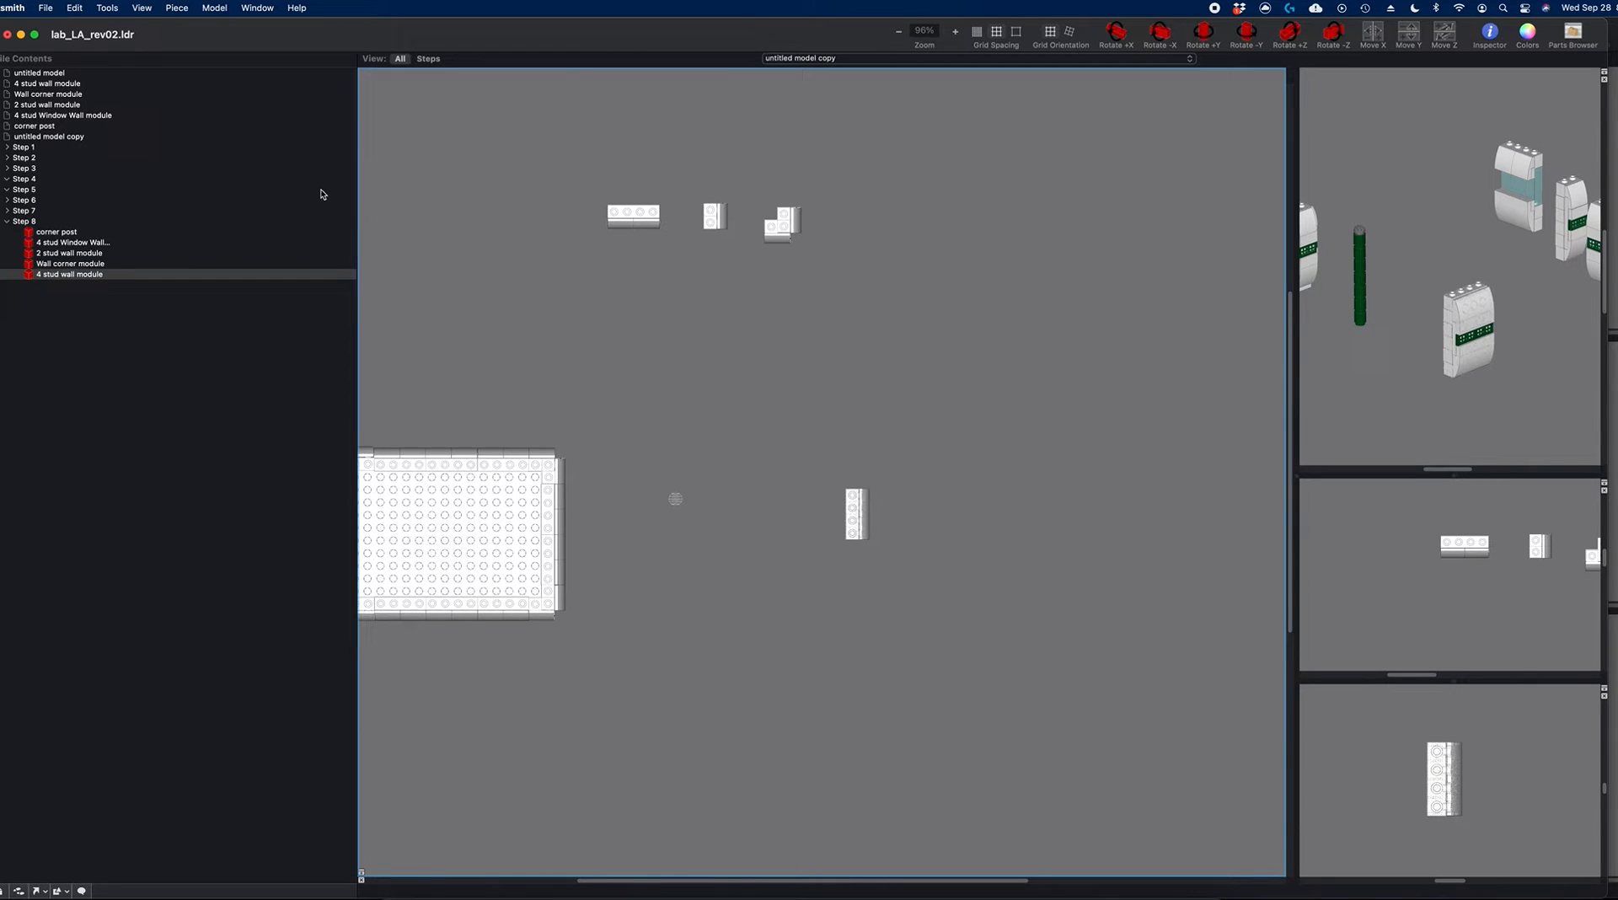
Step: Examine where the wall, corner and window wall submodels sit in their own models, ending back at Step 8 of the model copy
click(67, 94)
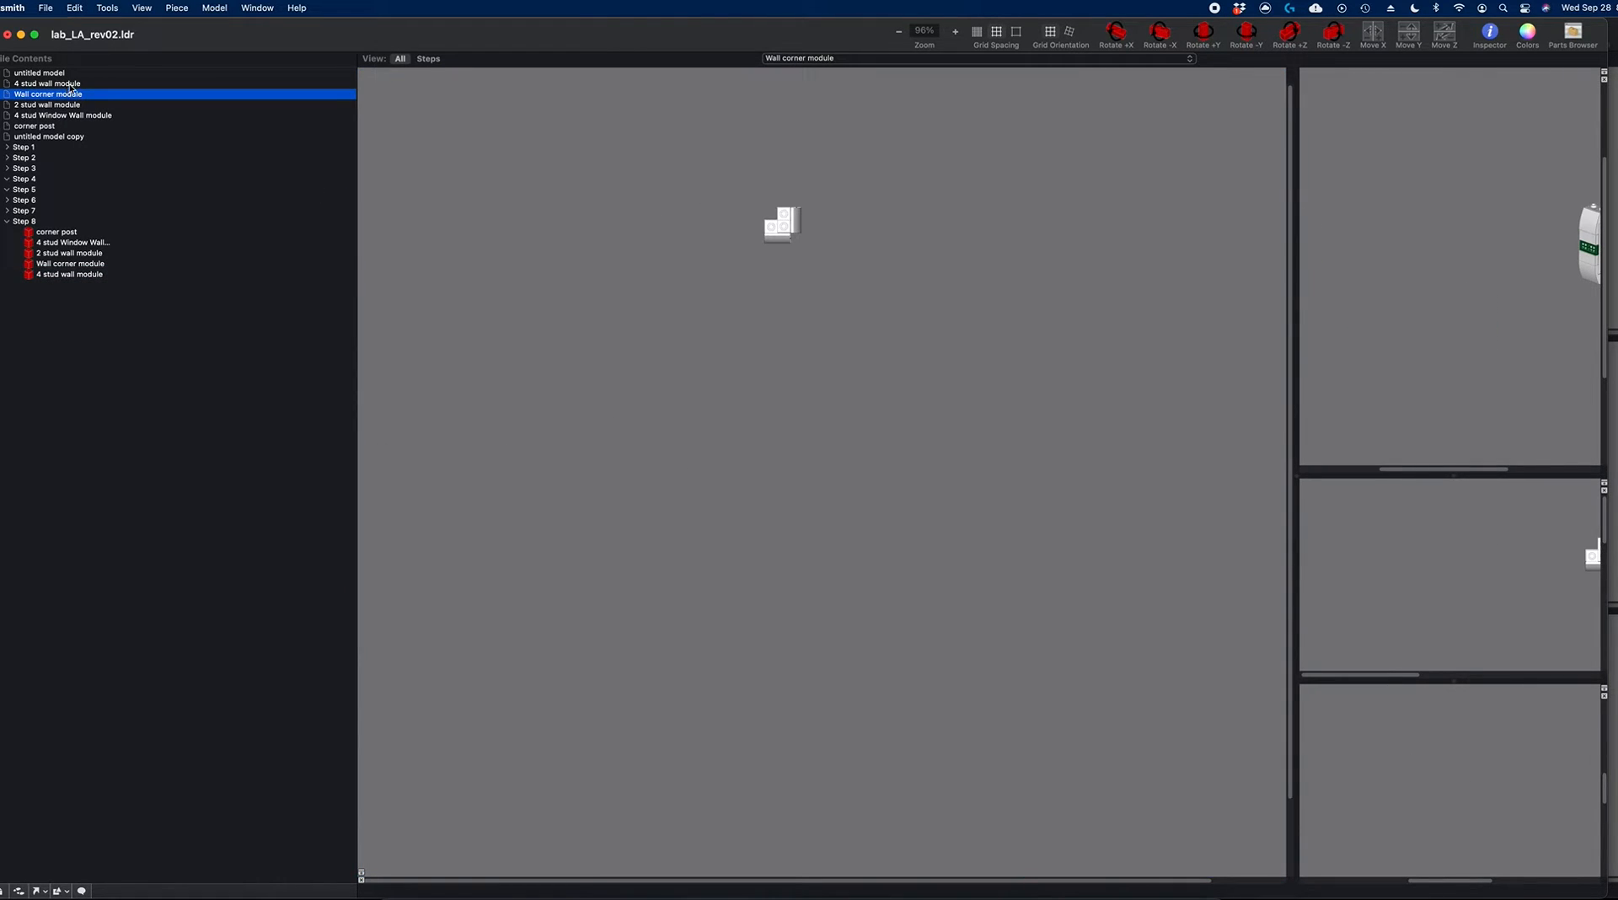
click(67, 85)
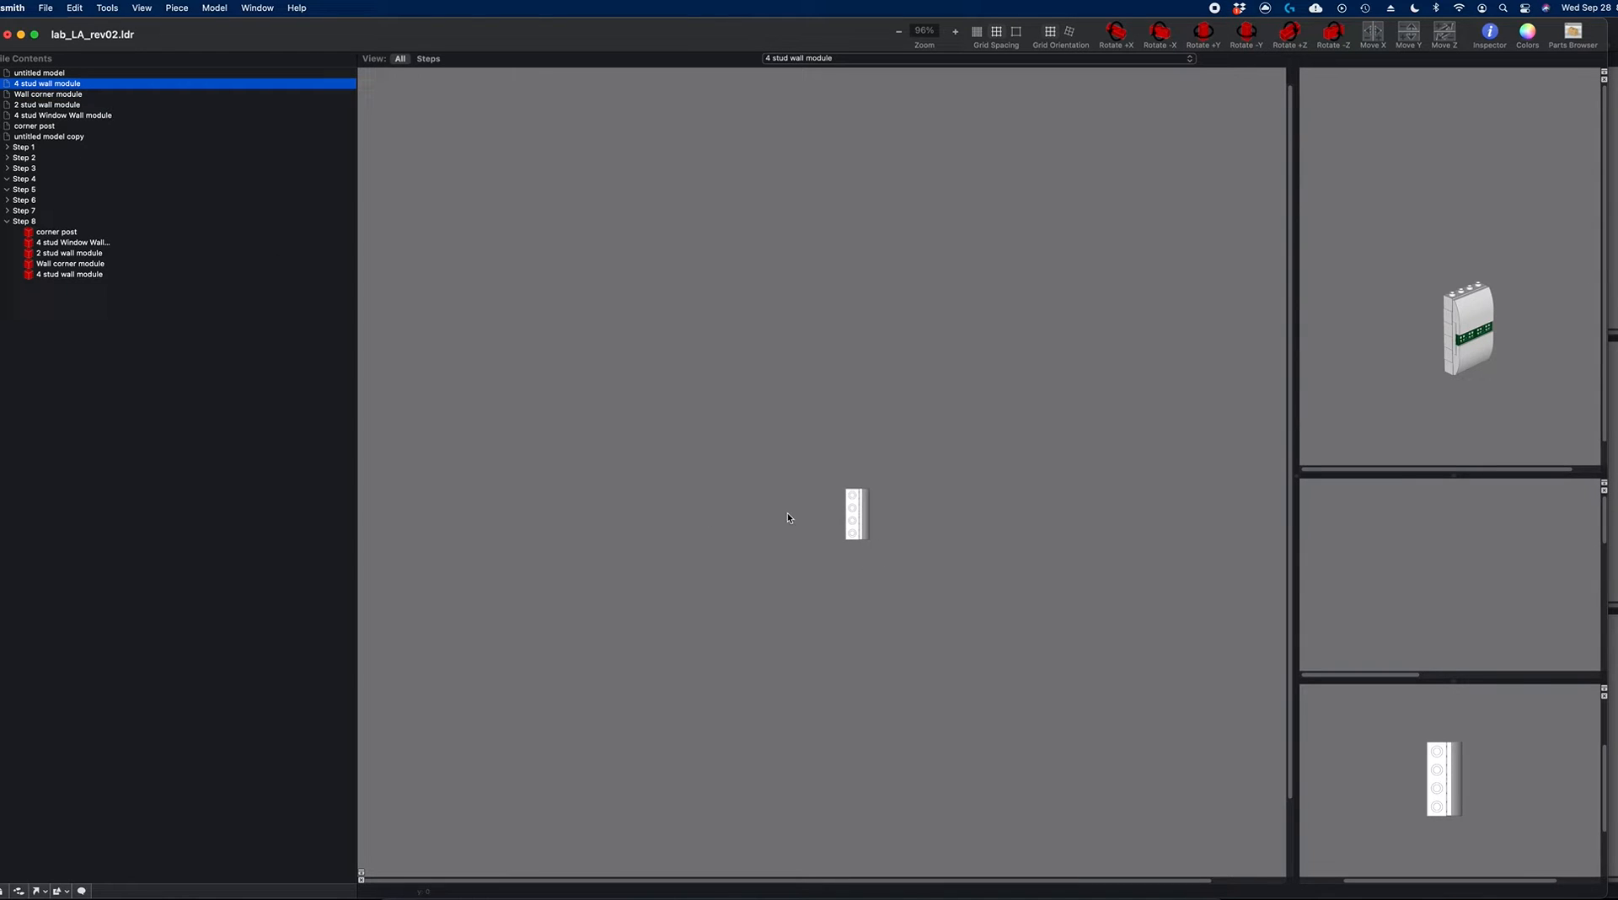
click(74, 105)
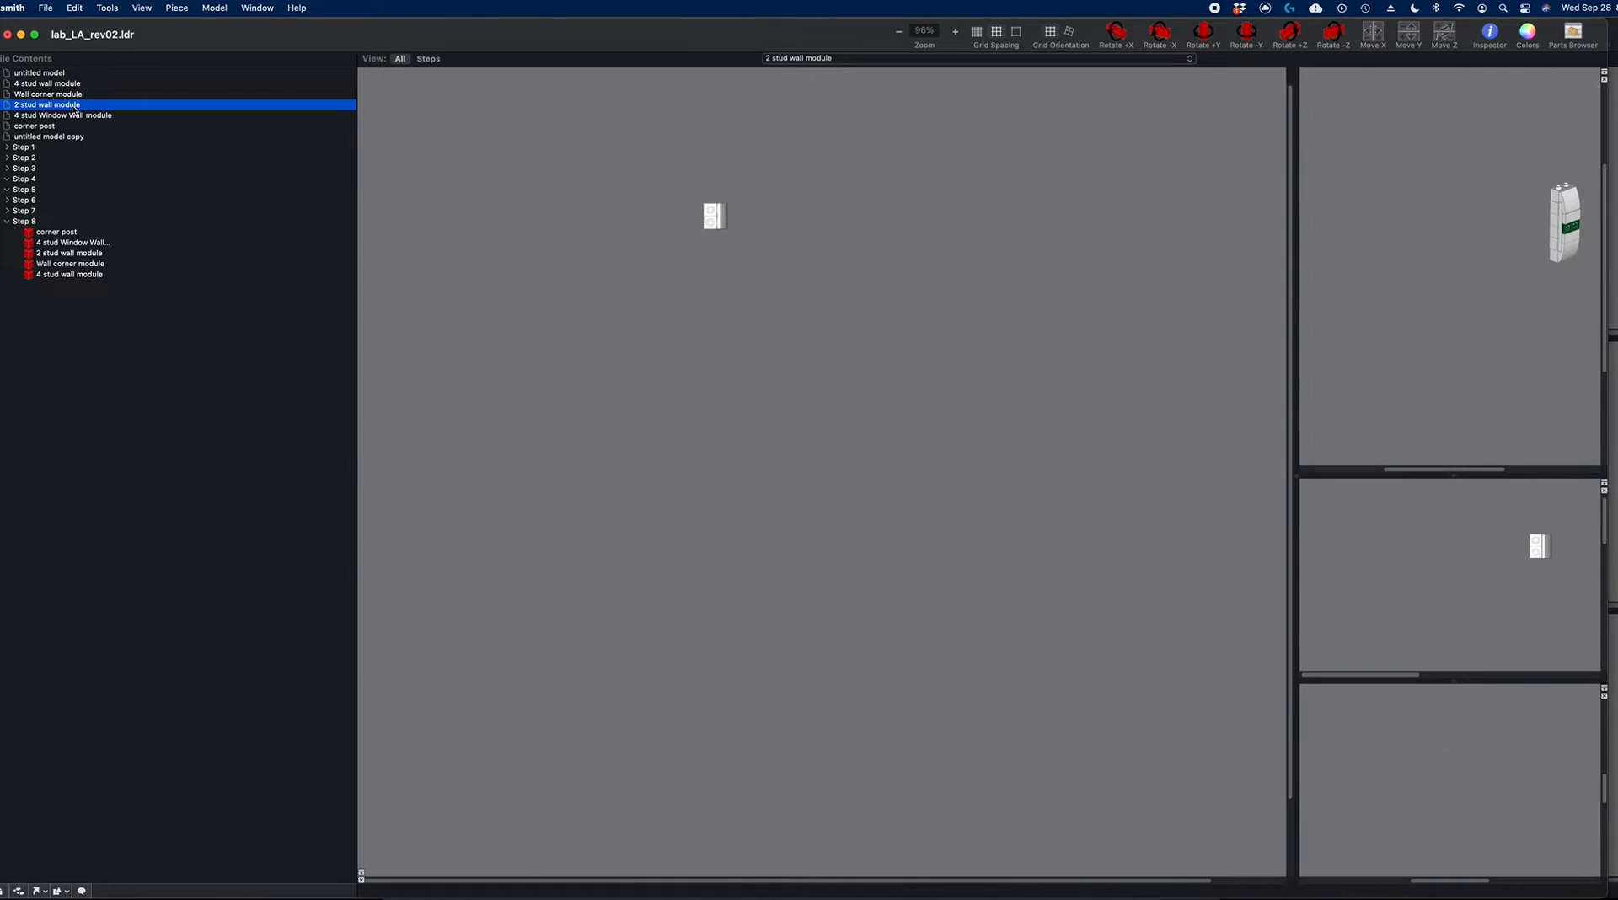
click(74, 115)
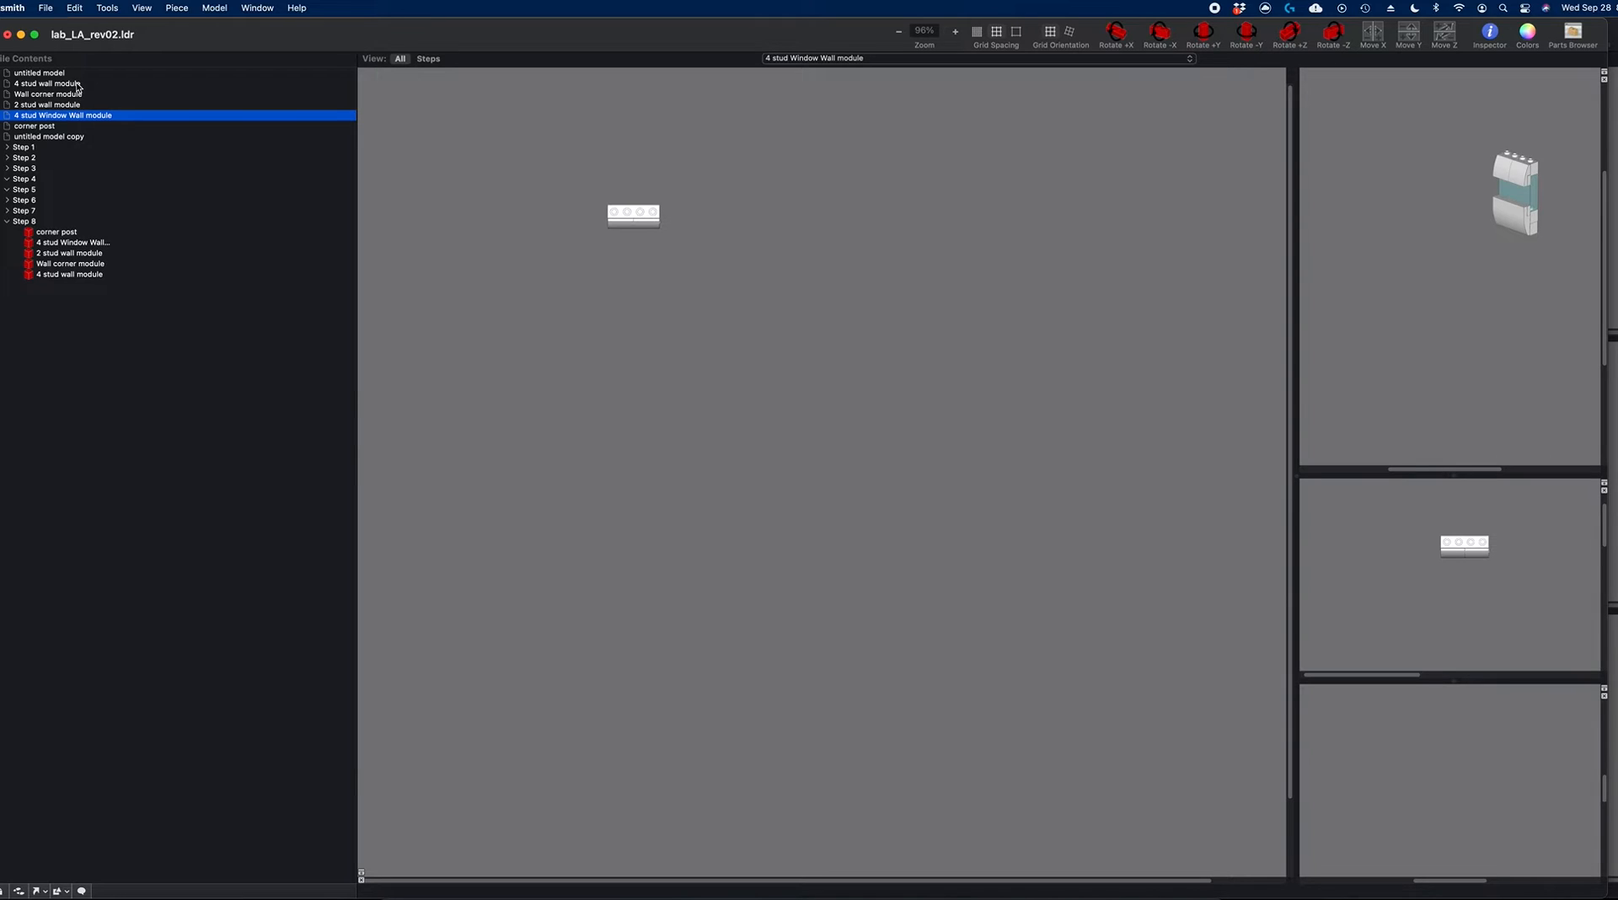
click(77, 85)
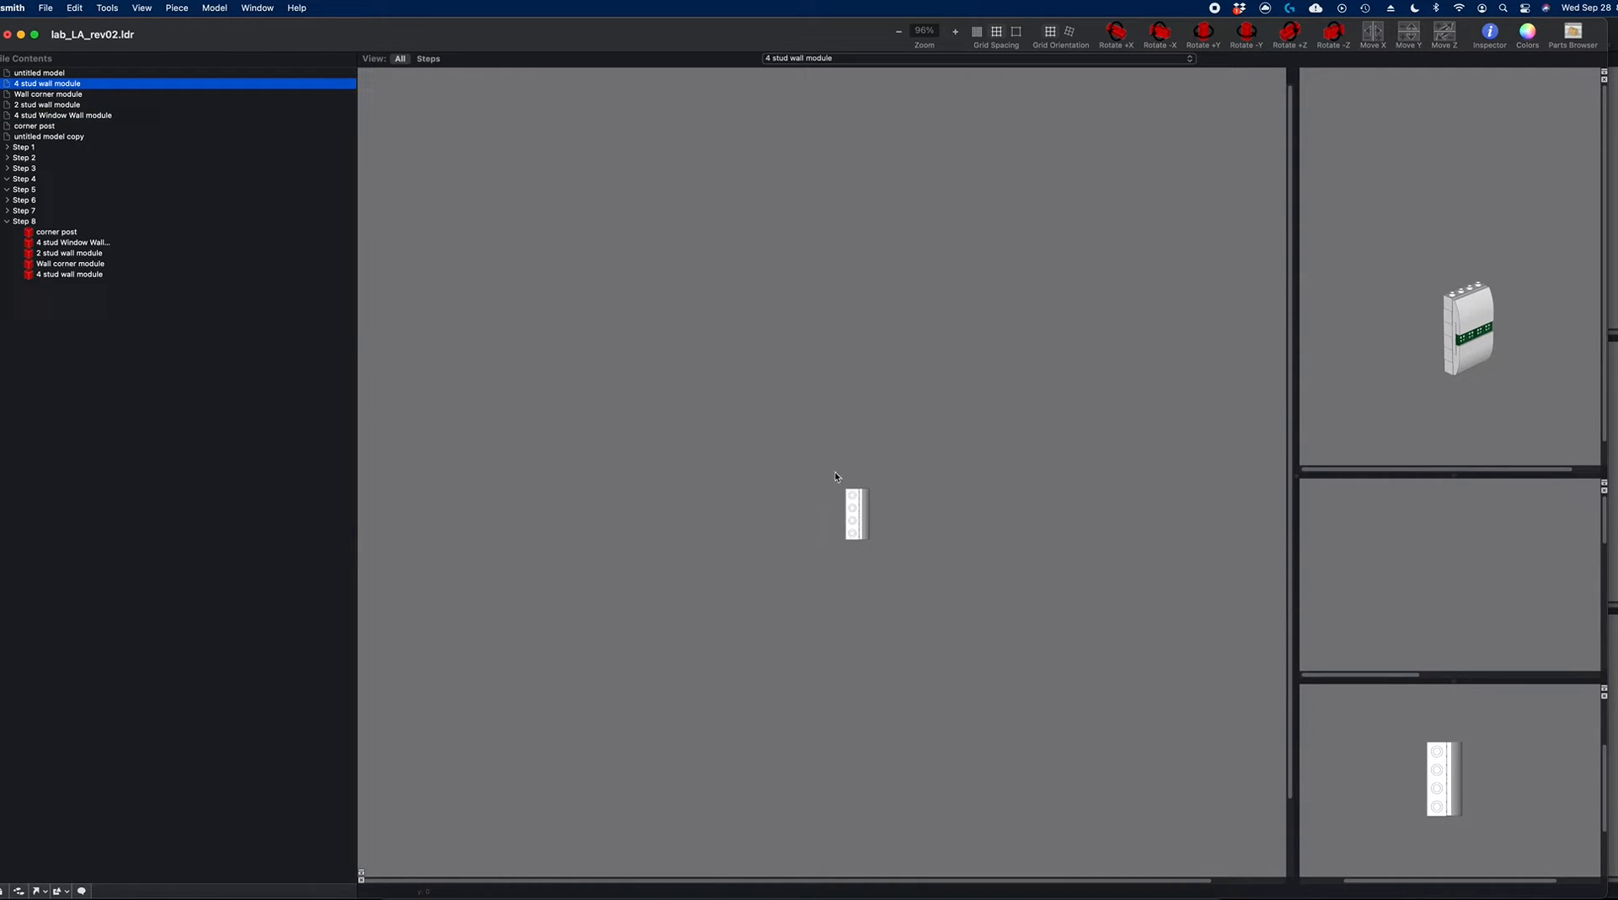
click(54, 222)
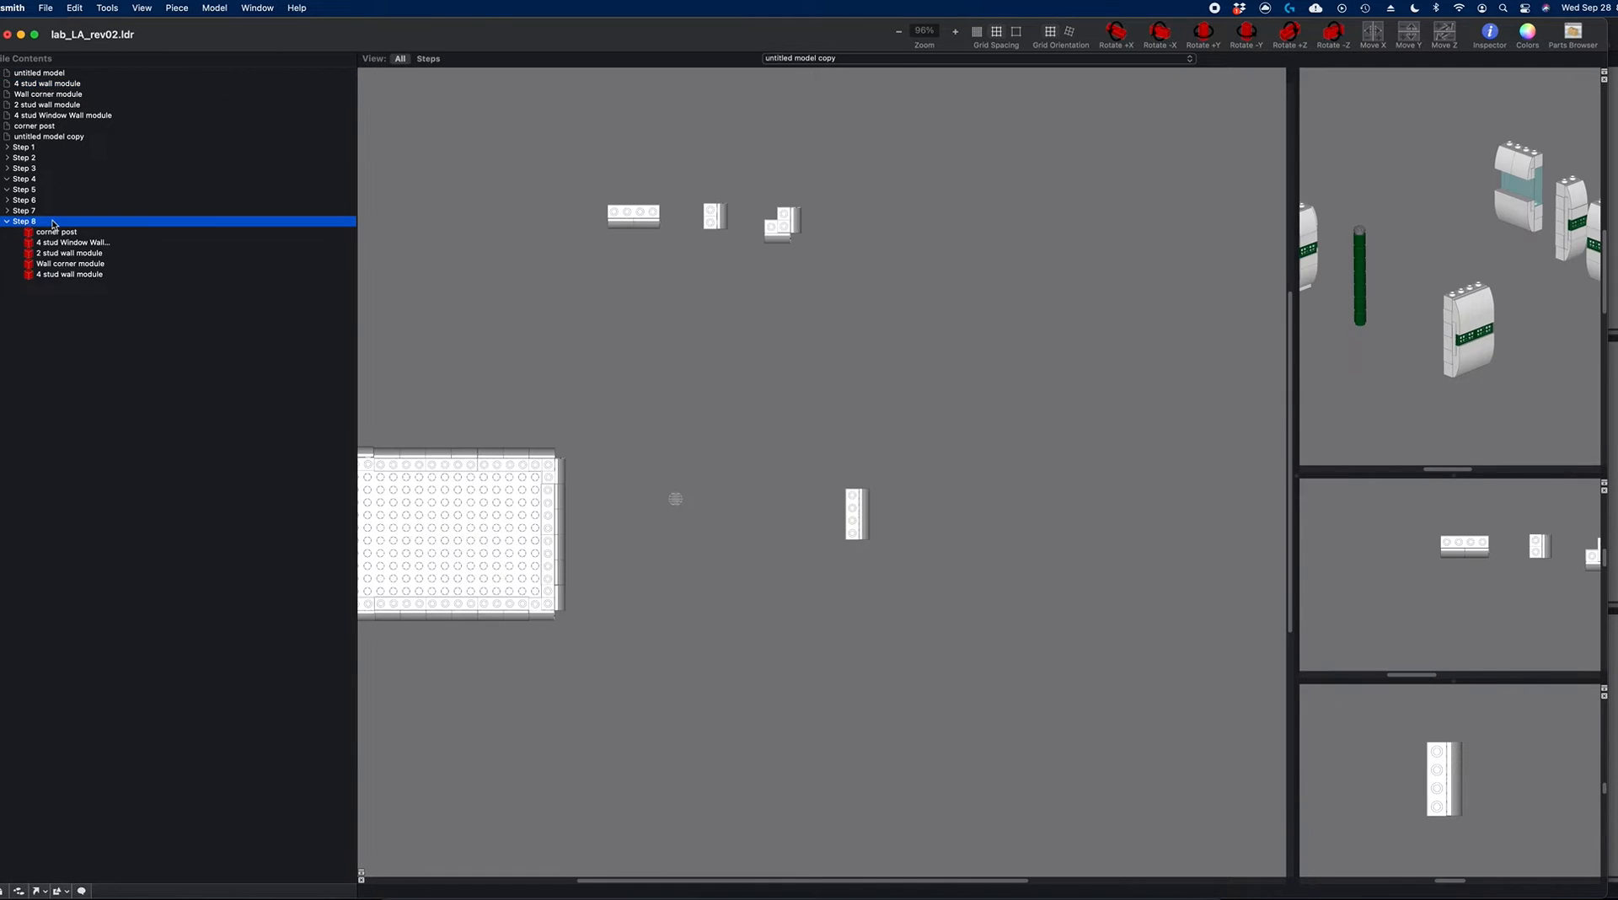
Step: Try rotating the Wall corner module about the Y axis in the model copy
click(789, 235)
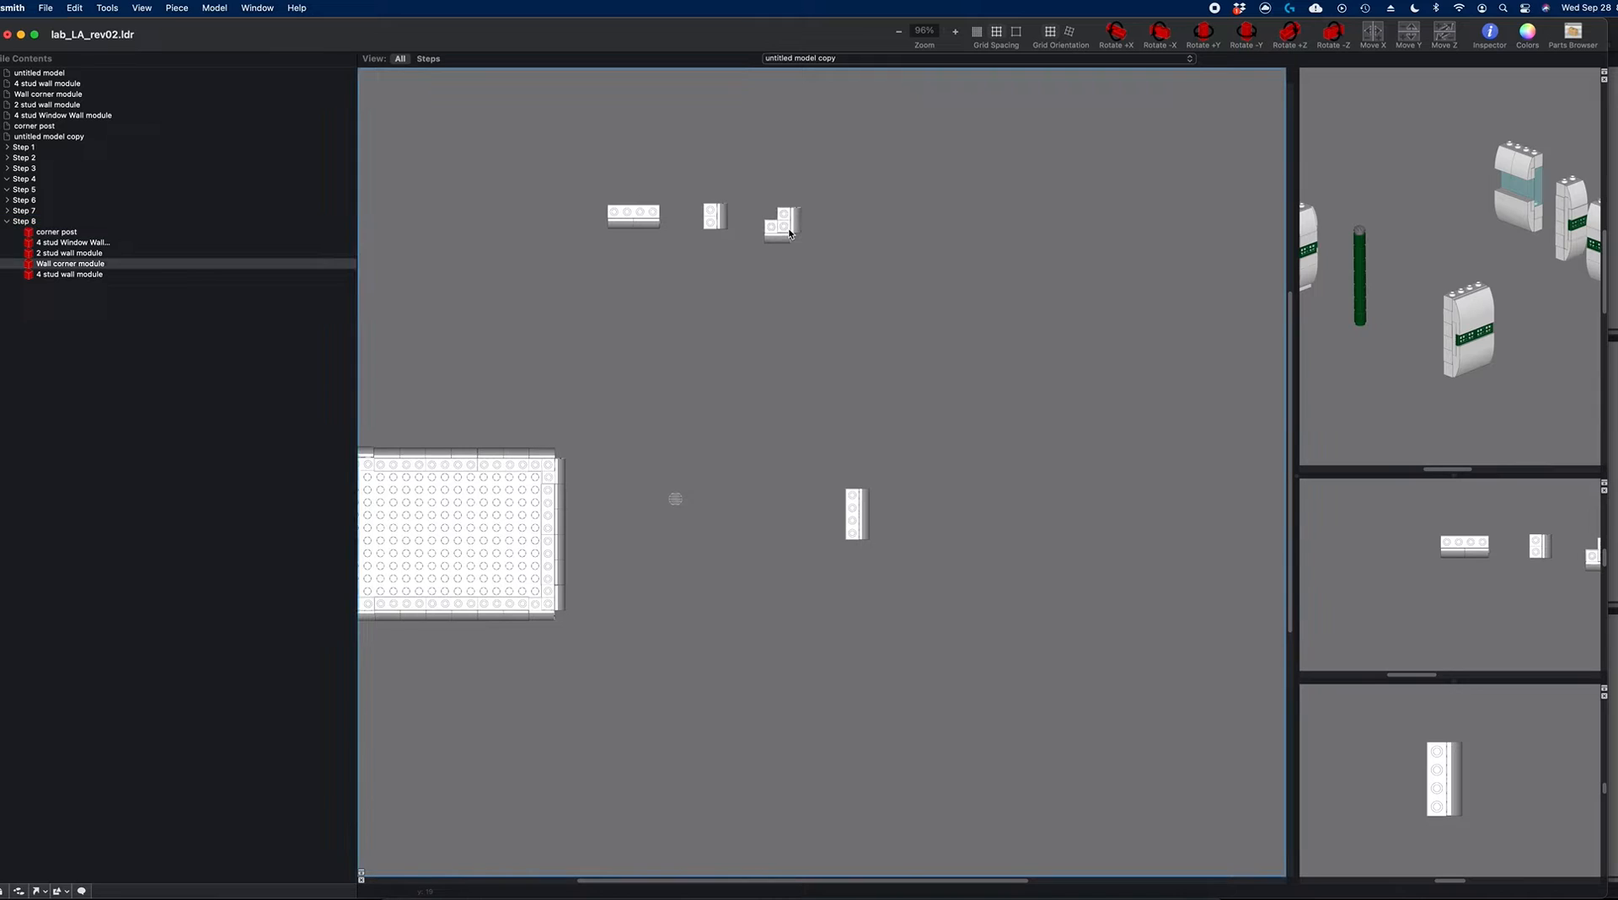
key(super+Right)
key(super+Right)
key(super+Right)
key(super+Right)
key(super+Right)
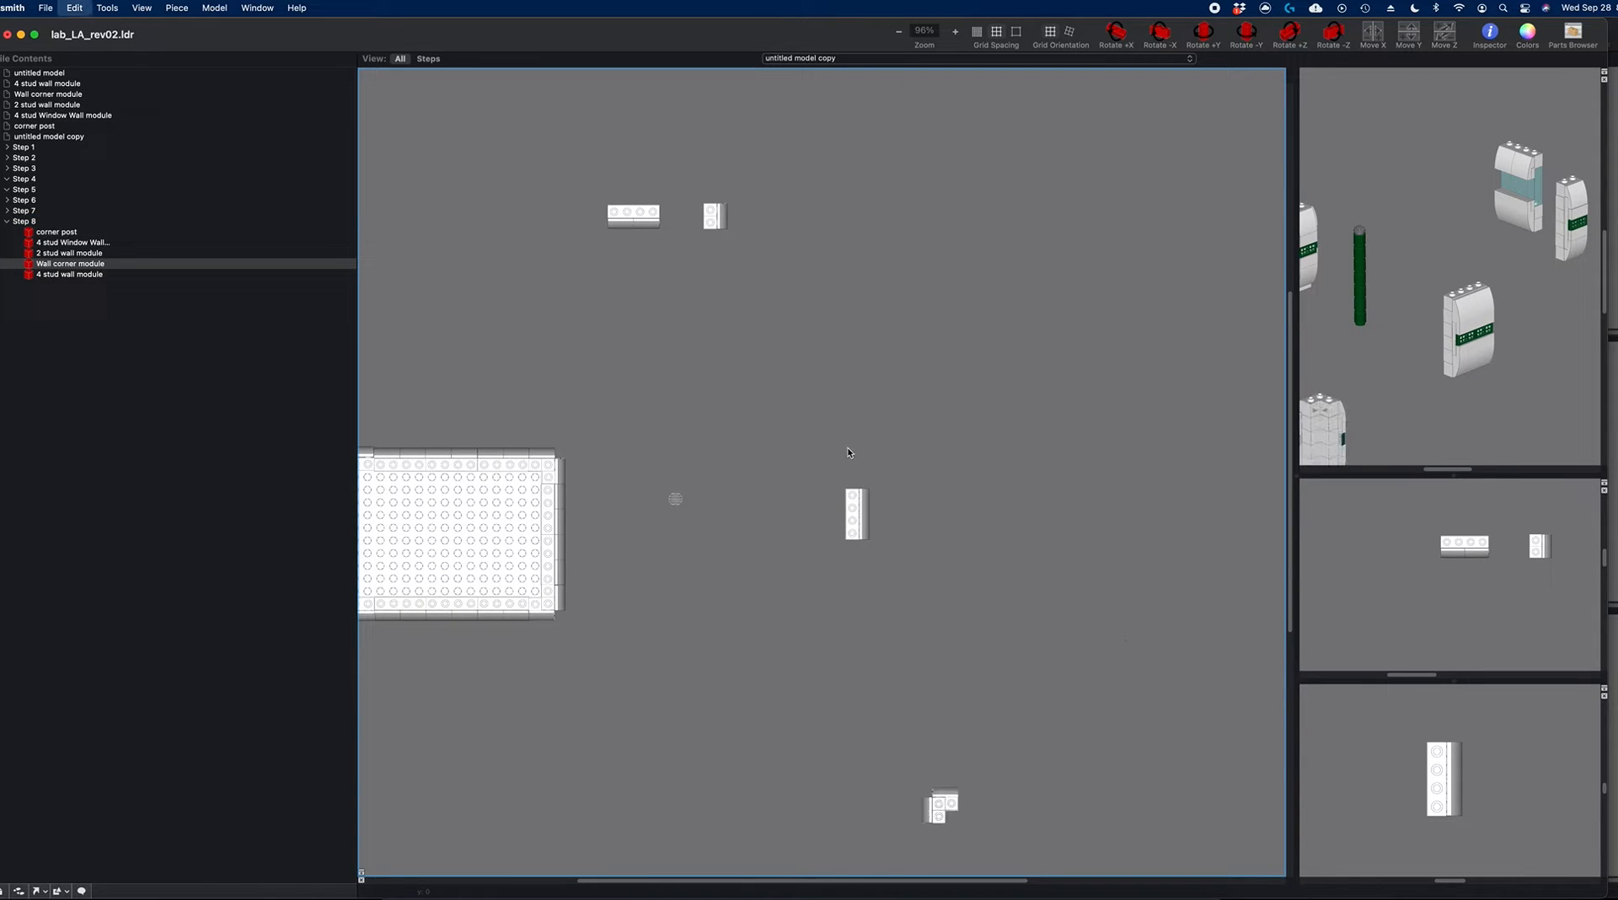
key(super+Right)
key(super+Right)
key(super+Right)
key(super+Right)
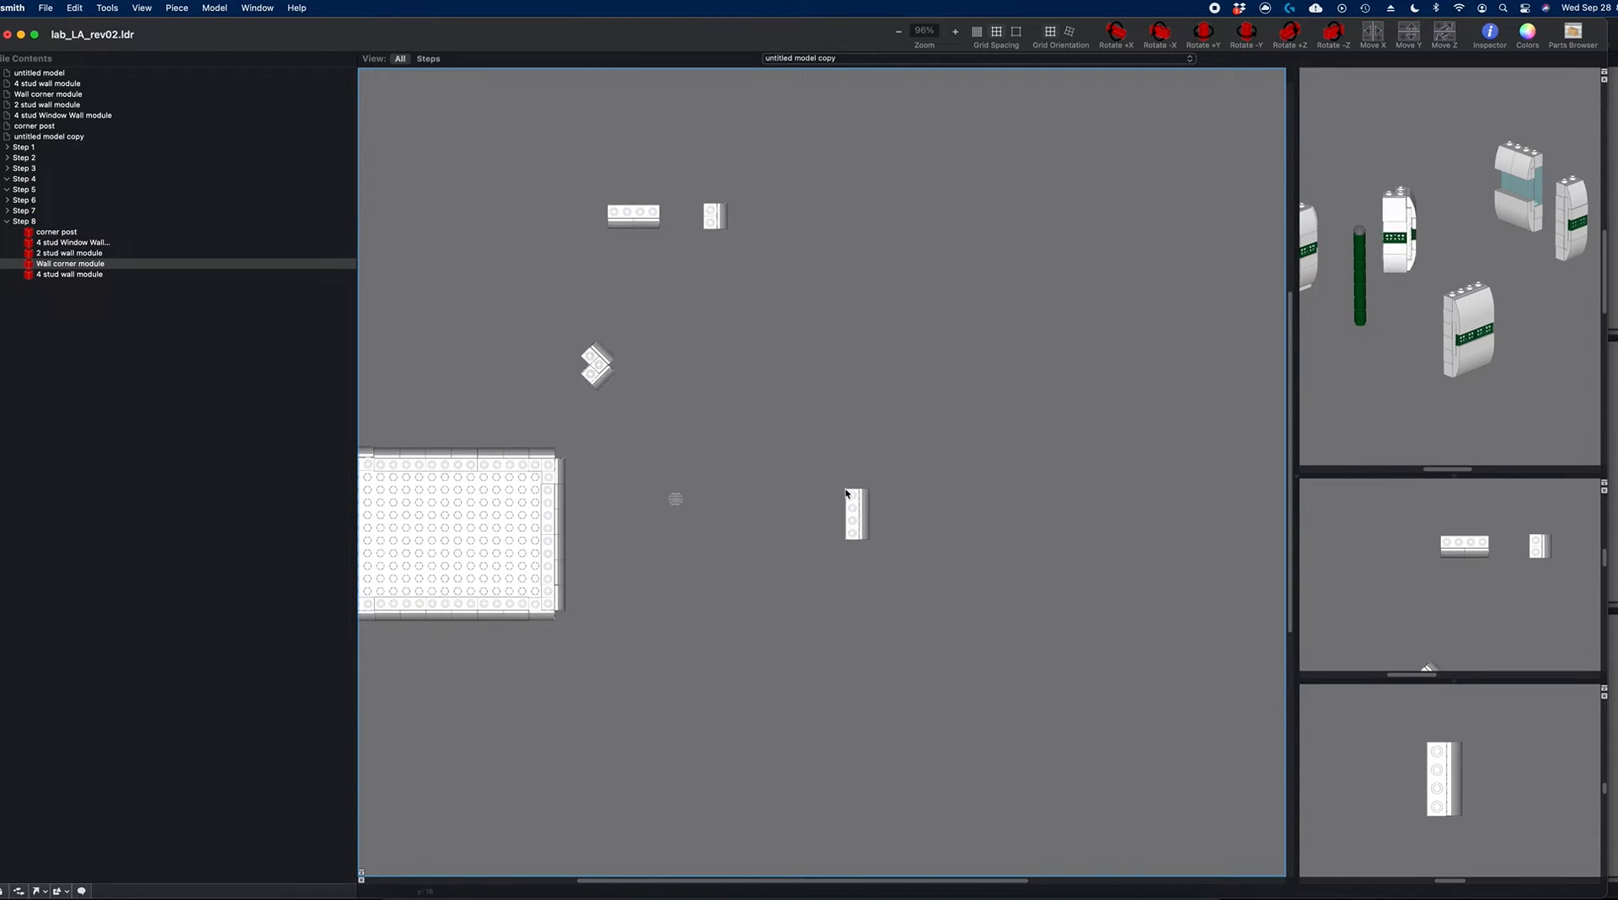
key(super+Right)
key(super+Right)
key(super+Right)
key(super+Right)
key(super+Right)
key(super+Right)
key(super+Right)
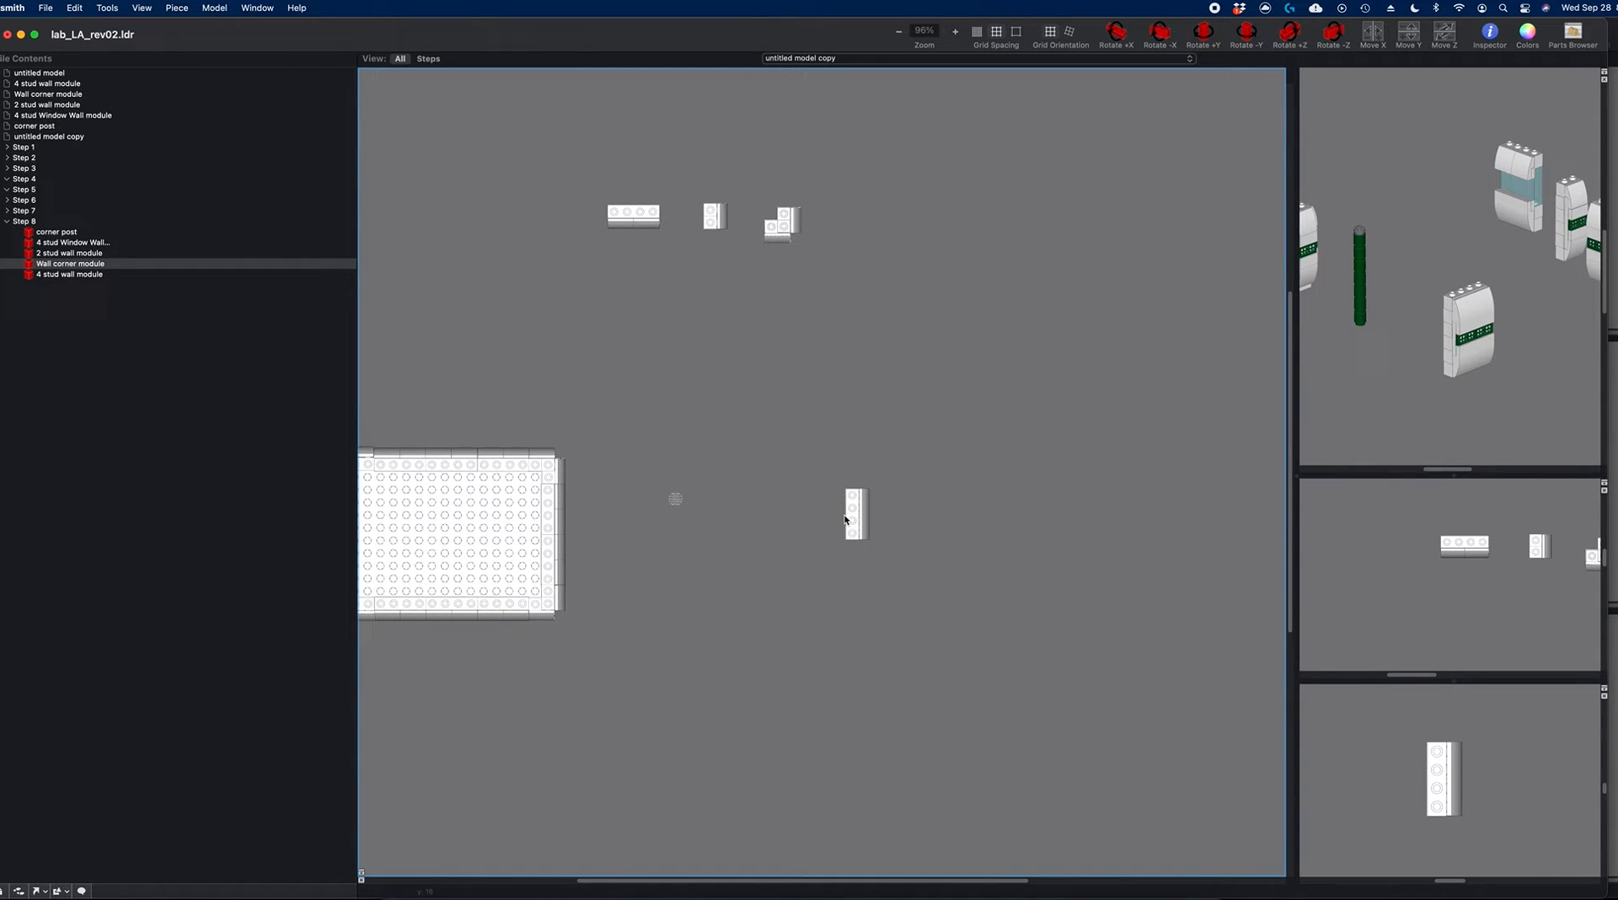
Step: Try rotating all parts of the 4 stud wall module about the Y axis in its own model
click(26, 84)
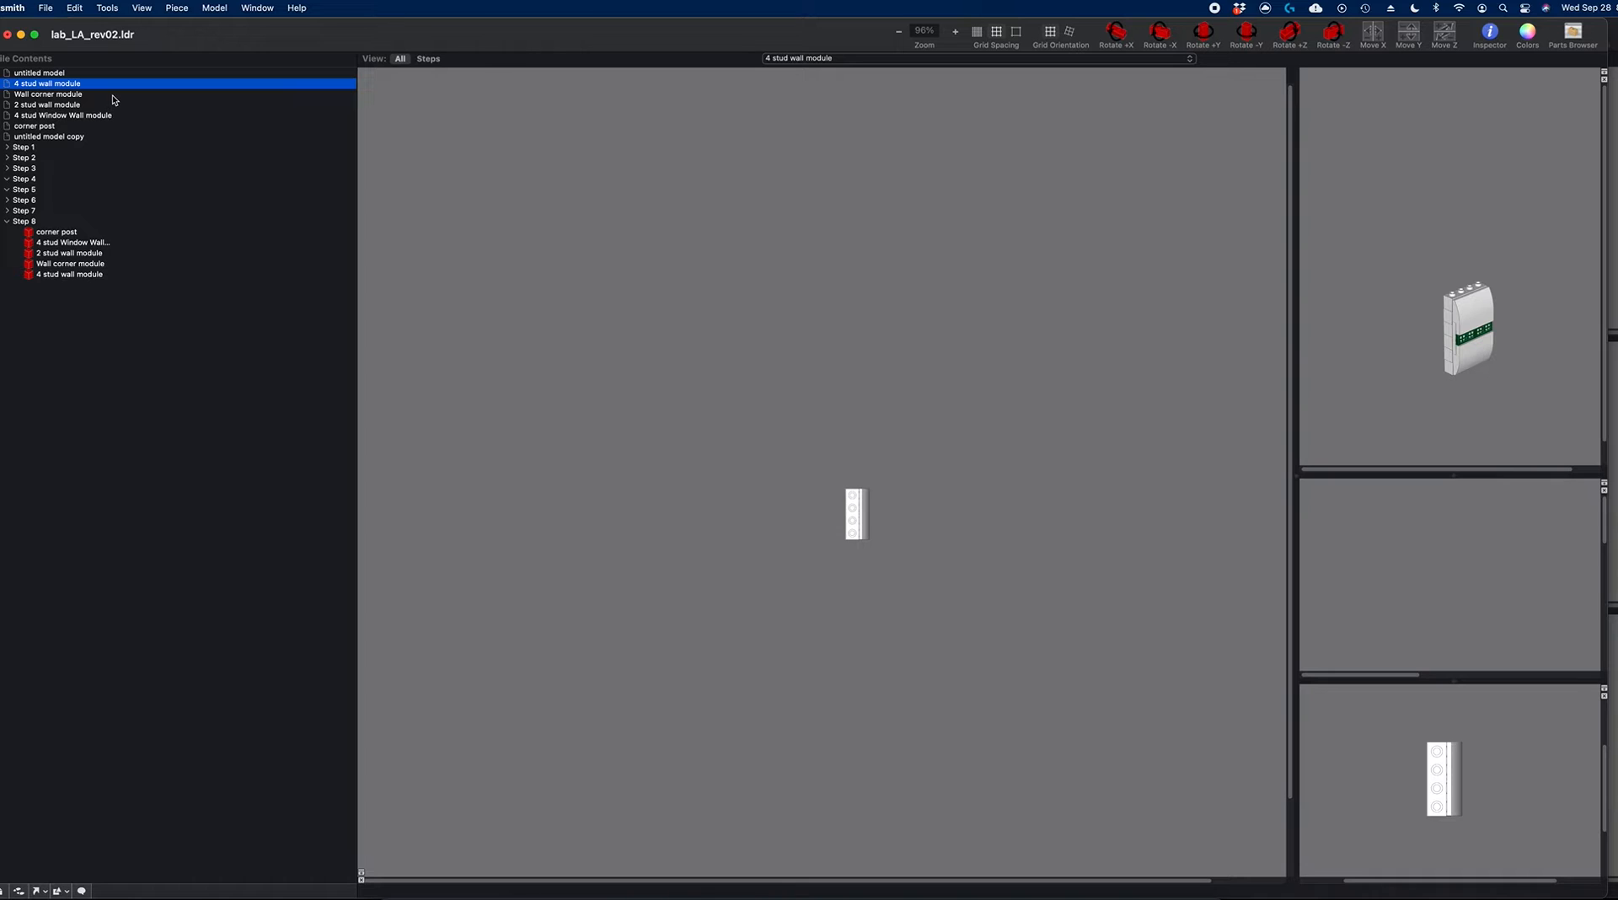
click(873, 524)
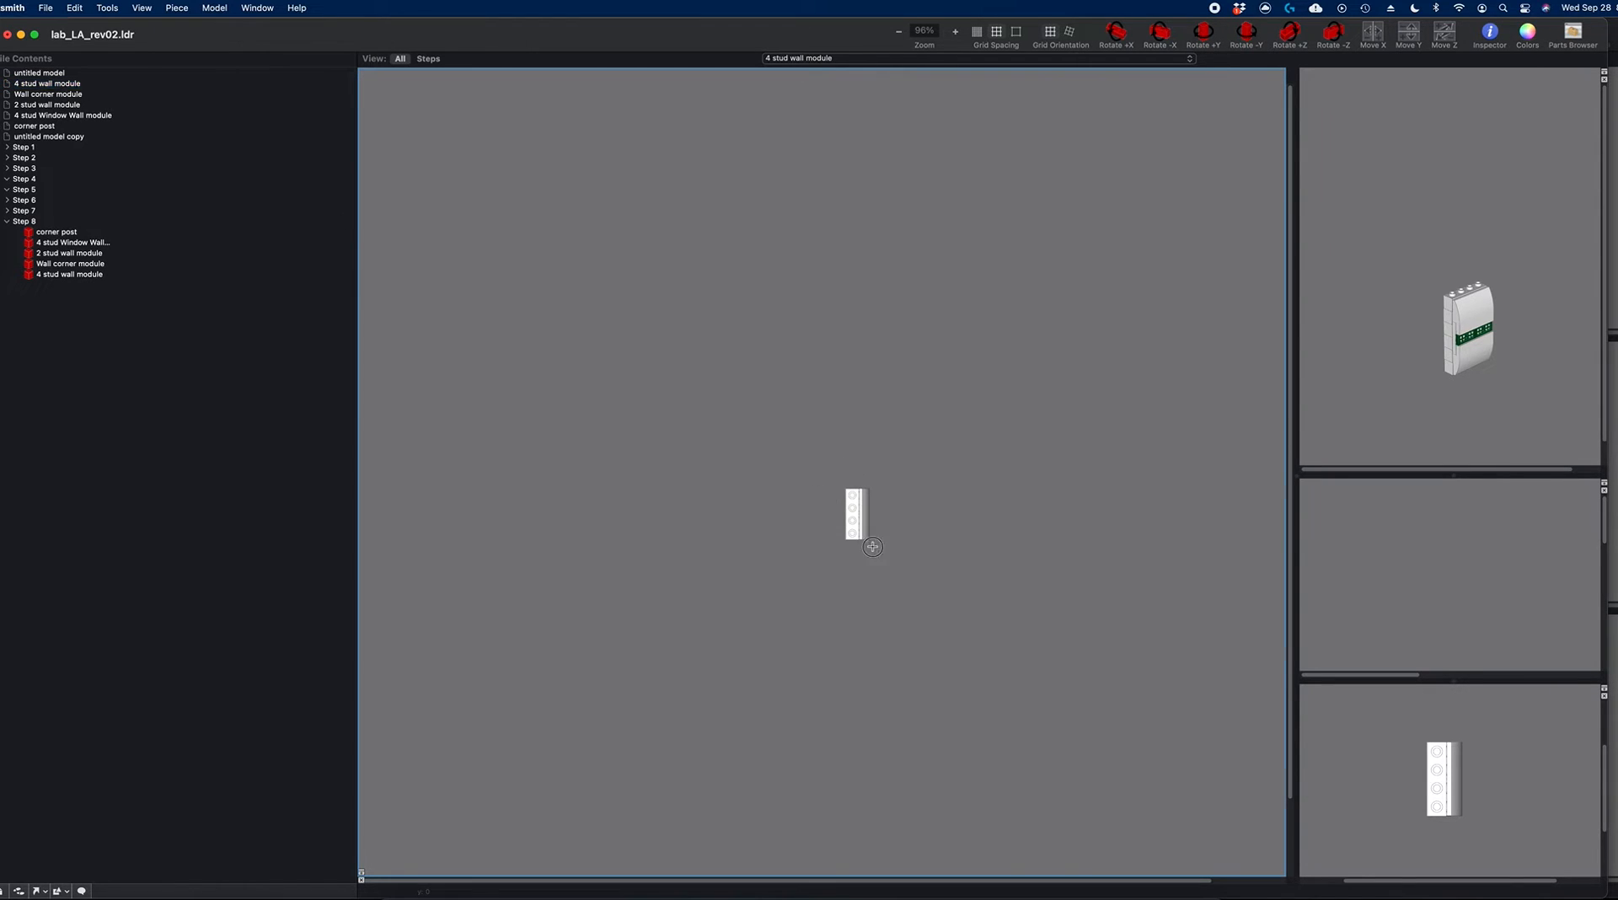
key(super+z)
key(super+z)
key(super+z)
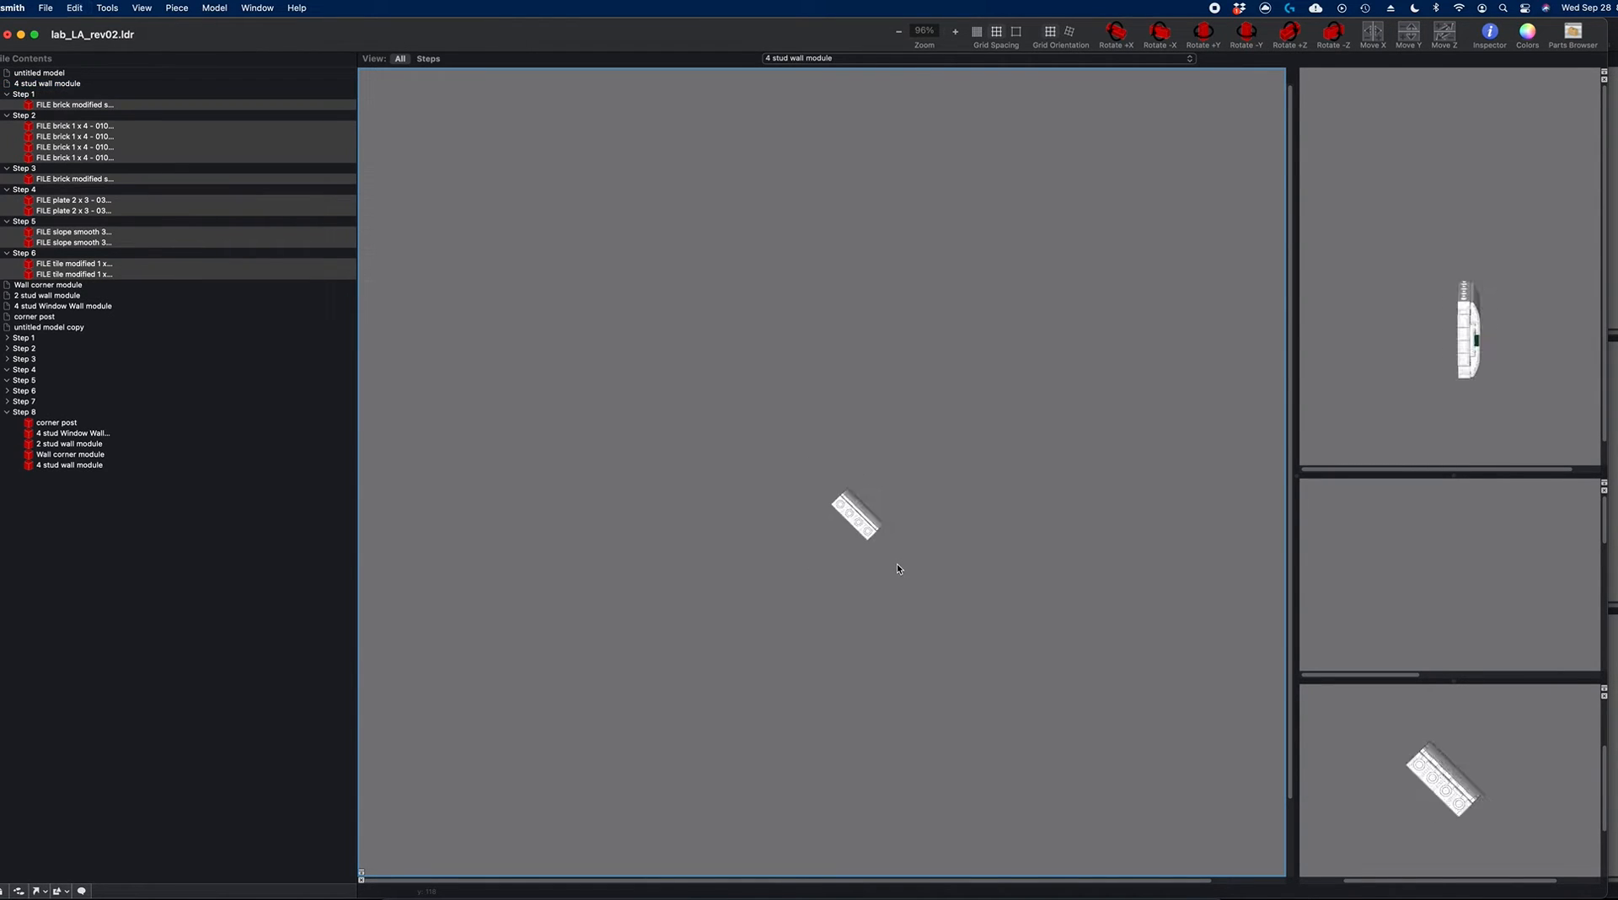
click(13, 84)
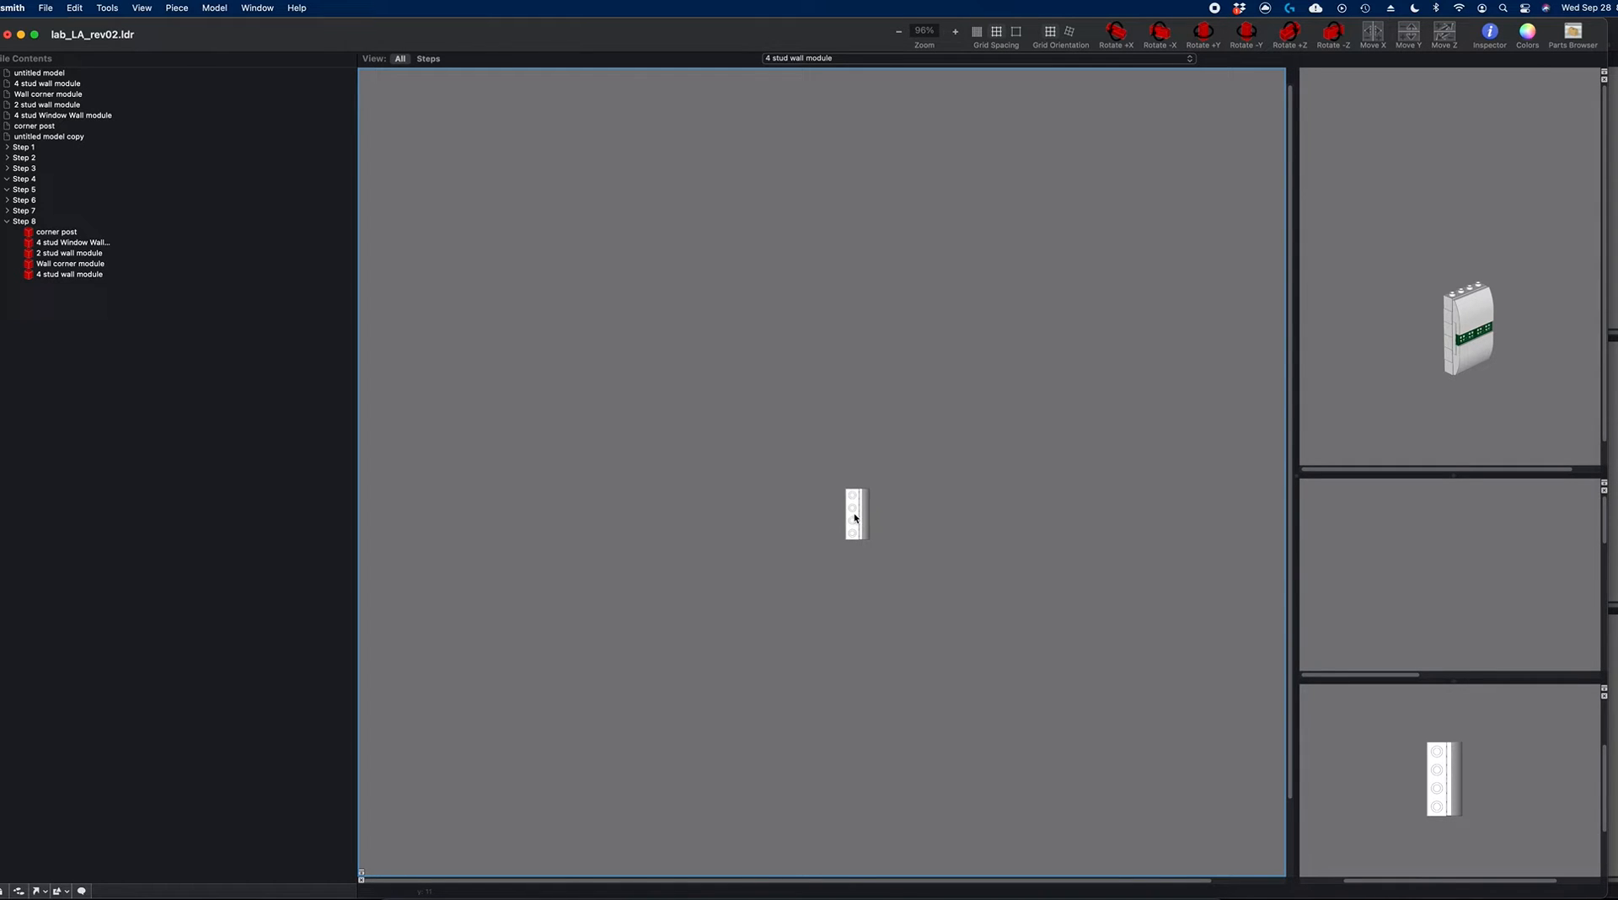
Step: Move all parts of the Wall corner module to the spot where the 4 stud wall module sits in its own model
click(79, 95)
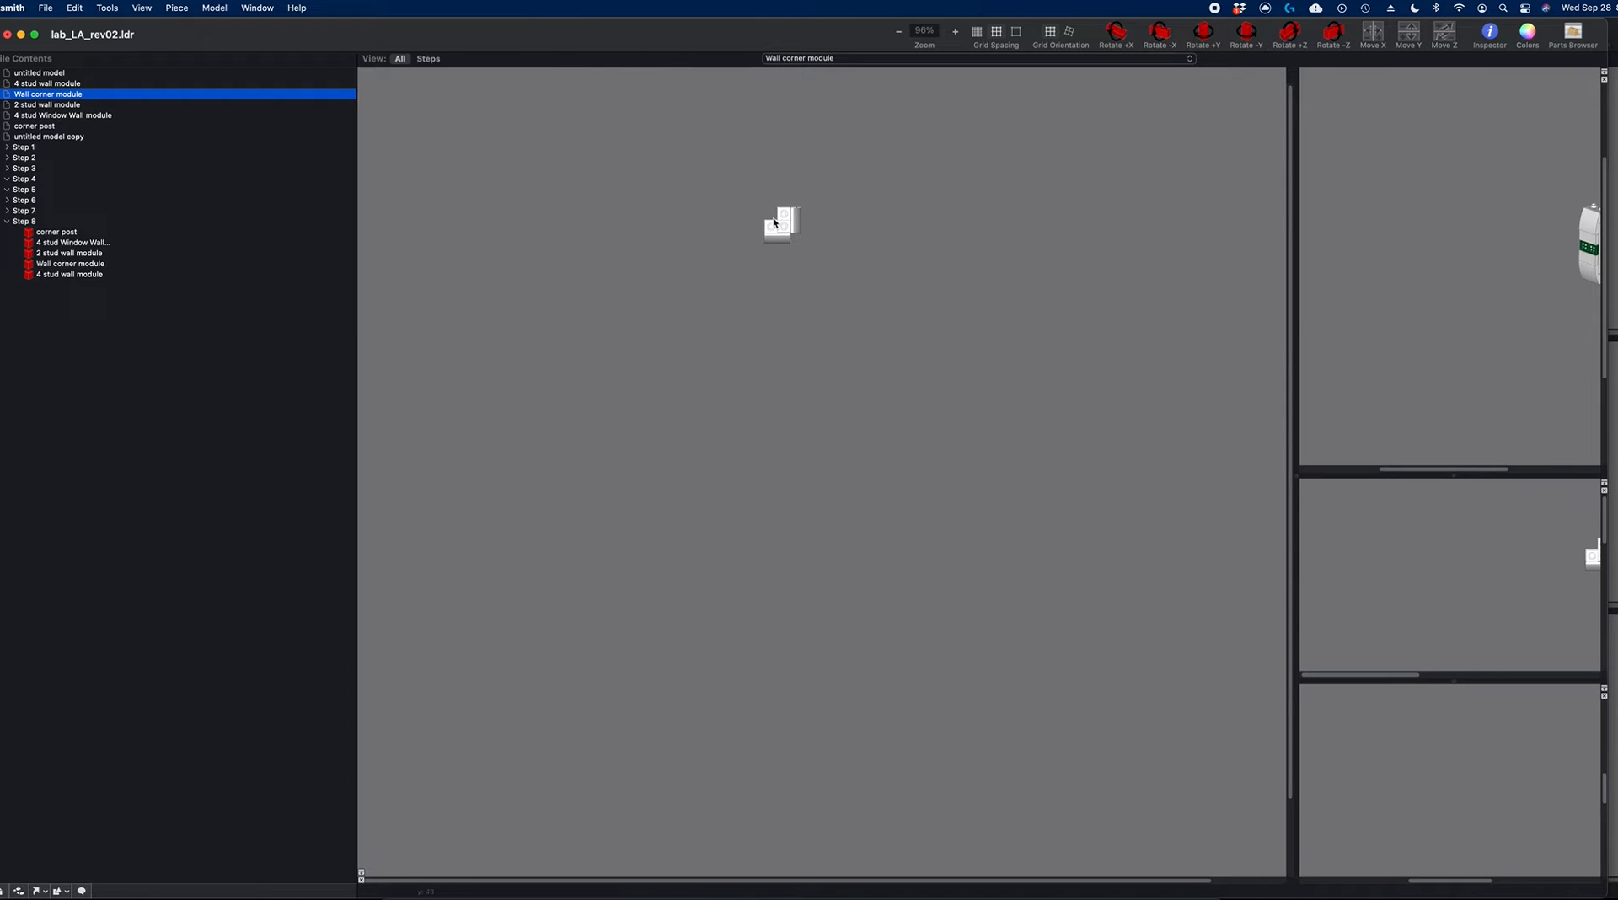
click(75, 85)
click(75, 95)
click(68, 83)
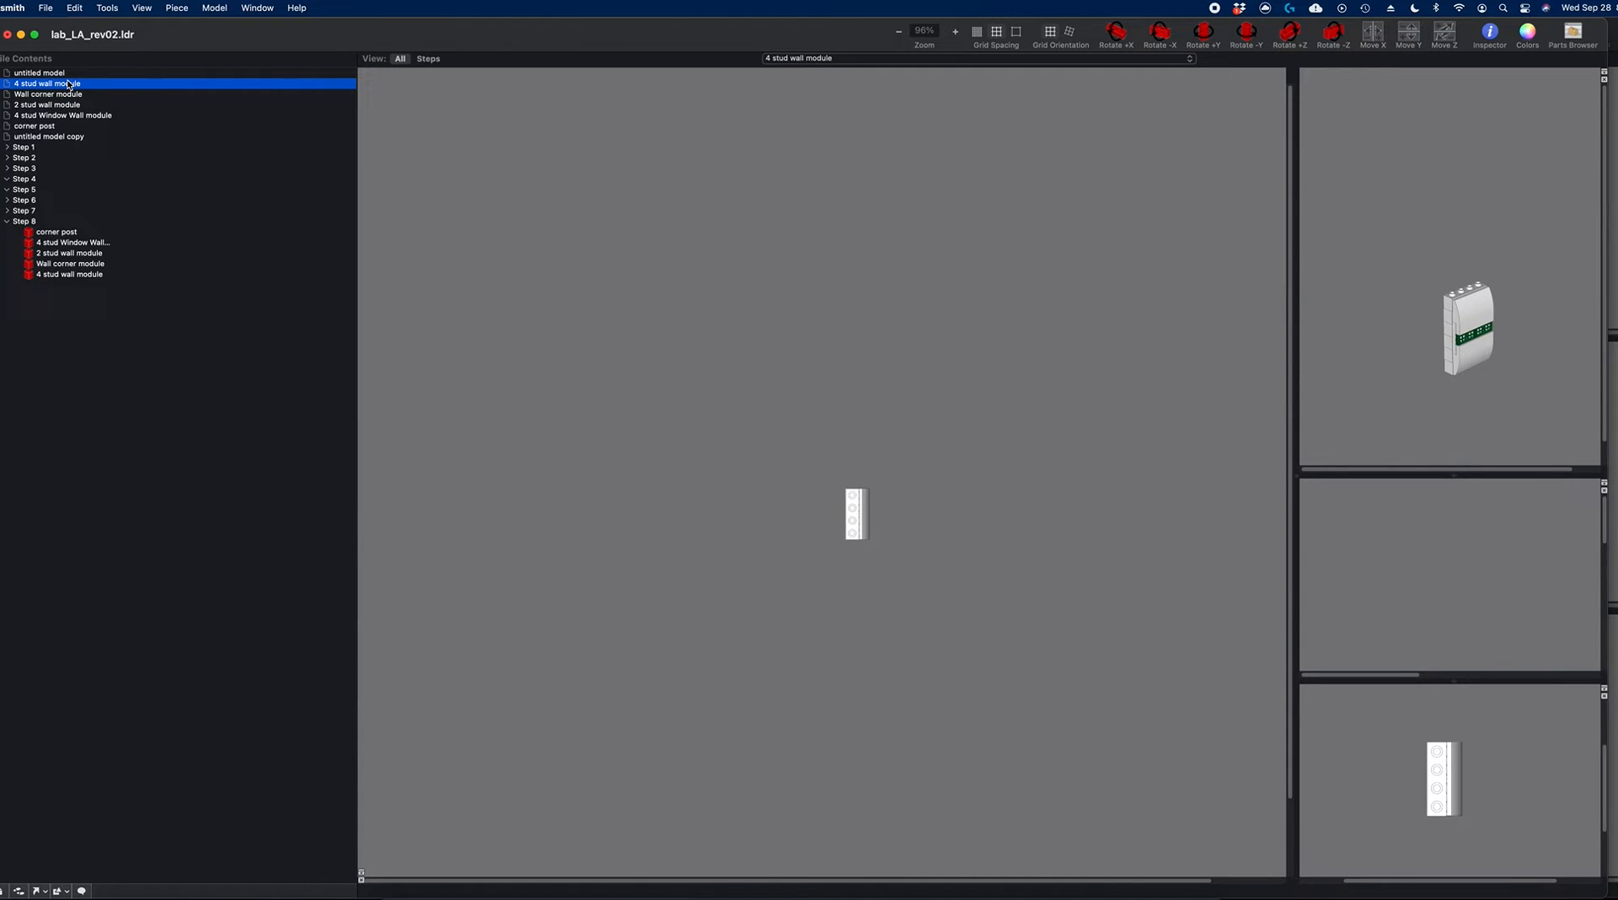
click(75, 95)
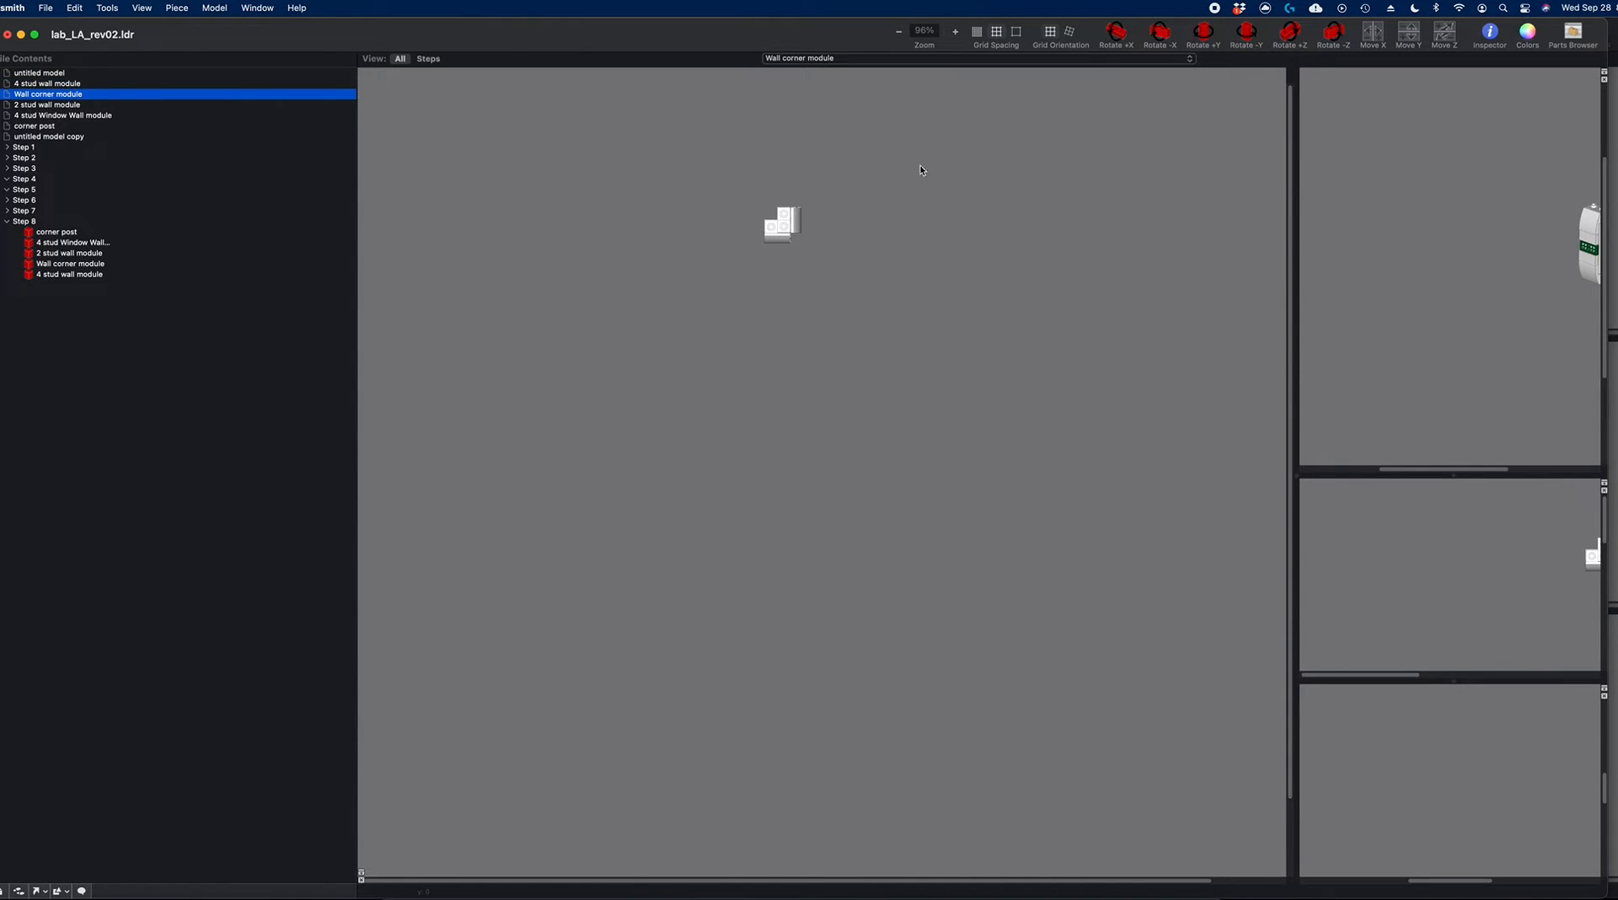
drag(737, 182, 932, 340)
drag(787, 228, 854, 515)
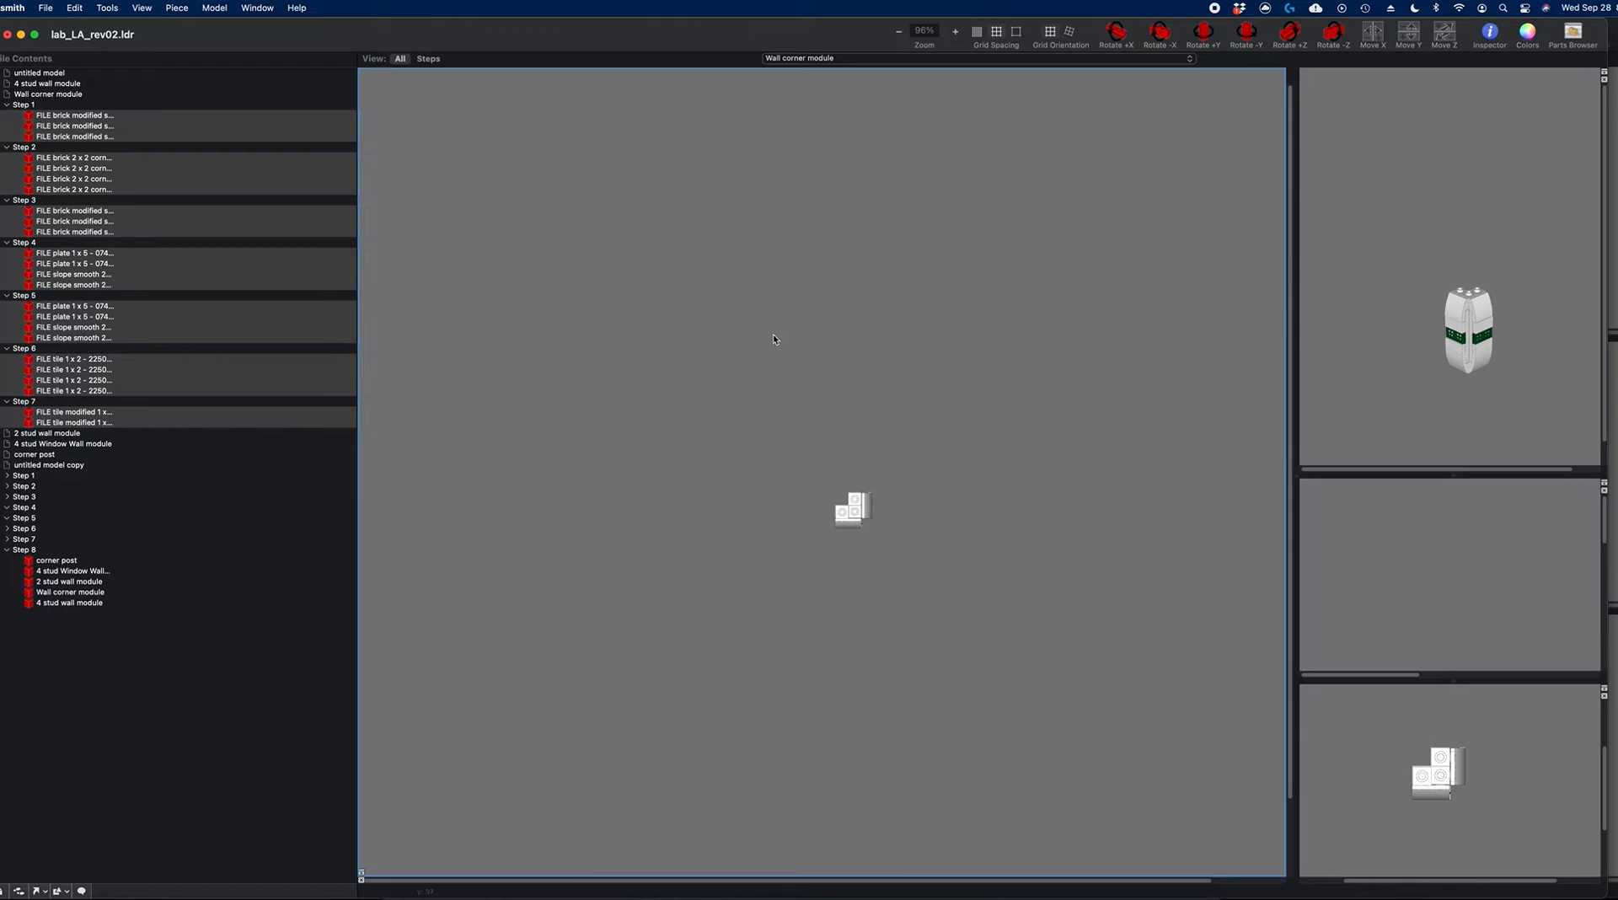
Step: In Step 8 of the model copy, move the Wall corner module above the 4 stud wall module and rotate it about the Y axis
click(22, 552)
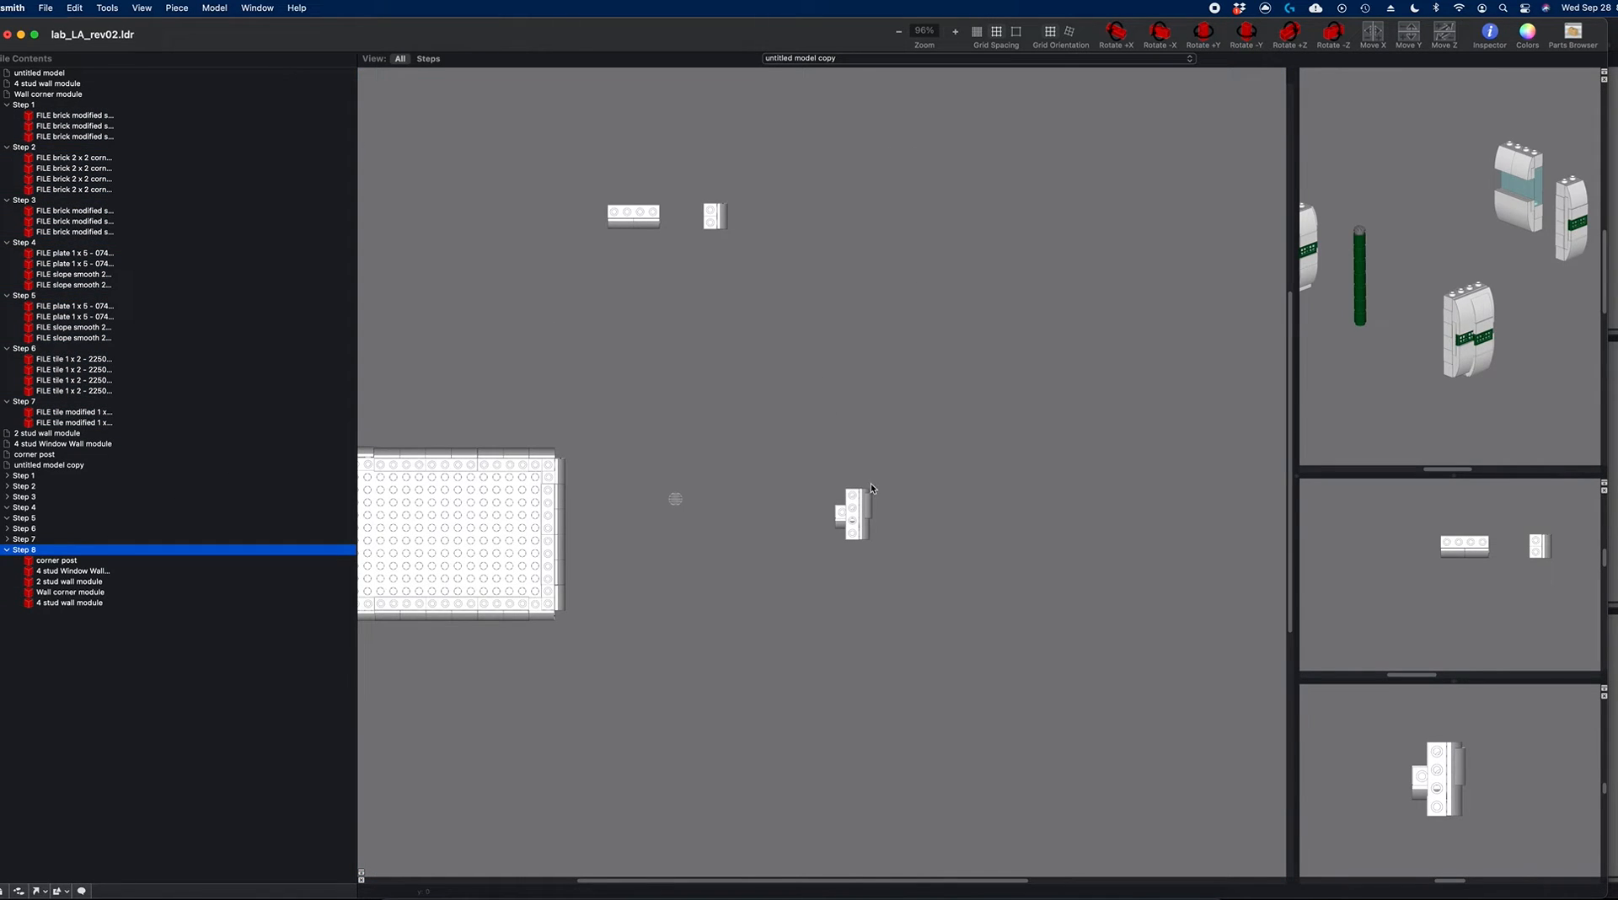
click(838, 512)
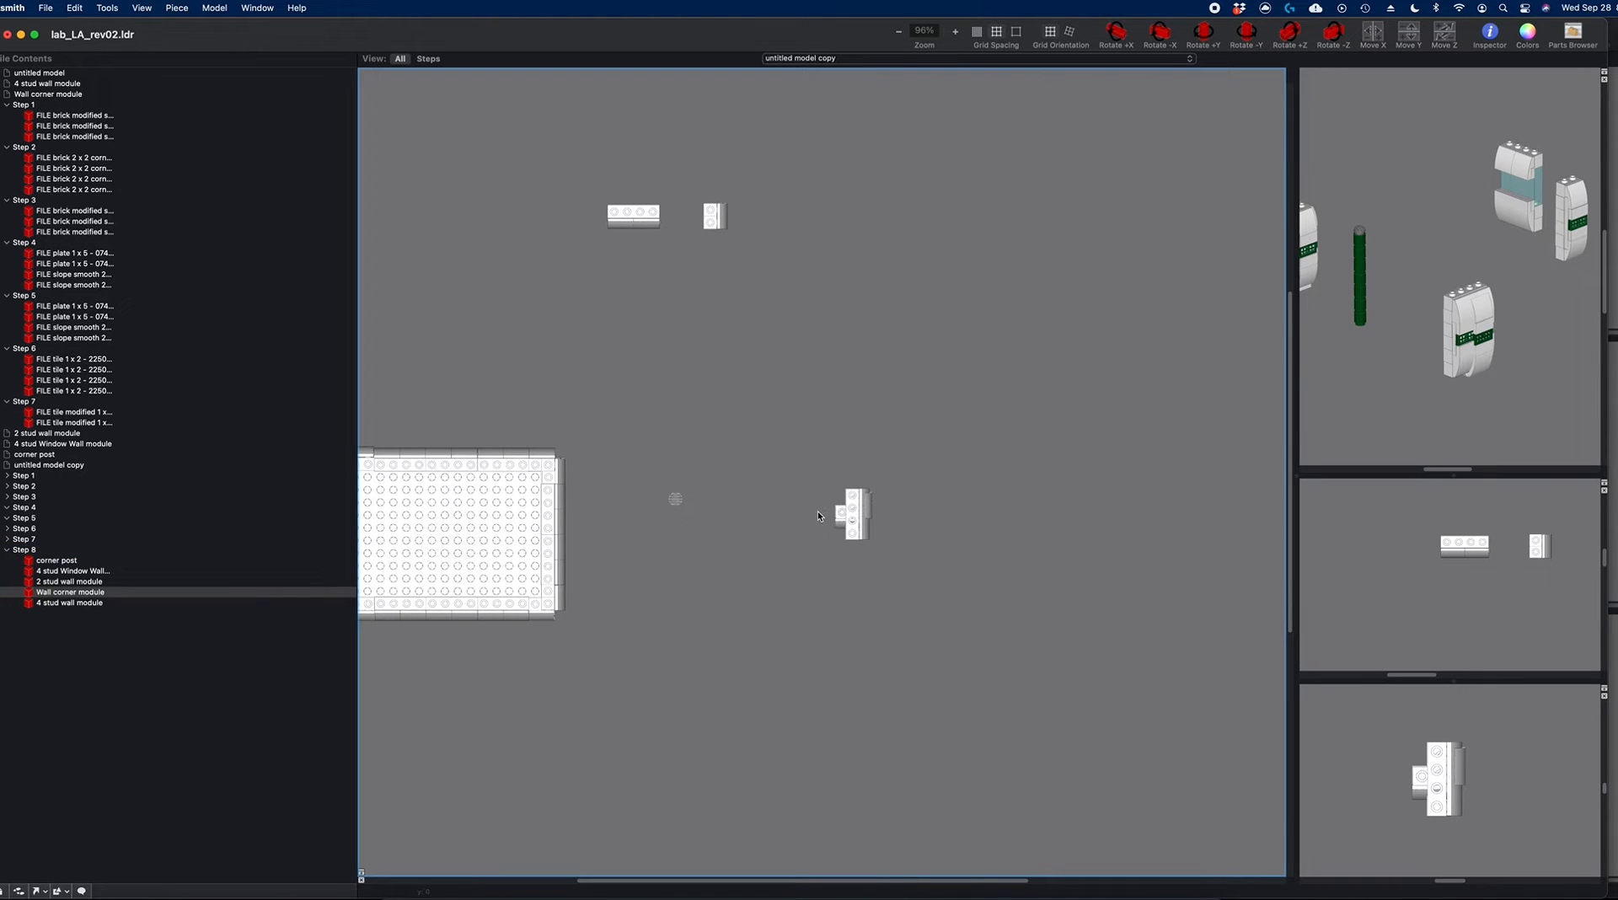
drag(835, 510, 799, 376)
key(y)
key(y)
key(y)
key(y)
key(y)
key(y)
key(y)
key(y)
key(y)
key(y)
key(y)
key(y)
key(y)
key(y)
key(y)
key(y)
key(y)
key(y)
key(y)
key(y)
key(y)
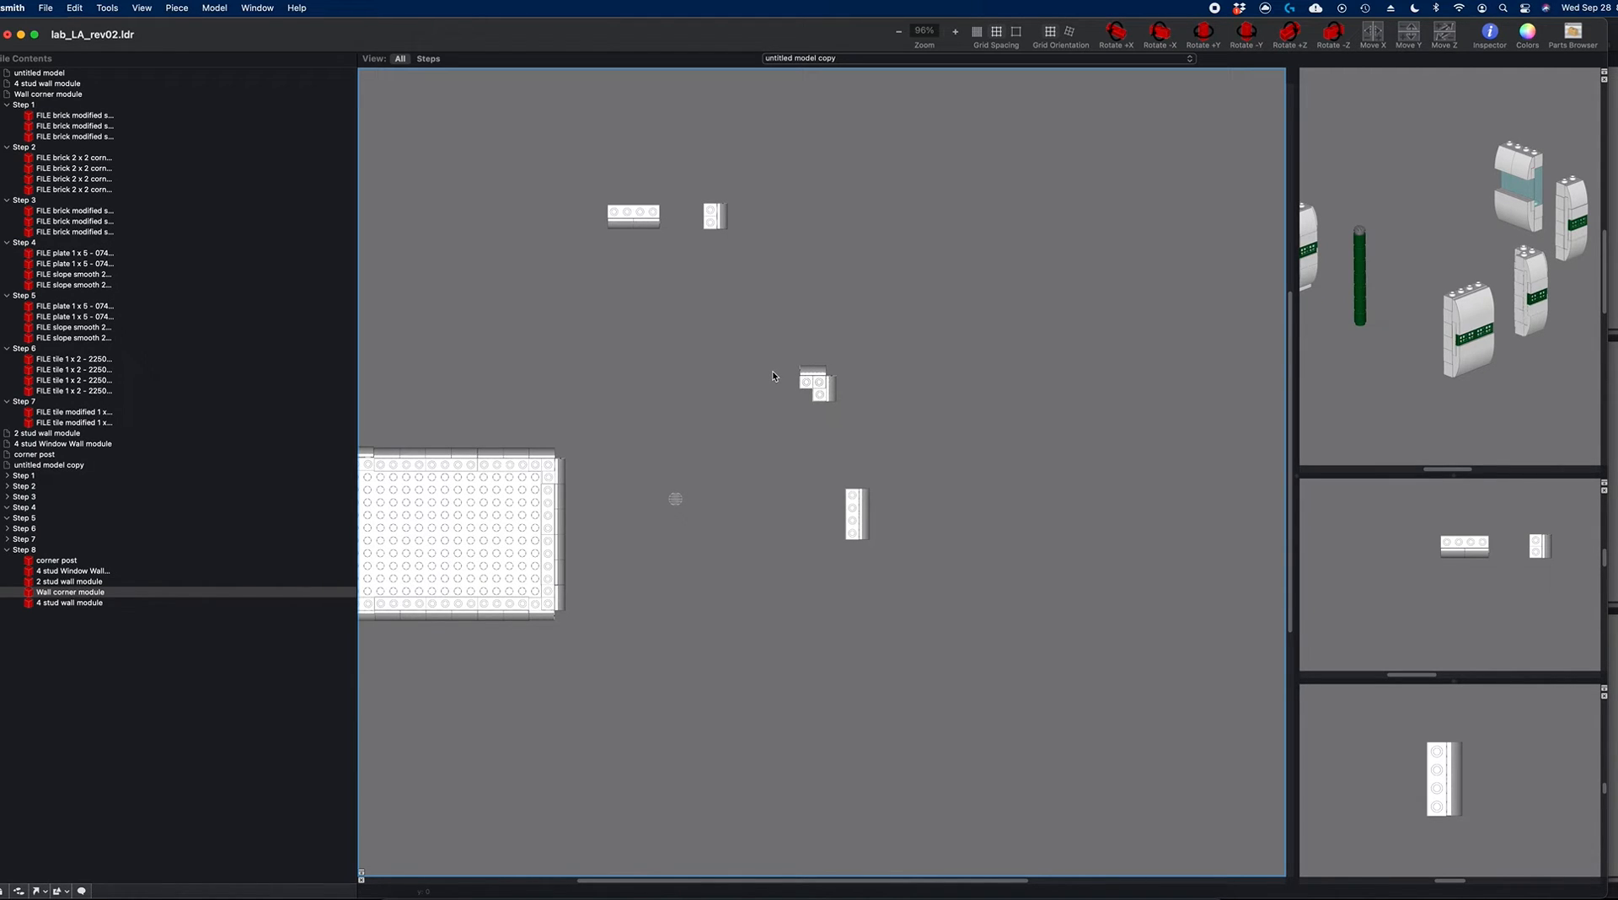
Step: Insert another Wall corner module reference with the rotated one selected, and place it beside that rotated corner
click(217, 8)
mouse_move(287, 72)
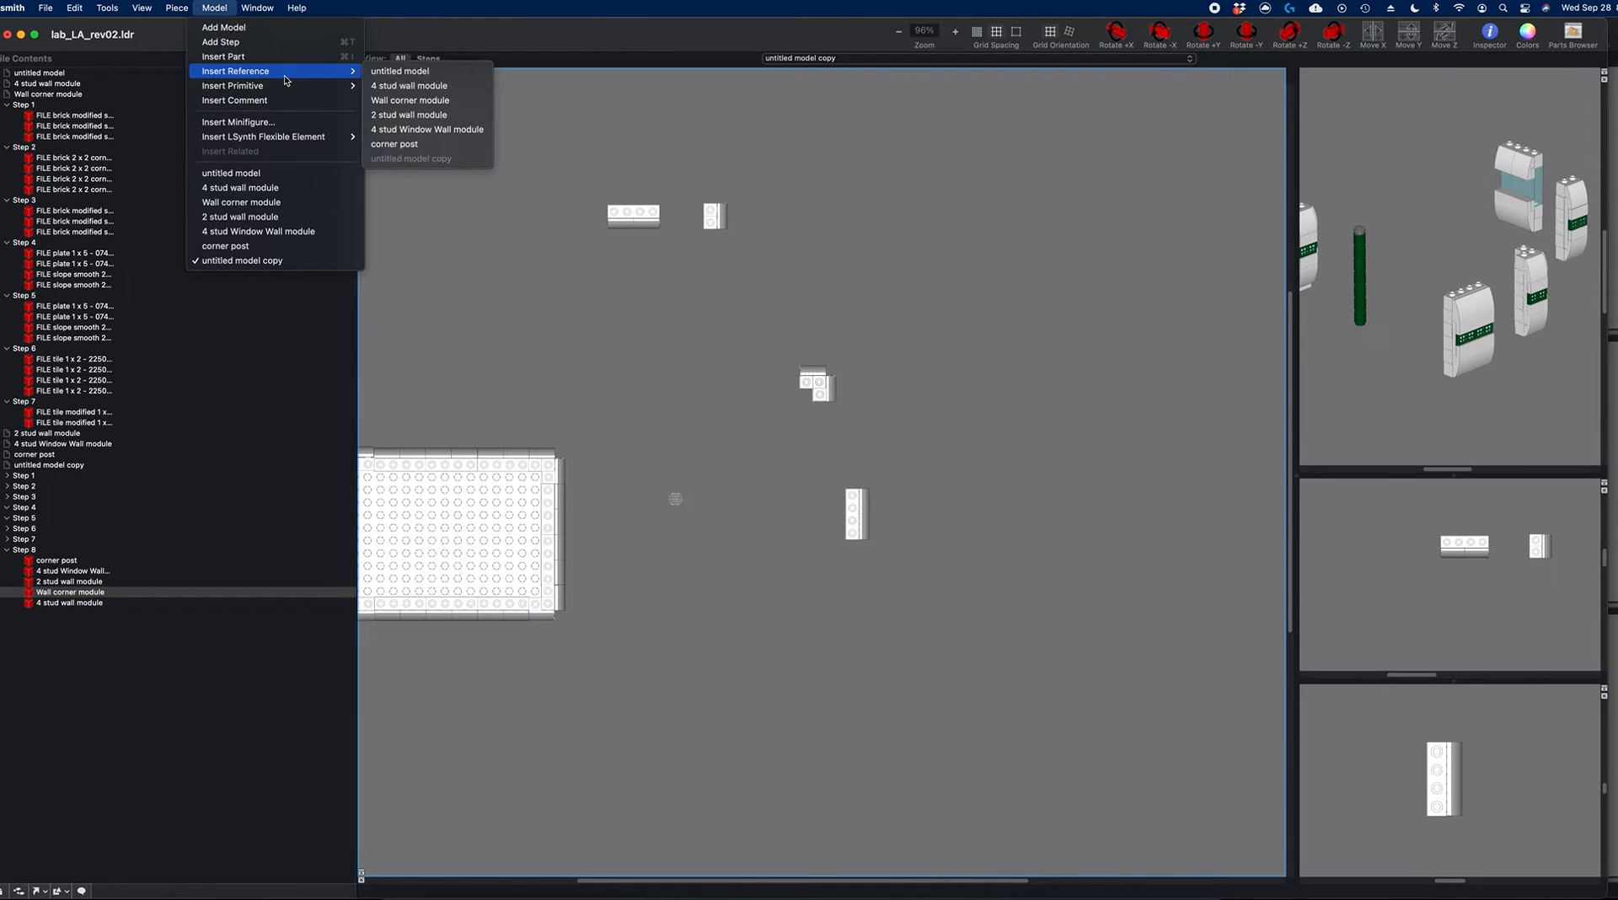
click(452, 101)
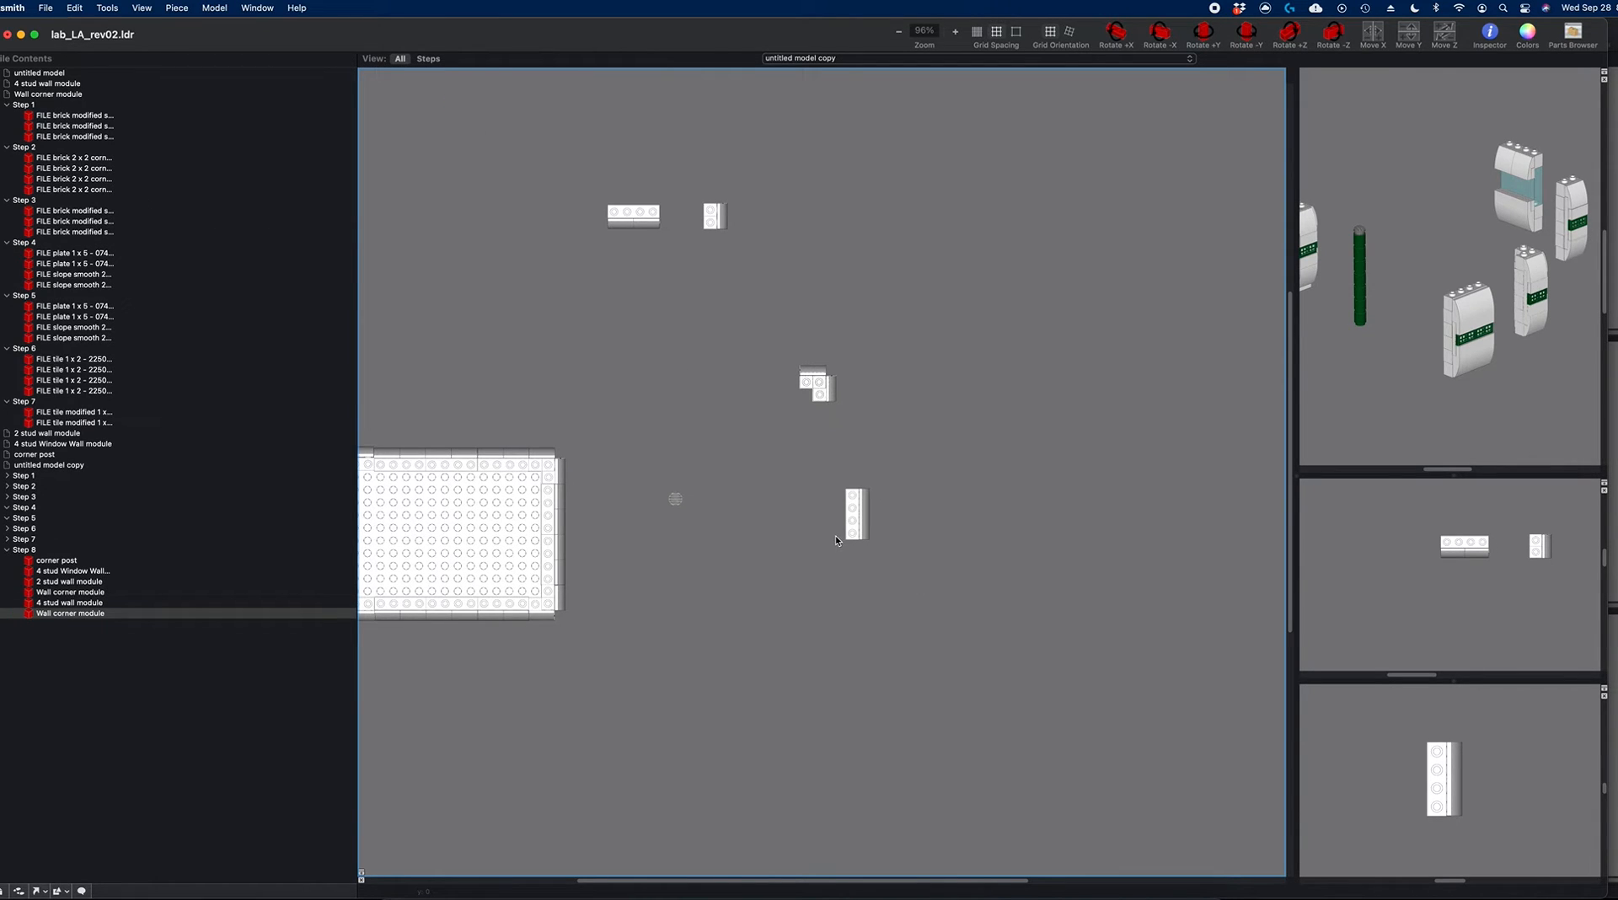
drag(824, 387, 948, 387)
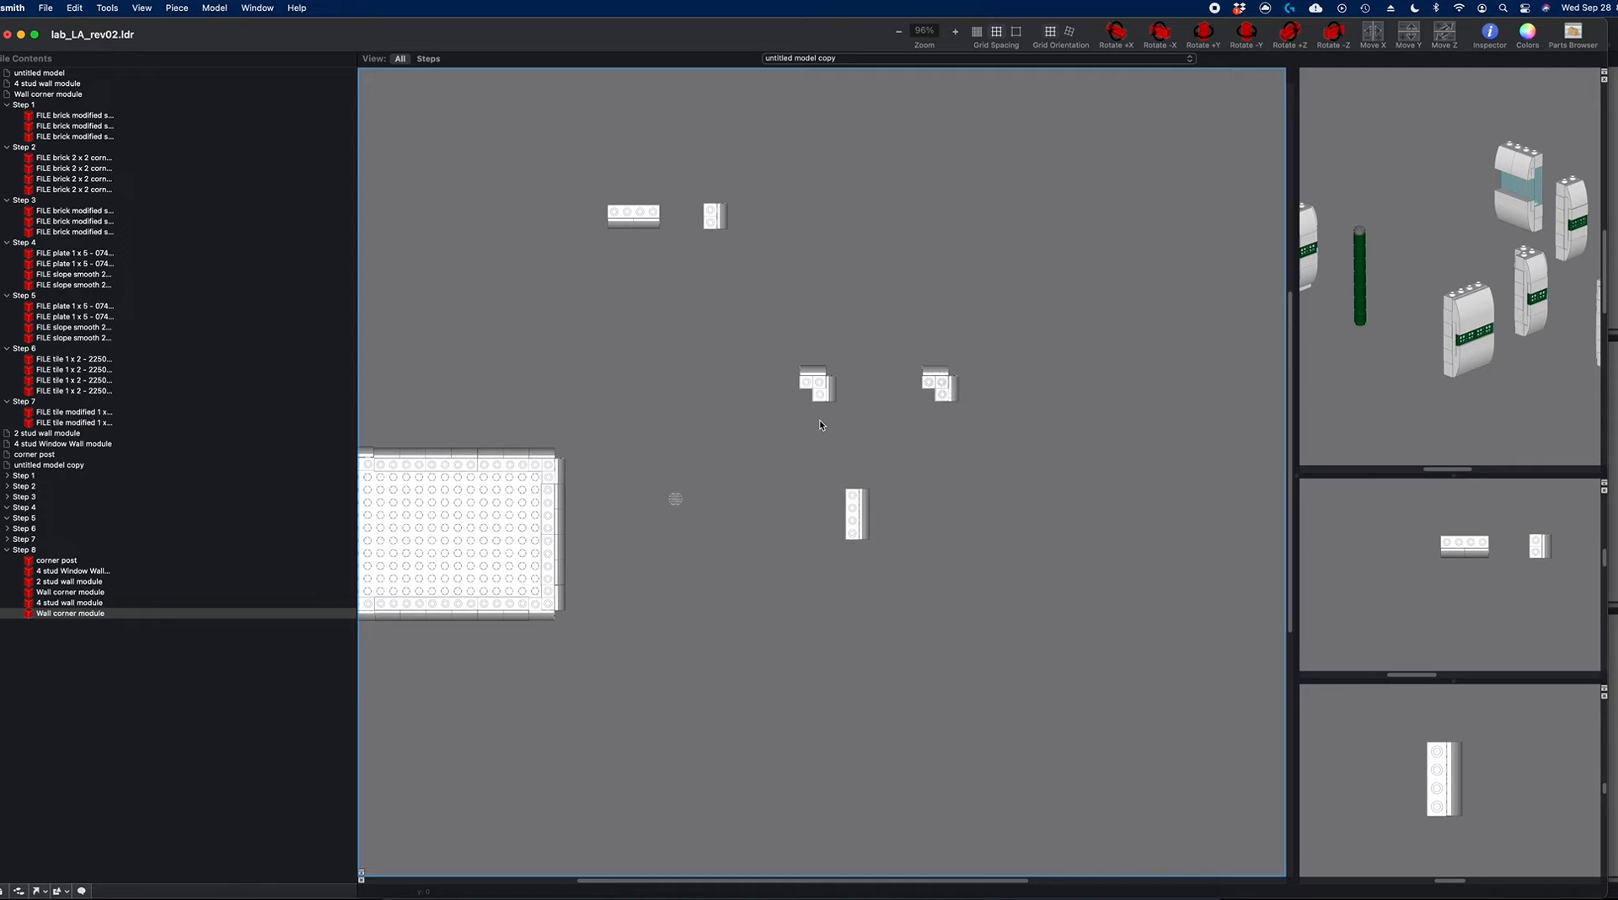
Step: Insert a further Wall corner module reference with nothing selected, and move it just beside the 4 stud wall module
click(827, 397)
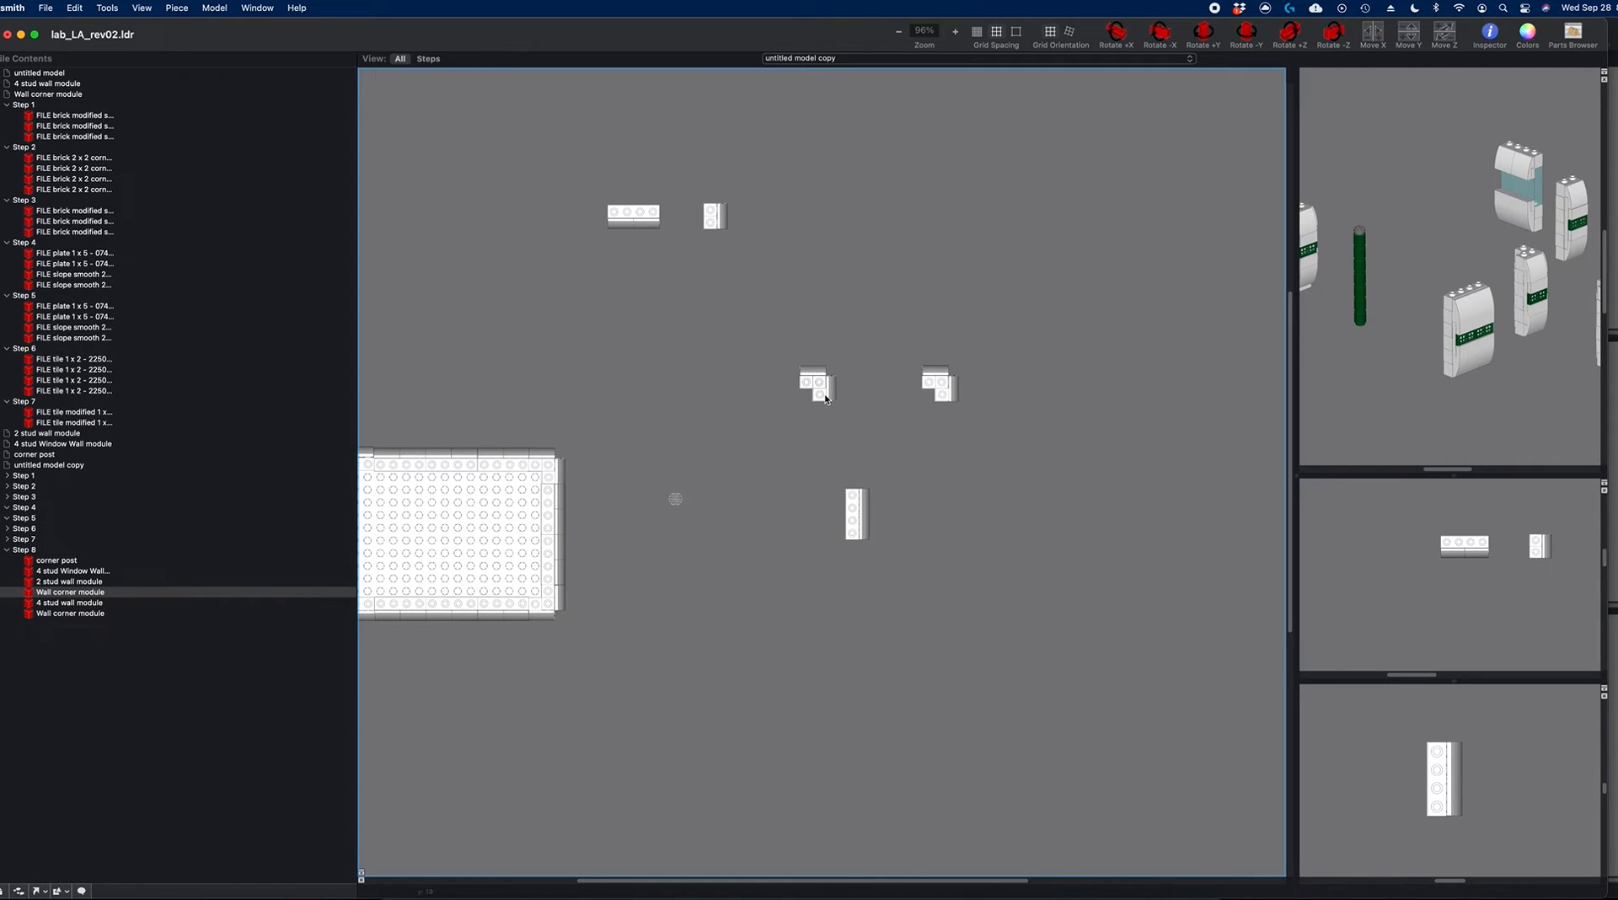
click(845, 448)
click(864, 531)
click(927, 524)
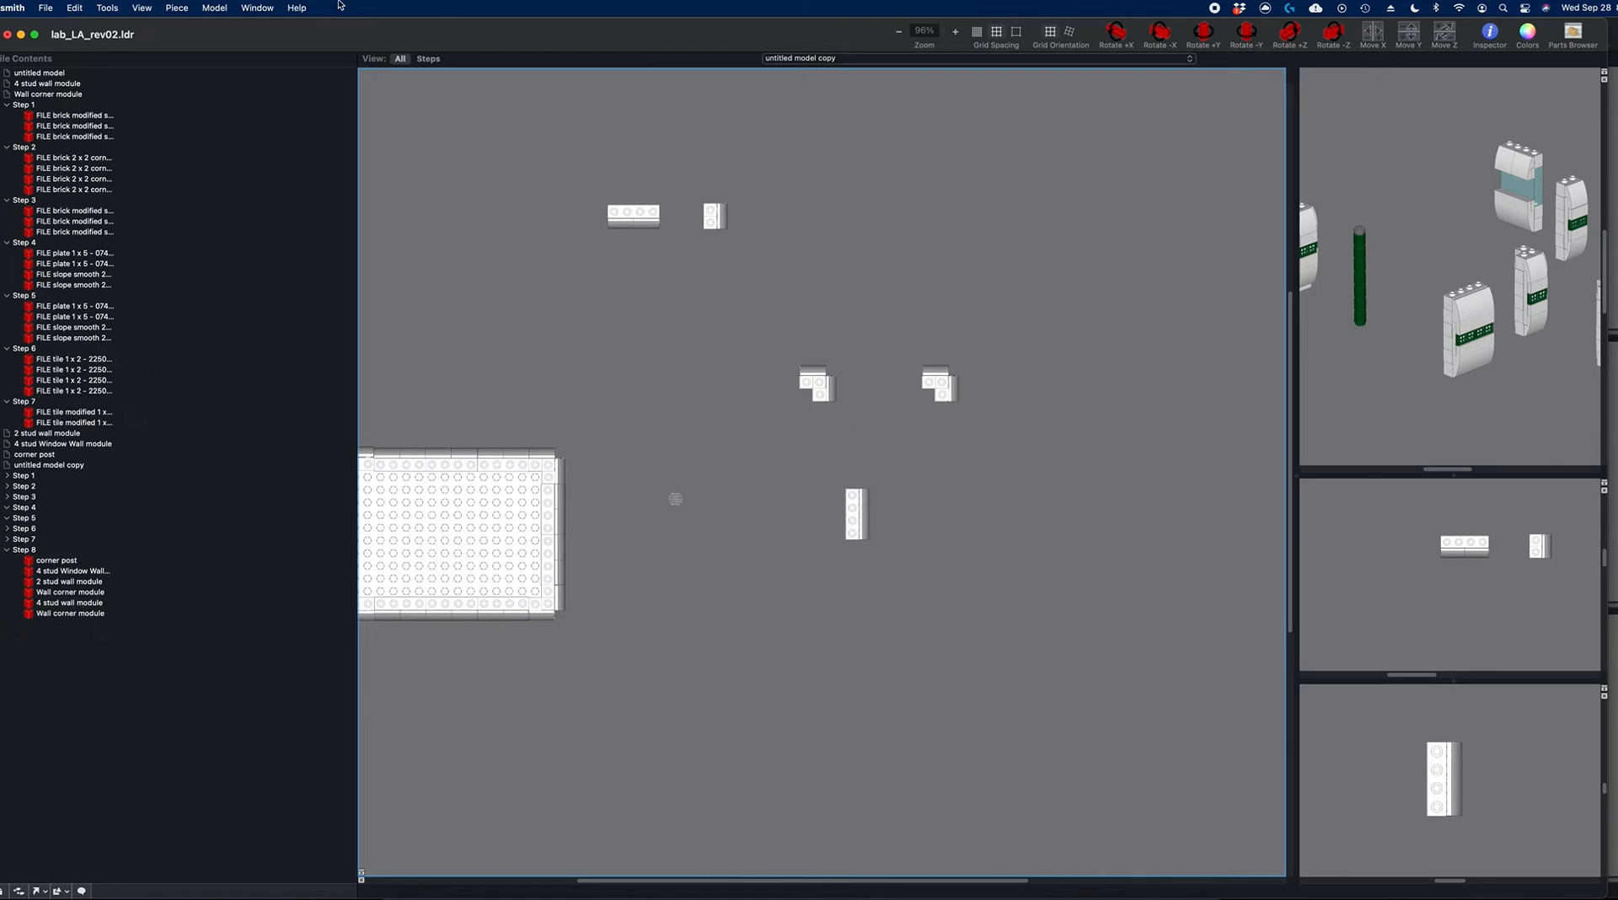
click(184, 7)
mouse_move(235, 73)
click(426, 100)
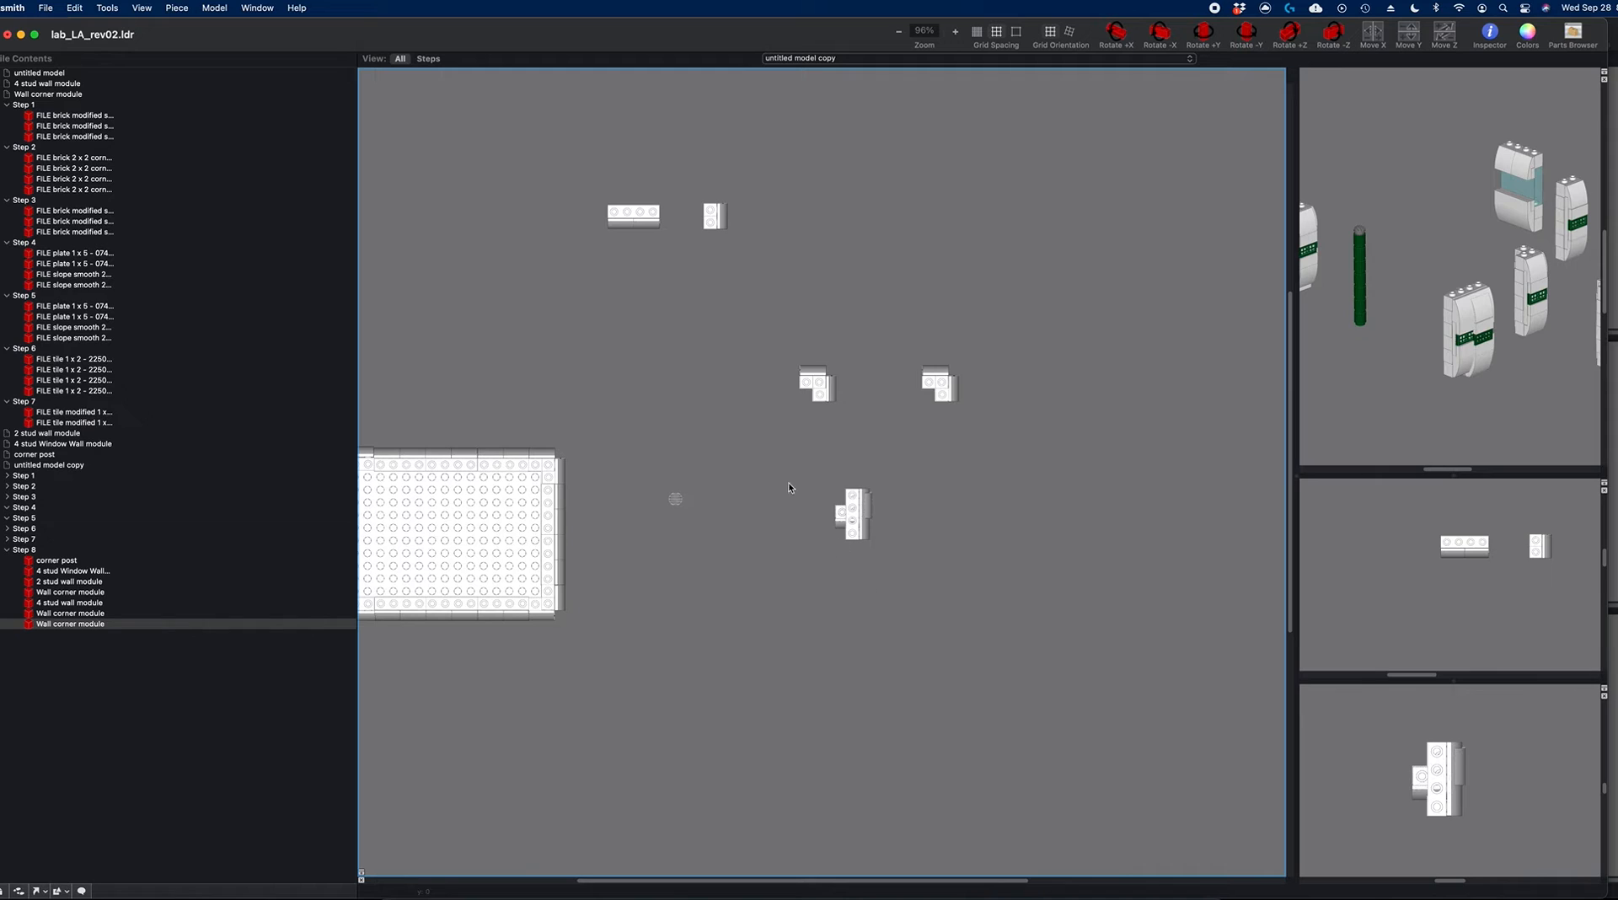
drag(845, 515, 782, 512)
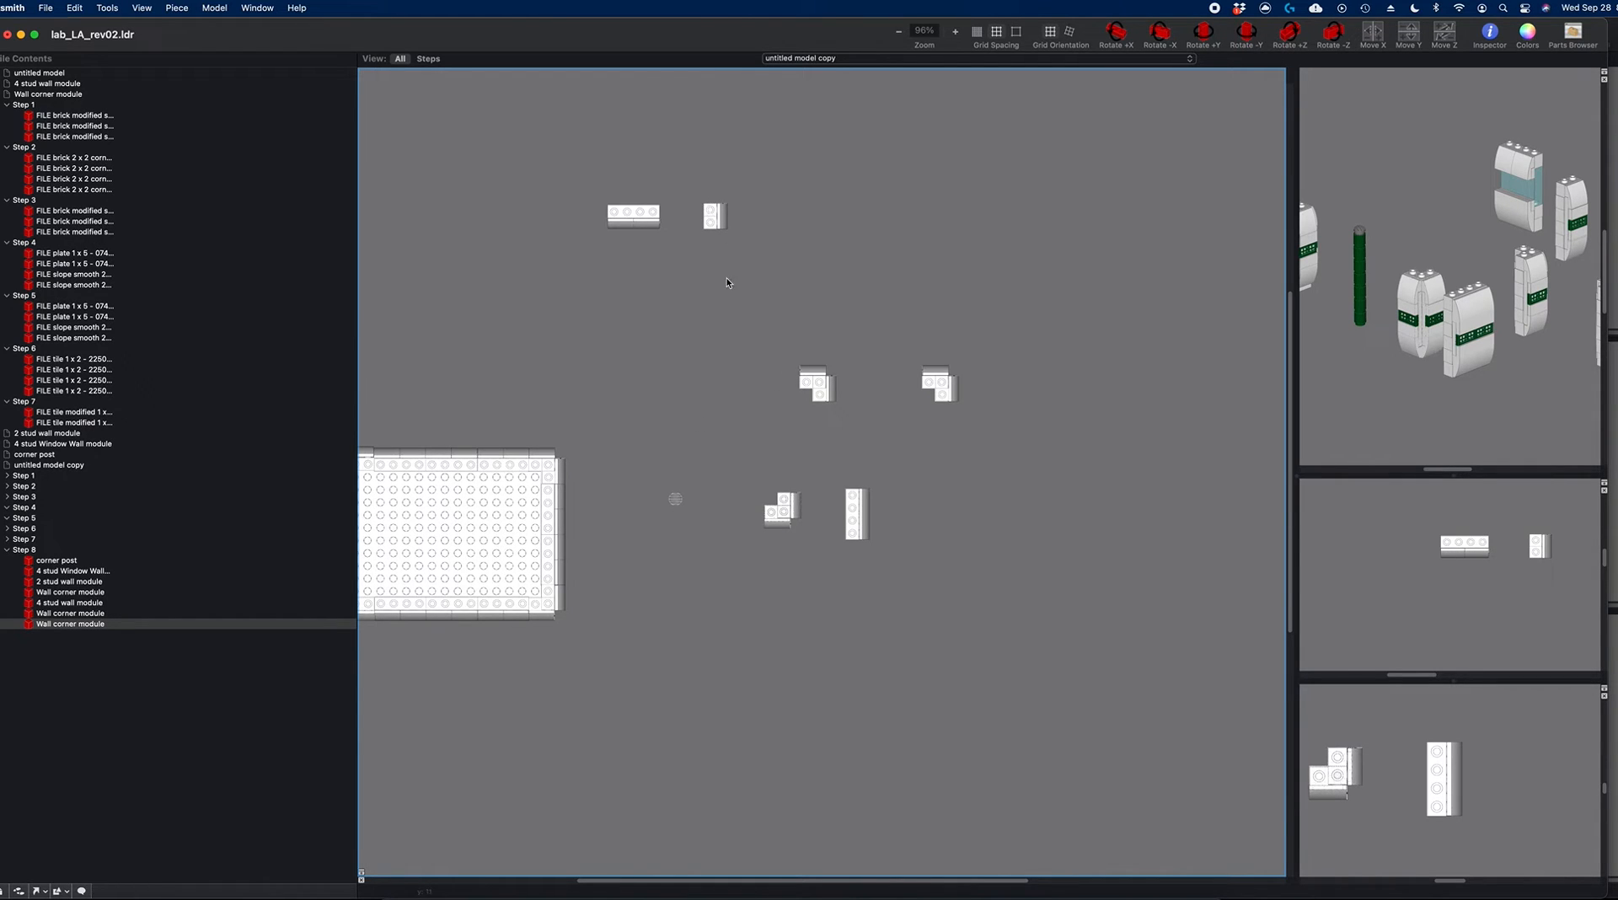
Step: Delete all three Wall corner module references from Step 8 of the model copy
drag(776, 334, 1043, 452)
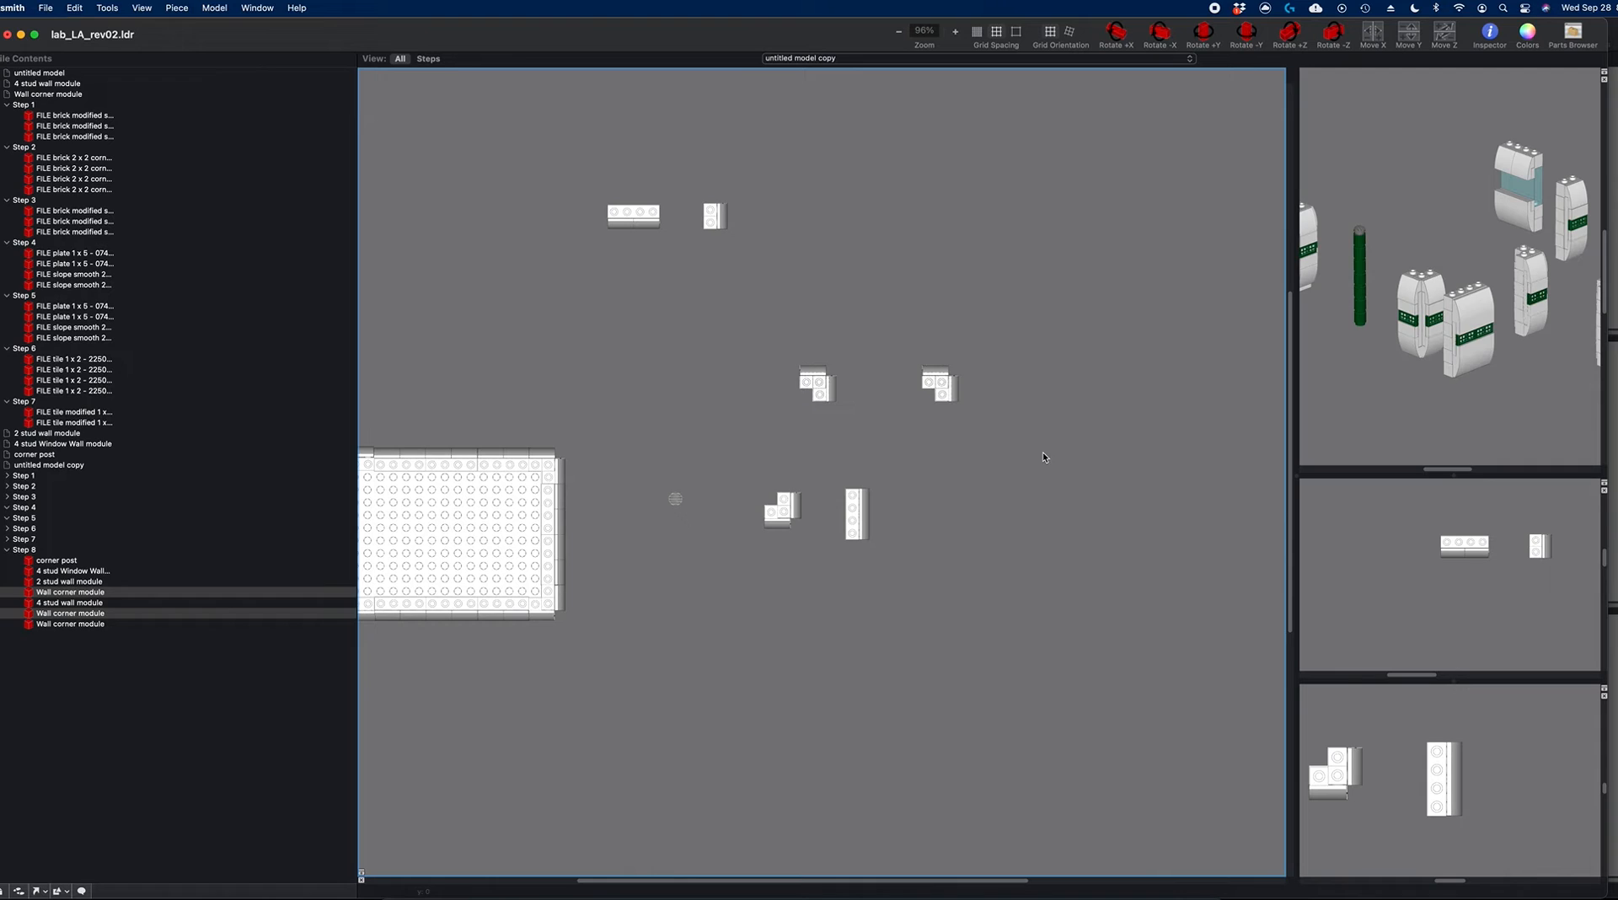
key(BackSpace)
click(783, 509)
key(BackSpace)
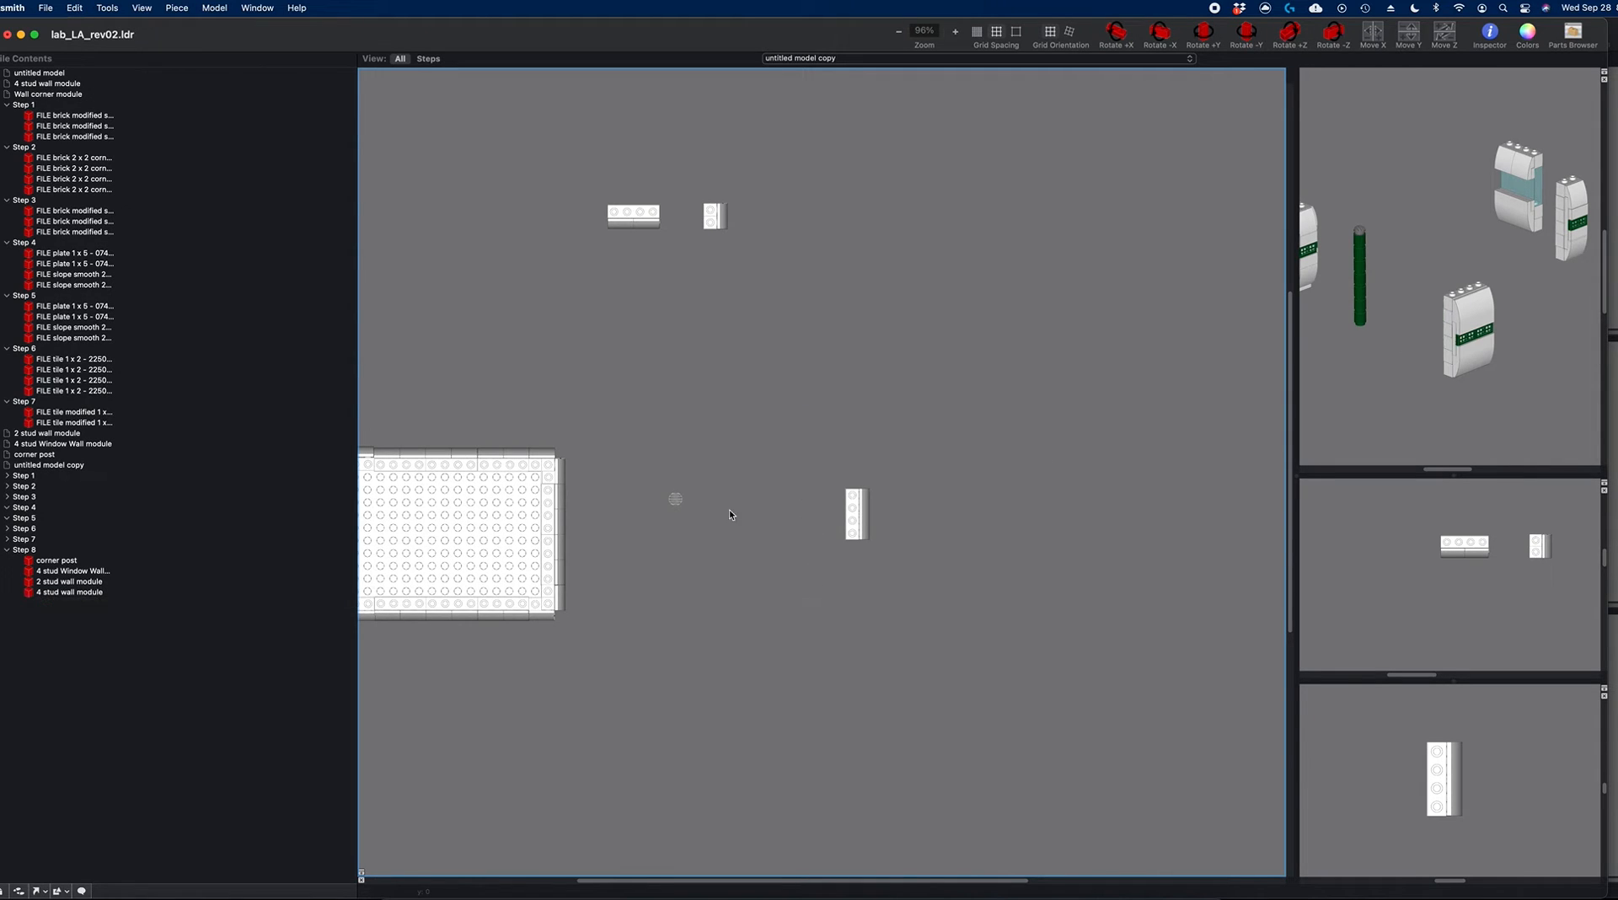
Step: Try rotating the corner post about the Y axis in the model copy
click(675, 502)
drag(650, 456, 727, 548)
key(super+z)
key(super+z)
key(super+z)
key(super+z)
key(super+z)
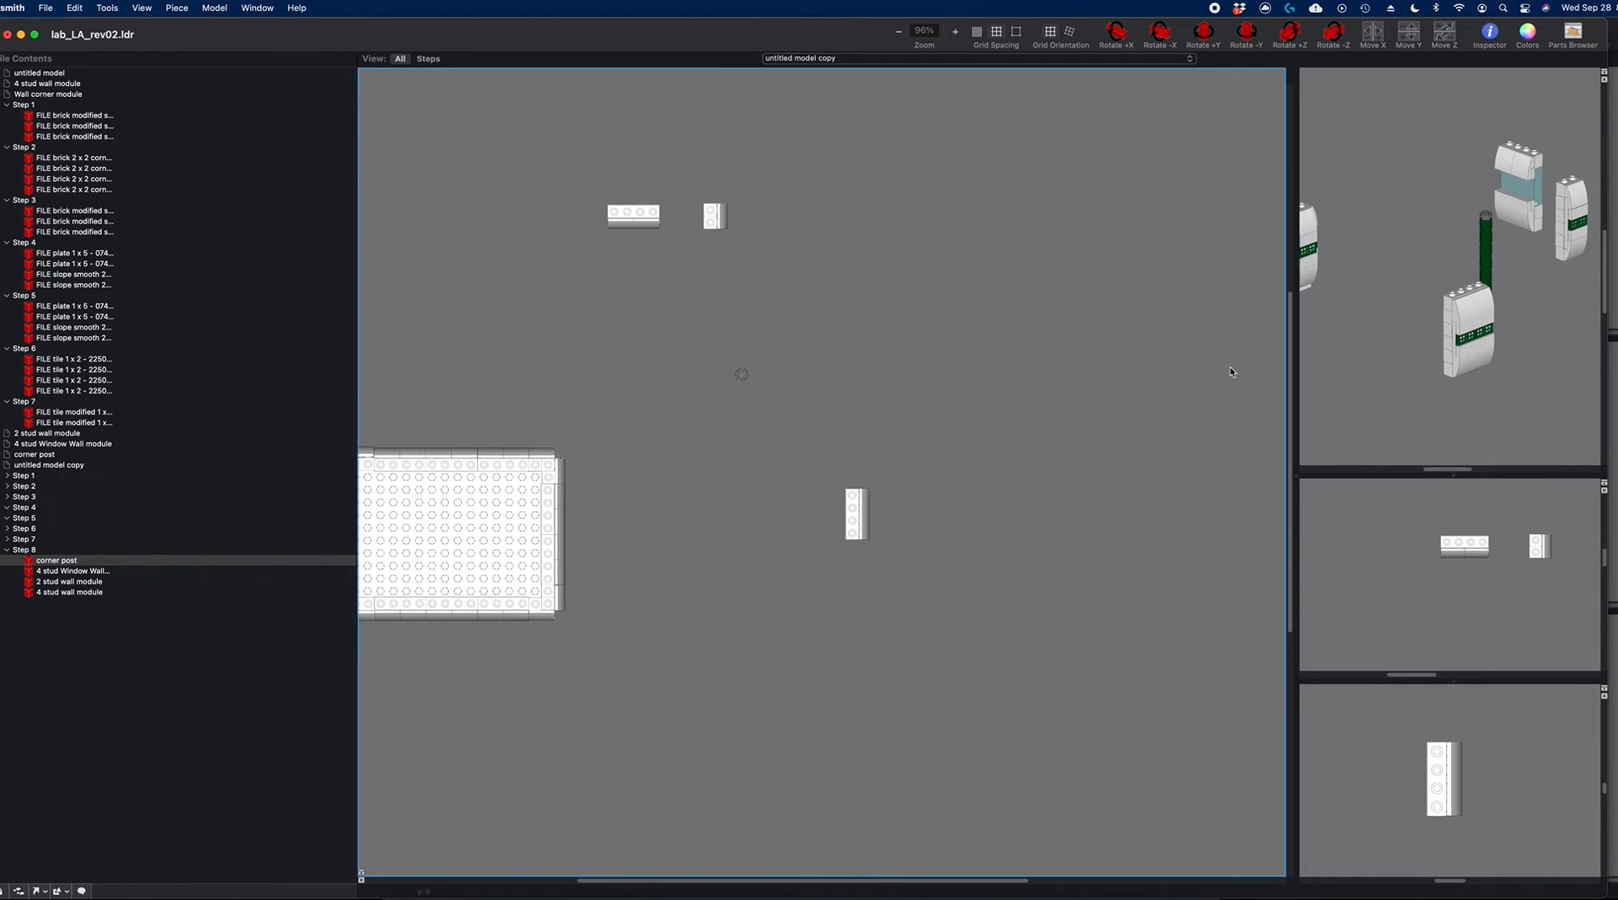
key(super+z)
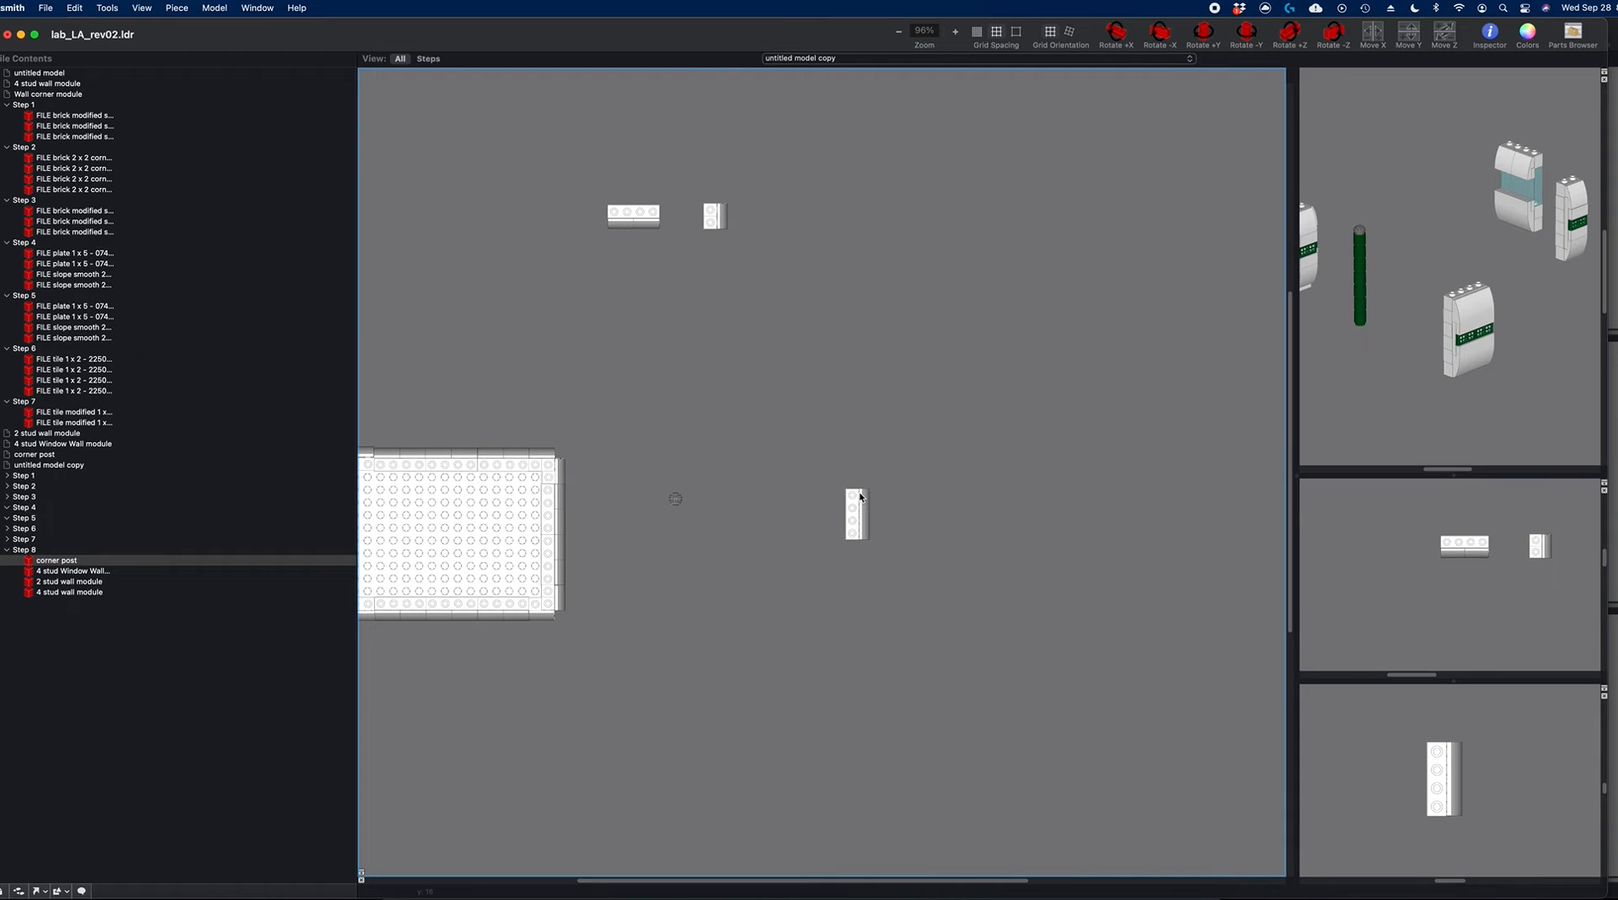
Step: In the corner post's own model, move all its parts to the spot where the 4 stud wall module sits
scroll(4, 99, down, 5)
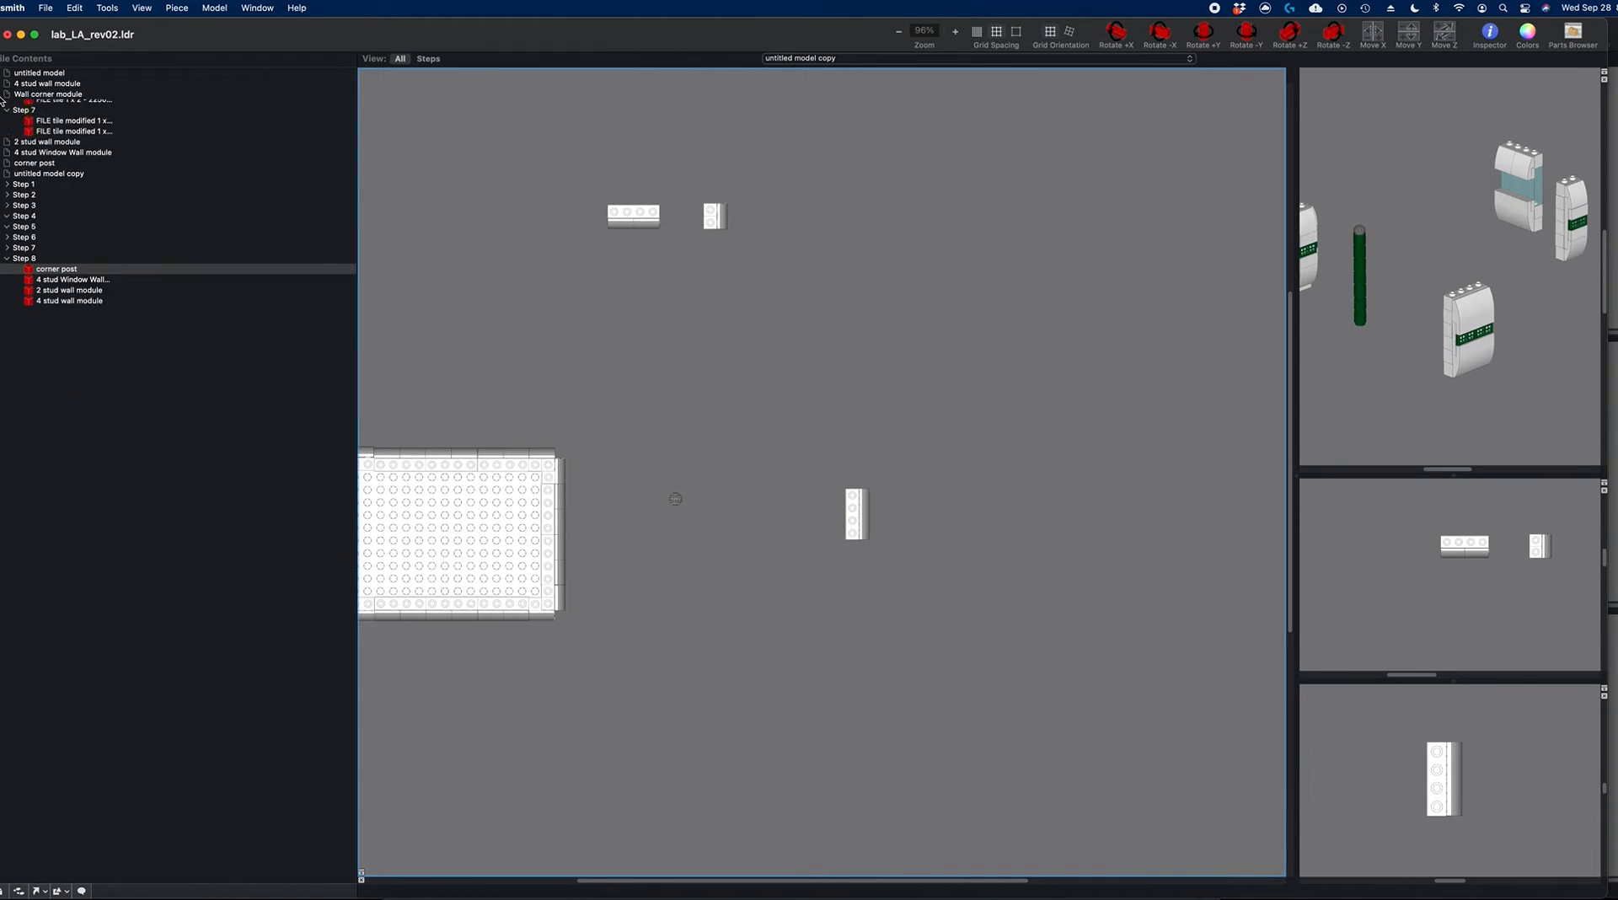
drag(160, 43, 177, 41)
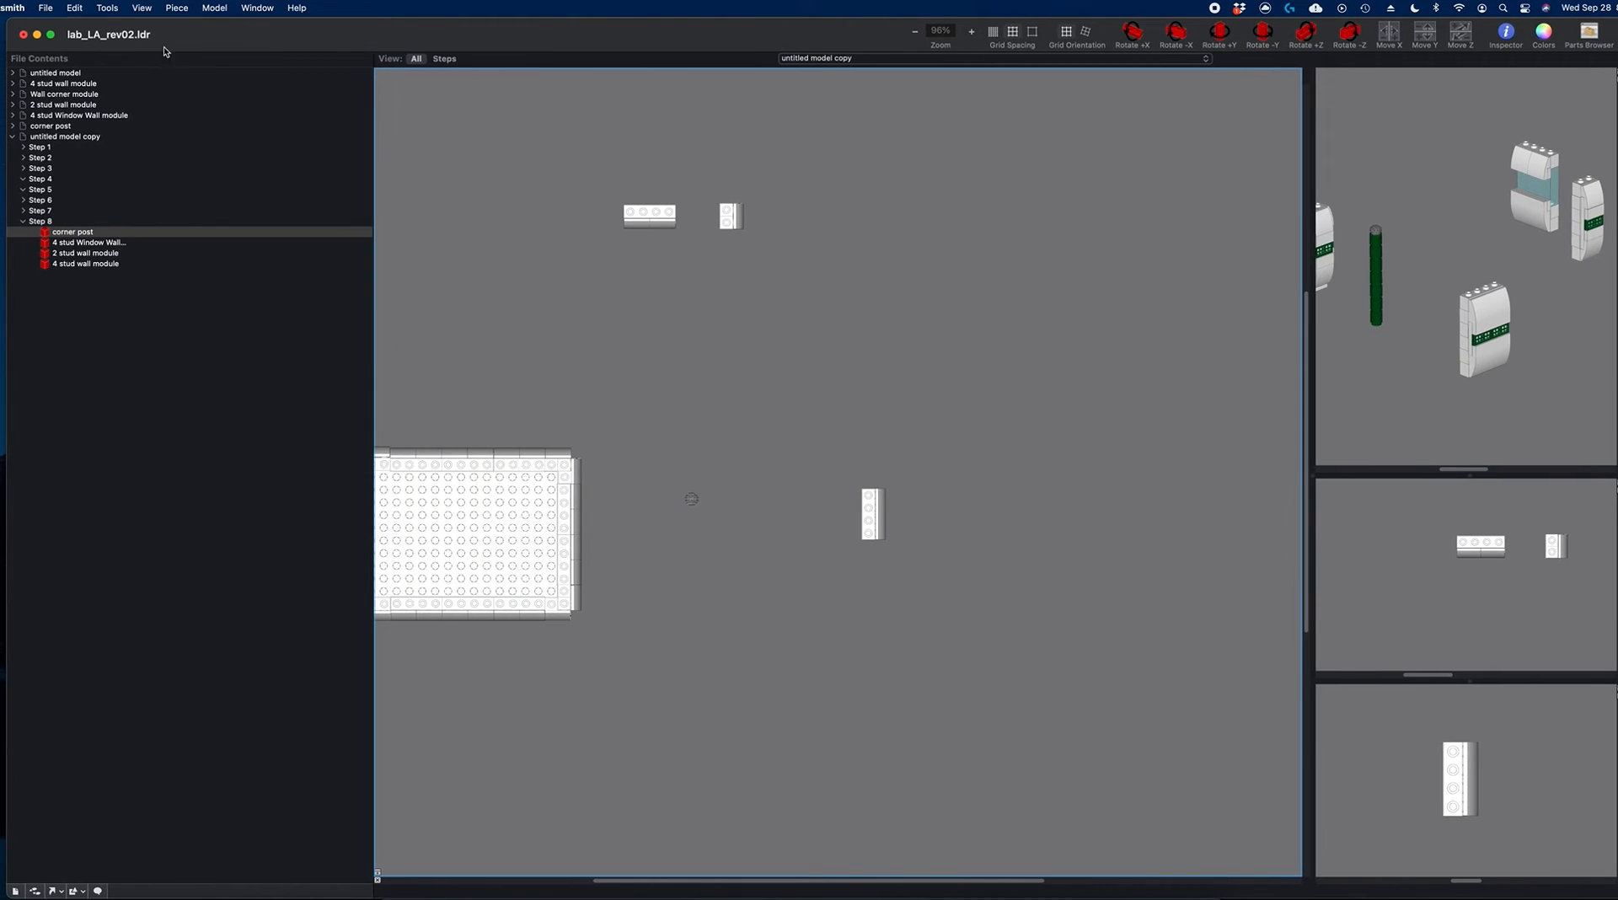
click(53, 127)
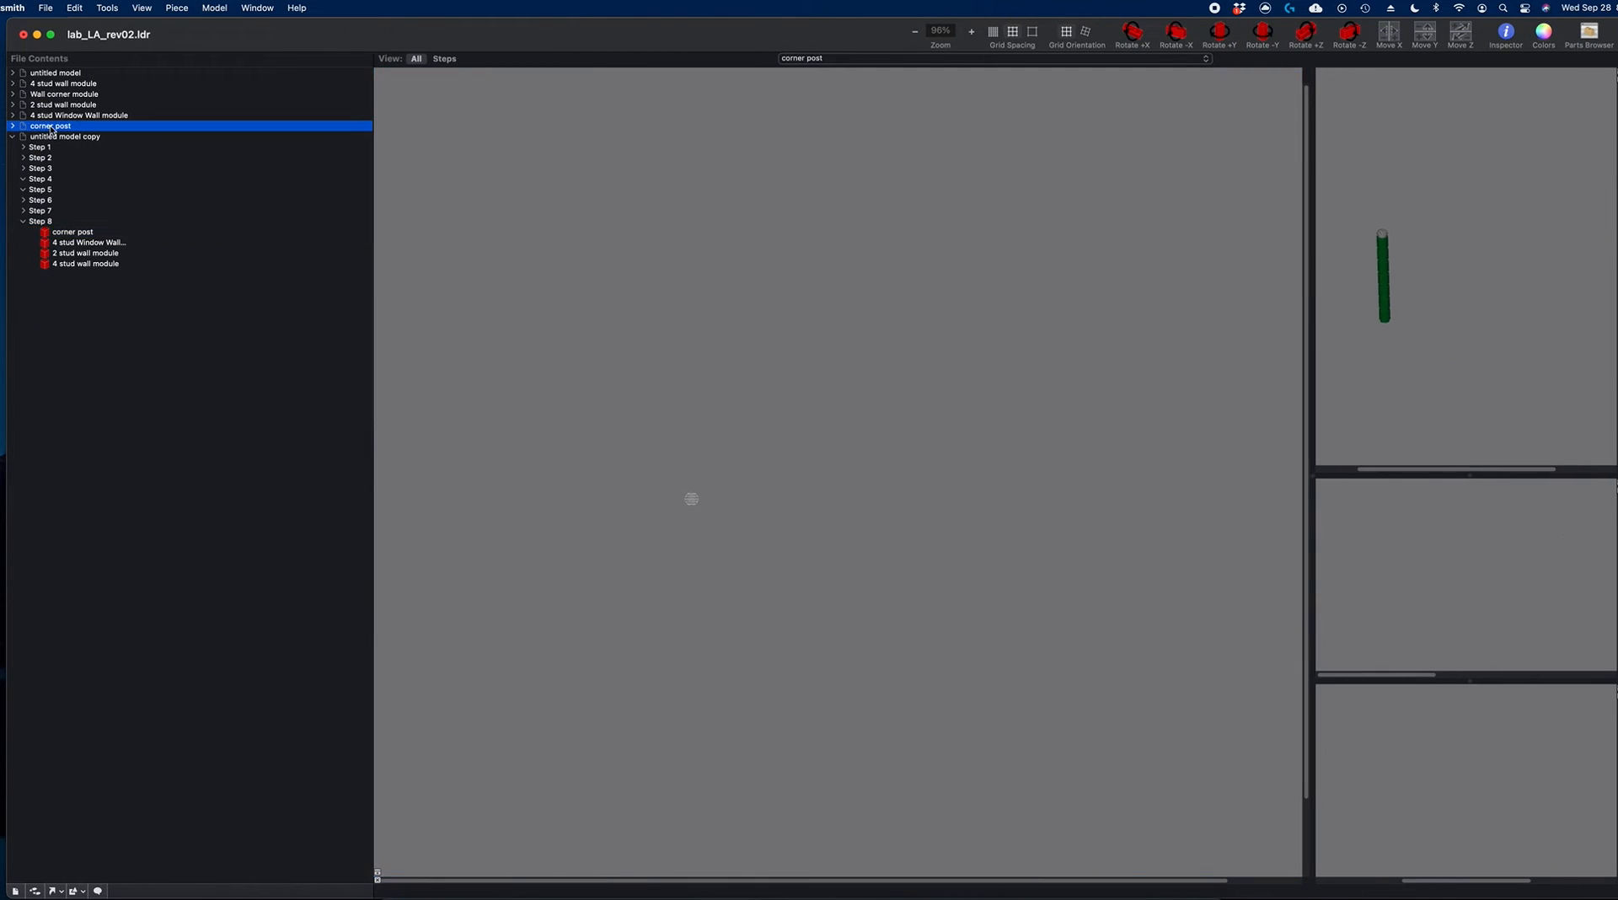
click(59, 73)
click(57, 84)
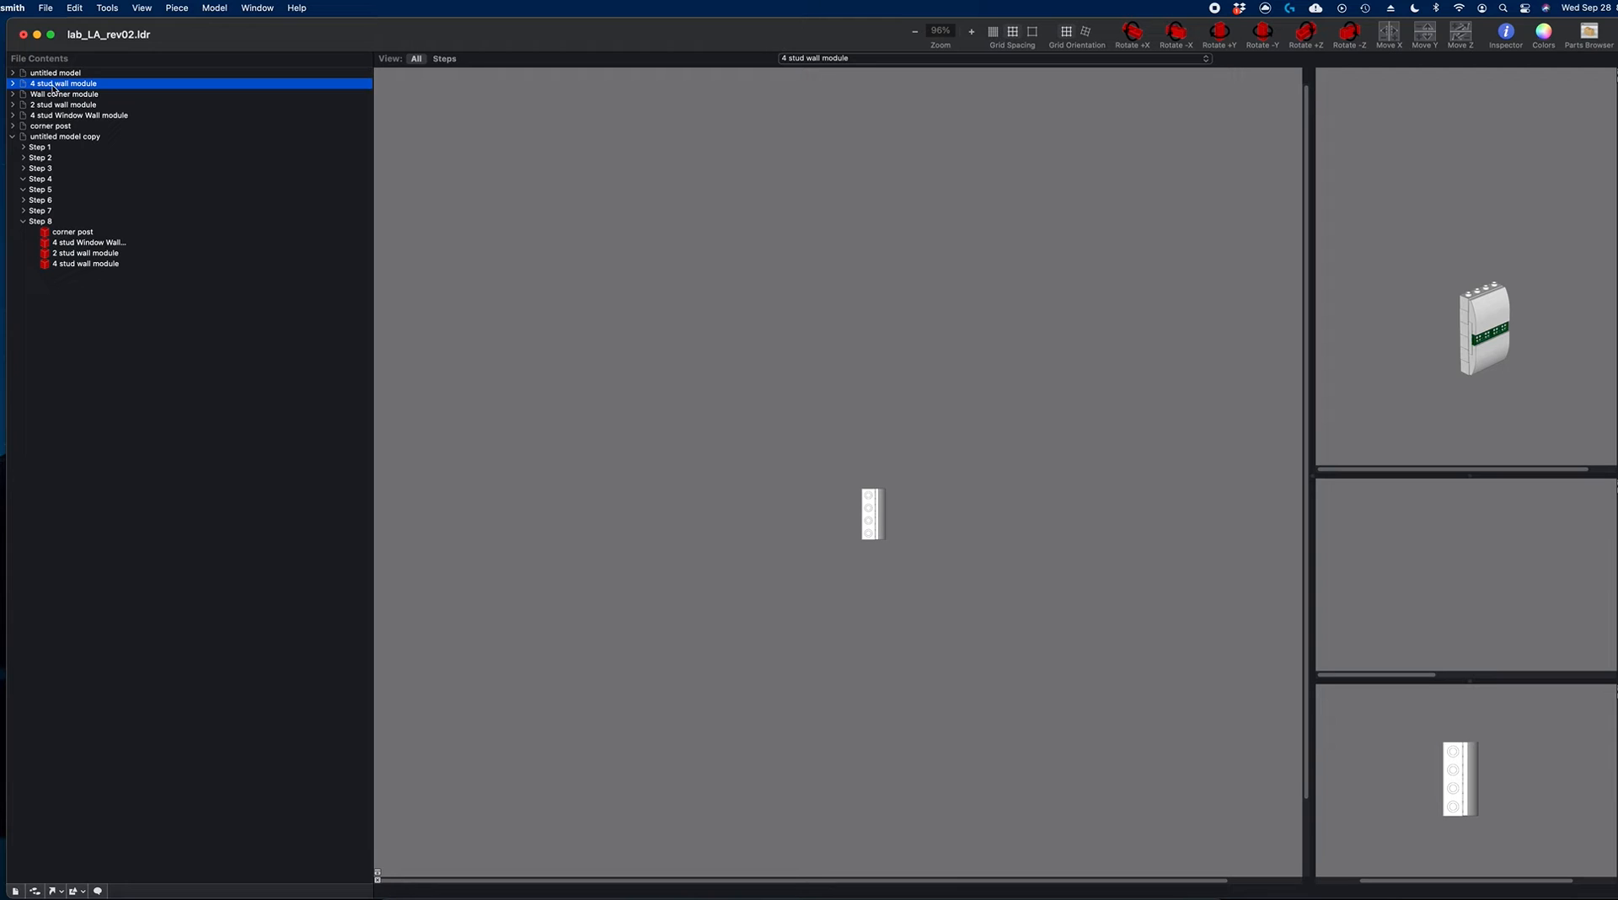
click(53, 126)
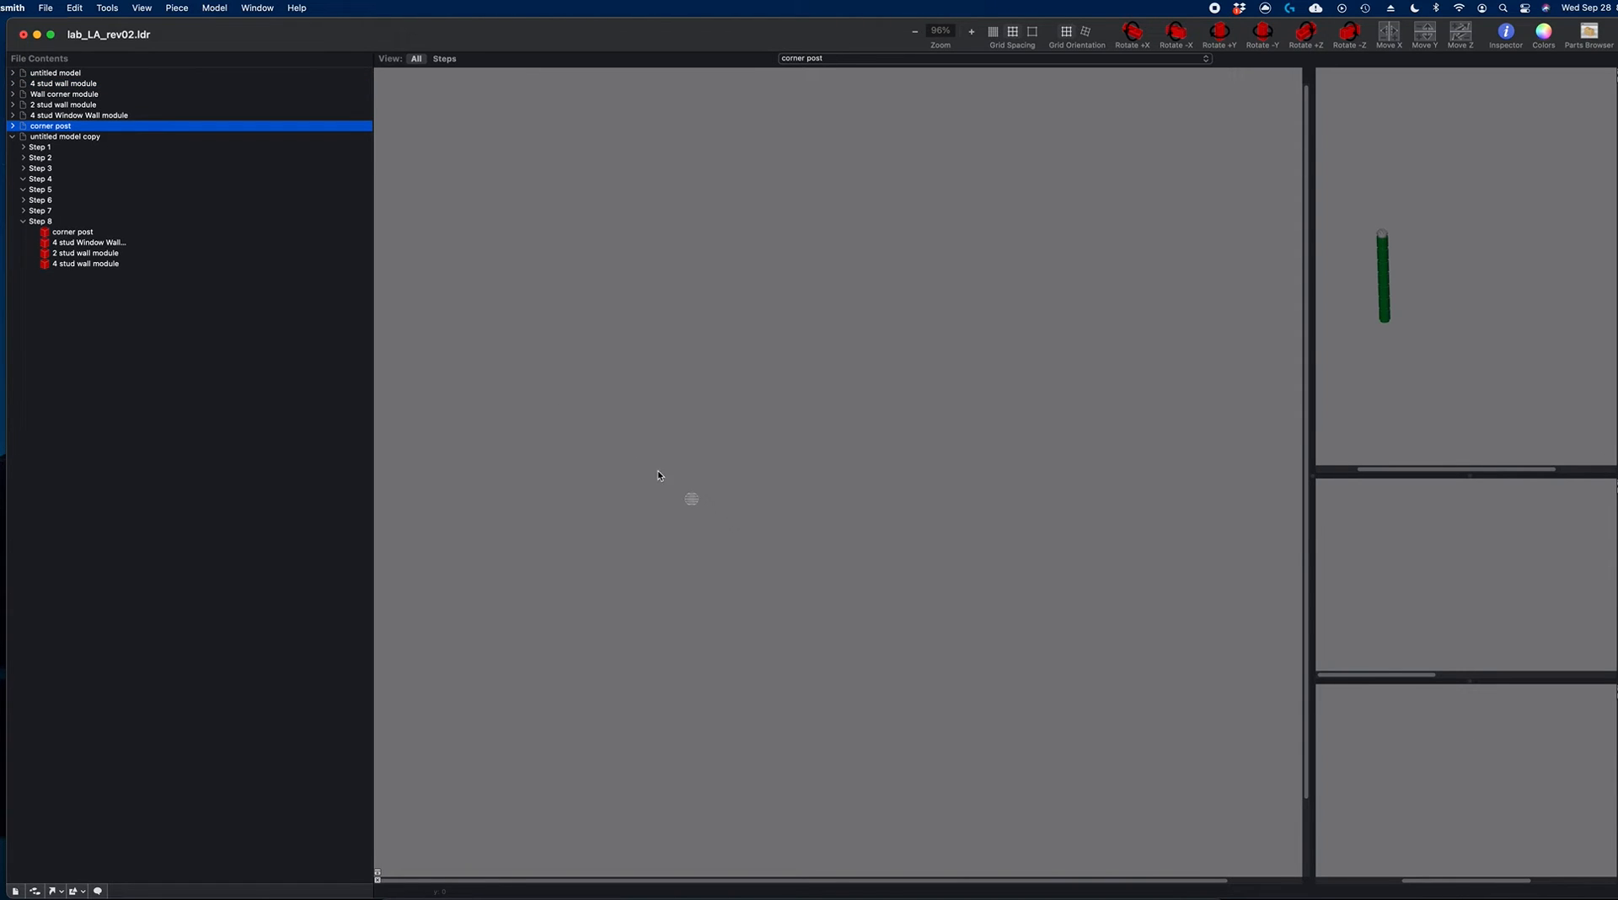
drag(655, 470, 866, 508)
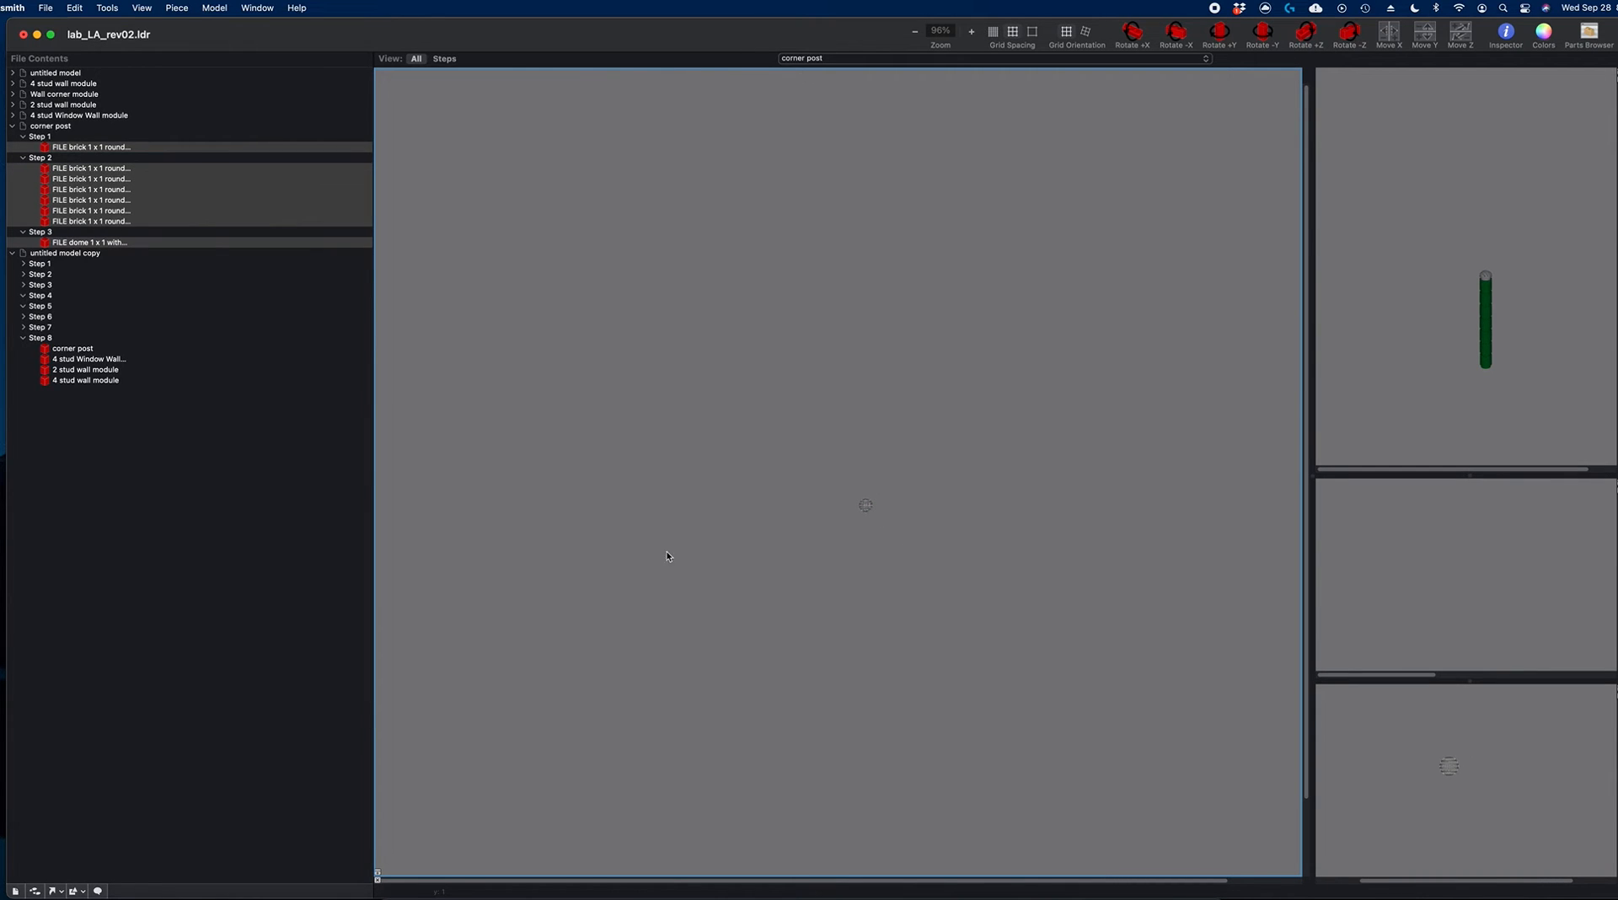
click(12, 125)
Step: Move all parts of the 4 stud Window Wall module to the shared origin spot in its own model
click(36, 115)
drag(510, 158, 870, 350)
drag(657, 213, 866, 509)
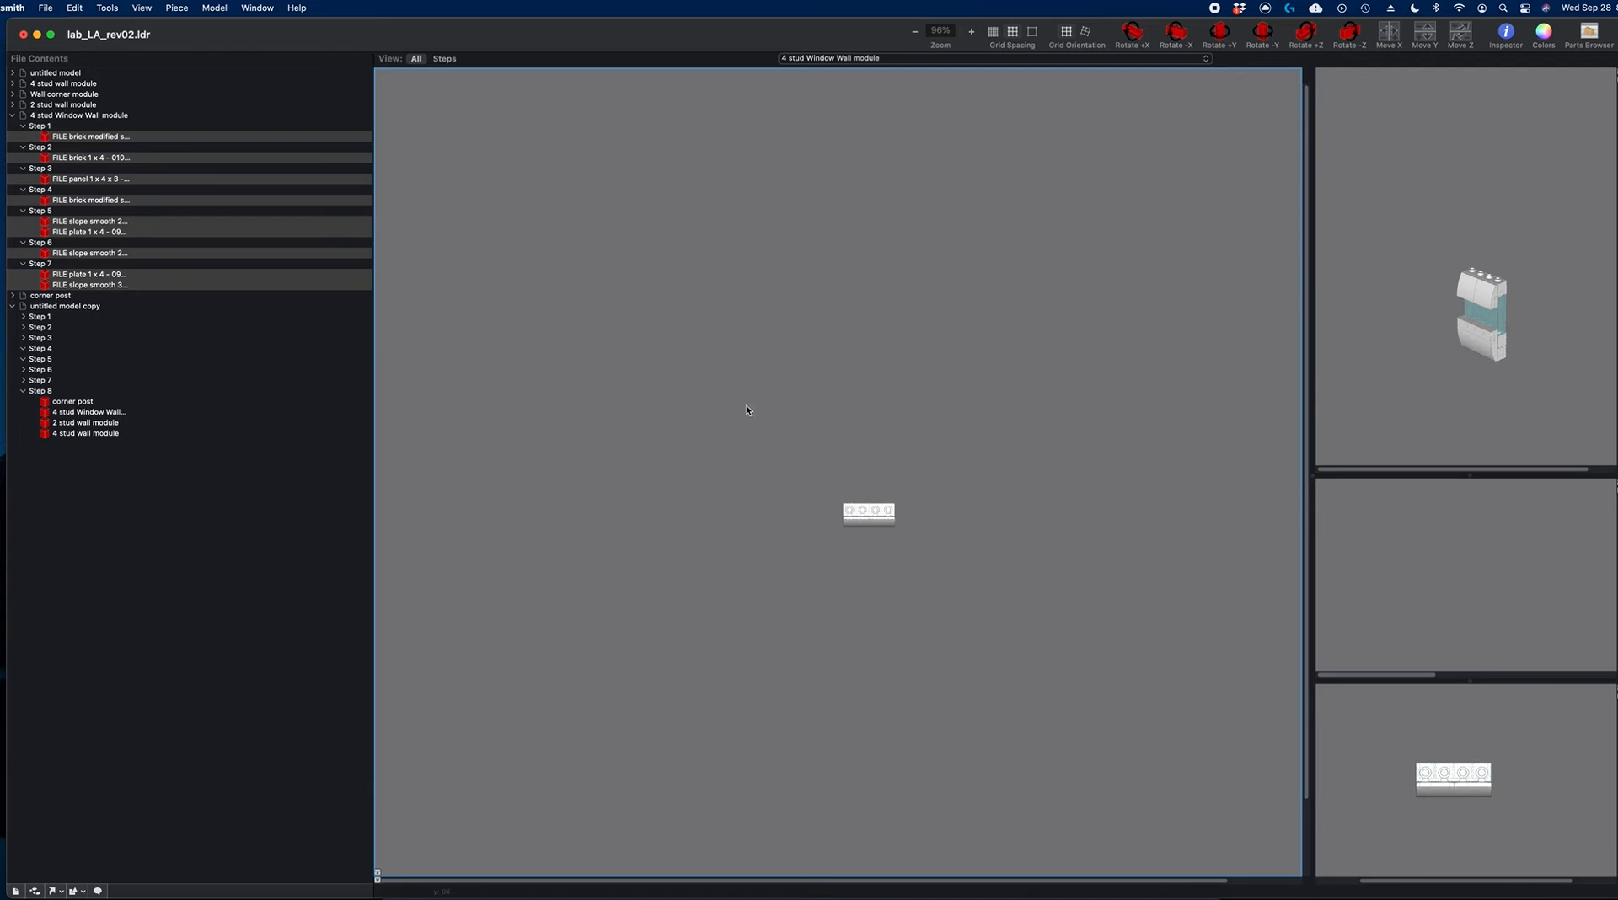
click(12, 115)
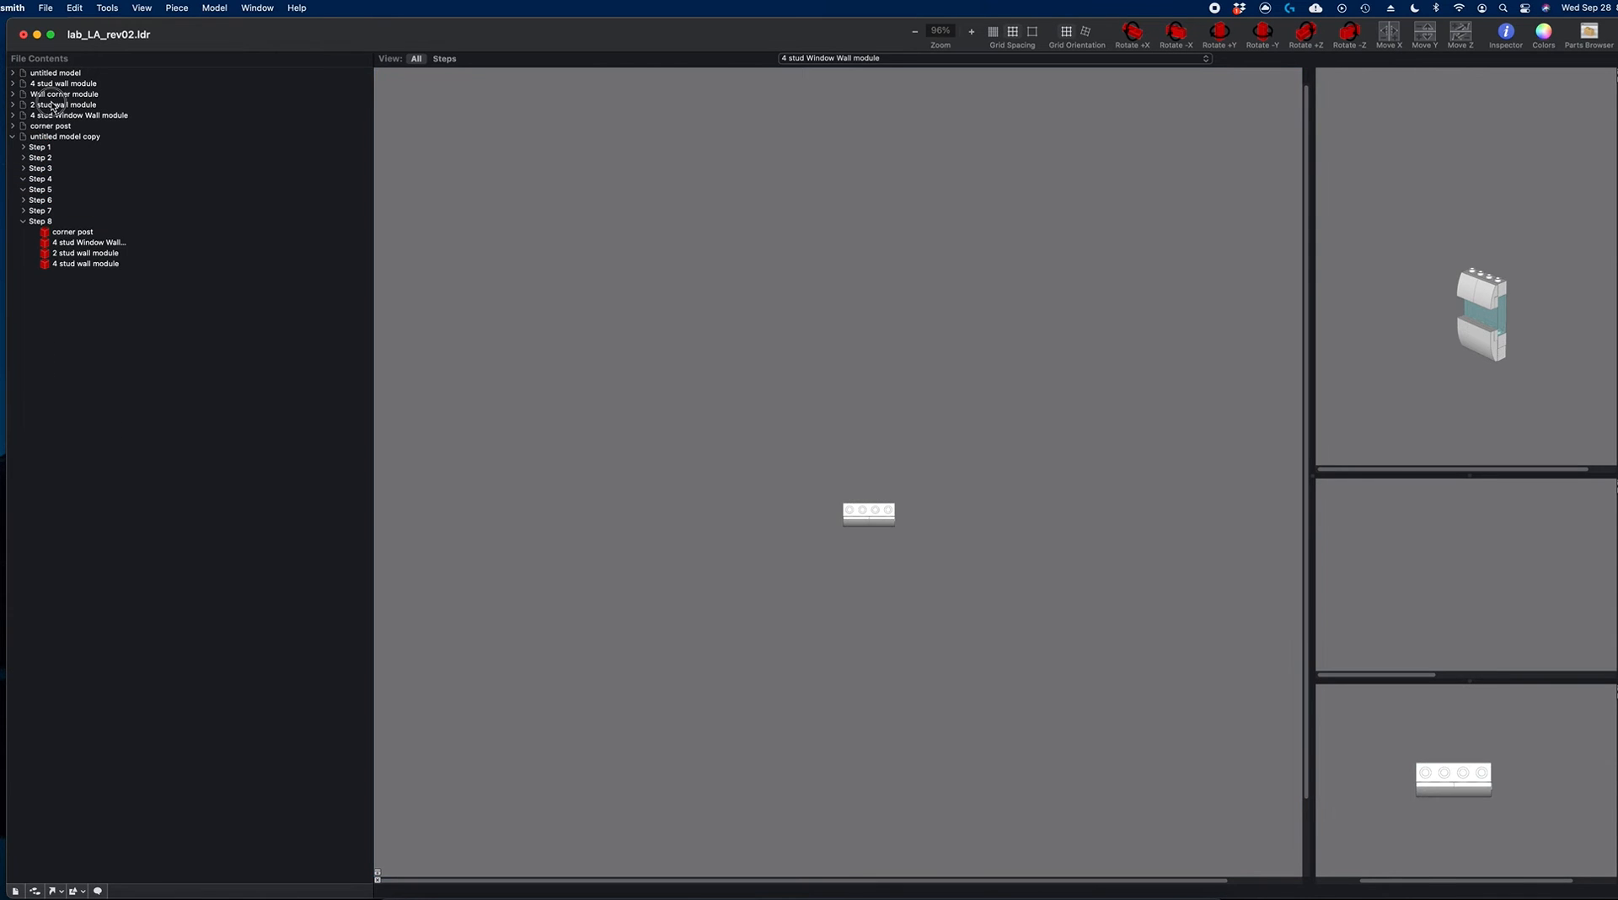
Step: Move all parts of the 2 stud wall module to the shared origin spot in its own model
click(53, 105)
drag(699, 216, 863, 504)
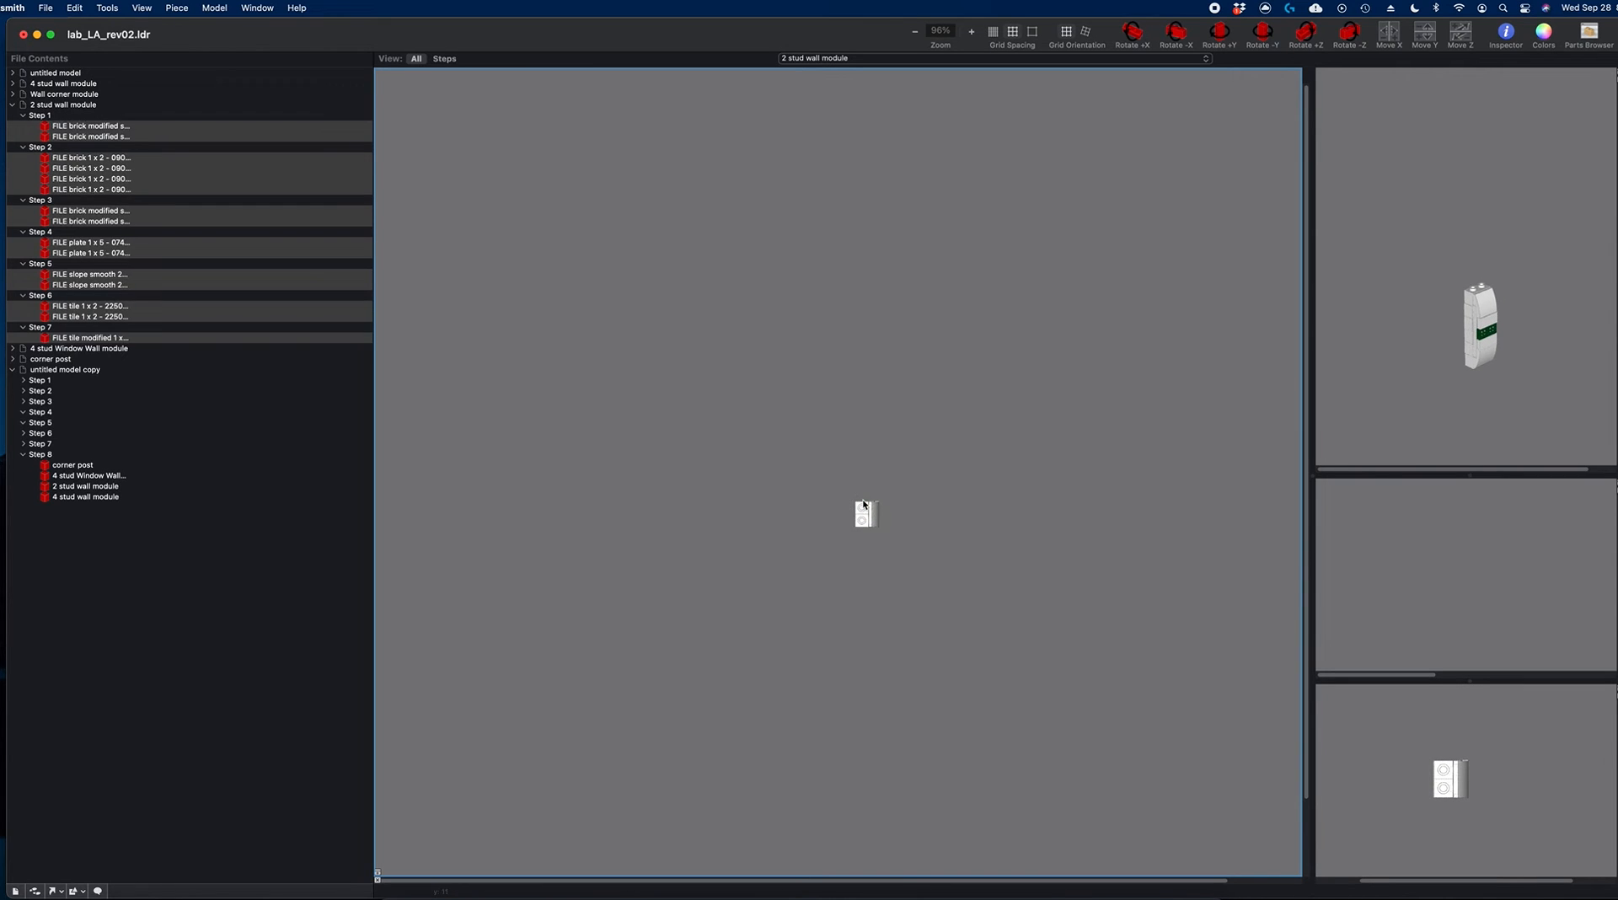
click(12, 105)
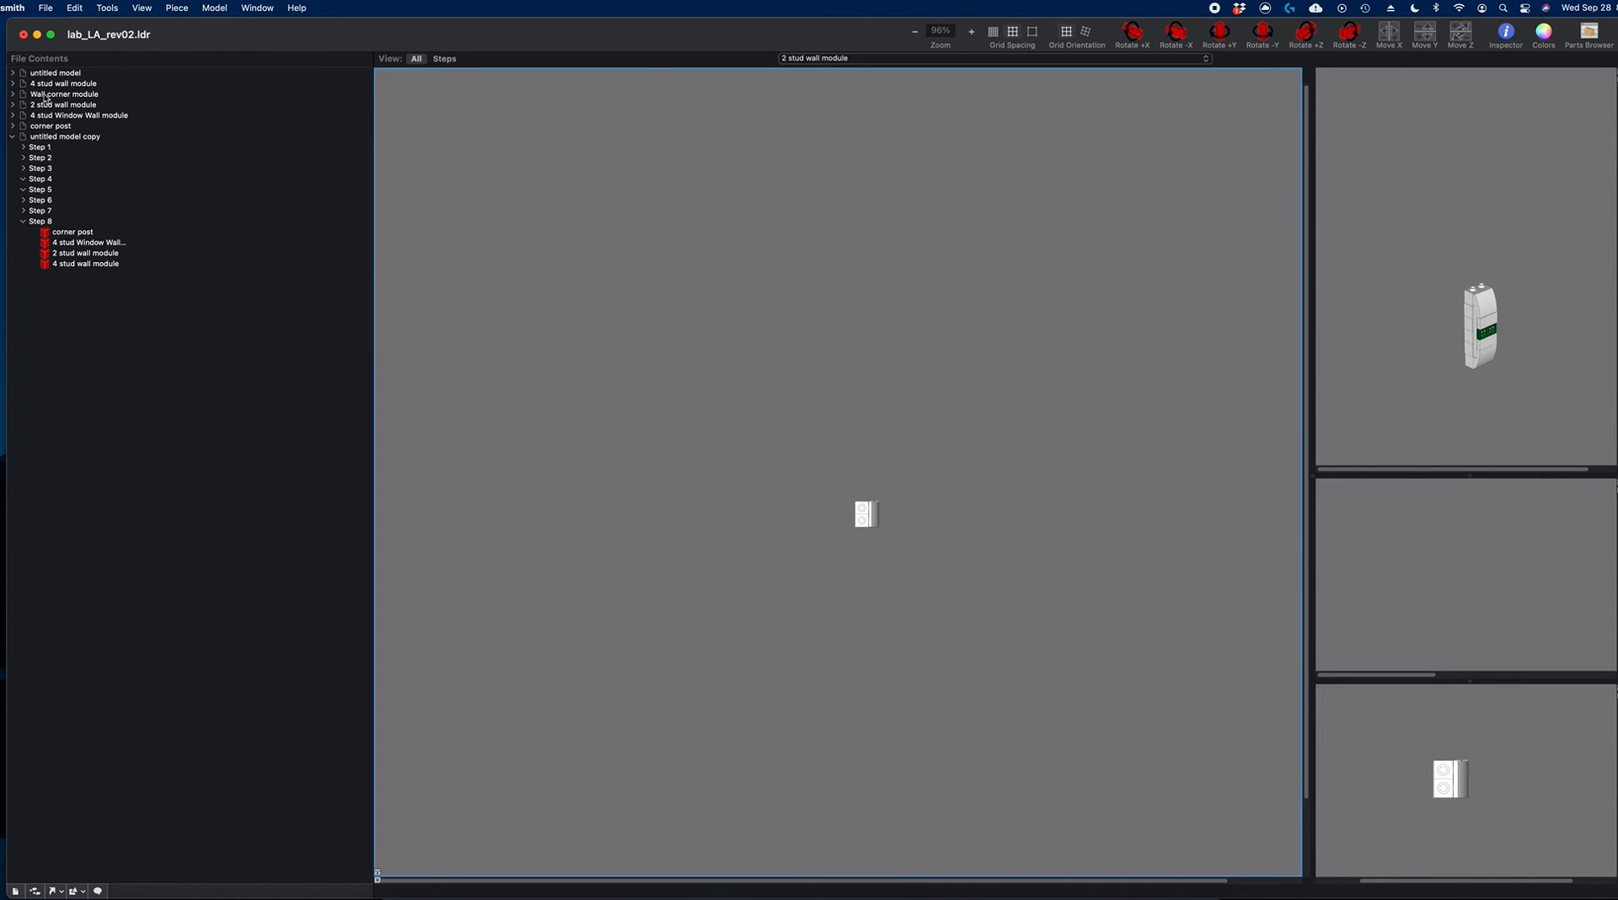
Step: Examine the position of each wall, corner and post submodel in its own model, and of their references in Step 8 of the model copy
click(45, 95)
click(46, 84)
click(45, 95)
click(47, 104)
click(49, 116)
click(49, 127)
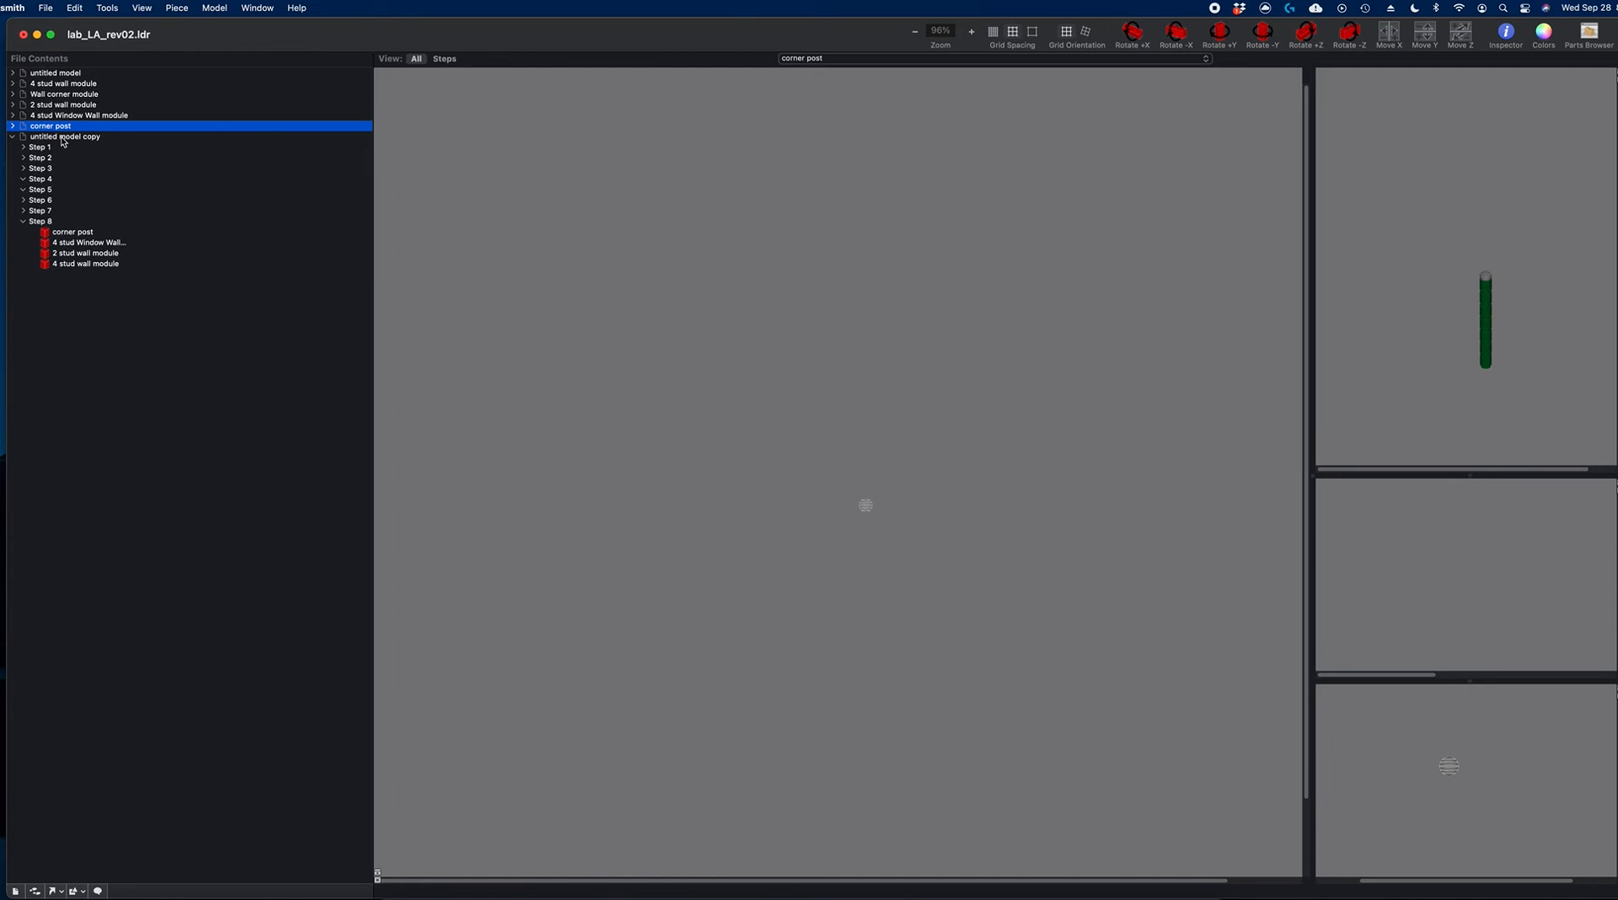
click(64, 222)
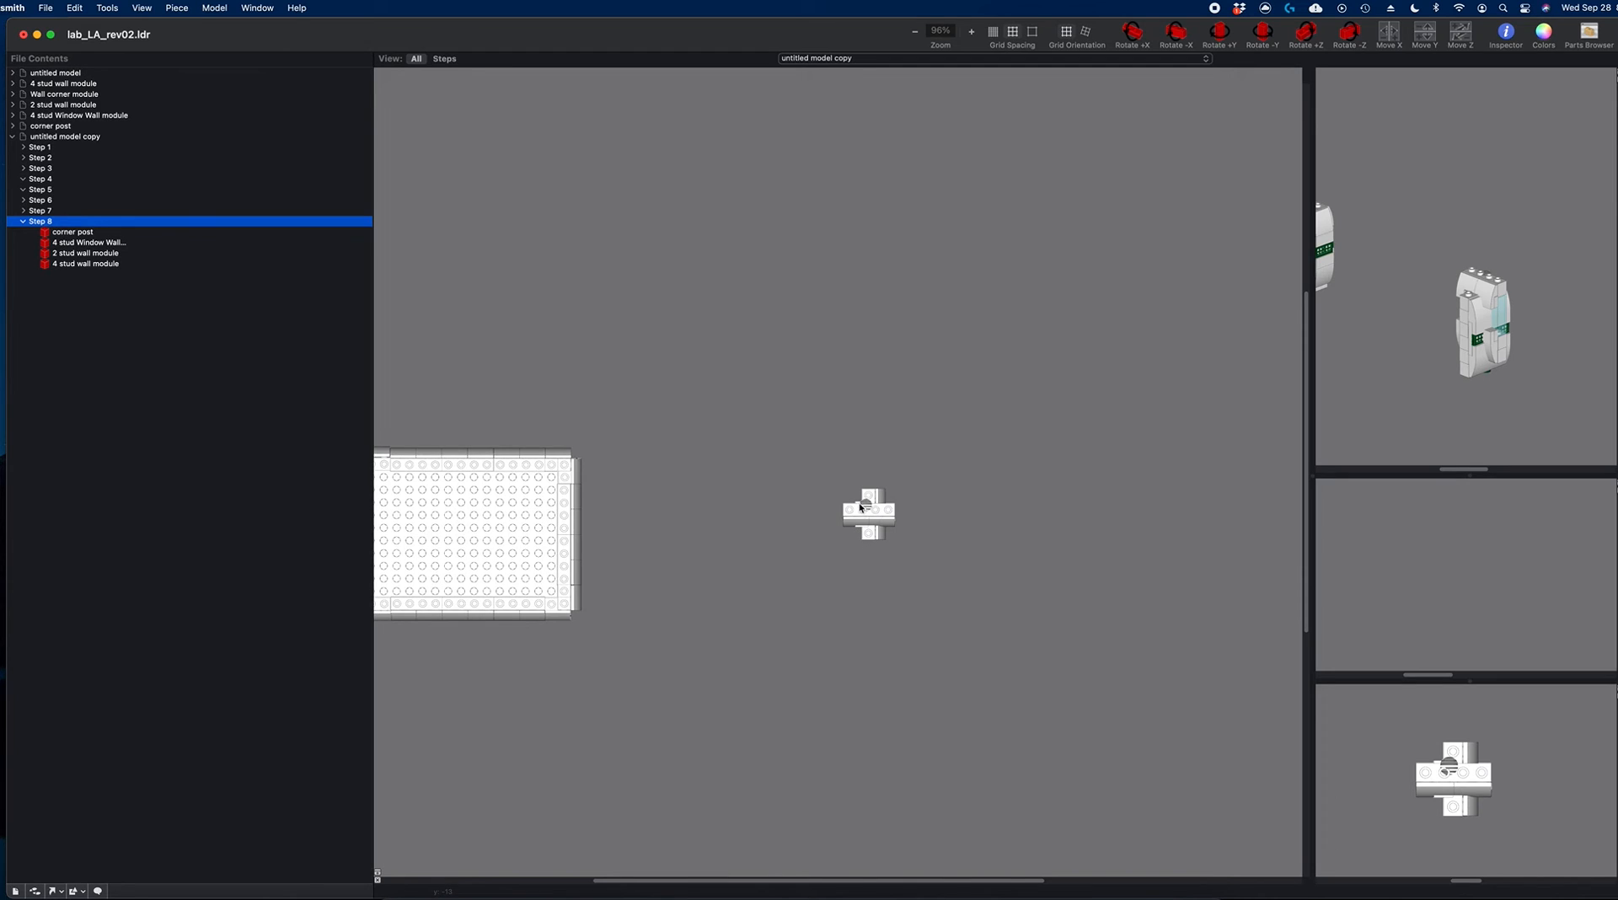
click(885, 534)
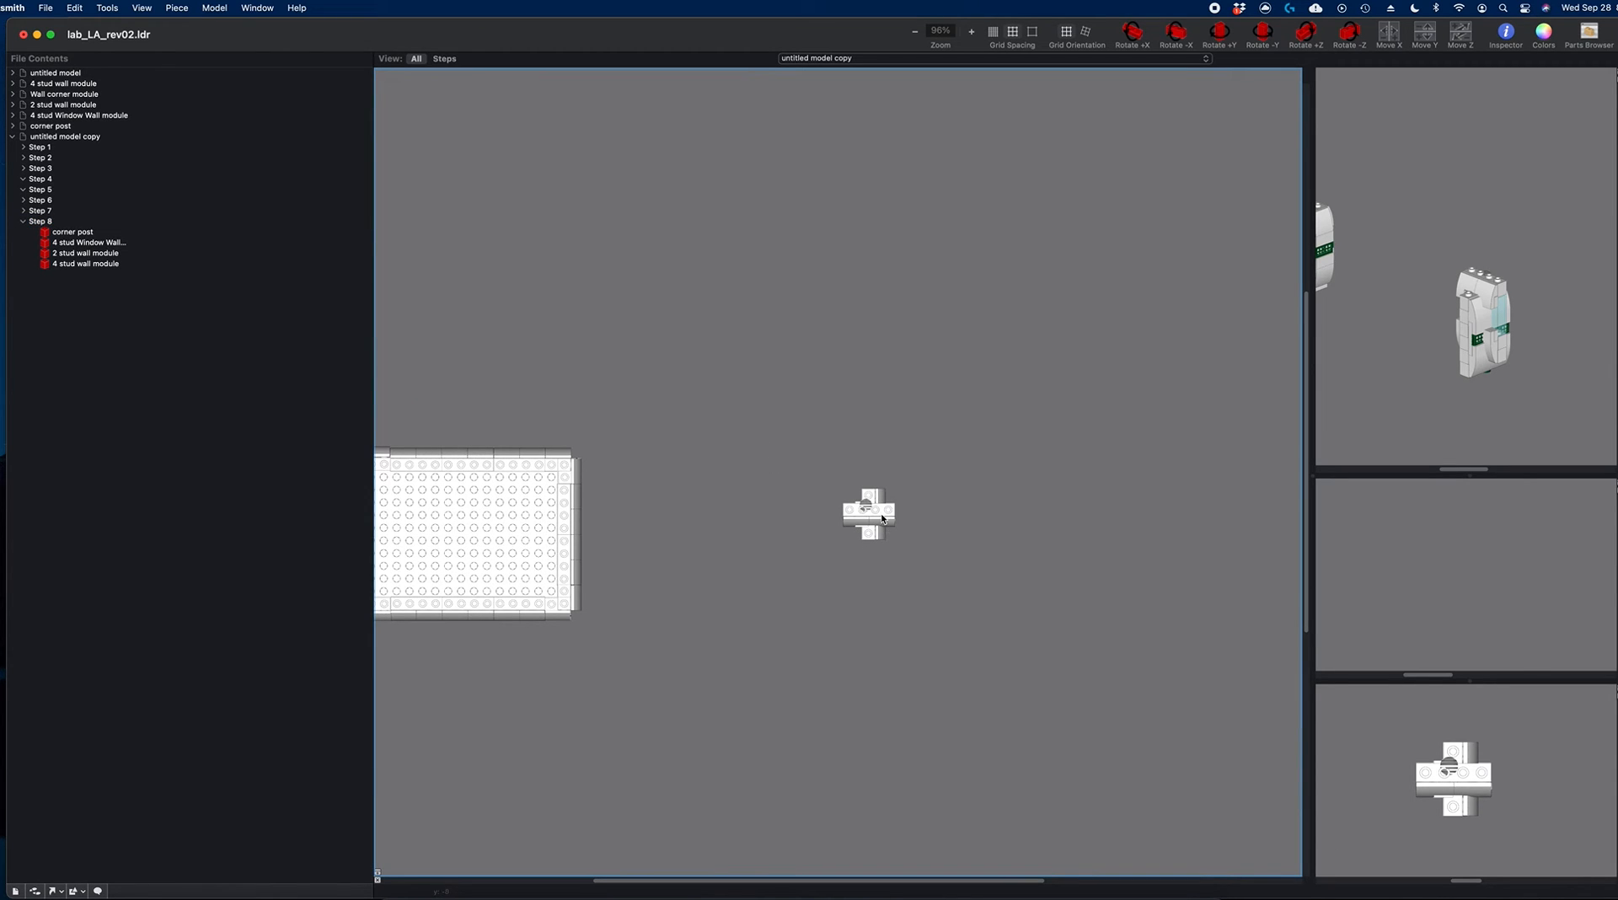
Step: Spread the overlapping 4 stud Window Wall, 4 stud wall, 2 stud wall and corner post references apart in the empty area beside the building
drag(883, 518, 770, 412)
drag(868, 518, 754, 477)
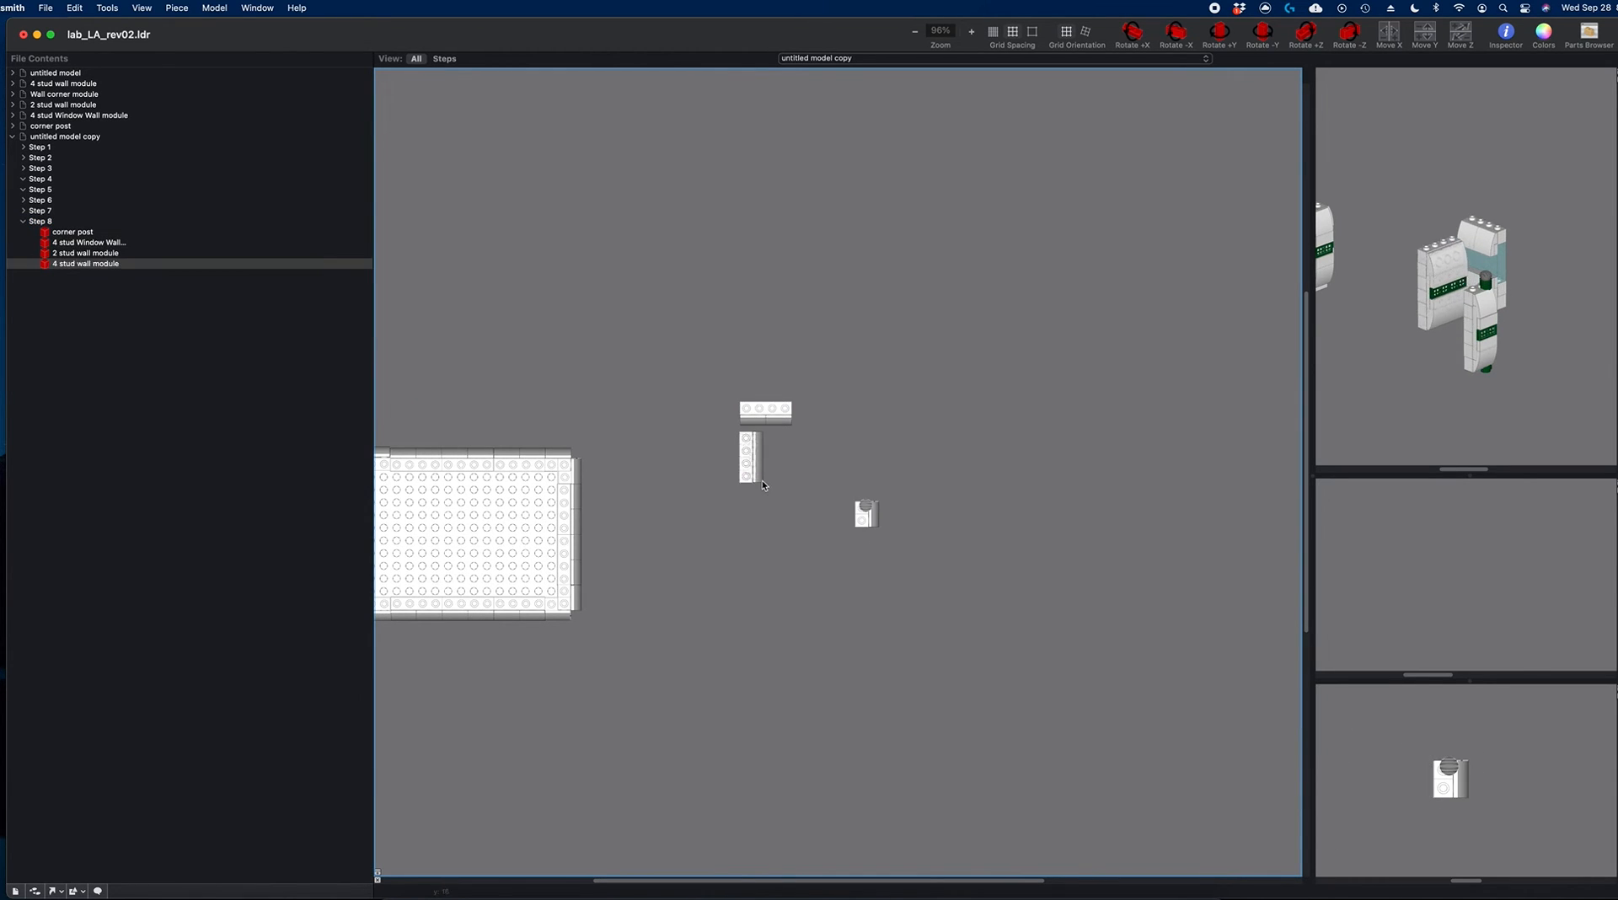
drag(868, 521, 906, 369)
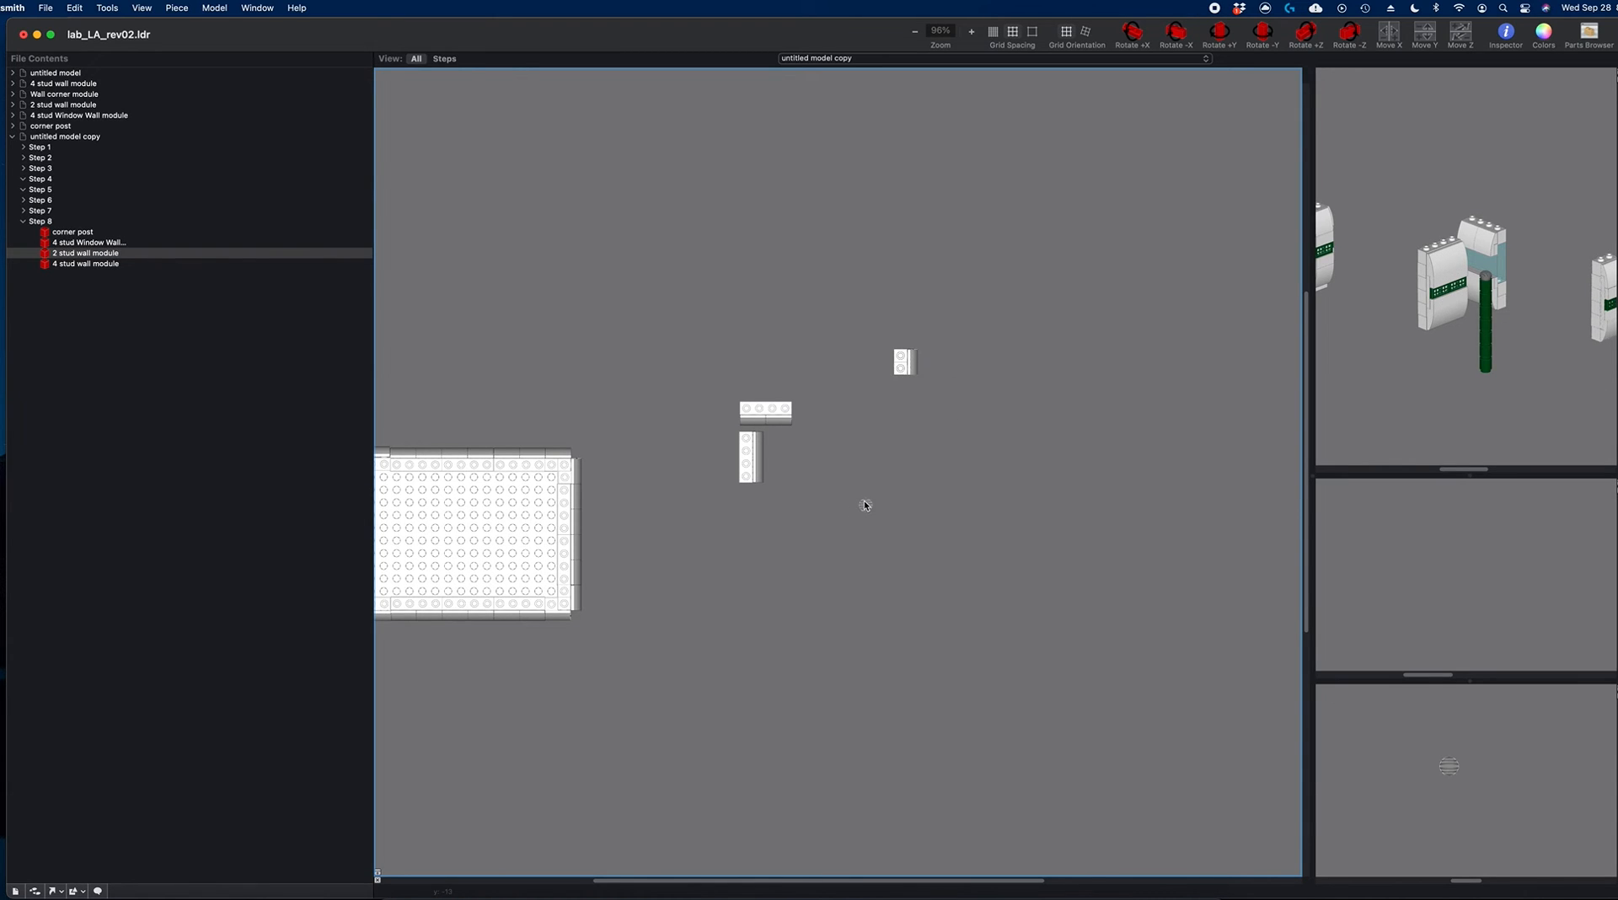
drag(868, 507, 960, 457)
click(933, 533)
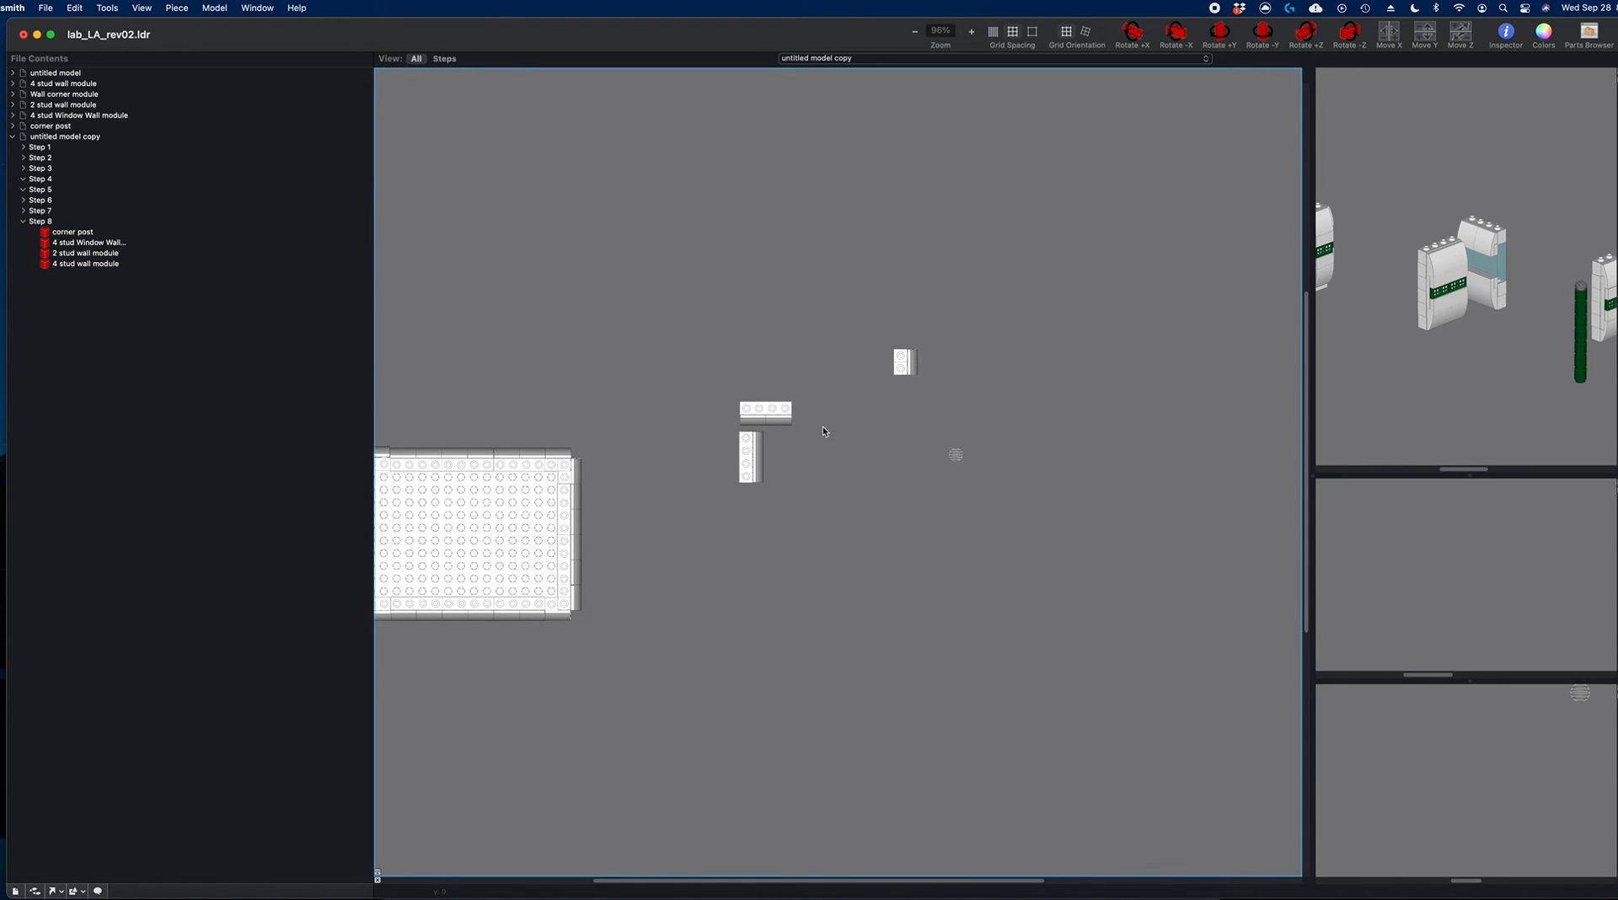
Step: Insert a Wall corner module reference into Step 8 of the model copy and place it in front of the separated wall modules
click(178, 4)
mouse_move(145, 8)
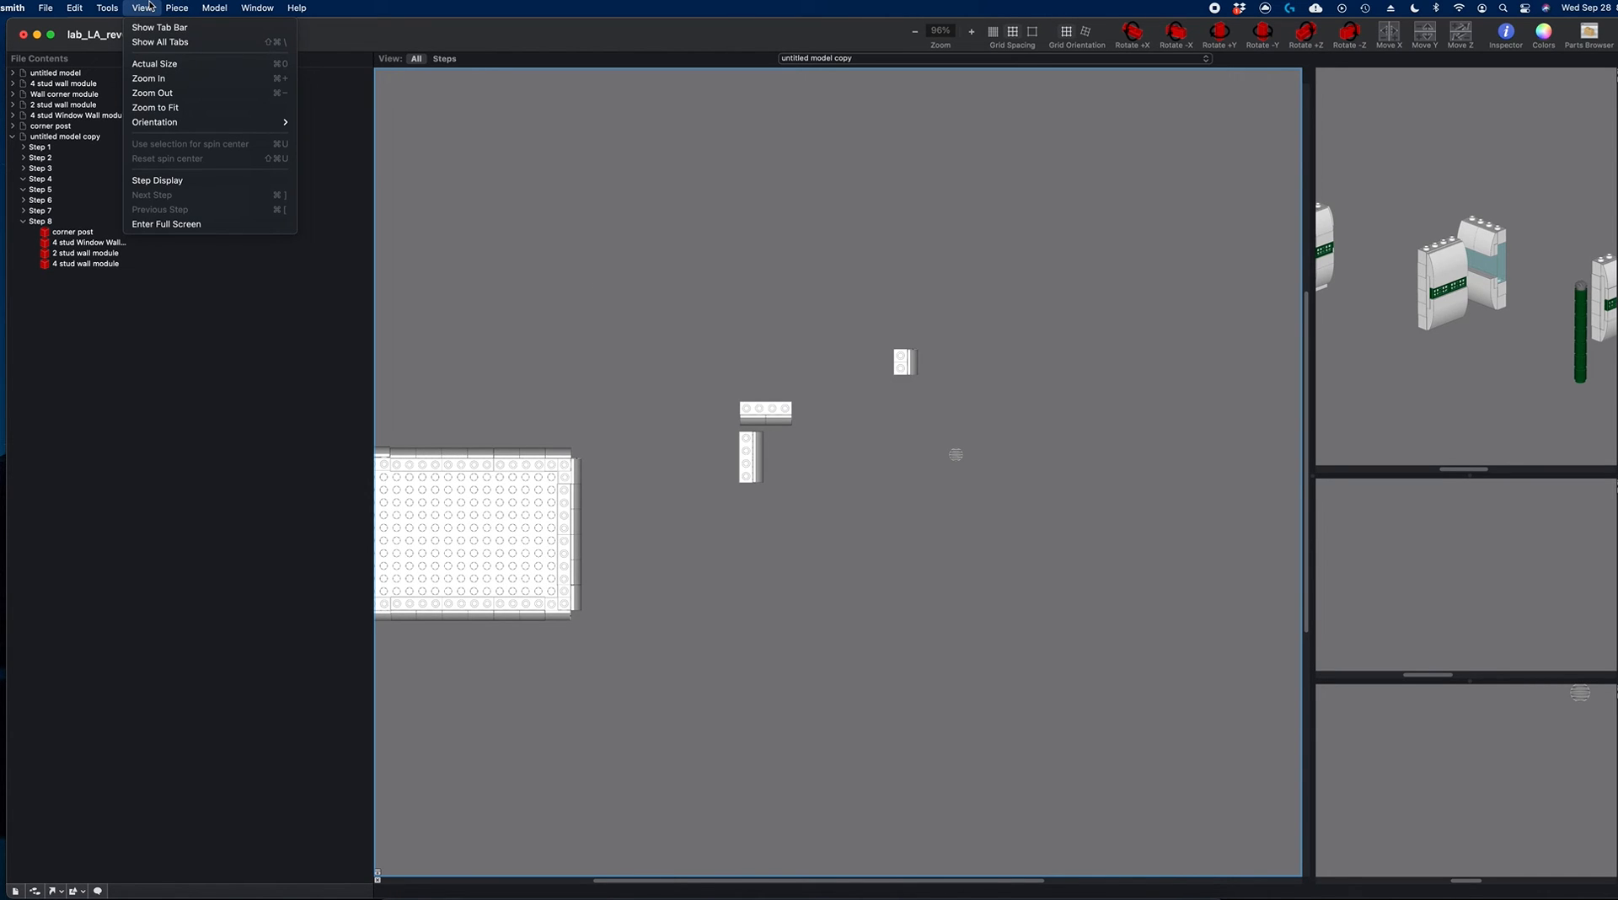
mouse_move(214, 8)
mouse_move(289, 72)
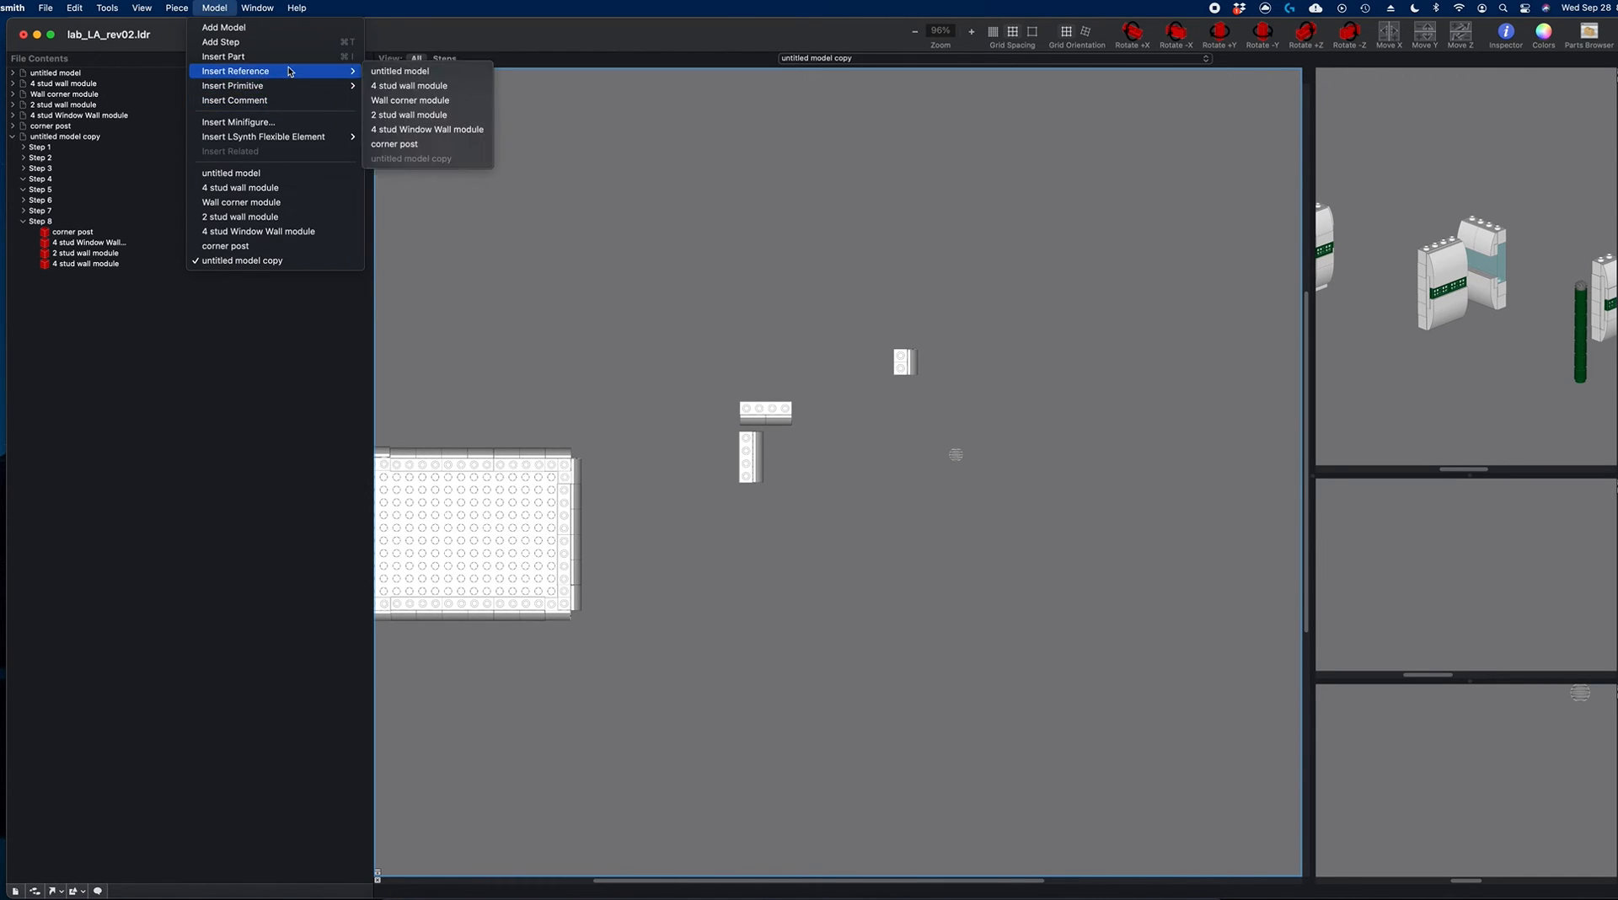
click(452, 101)
drag(968, 470, 879, 498)
Step: Rotate the Wall corner module reference about the Y axis until its two wings lie diagonally in the plan view
key(y)
key(y)
key(y)
key(y)
key(y)
Step: Rotate the 4 stud Window Wall and 4 stud wall module references about the Y axis
click(780, 417)
key(y)
key(y)
key(y)
key(y)
key(y)
key(y)
key(y)
key(y)
key(y)
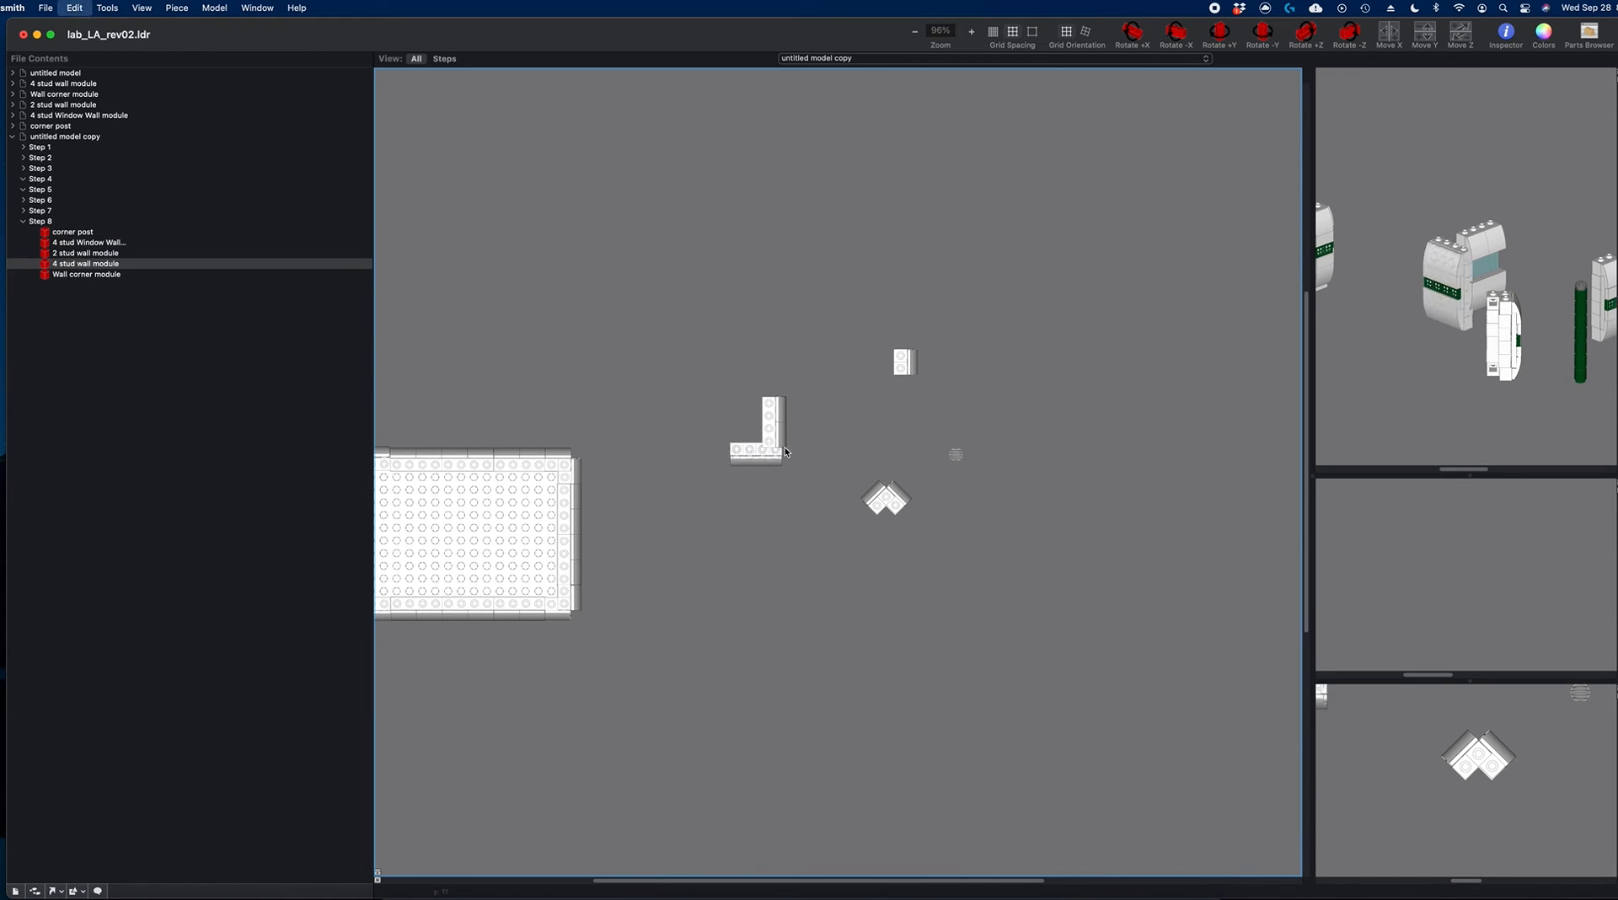
Step: Rotate the 2 stud wall module reference about the Y axis until it lies diagonally in the plan view
click(904, 362)
key(y)
key(y)
key(y)
key(y)
key(y)
key(y)
key(y)
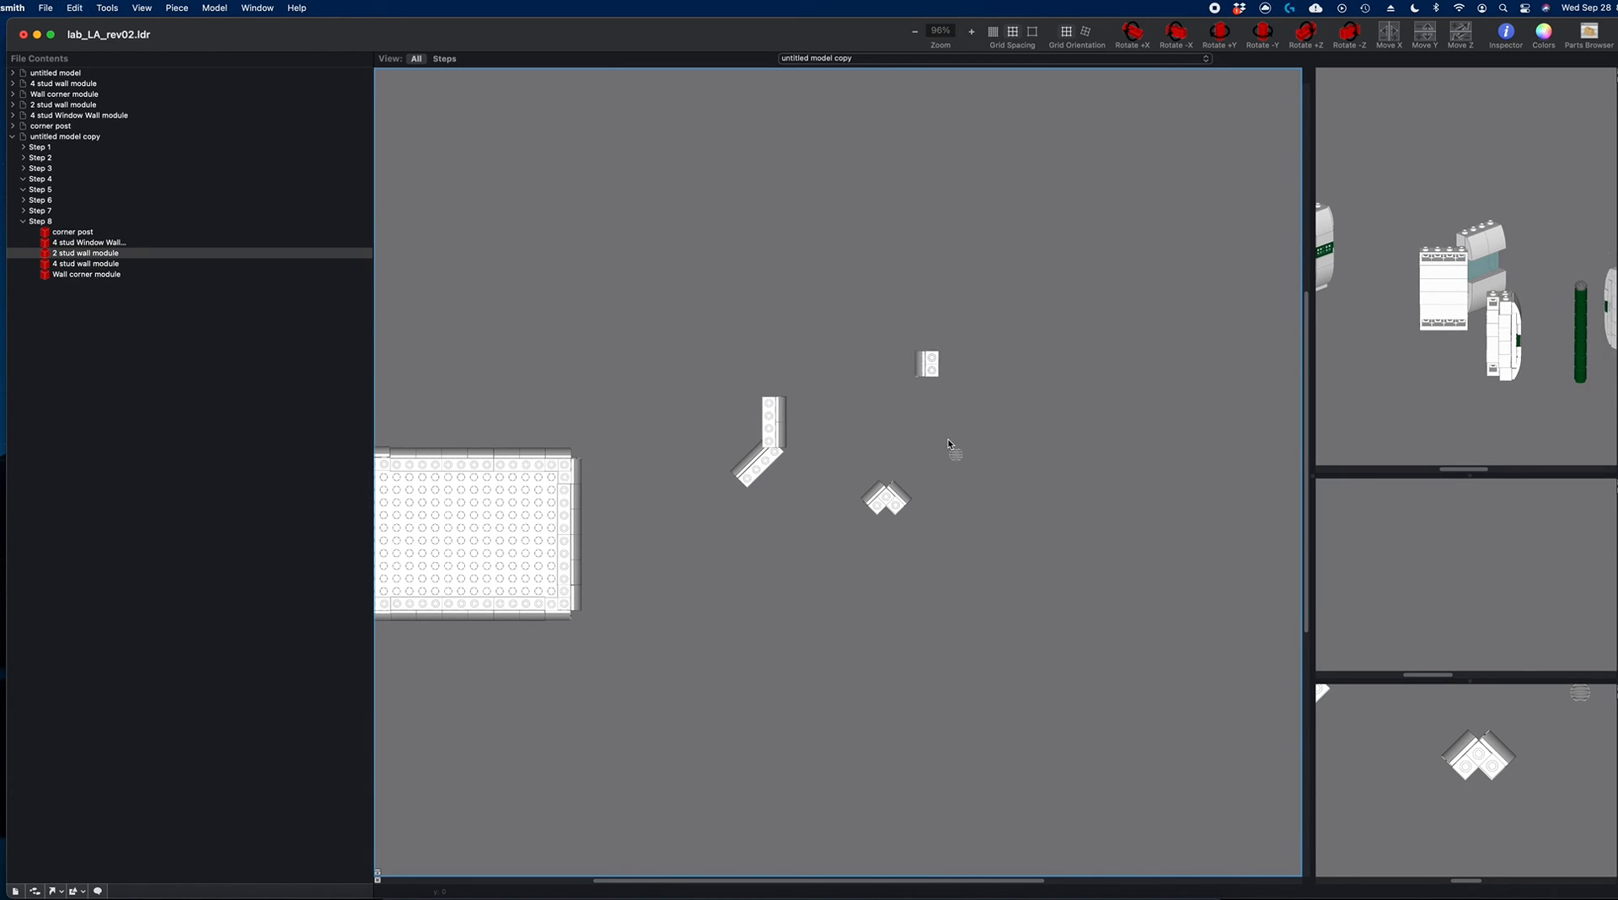
Step: Rotate the corner post reference about the Y axis
click(956, 454)
key(y)
key(y)
key(y)
key(y)
key(y)
key(y)
key(y)
key(y)
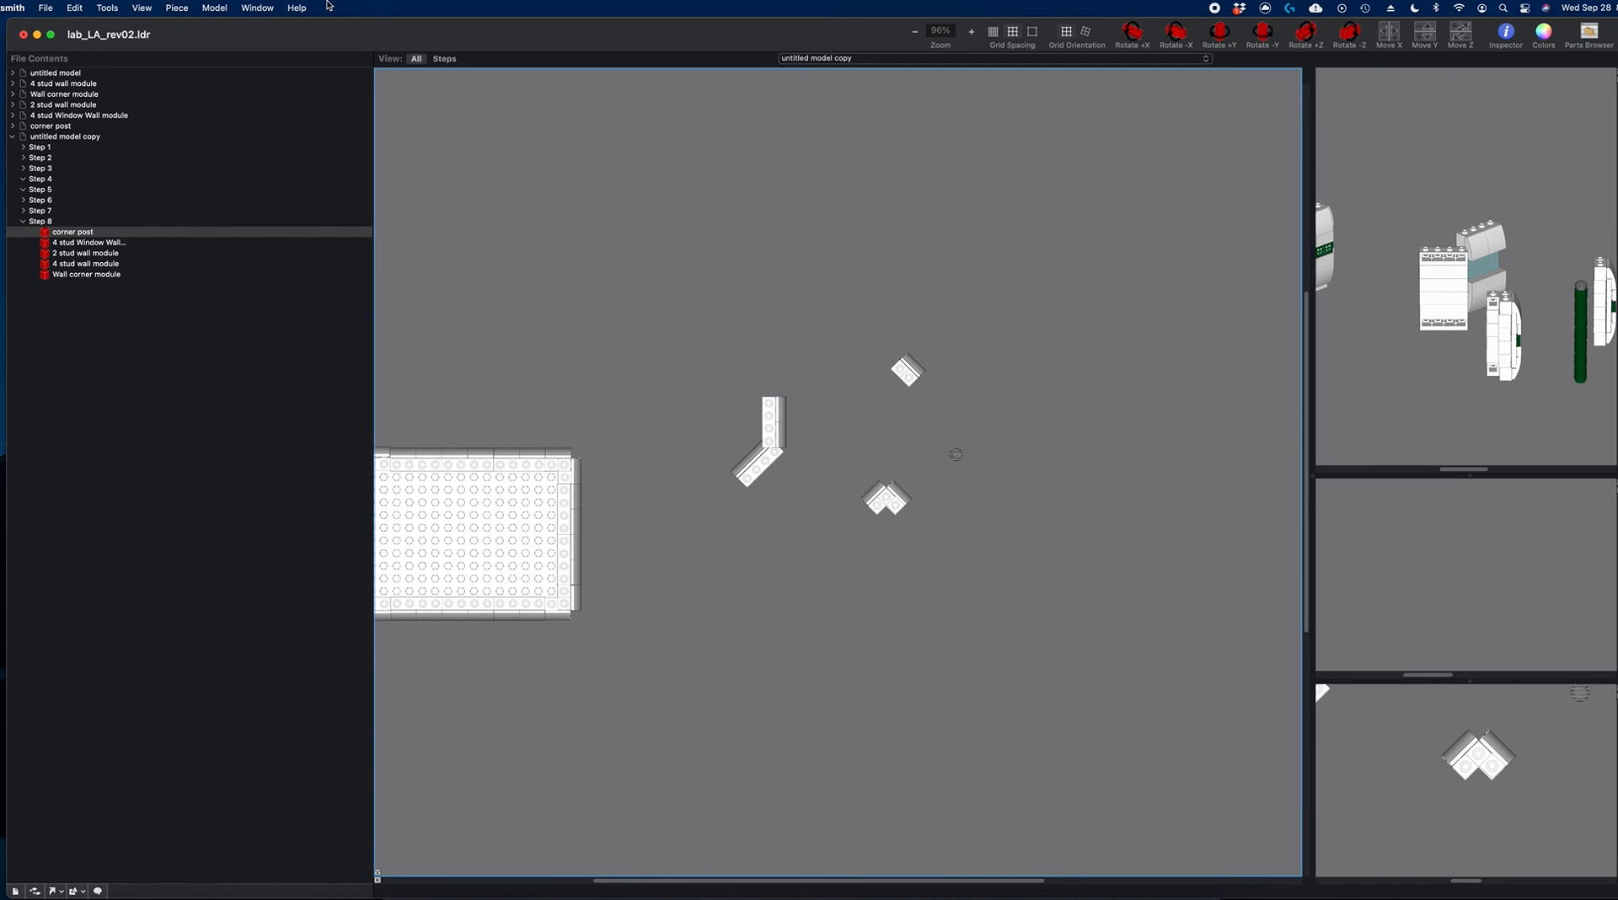
Step: Review the piece count of the whole untitled model copy
click(142, 8)
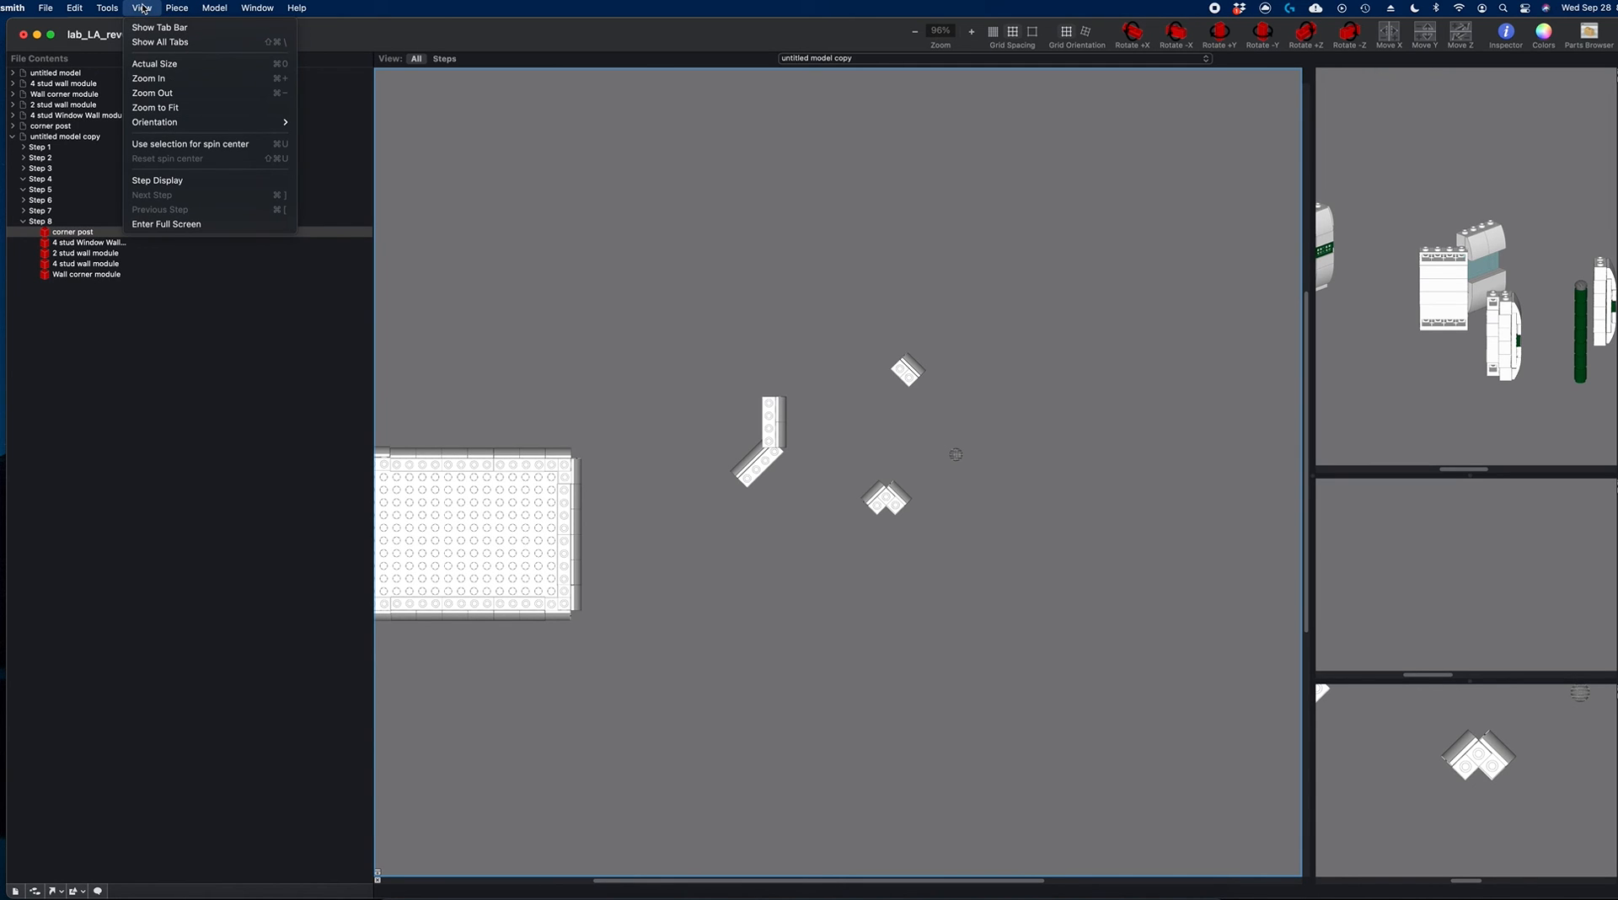
mouse_move(166, 7)
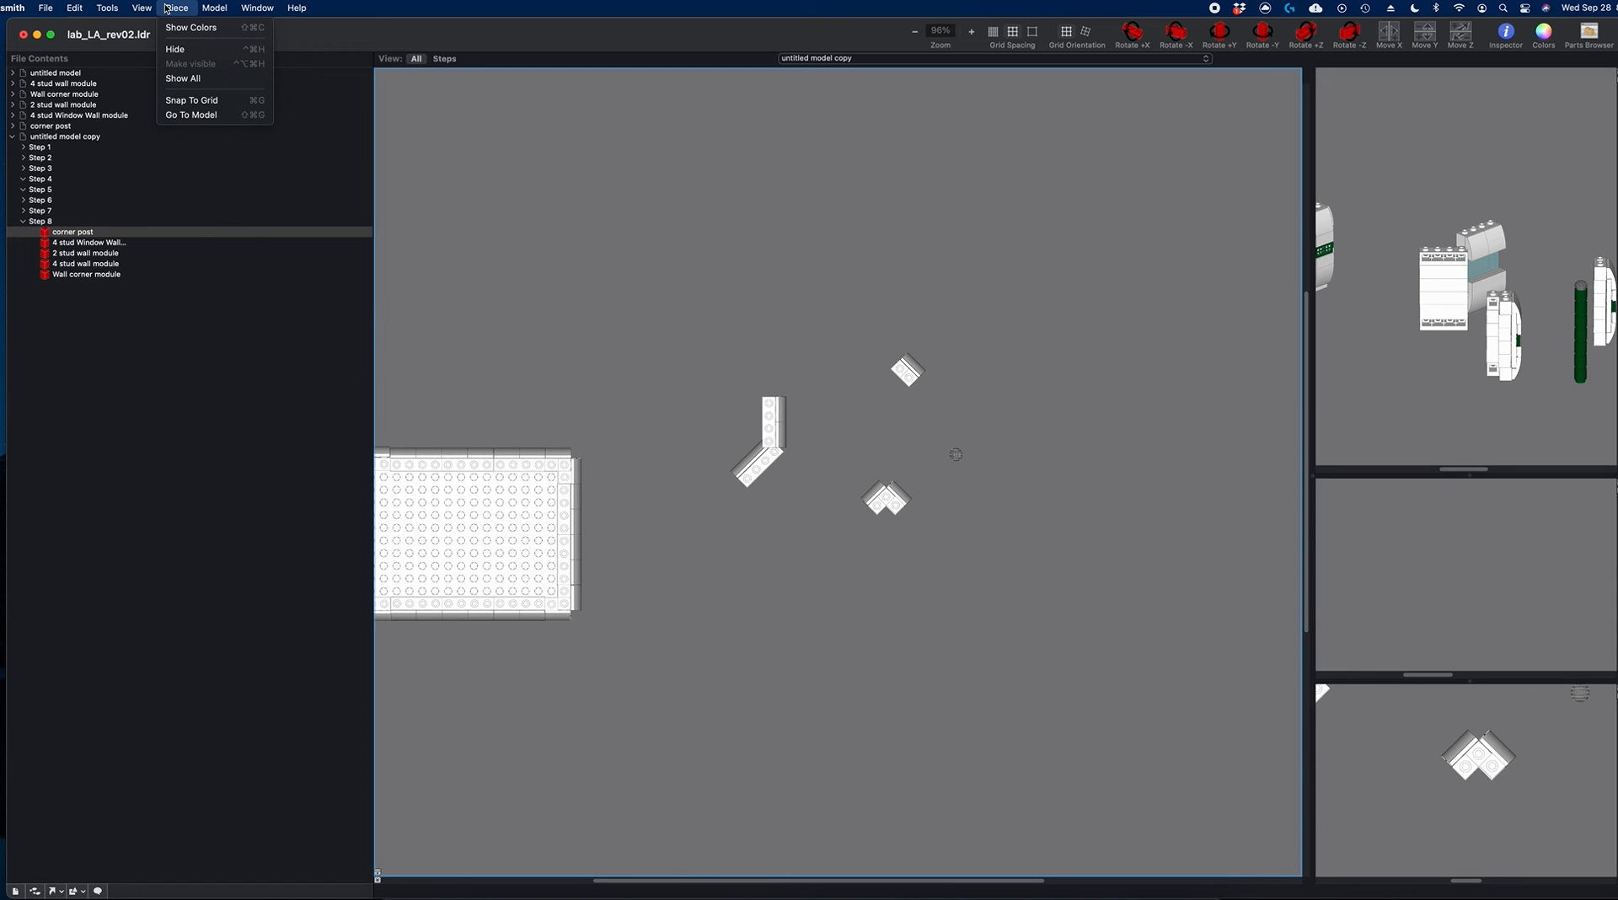
mouse_move(108, 7)
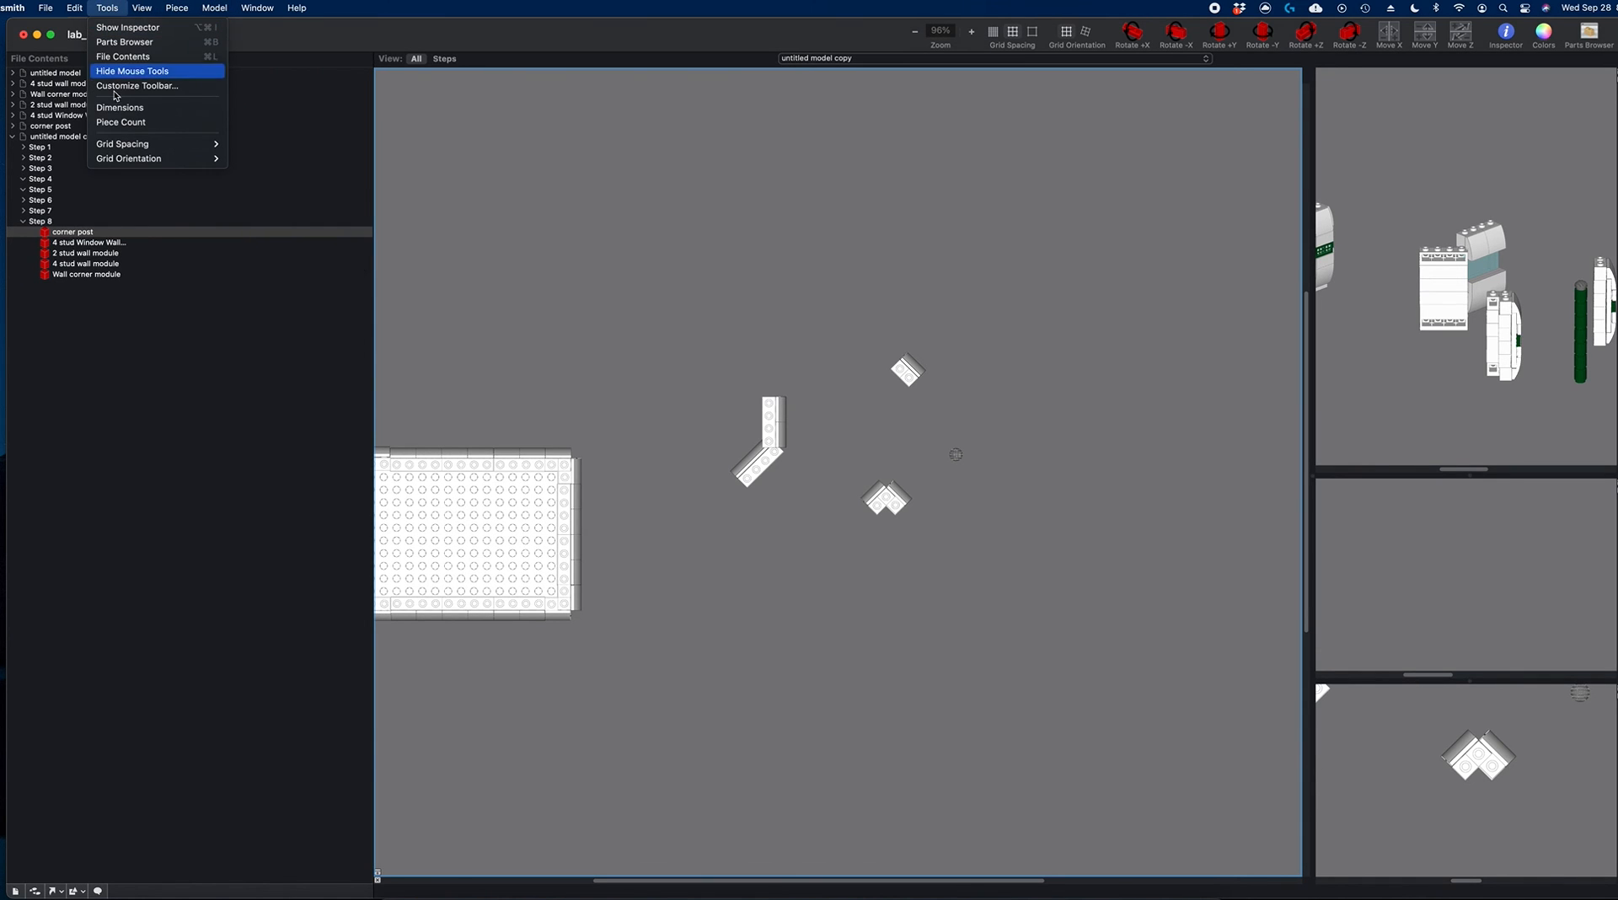
click(122, 122)
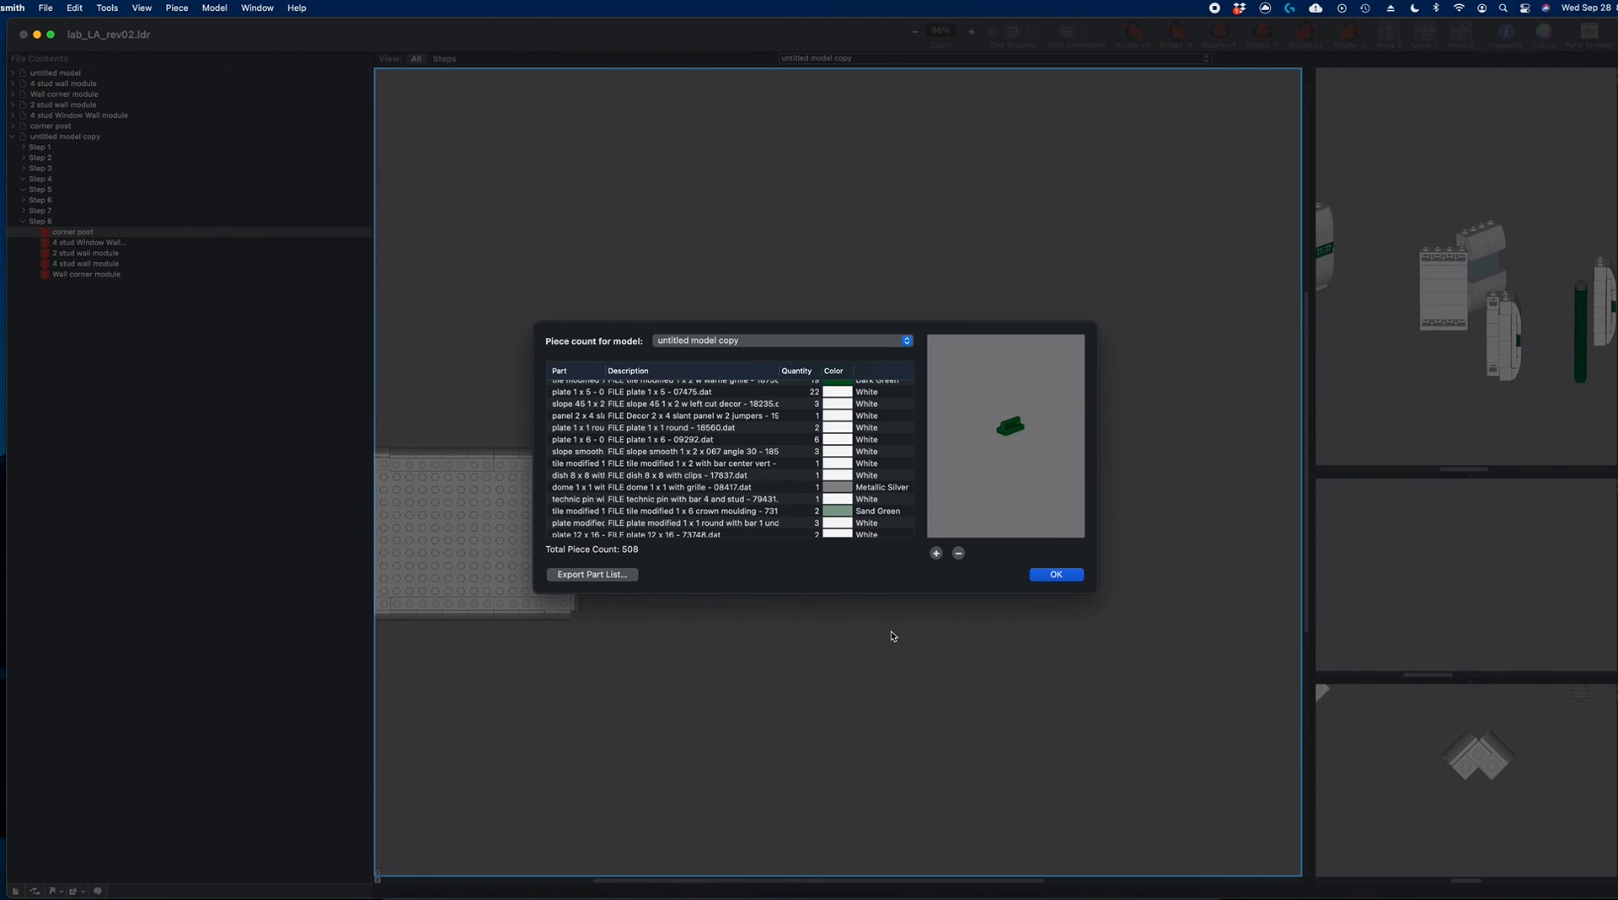
click(1044, 576)
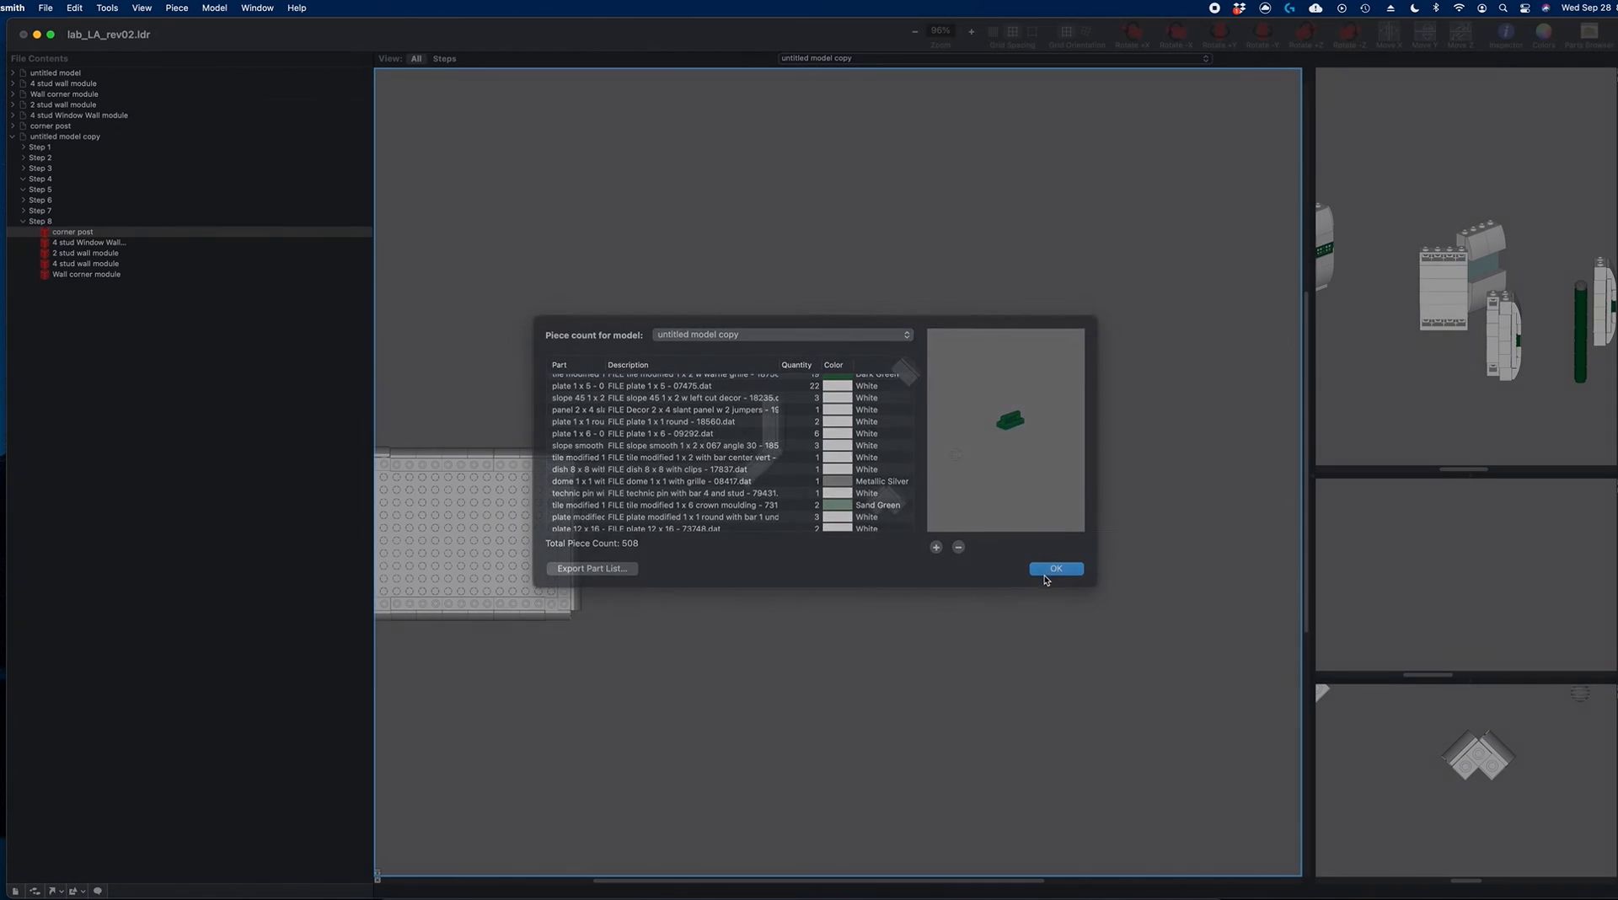
Step: Review the piece count of the 4 stud Window Wall module in its own model
click(84, 116)
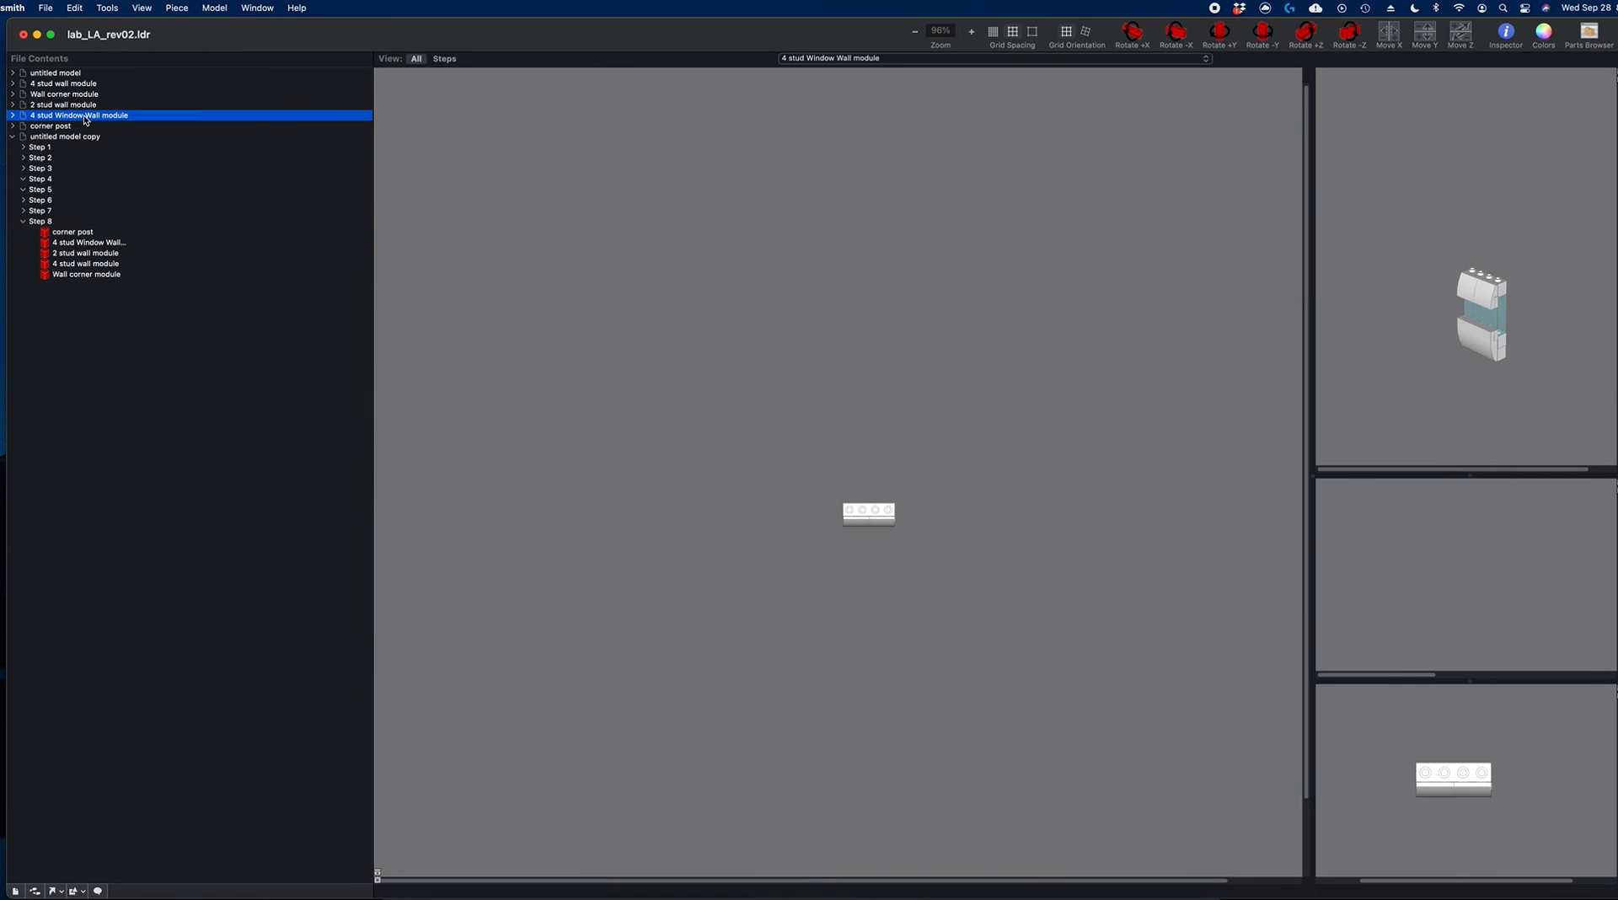
drag(720, 623, 726, 296)
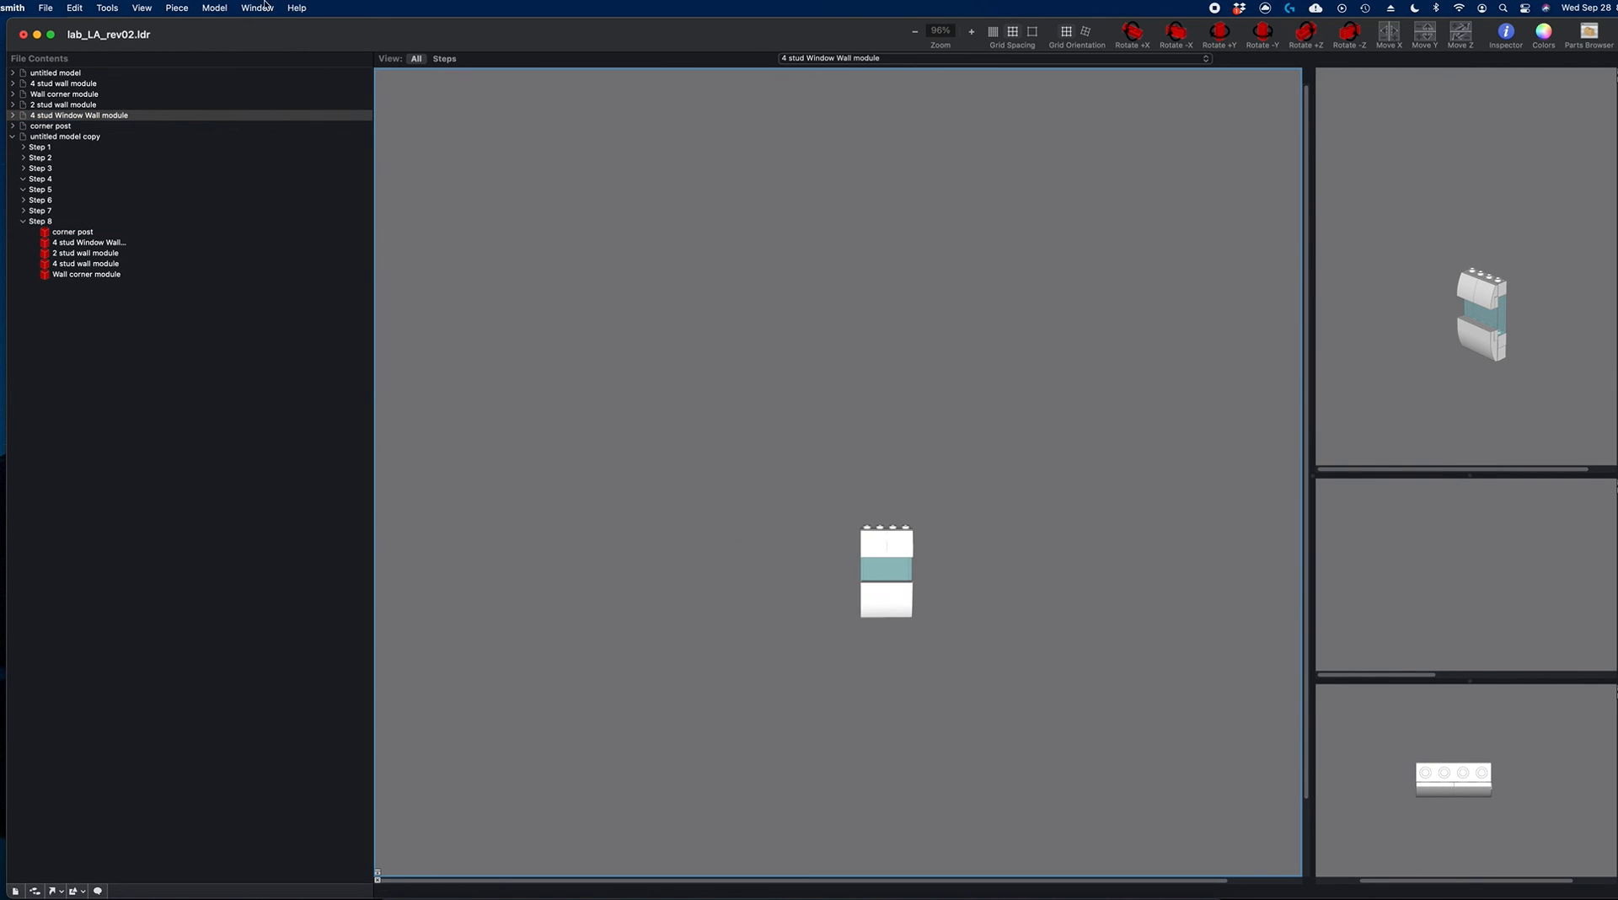
click(141, 7)
mouse_move(107, 8)
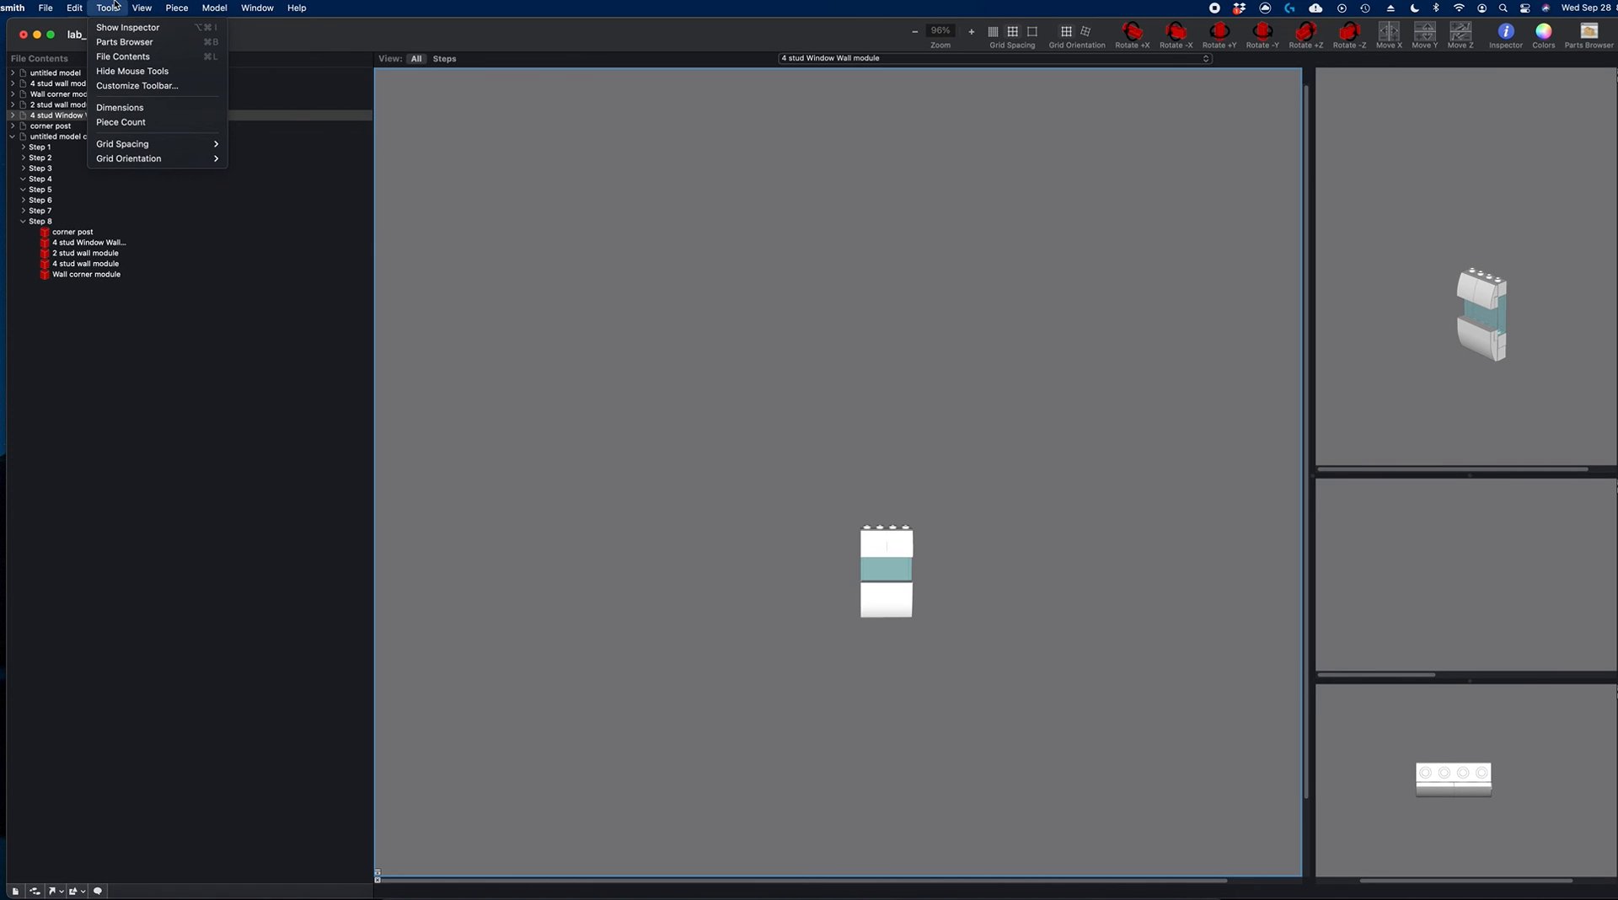
click(127, 121)
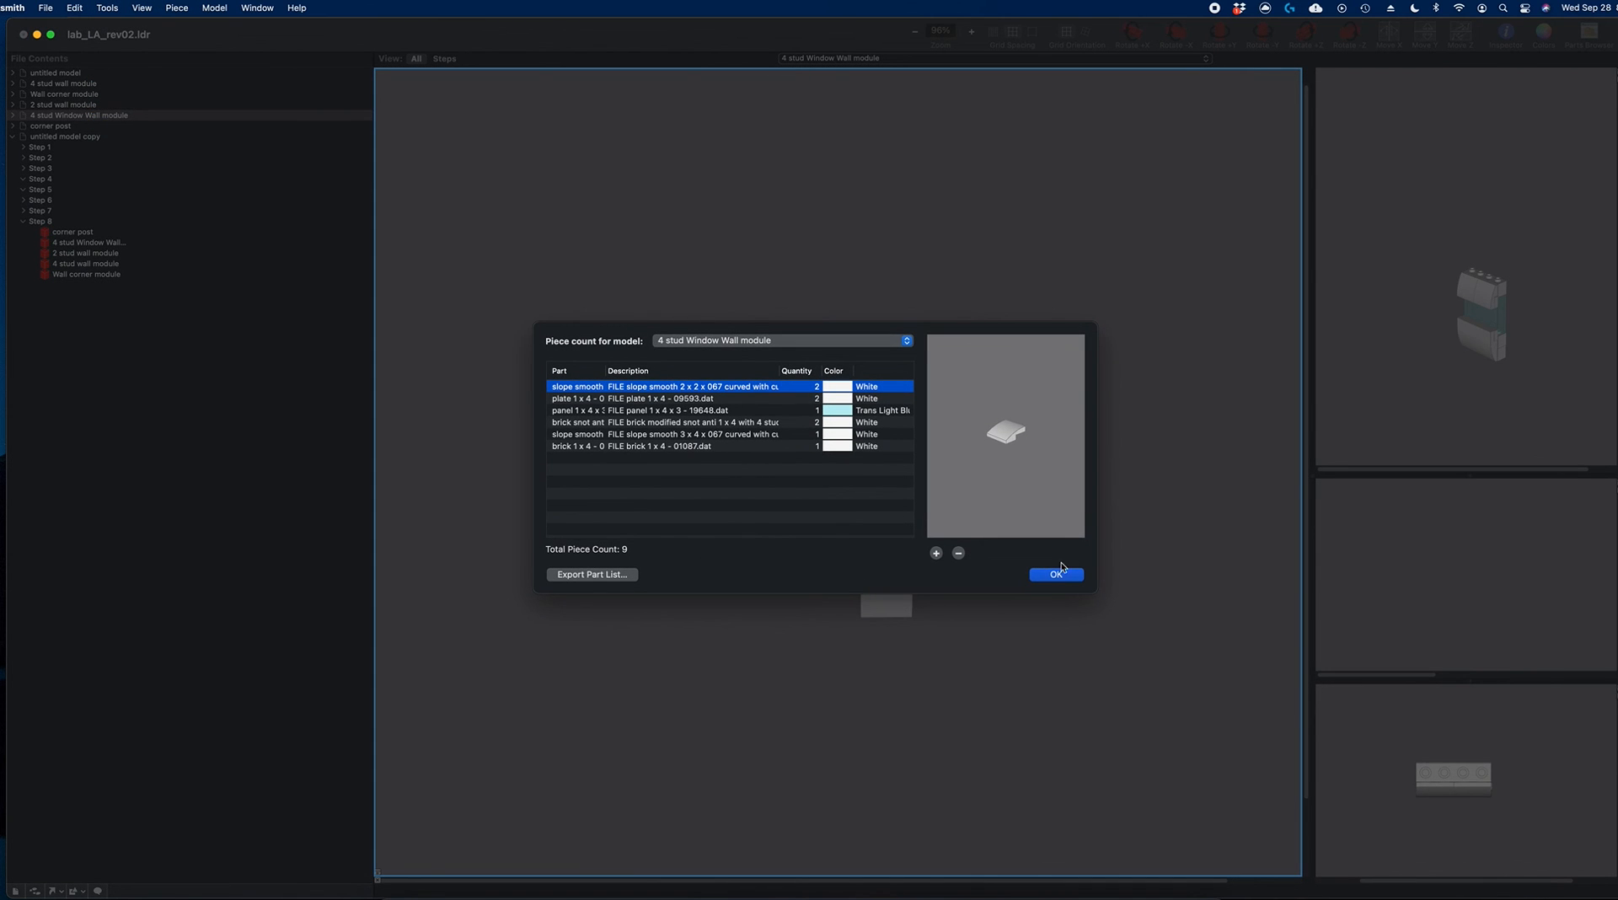
click(1055, 575)
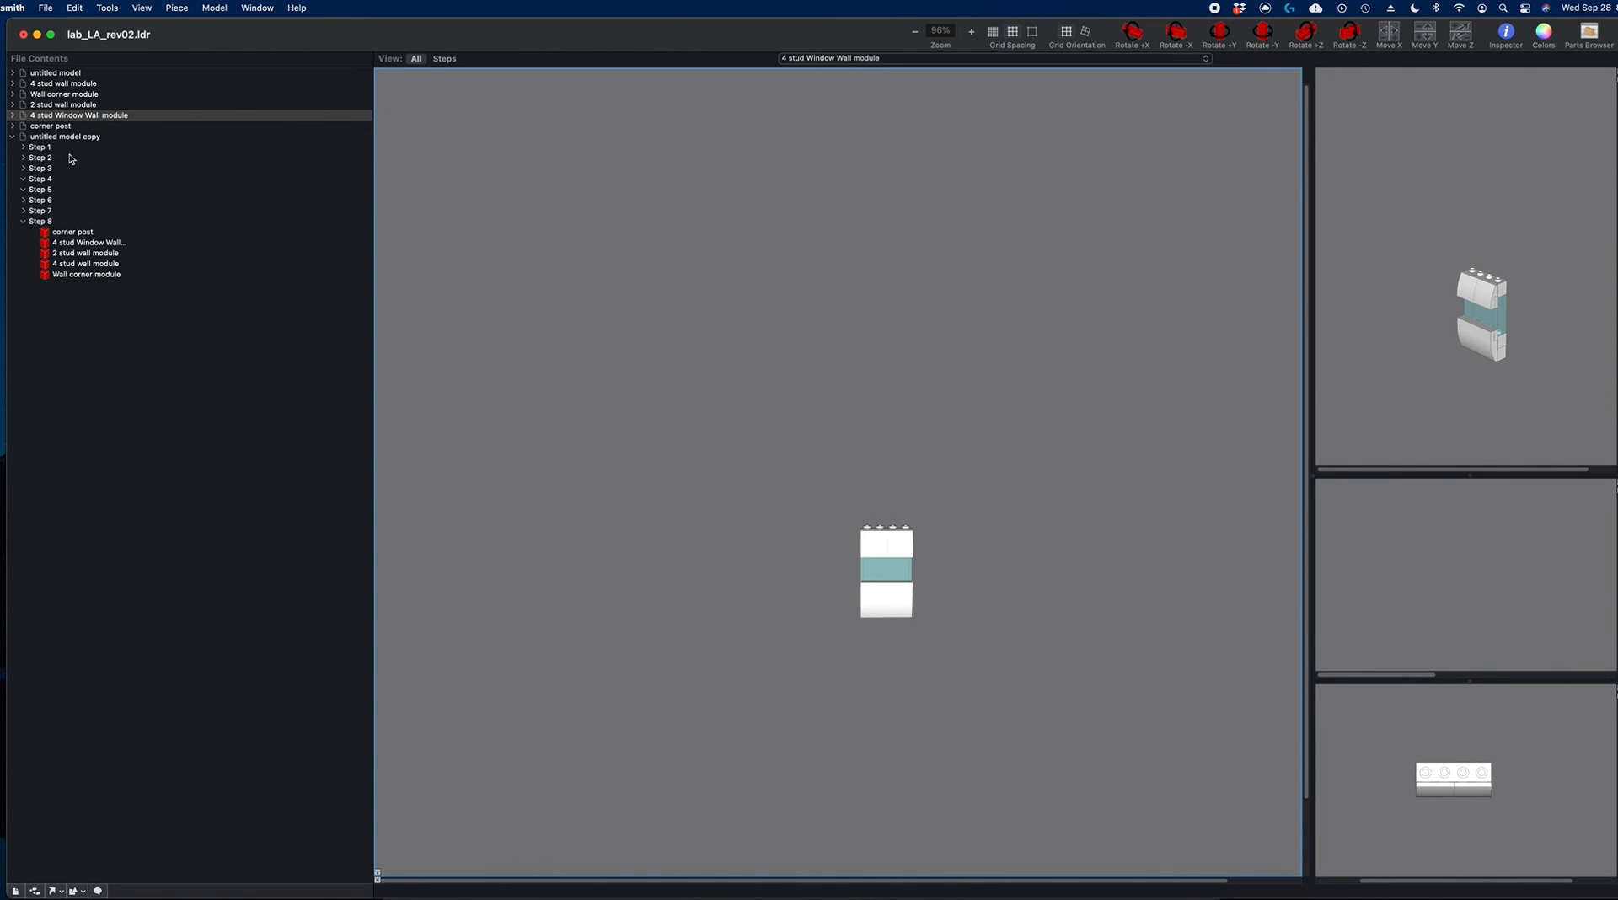
Step: Return to Step 8 of the model copy, select the 4 stud Window Wall reference and recheck the total piece count
click(52, 223)
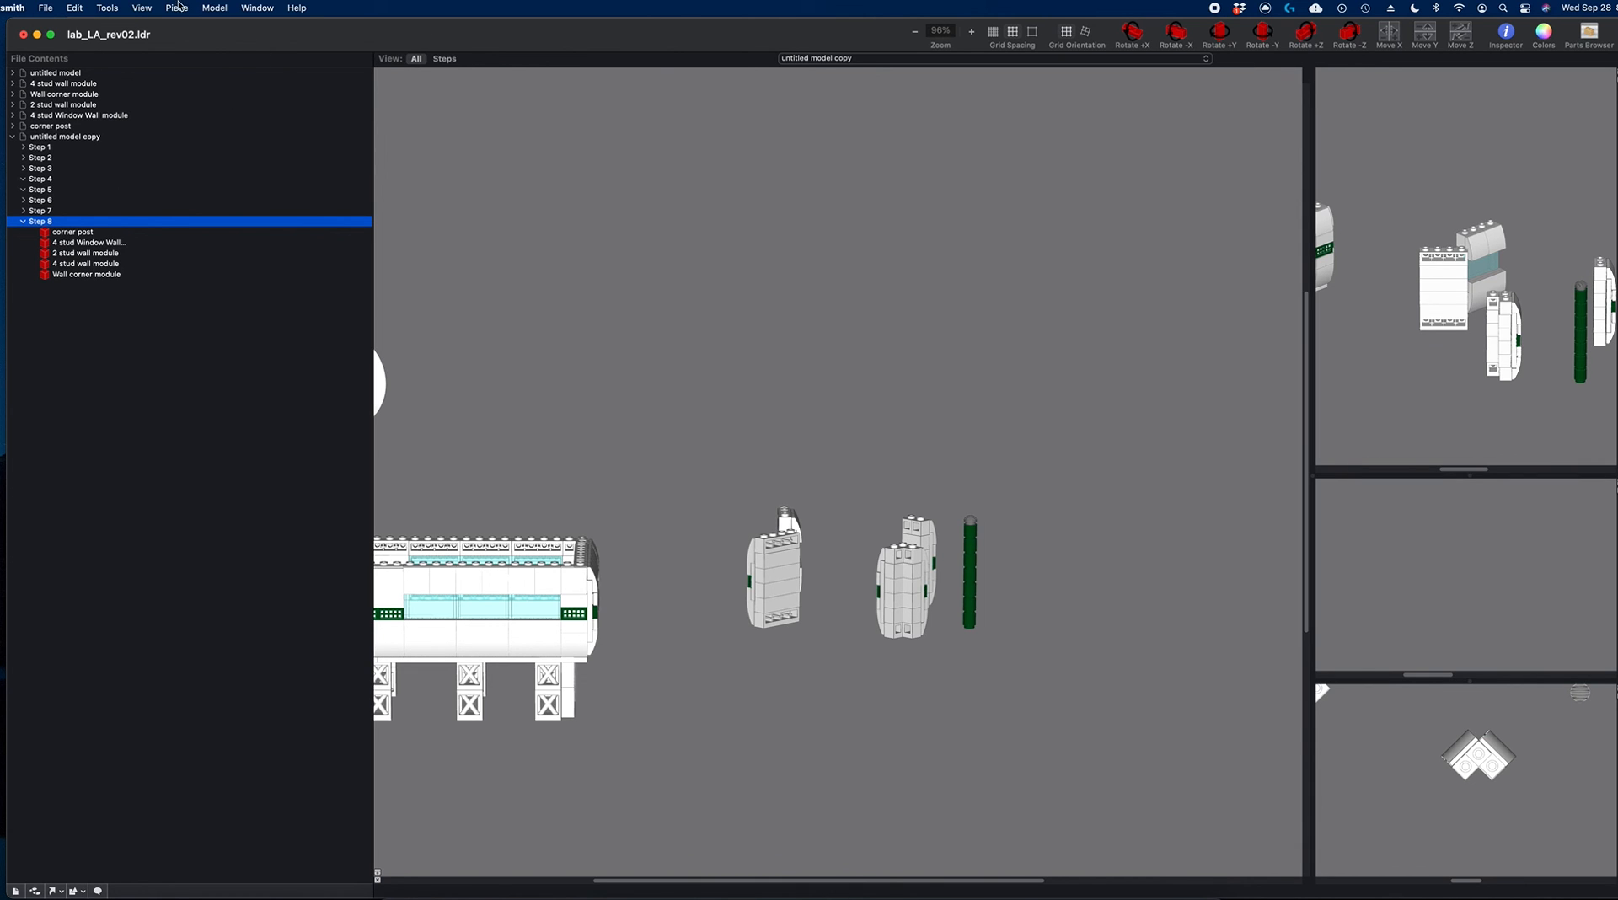
drag(854, 466, 750, 538)
click(853, 507)
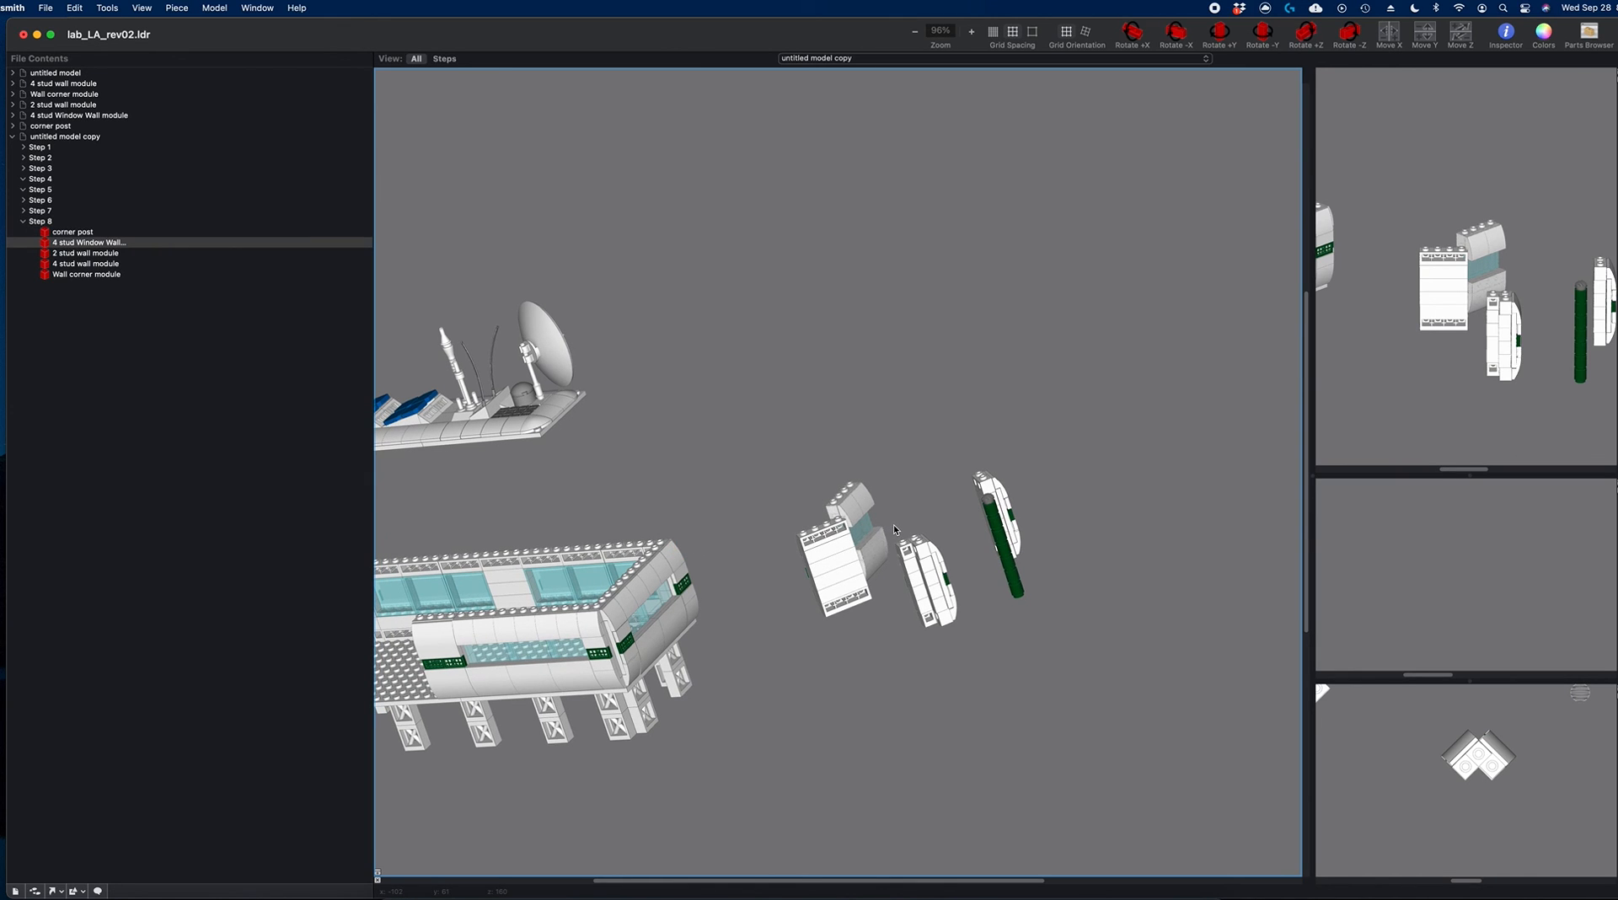
click(107, 8)
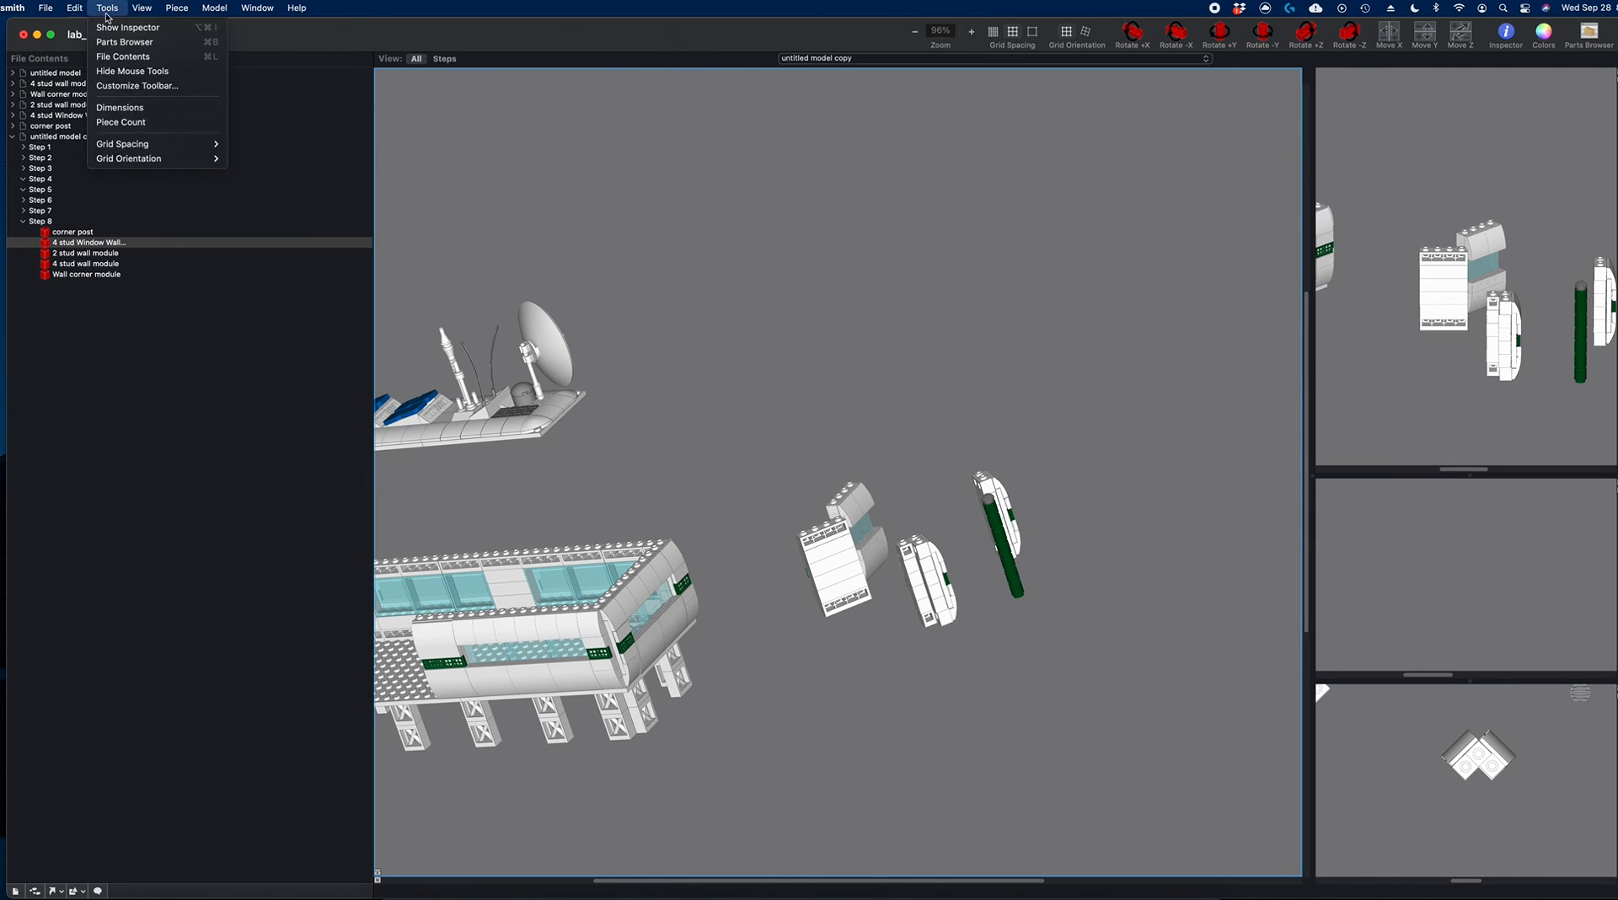
click(158, 125)
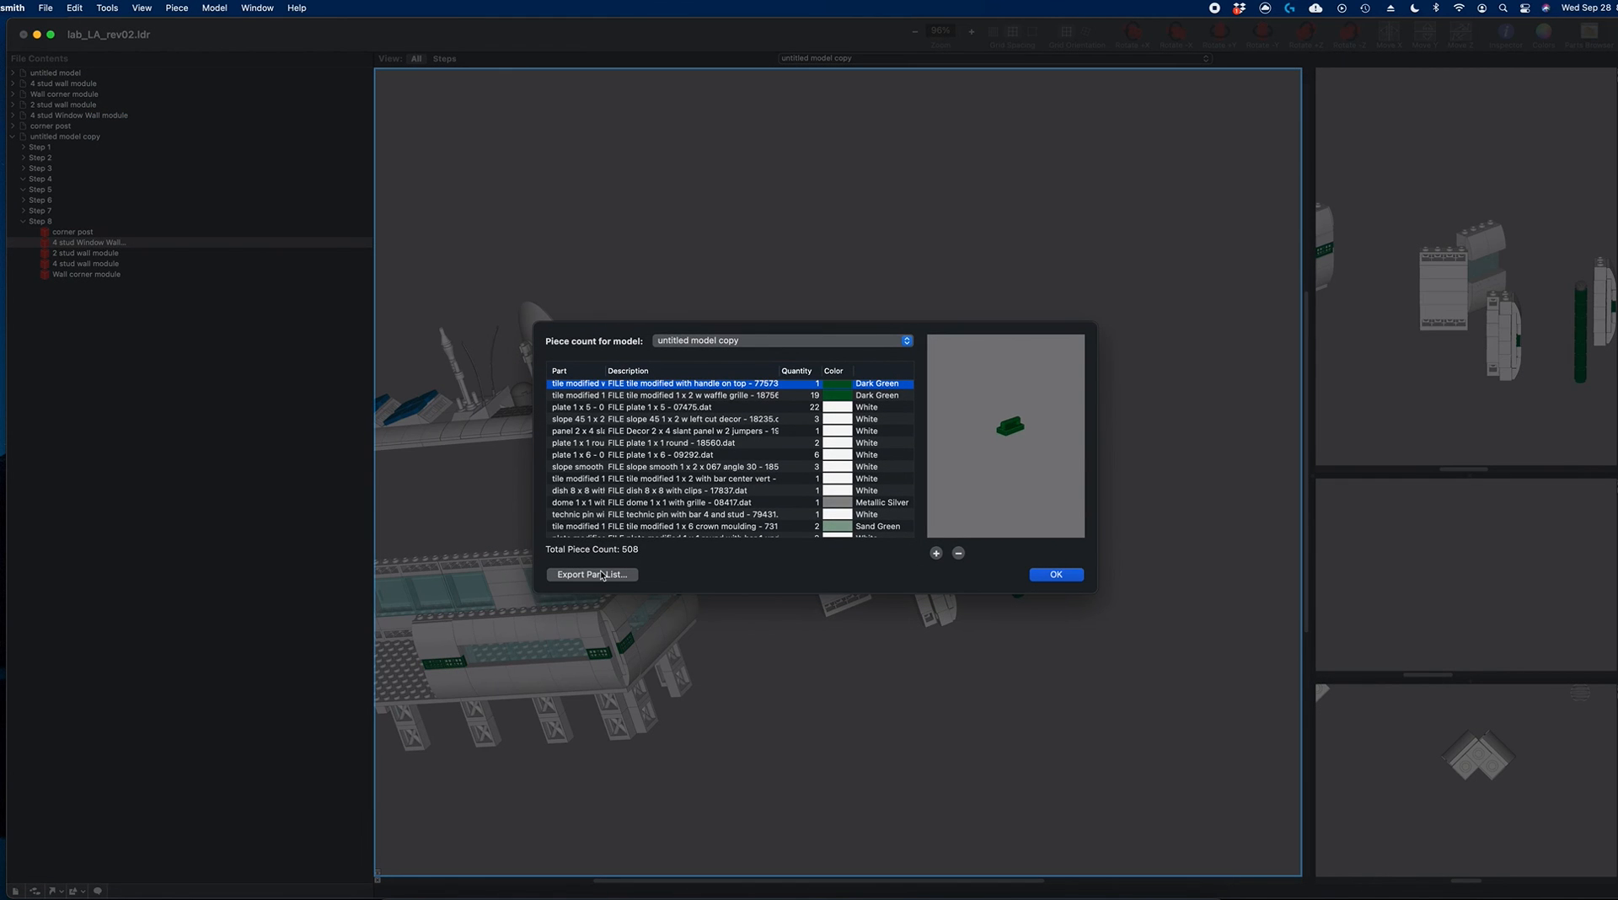
click(1049, 578)
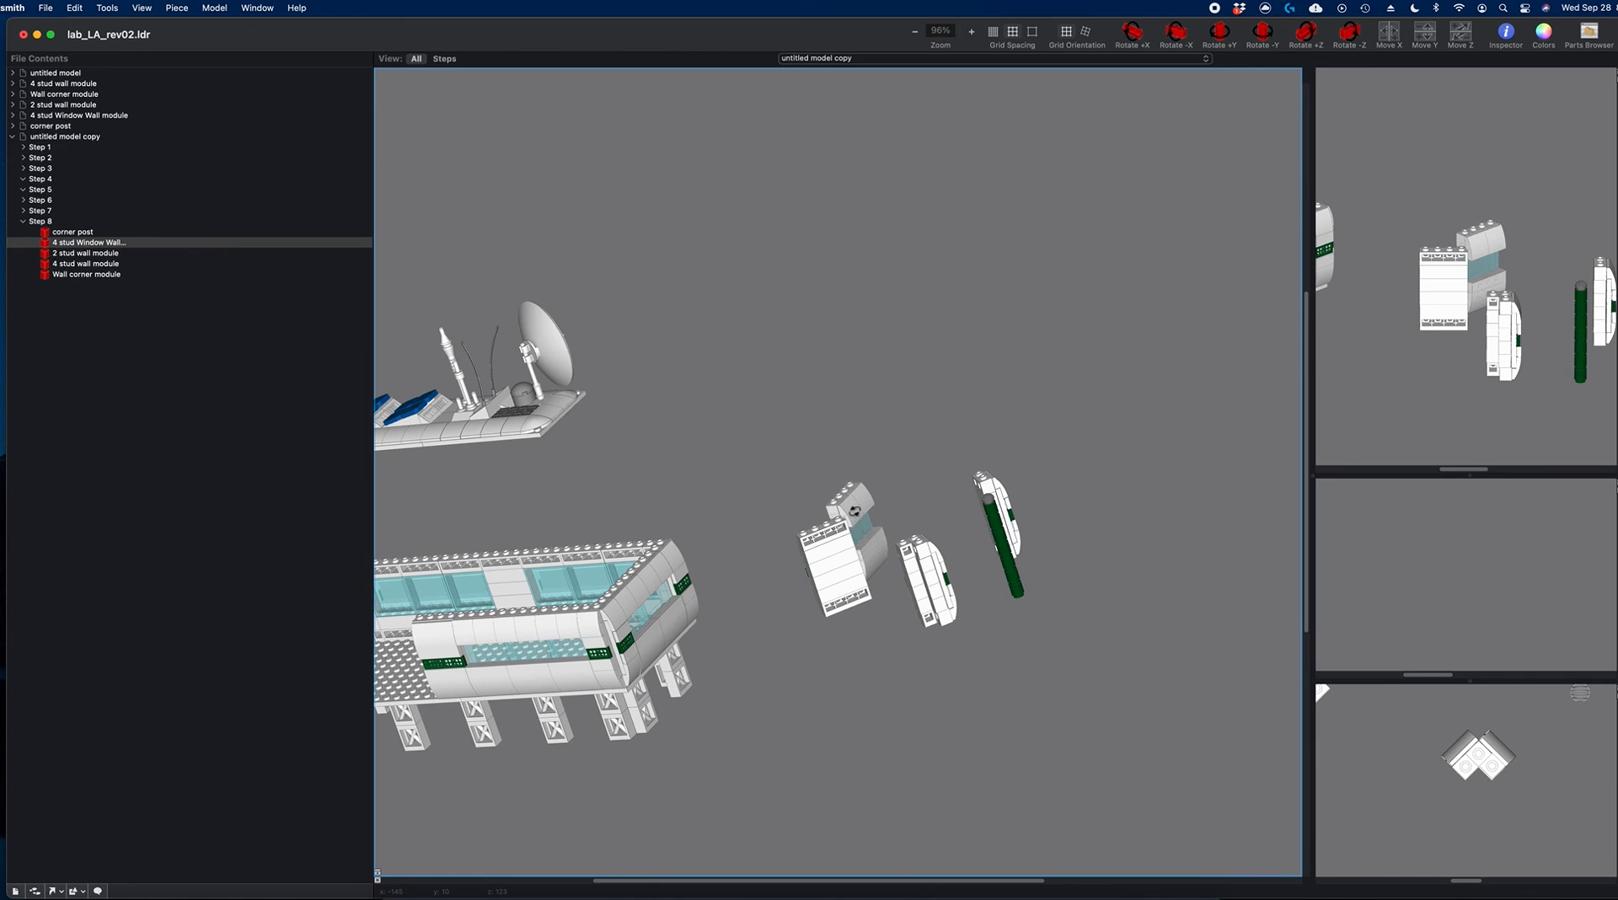
Step: Duplicate the 4 stud Window Wall reference, place the copy near the corner post, and check the model copy's piece count
key(super+d)
drag(870, 499, 976, 426)
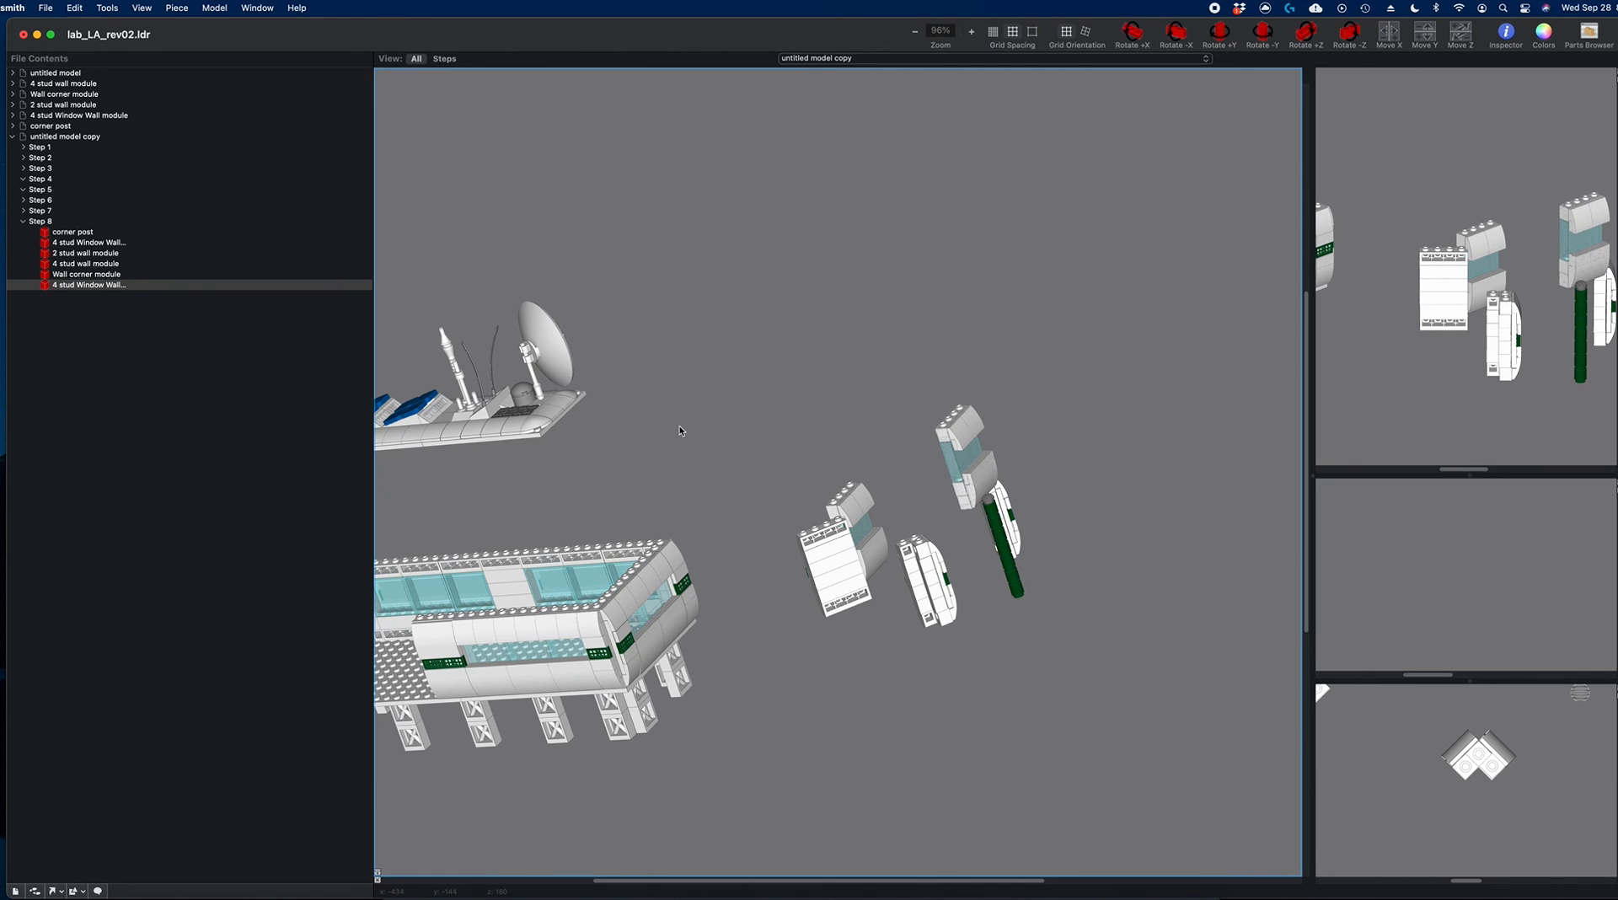
click(117, 8)
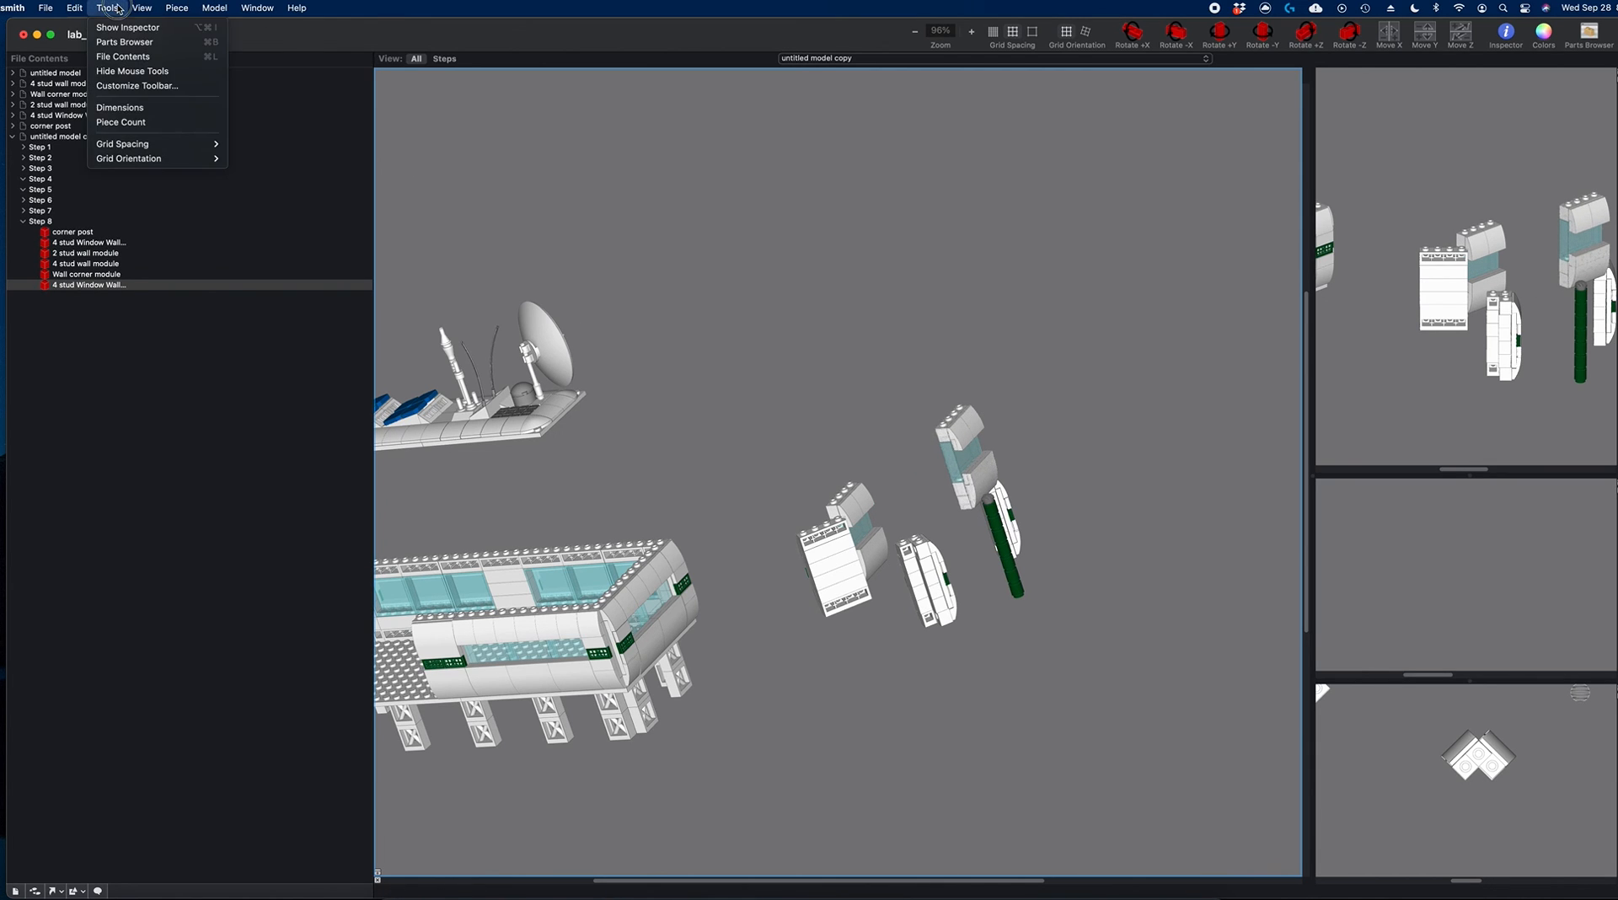
click(161, 125)
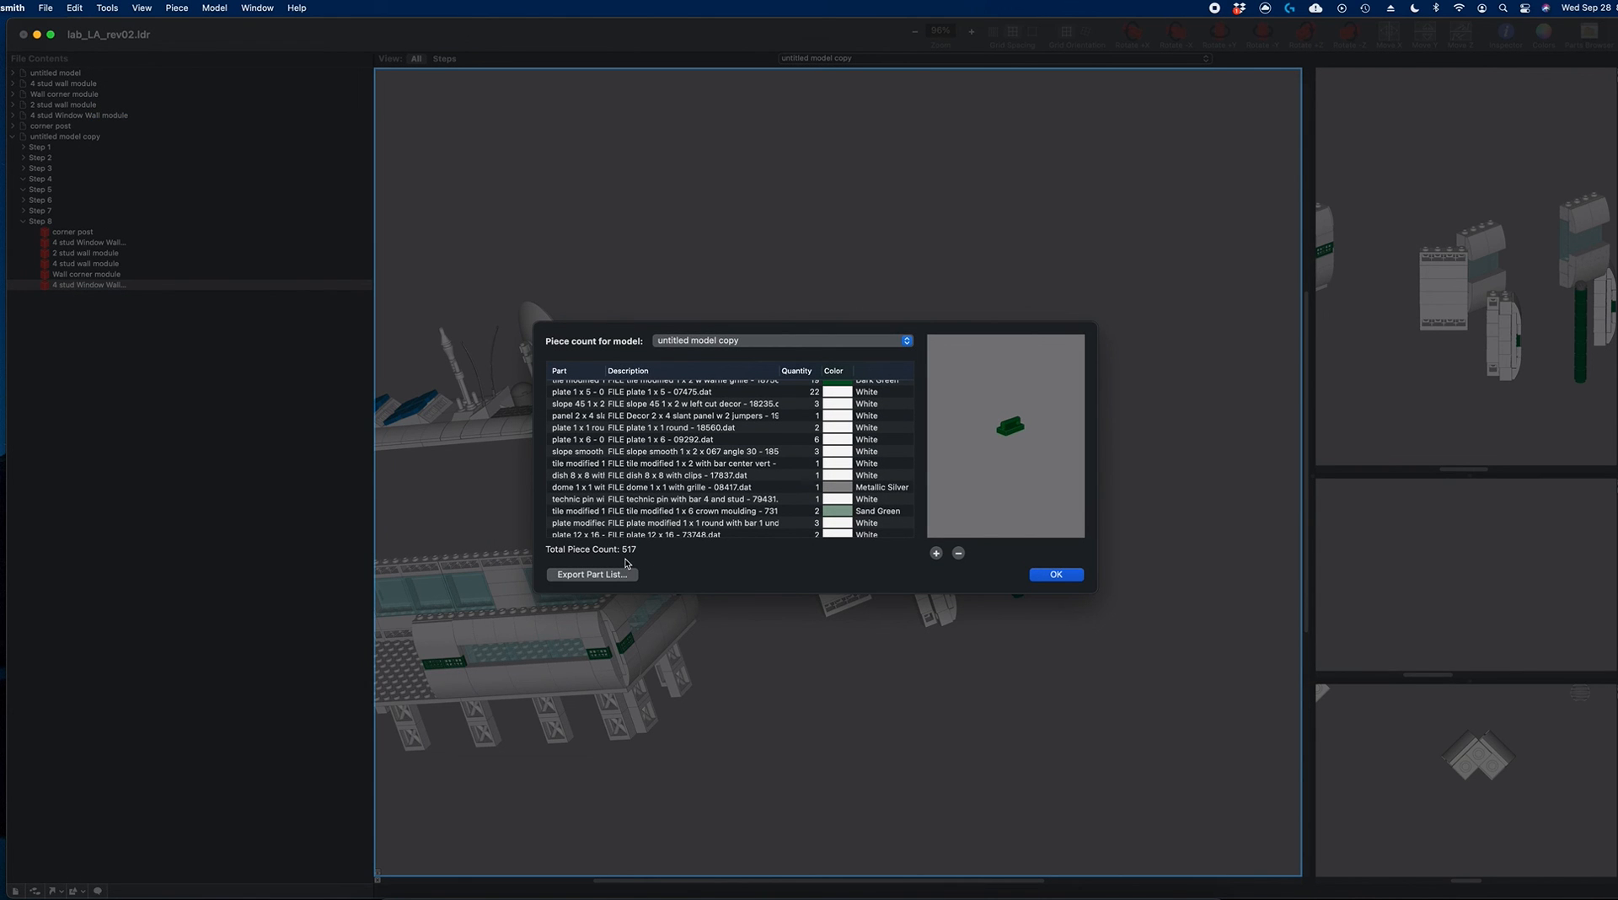
click(1056, 575)
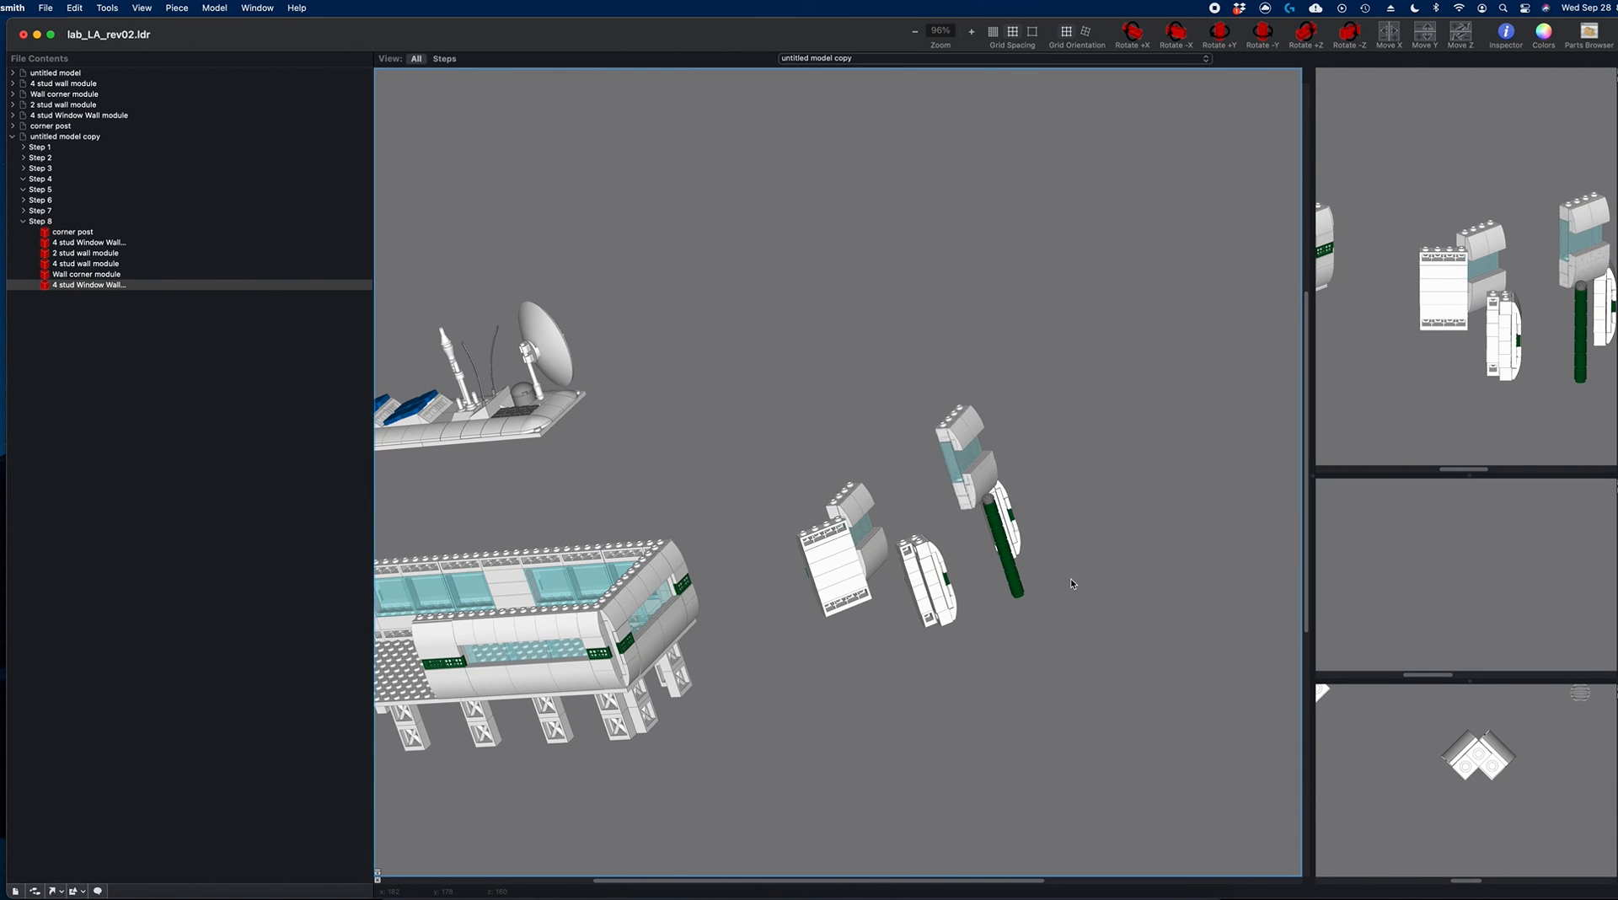